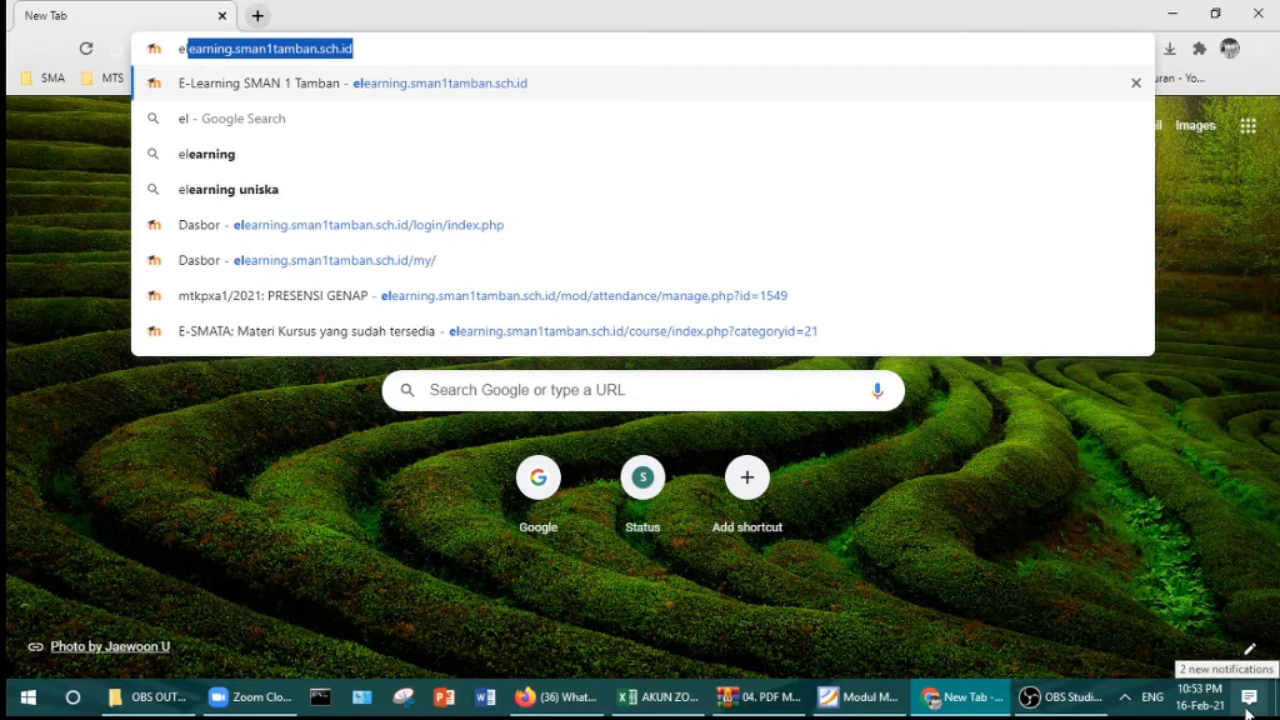
# Step: Load E-SMATA, log in with the saved teacher credentials, and browse the Dasbor course list
pyautogui.press('Return')
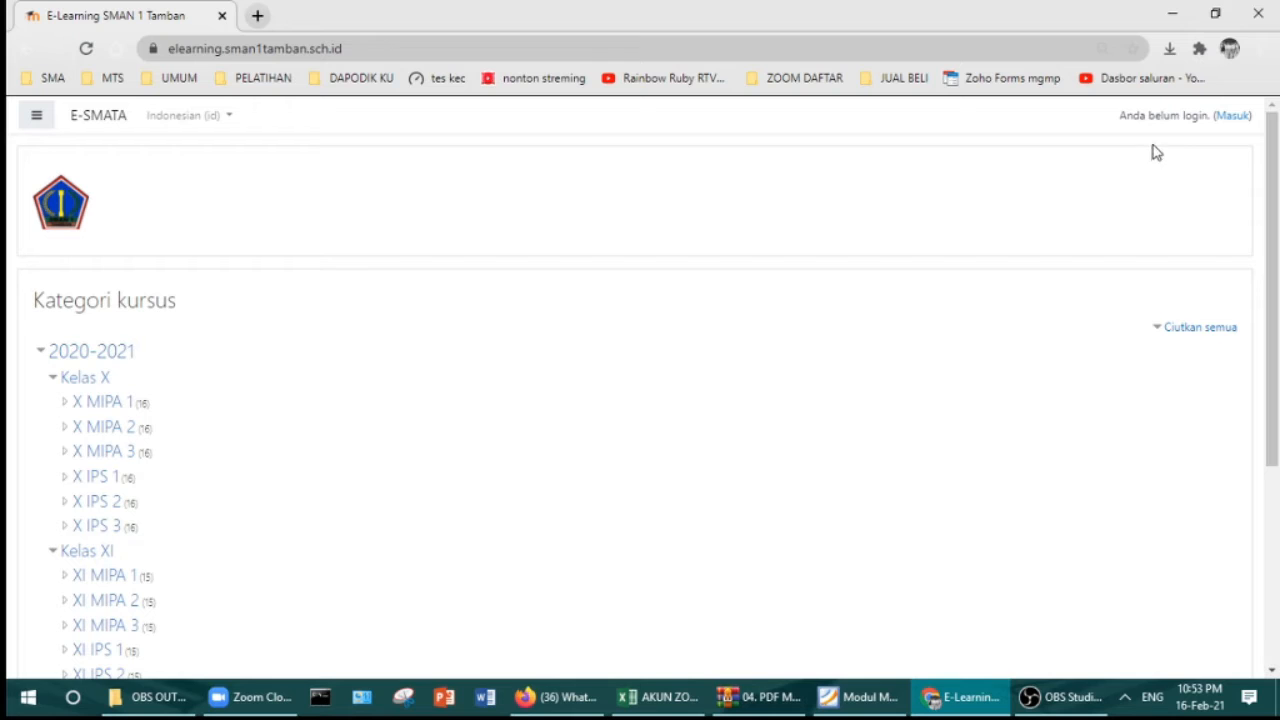
pyautogui.click(1233, 119)
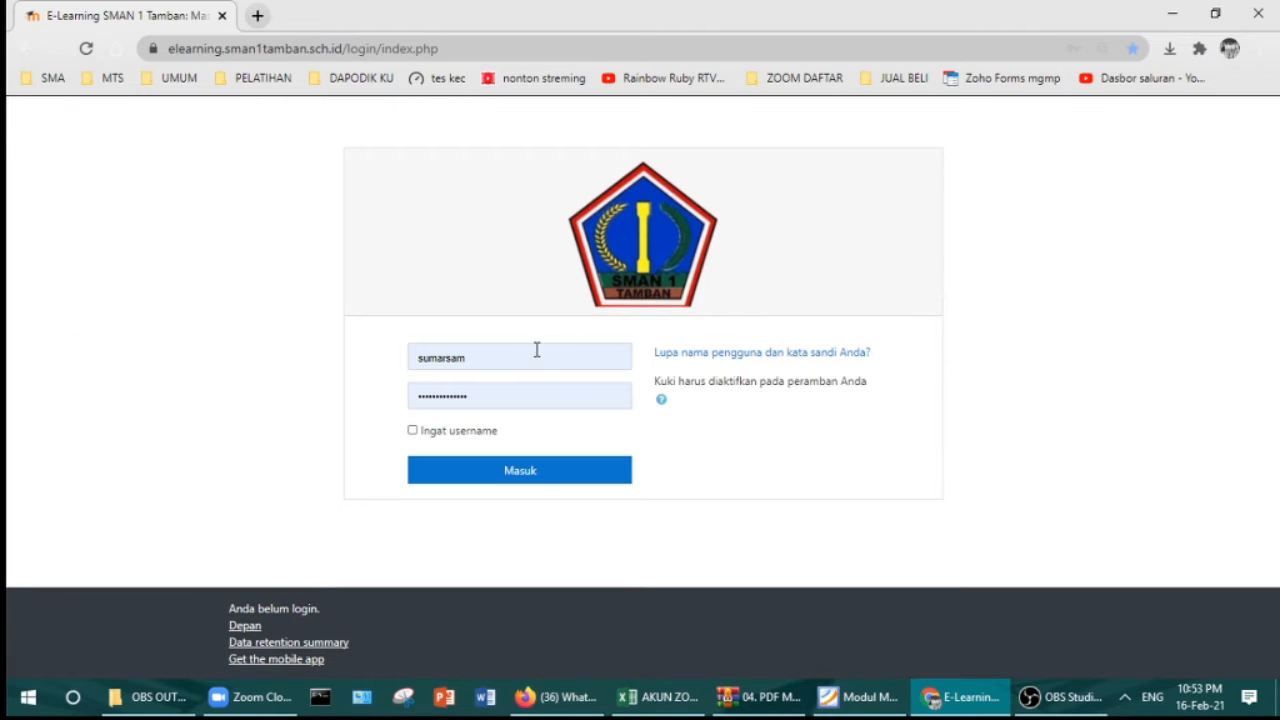
pyautogui.click(528, 462)
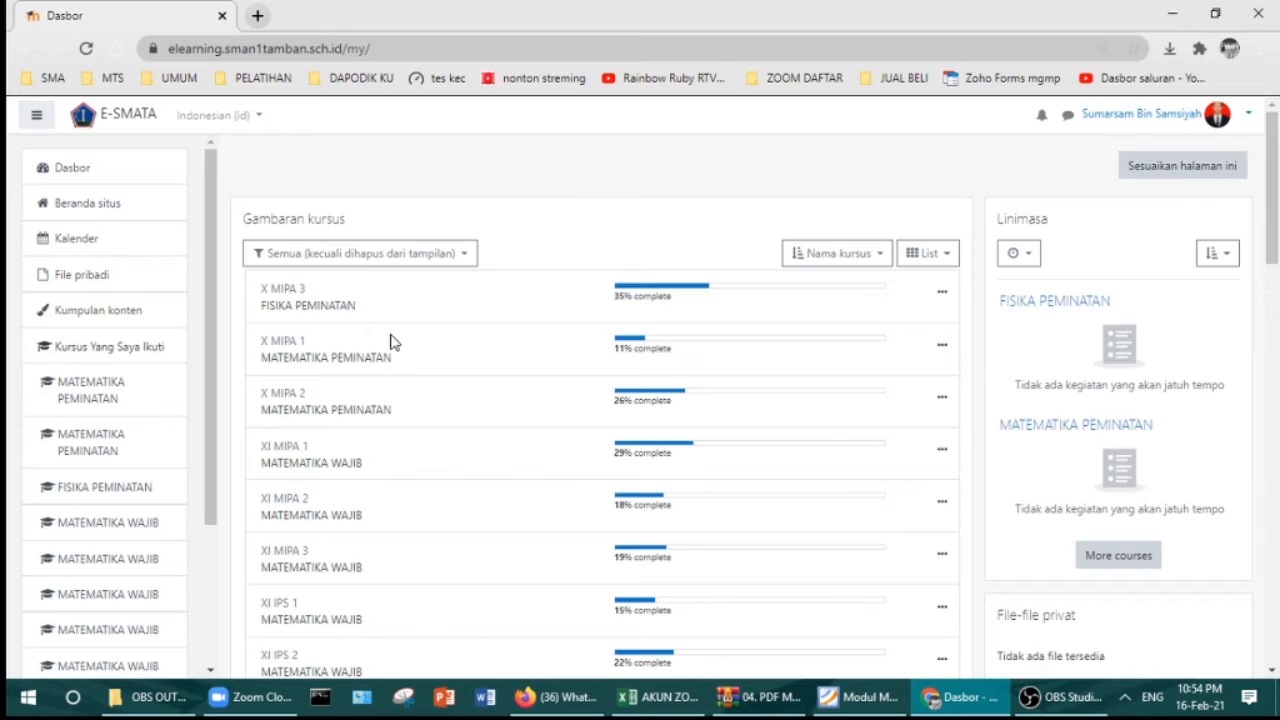
pyautogui.scroll(-5, 390, 548)
pyautogui.scroll(5, 400, 543)
pyautogui.scroll(-3, 640, 320)
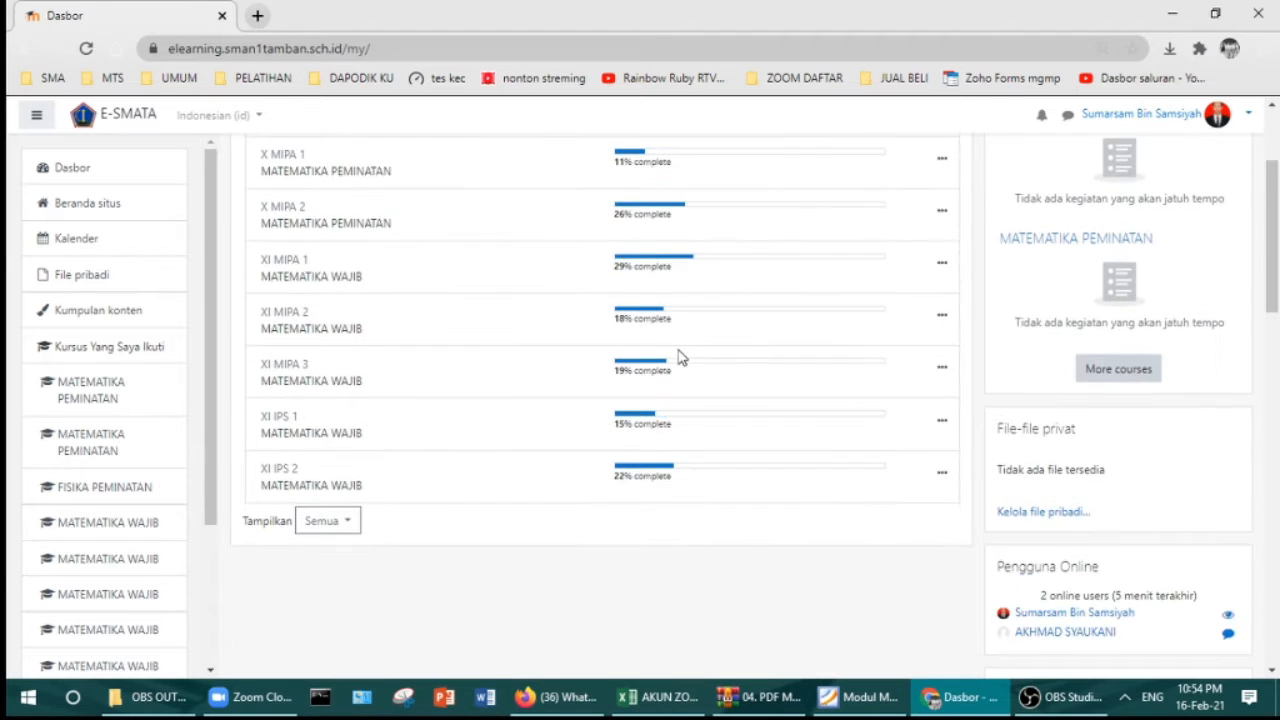
pyautogui.scroll(-1, 695, 362)
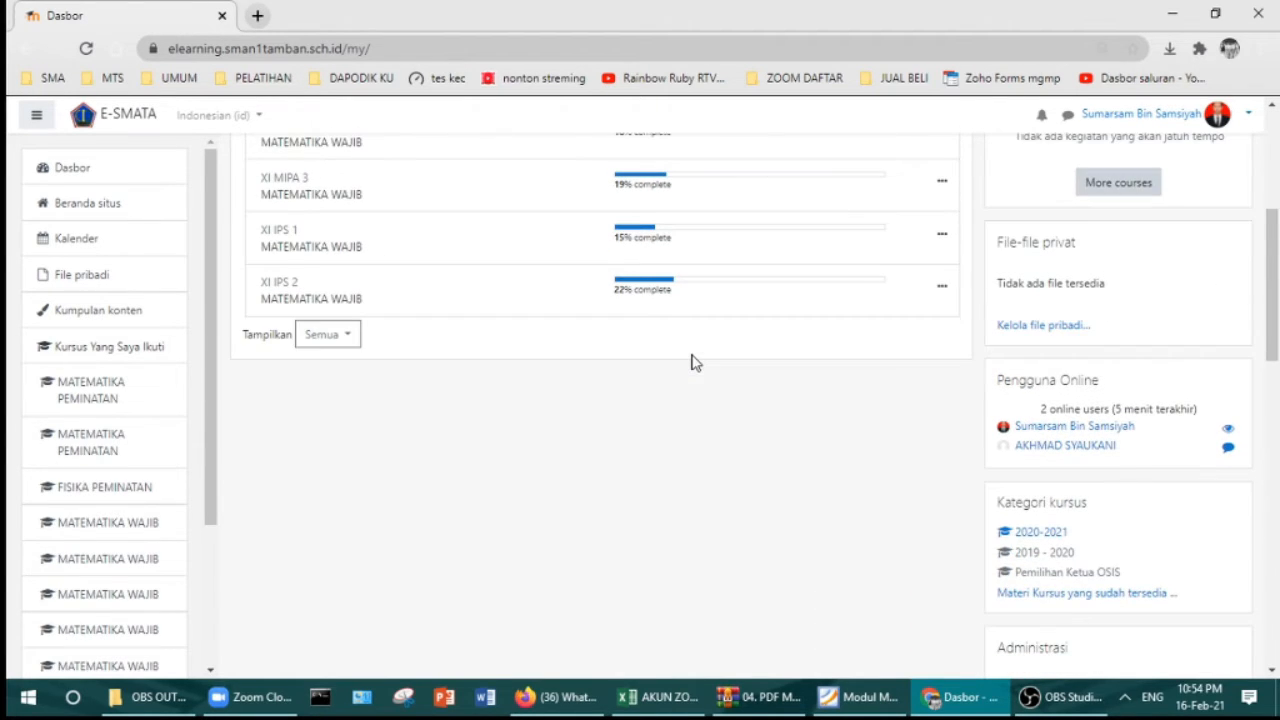
pyautogui.scroll(4, 700, 356)
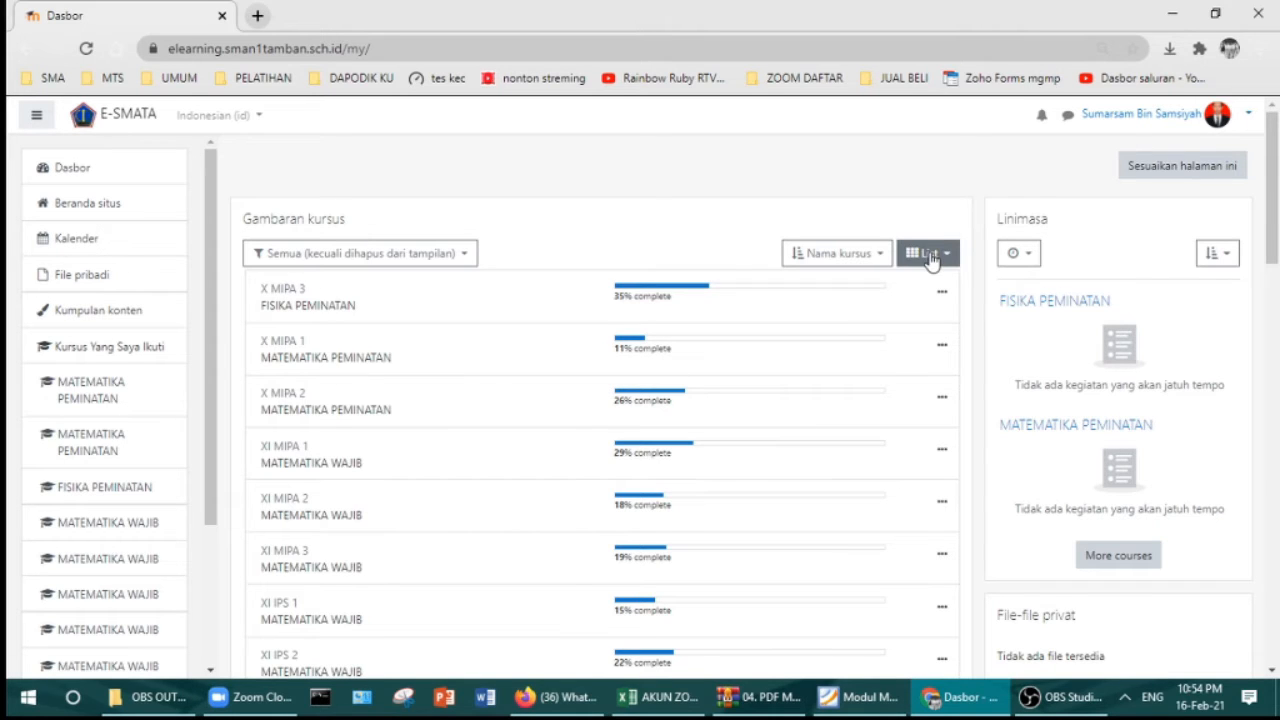
pyautogui.click(931, 257)
pyautogui.click(884, 287)
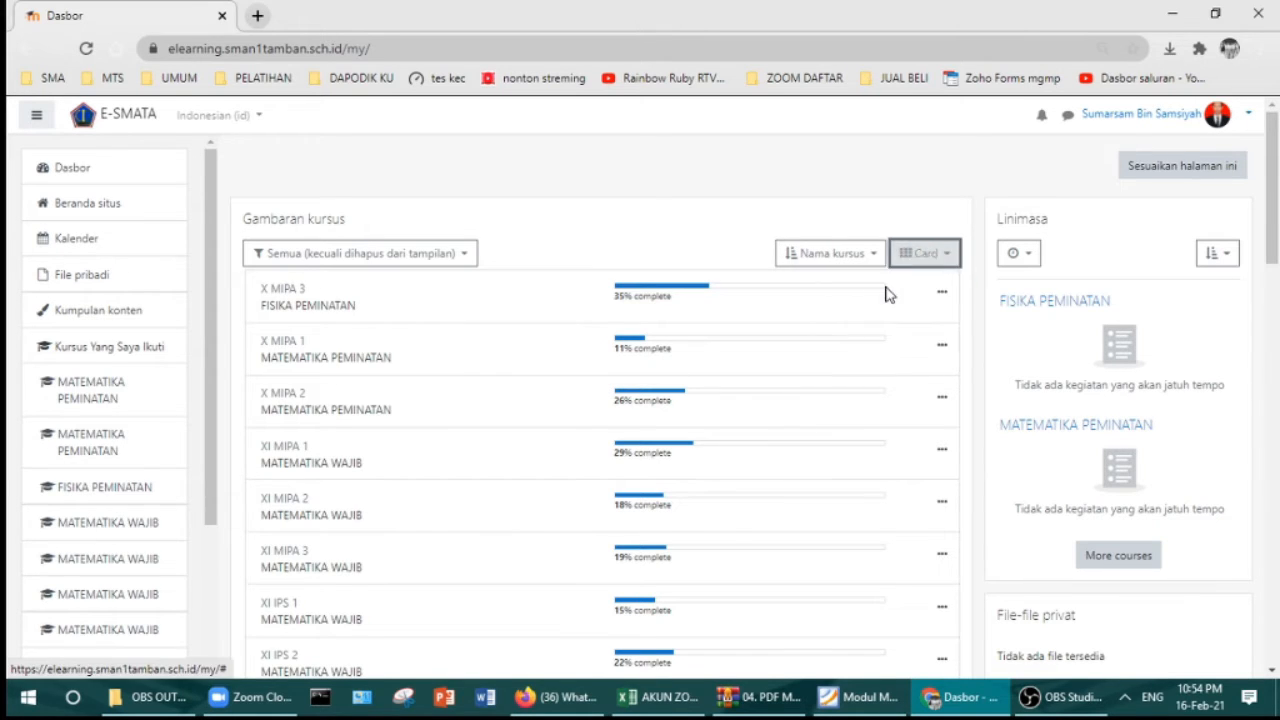
pyautogui.click(925, 253)
pyautogui.click(884, 331)
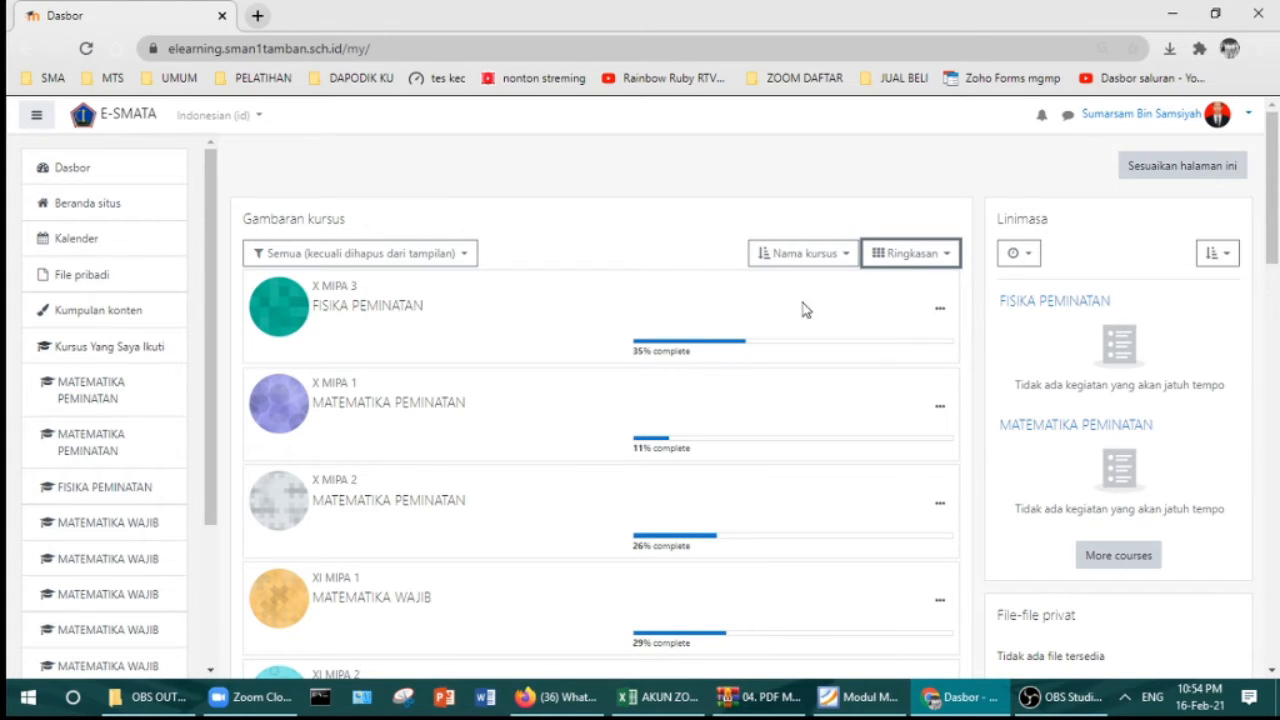
pyautogui.click(922, 257)
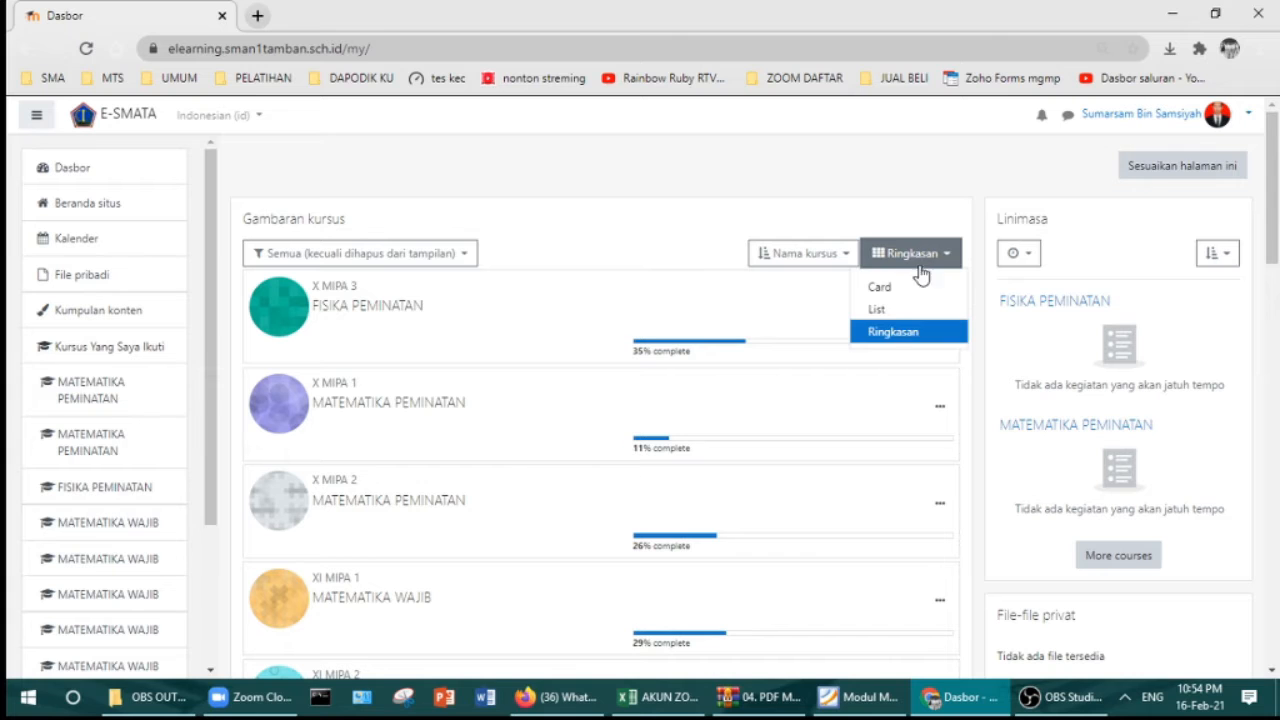
pyautogui.click(889, 289)
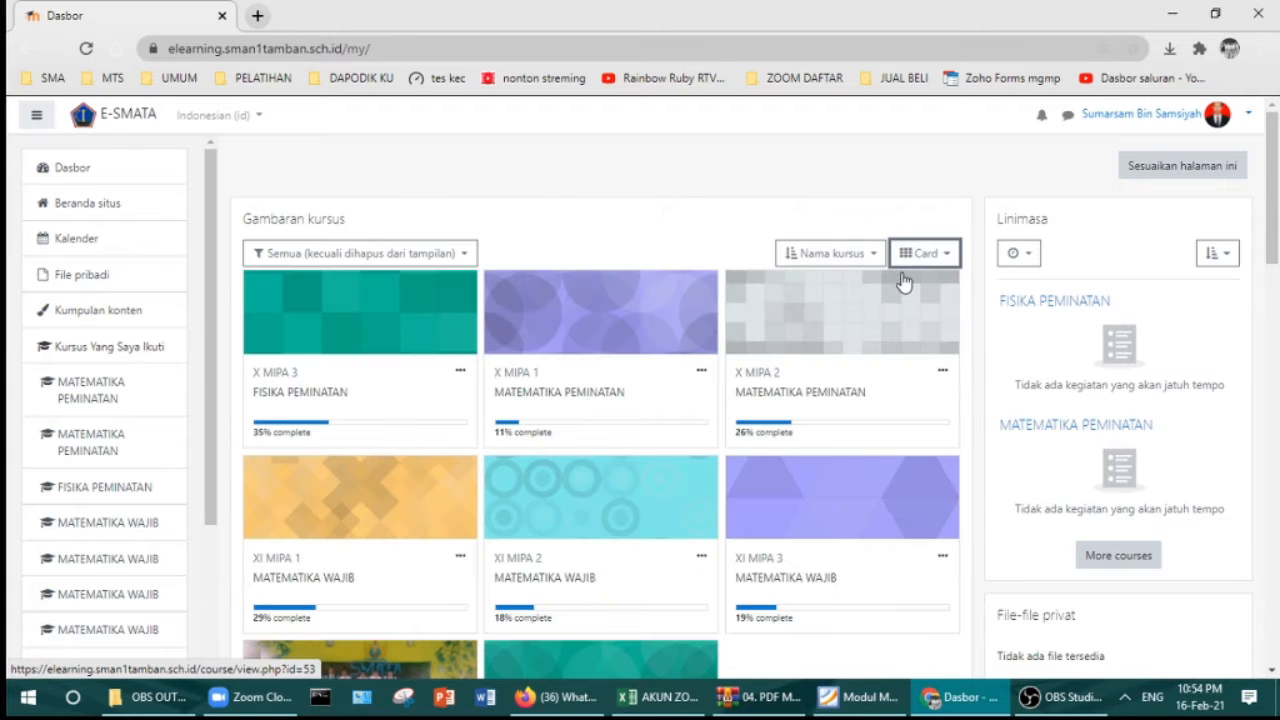
pyautogui.click(910, 260)
pyautogui.click(876, 310)
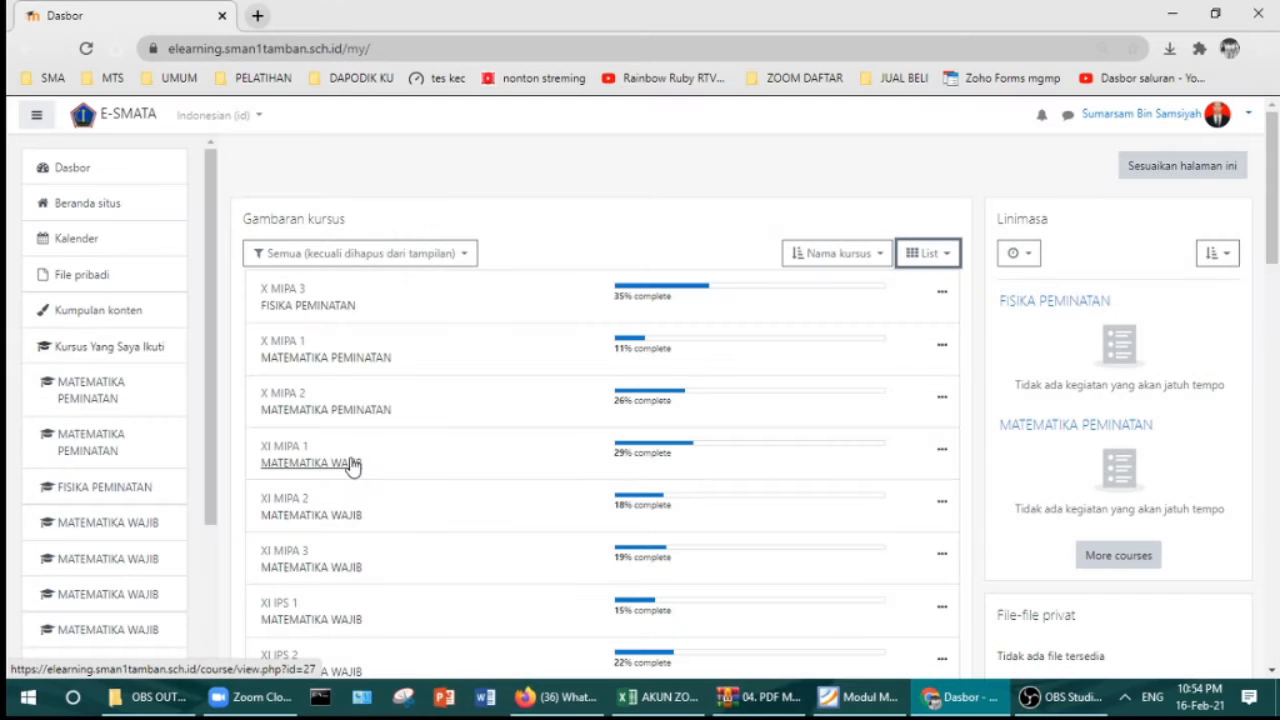
# Step: Open the XI MIPA 1 MATEMATIKA WAJIB course, skim its topics, and turn on Mode Ubah
pyautogui.click(352, 465)
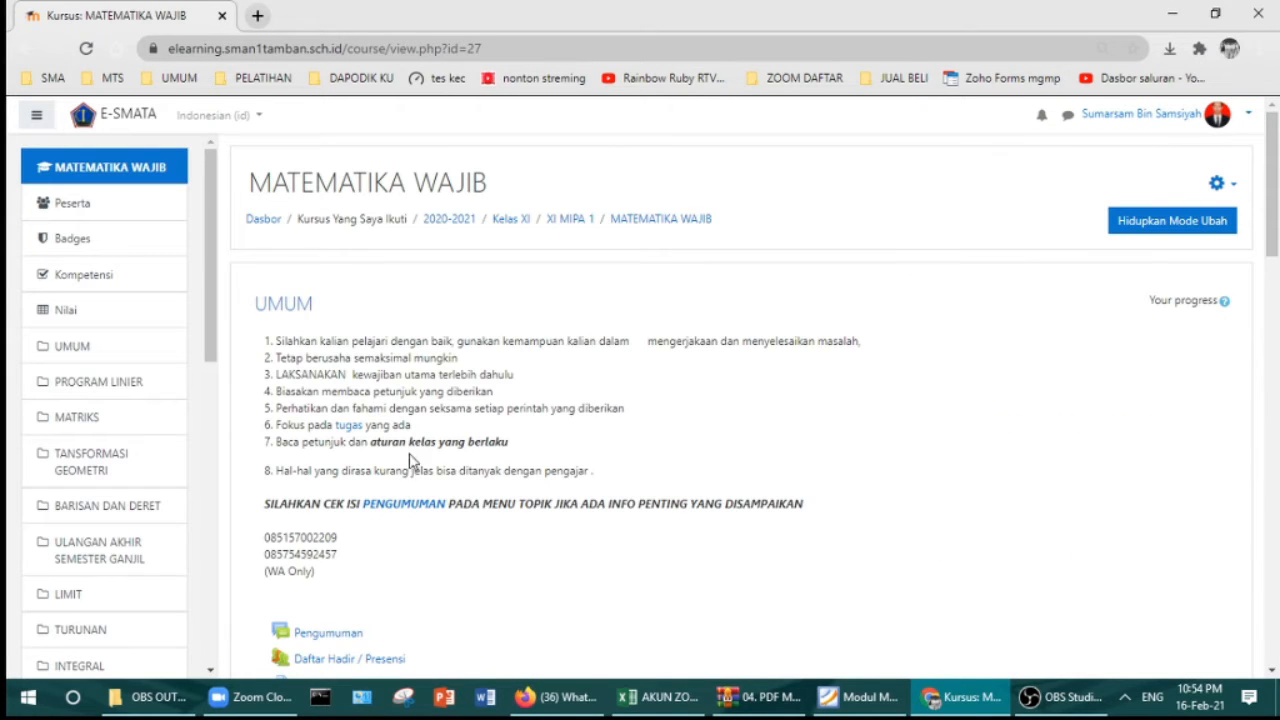
pyautogui.scroll(-6, 447, 485)
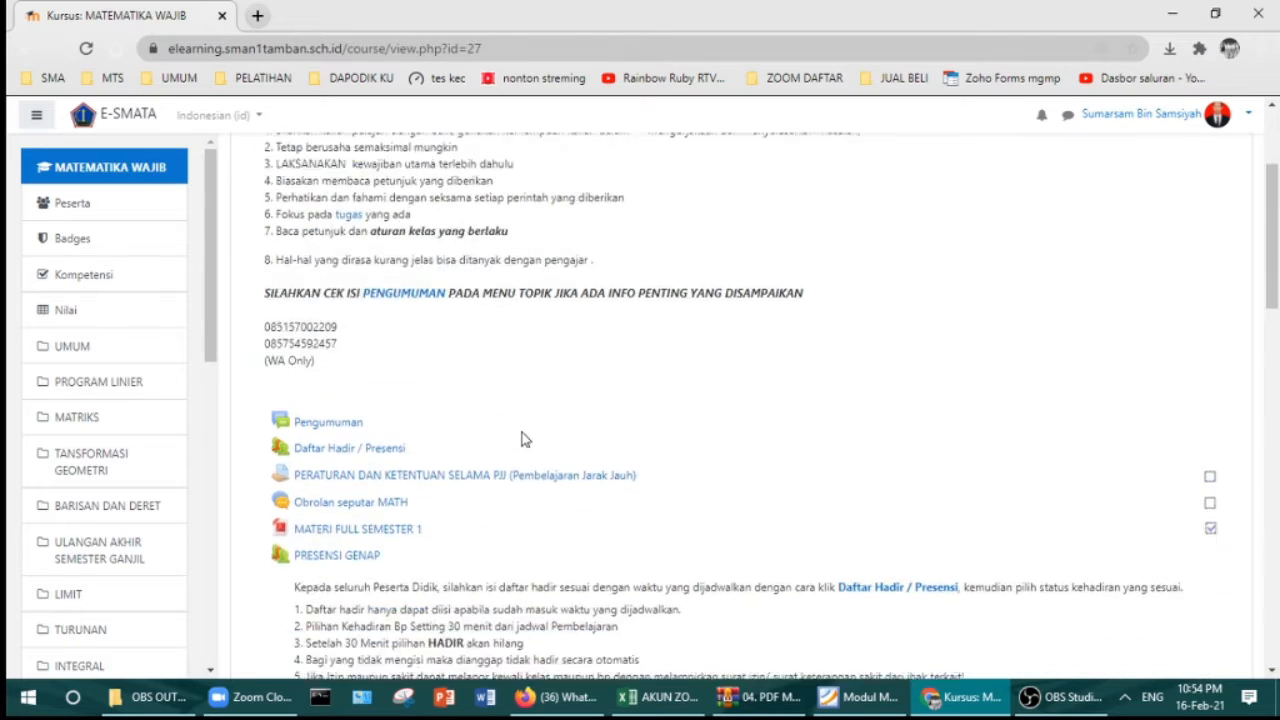
pyautogui.scroll(-6, 540, 441)
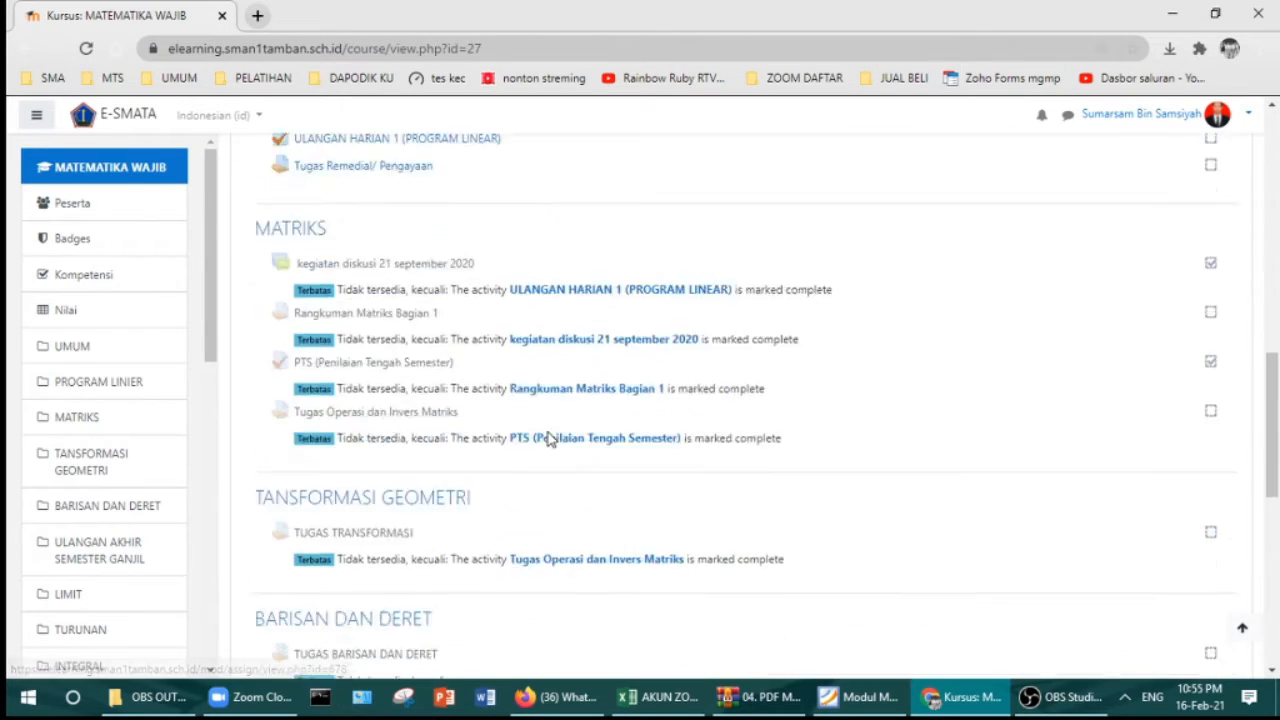
pyautogui.scroll(-4, 550, 441)
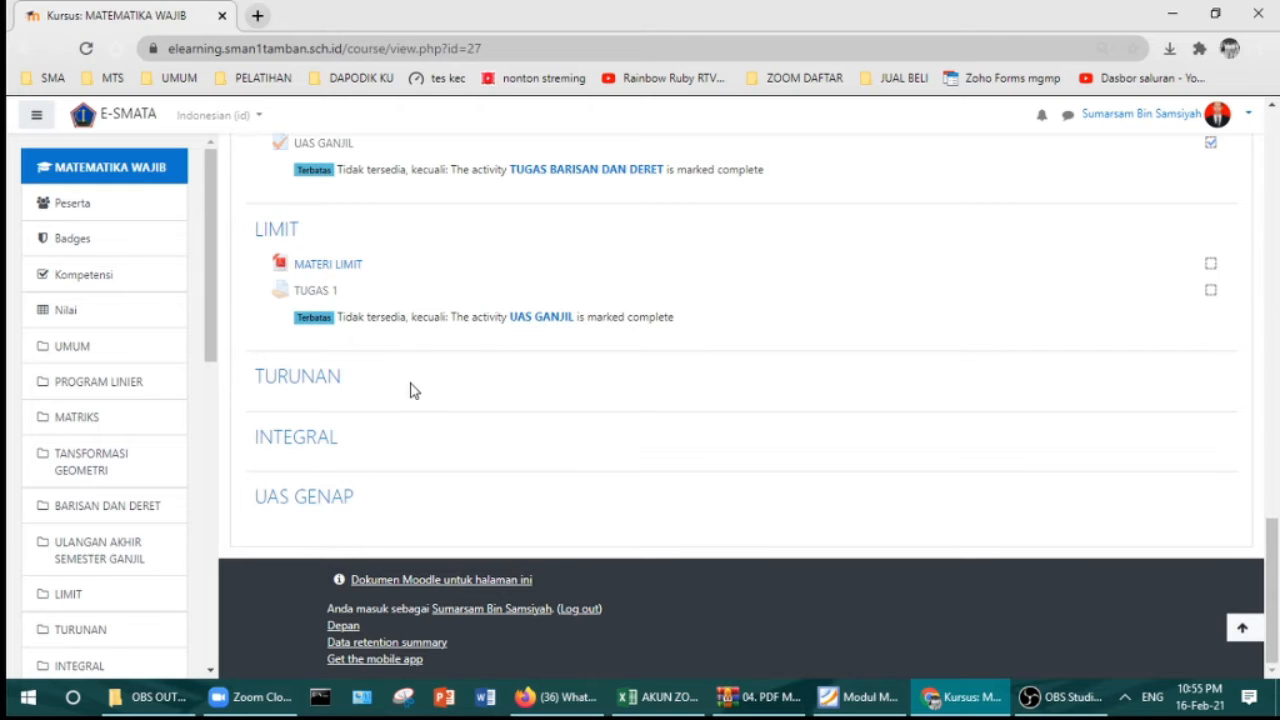
pyautogui.scroll(8, 437, 385)
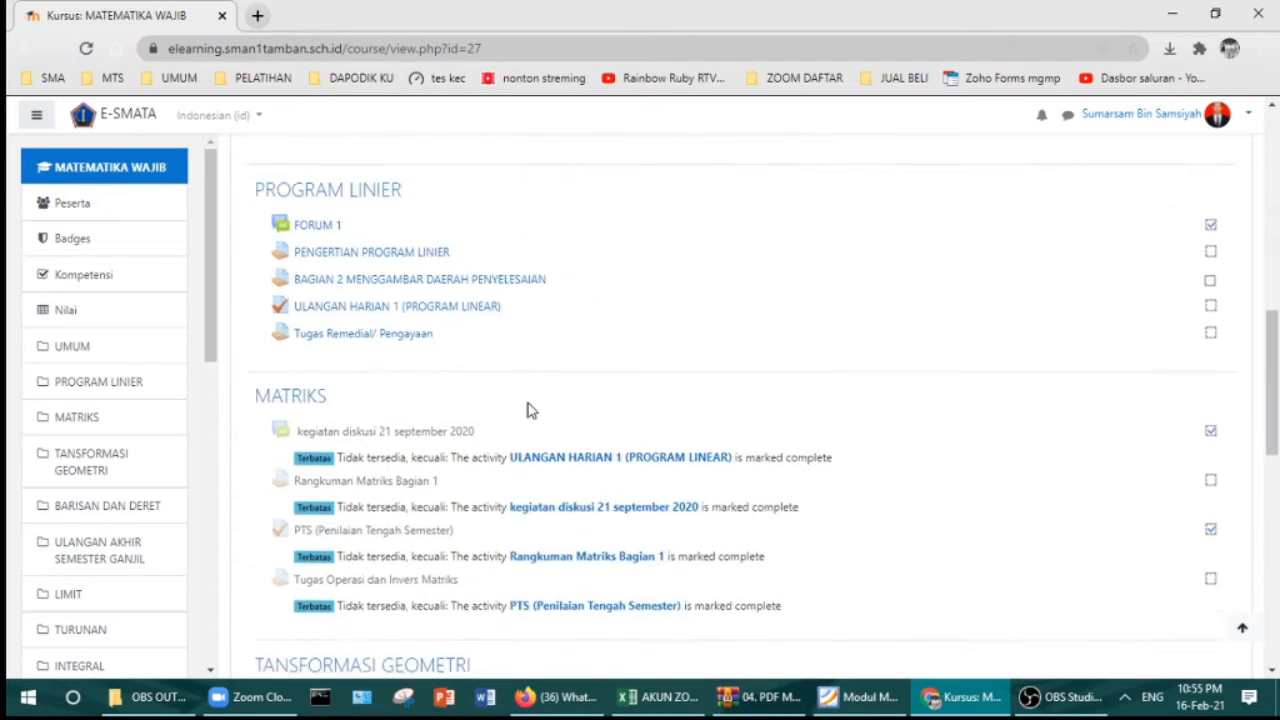
pyautogui.scroll(6, 530, 410)
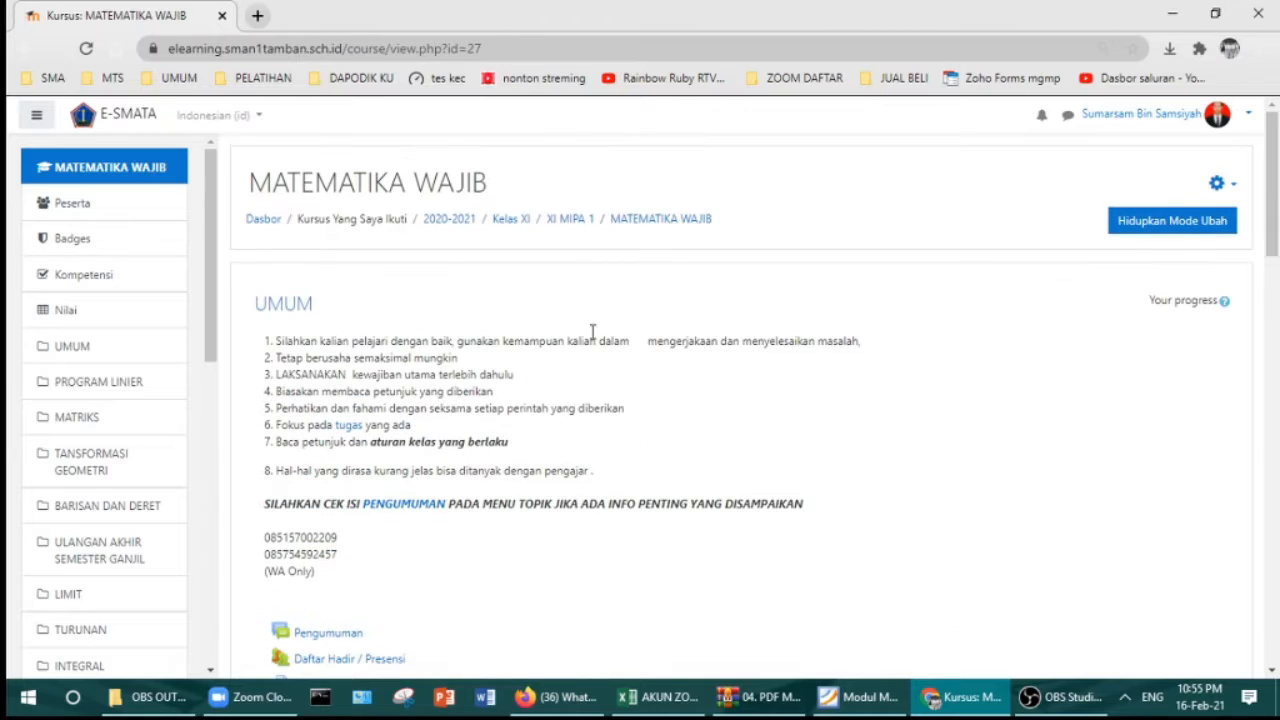
pyautogui.click(1122, 229)
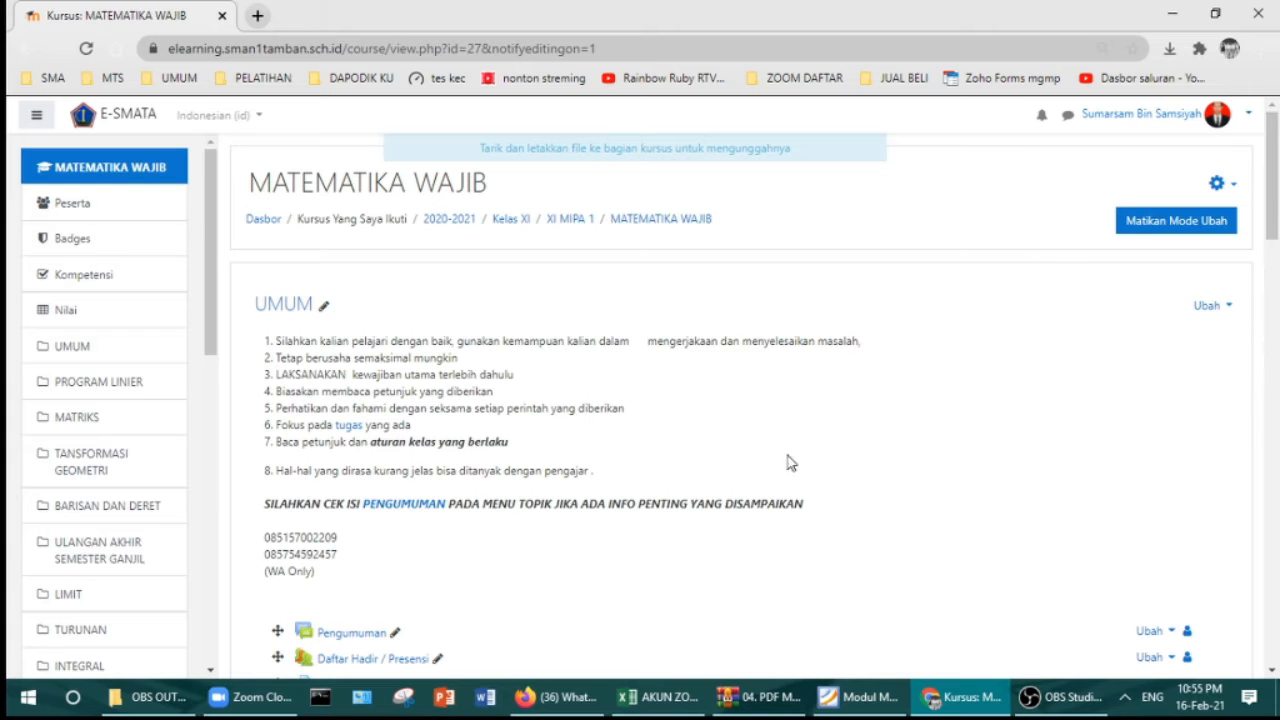
pyautogui.scroll(-3, 832, 412)
pyautogui.scroll(3, 834, 400)
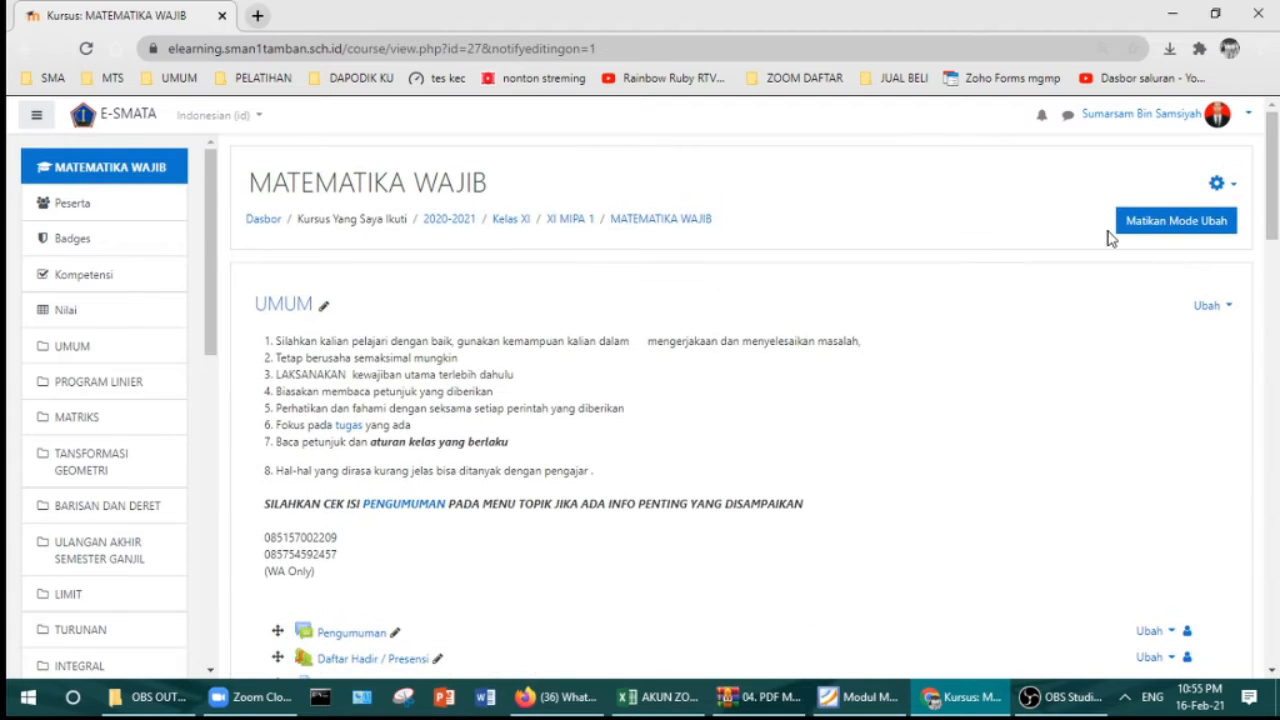
pyautogui.scroll(-2, 1090, 309)
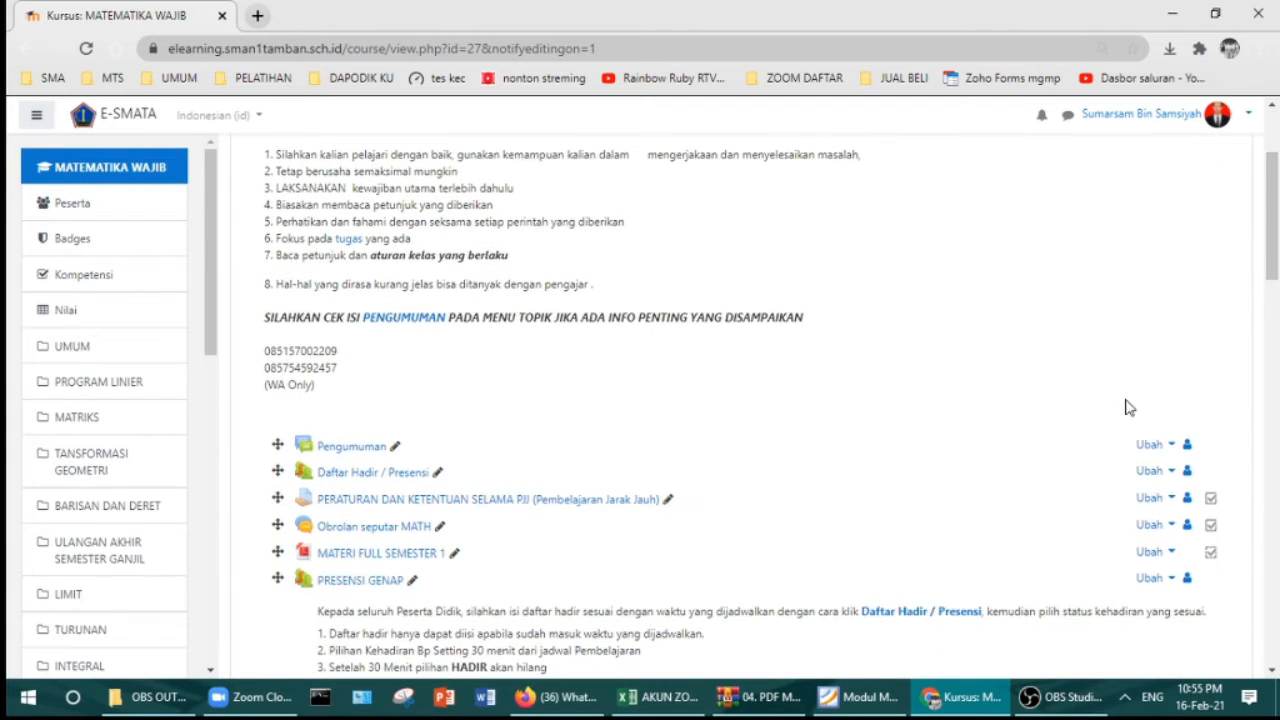
pyautogui.scroll(-5, 1103, 376)
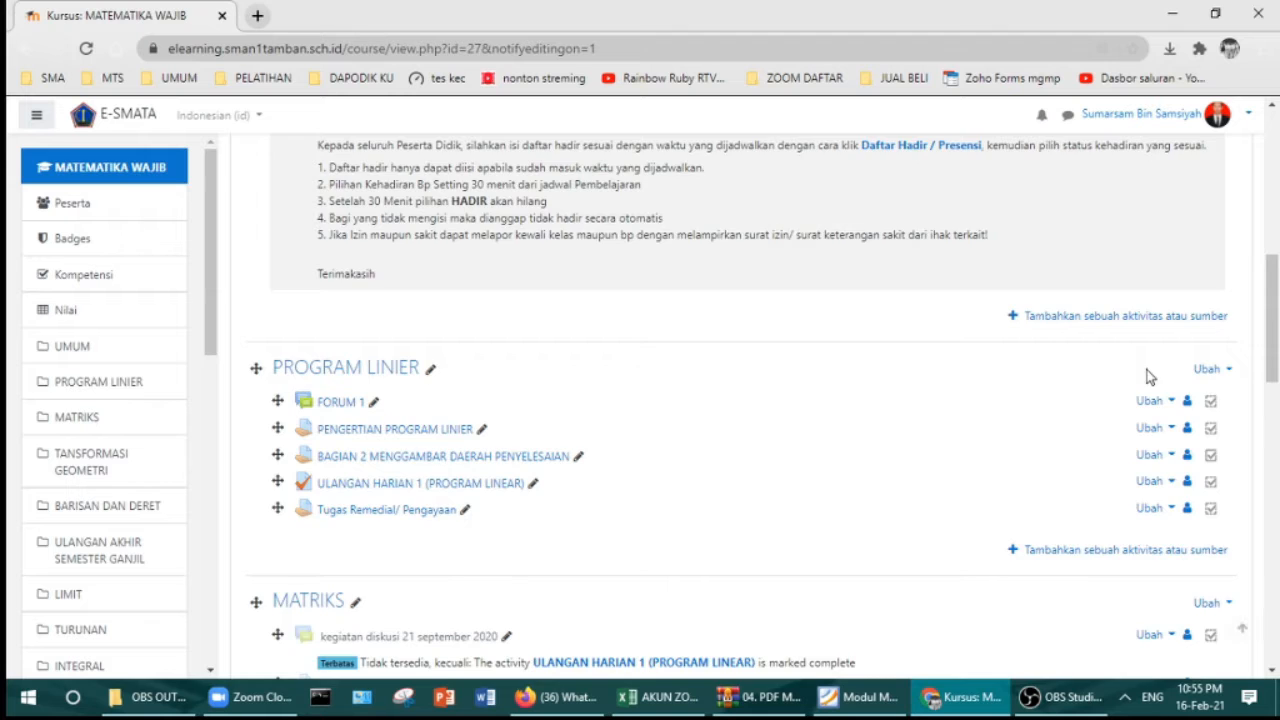
pyautogui.scroll(-9, 1148, 376)
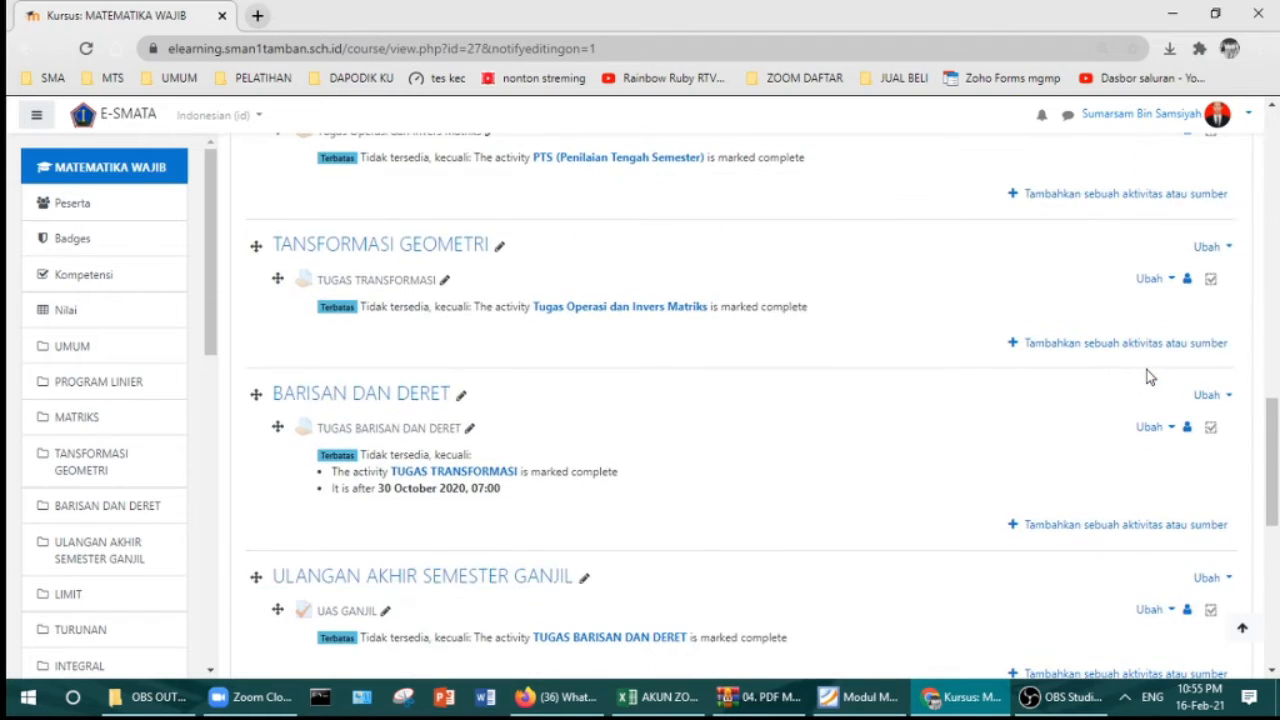
pyautogui.scroll(-8, 1148, 376)
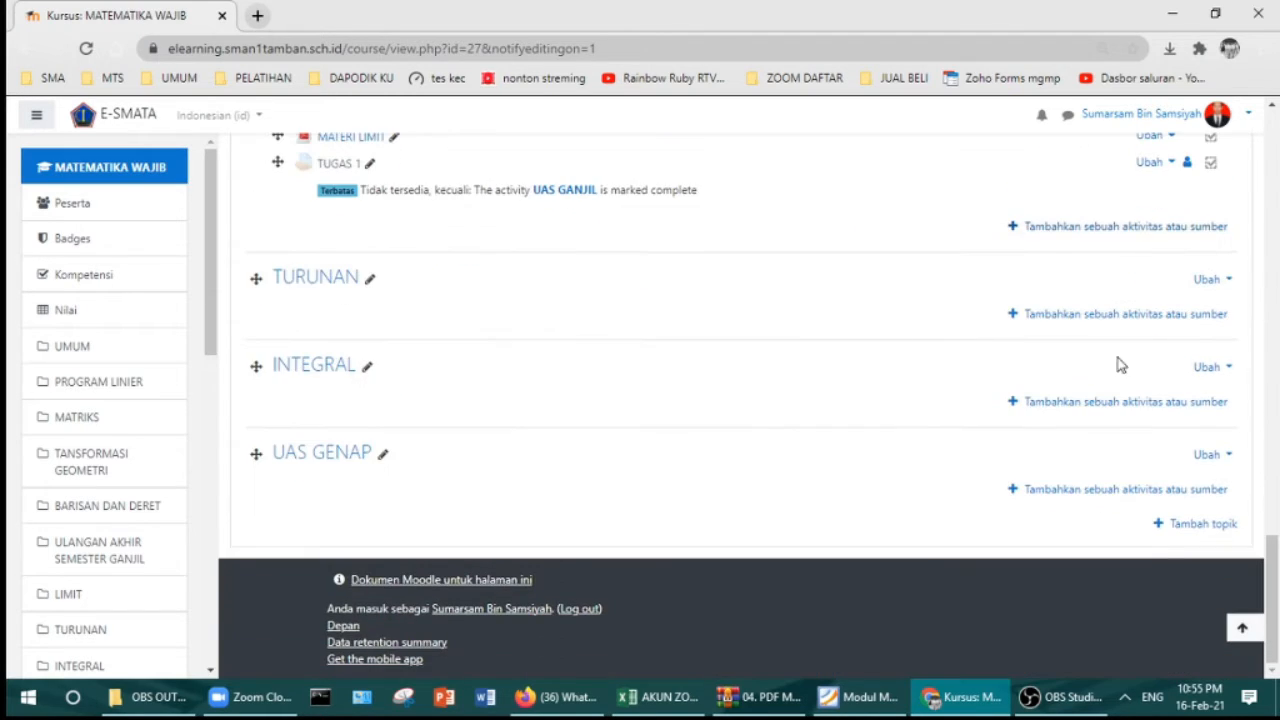
pyautogui.scroll(1, 480, 330)
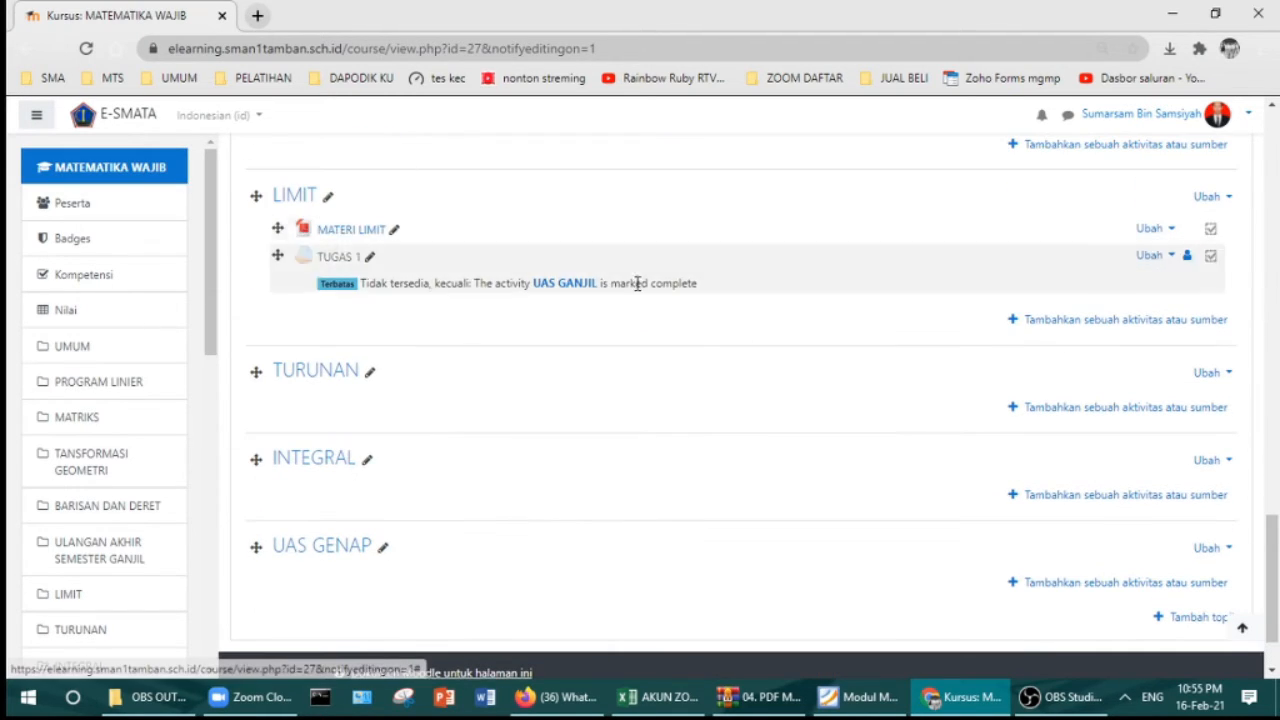
pyautogui.click(1060, 322)
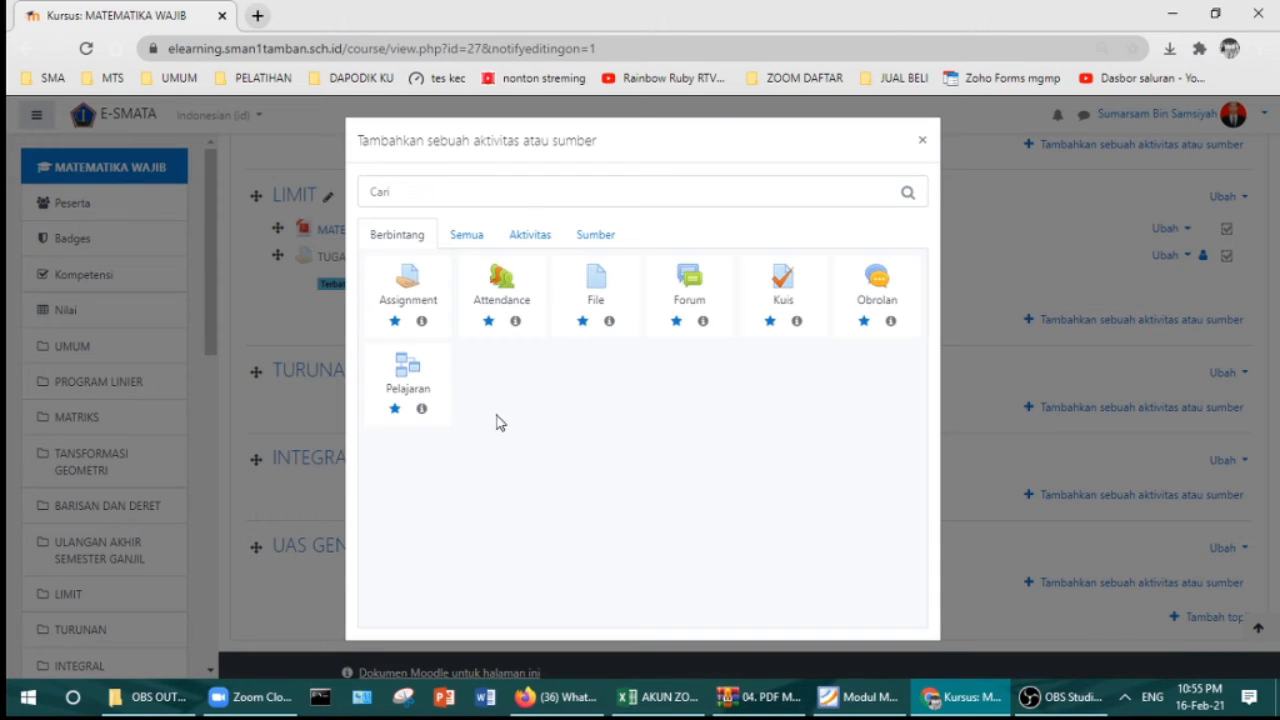
pyautogui.click(921, 145)
pyautogui.scroll(10, 445, 330)
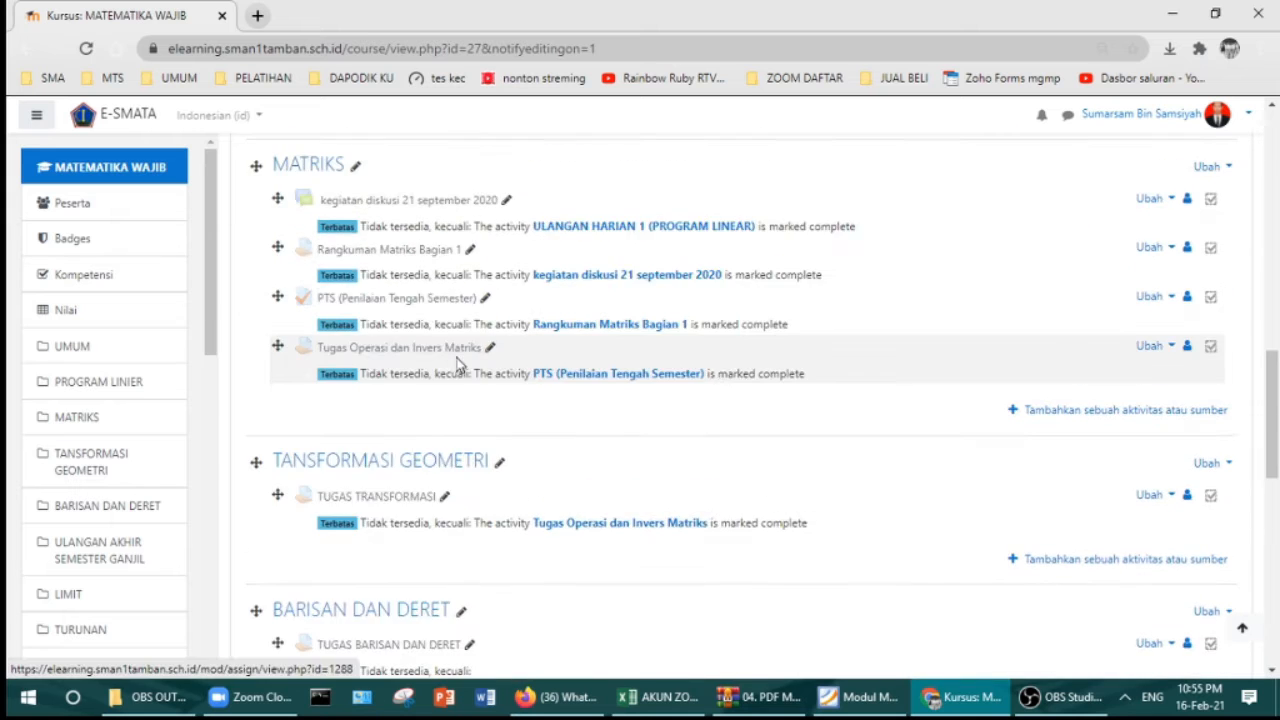
pyautogui.scroll(12, 455, 365)
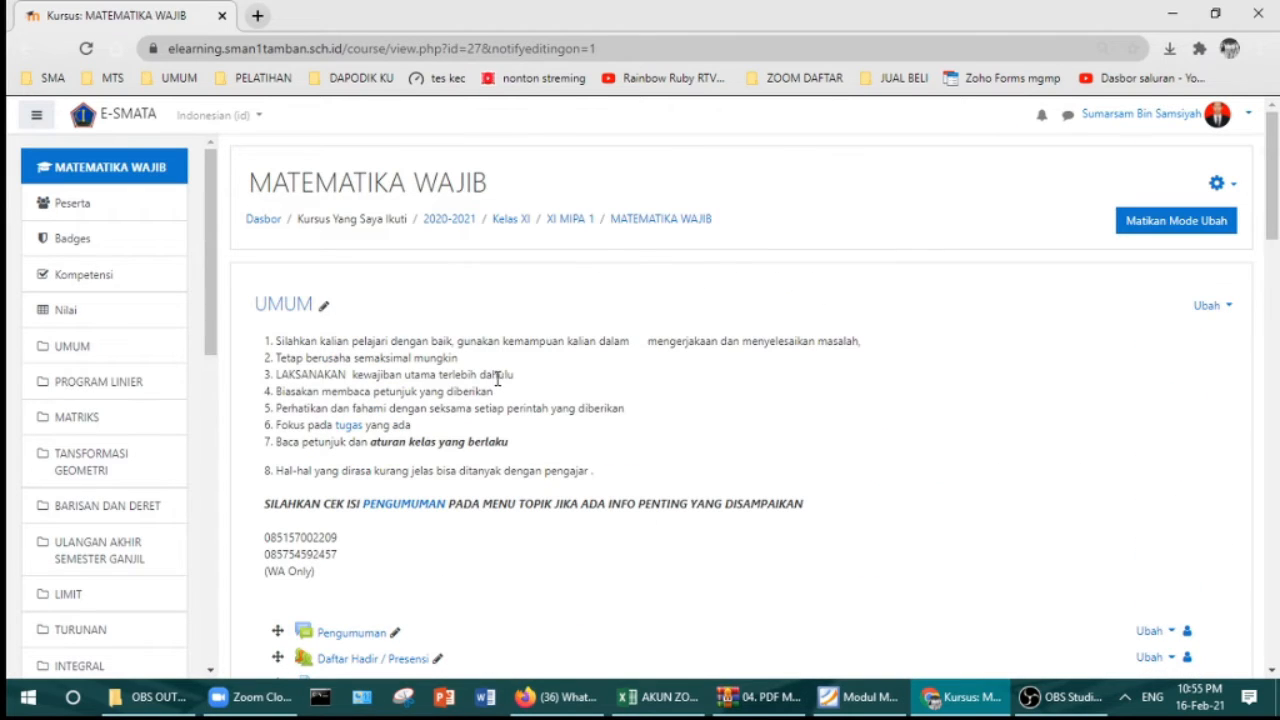
# Step: In a new tab, go through Kelas XI to the XI MIPA 2 MATEMATIKA WAJIB course
pyautogui.rightClick(574, 220)
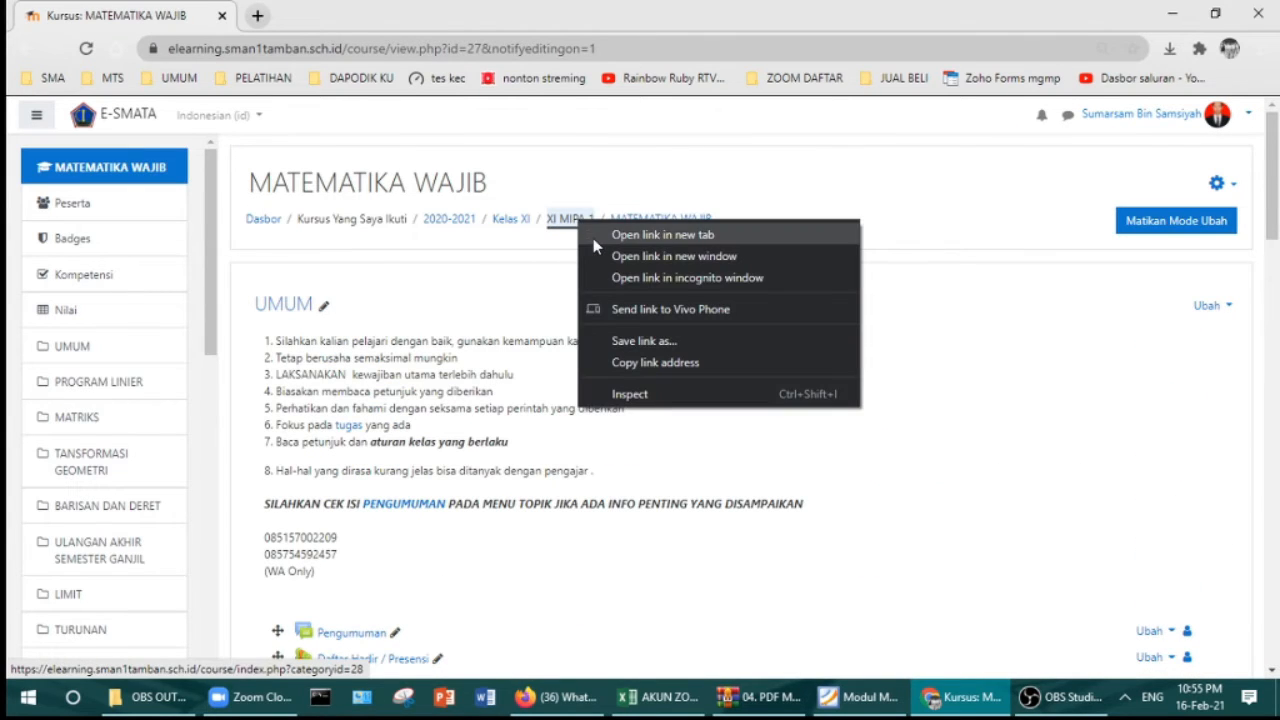
pyautogui.click(593, 238)
pyautogui.click(340, 15)
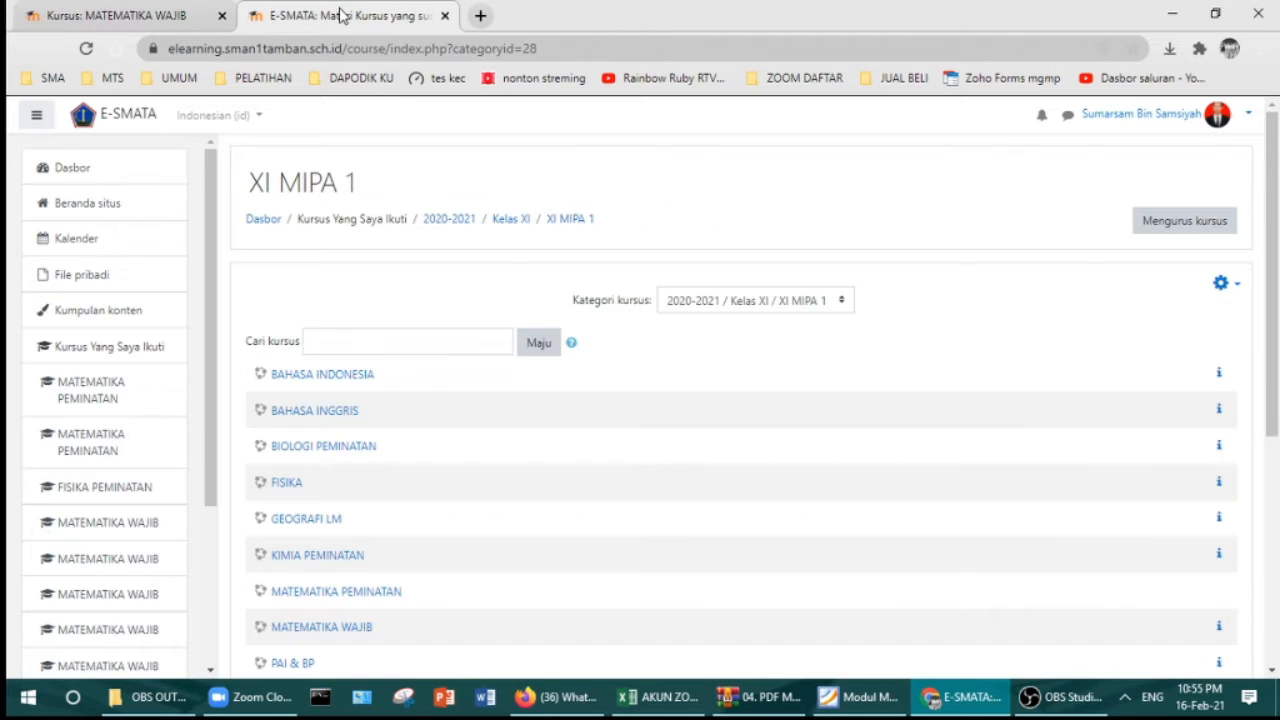
pyautogui.click(505, 222)
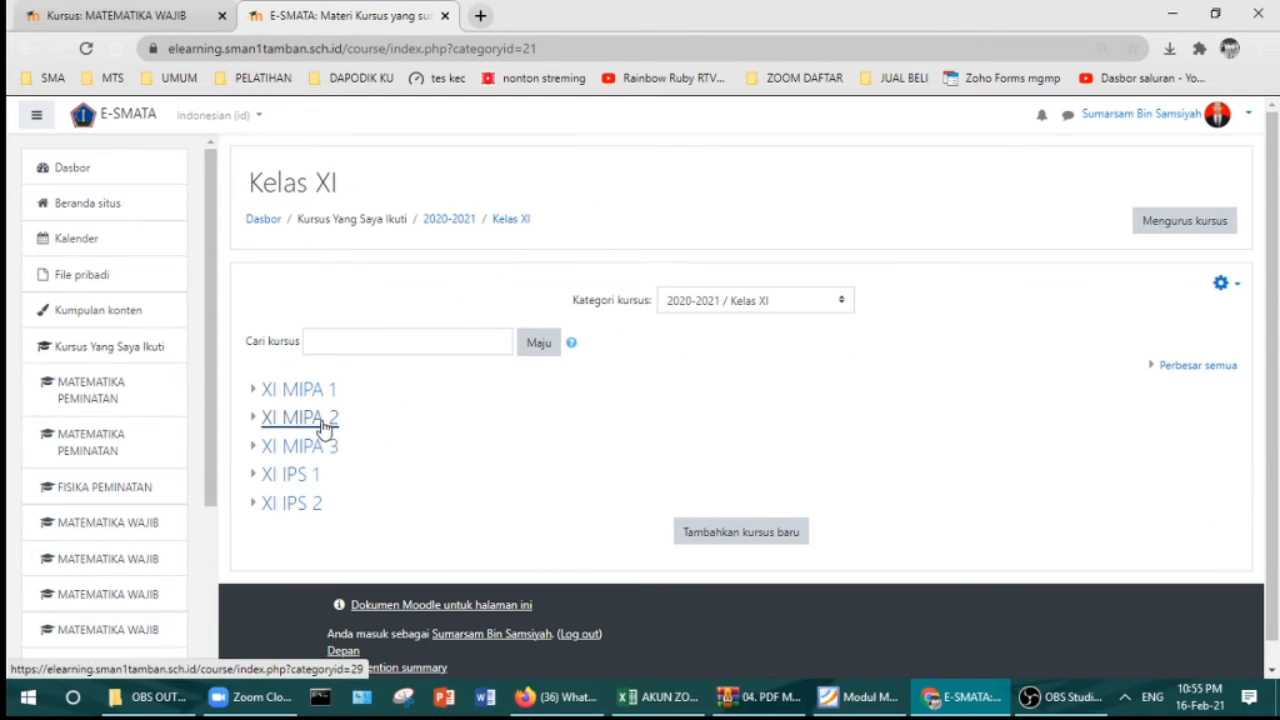
pyautogui.click(325, 428)
pyautogui.scroll(-1, 422, 414)
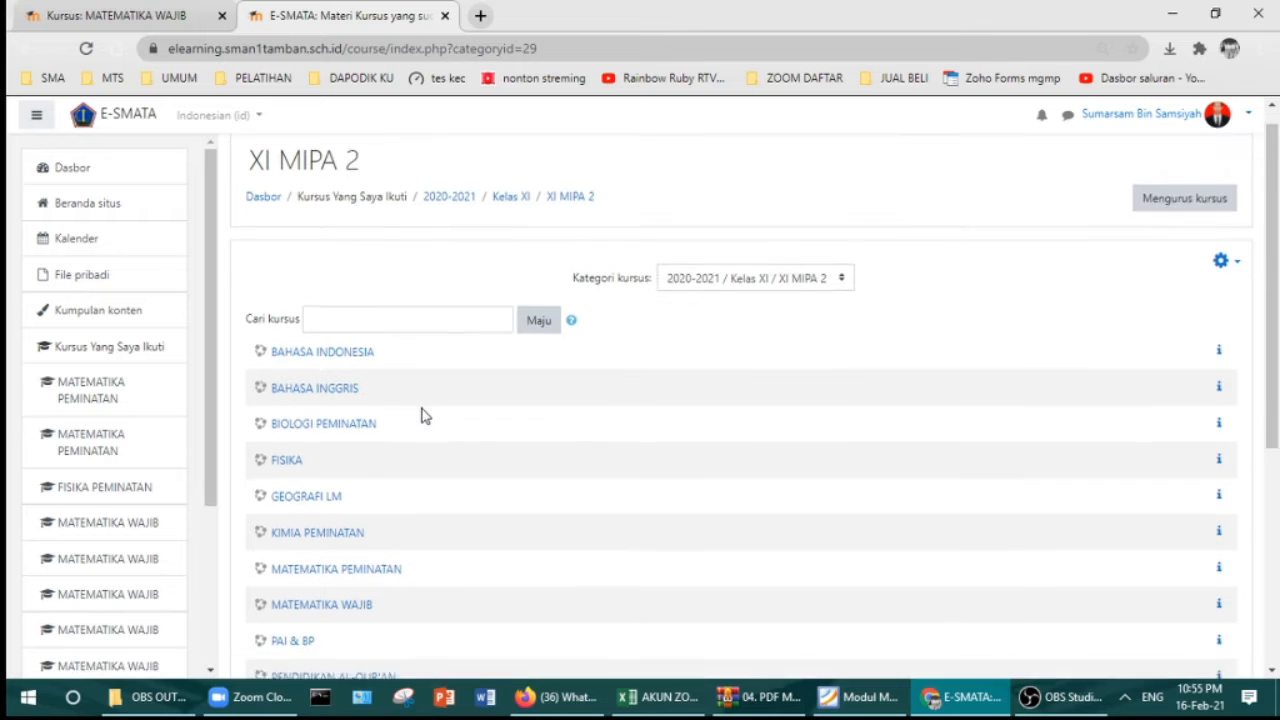
pyautogui.scroll(-1, 420, 418)
pyautogui.click(362, 440)
# Step: Review the TUGAS 2 assignment in the LIMIT topic, then return to the course page
pyautogui.scroll(-8, 400, 330)
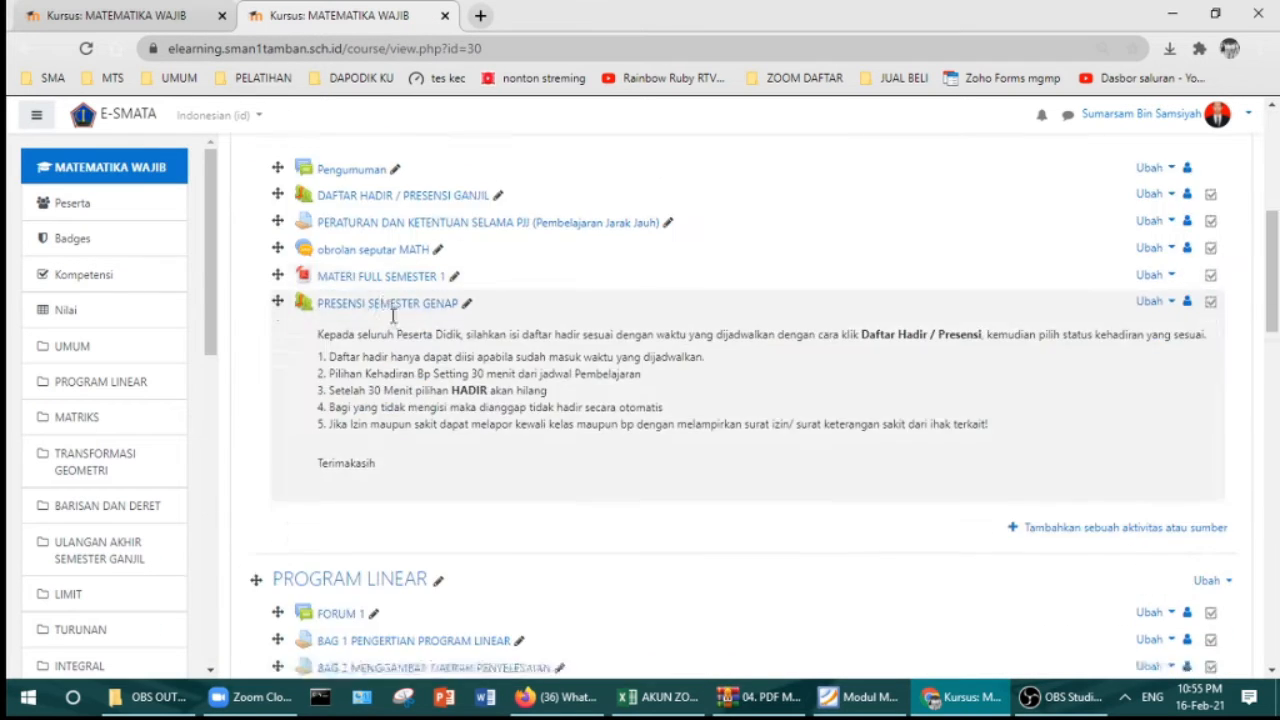
pyautogui.scroll(-12, 443, 345)
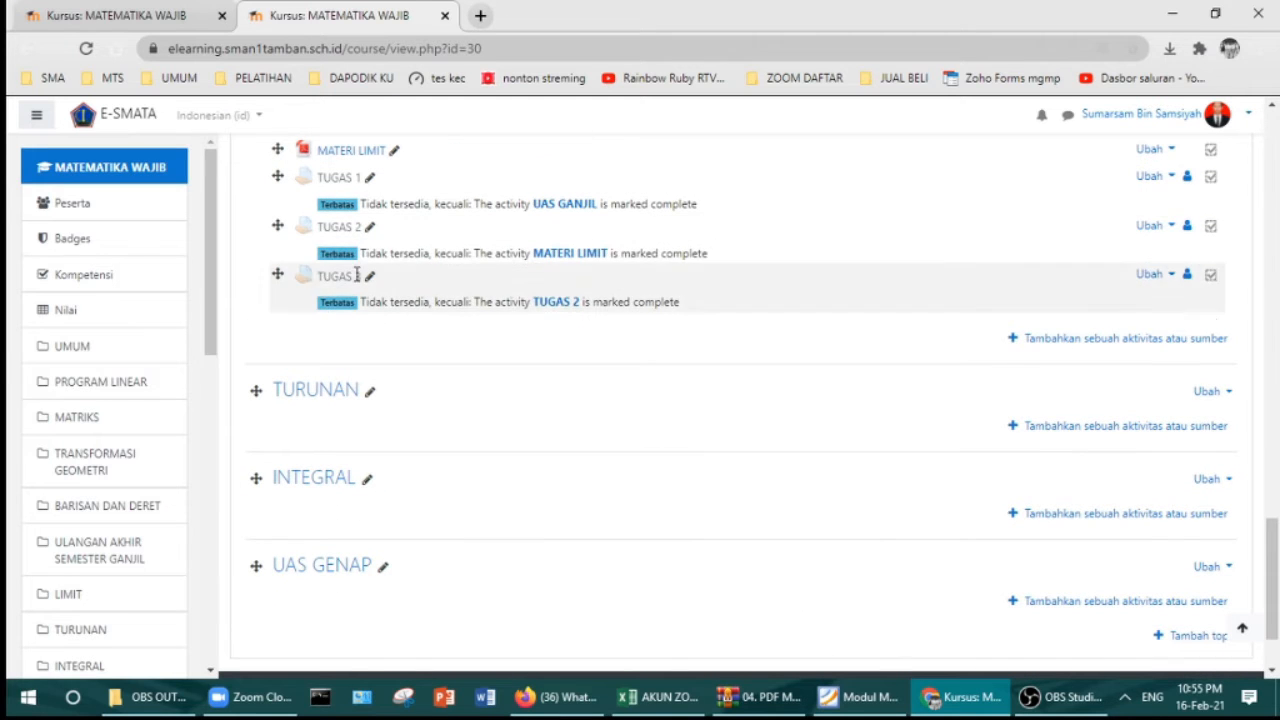
pyautogui.click(330, 230)
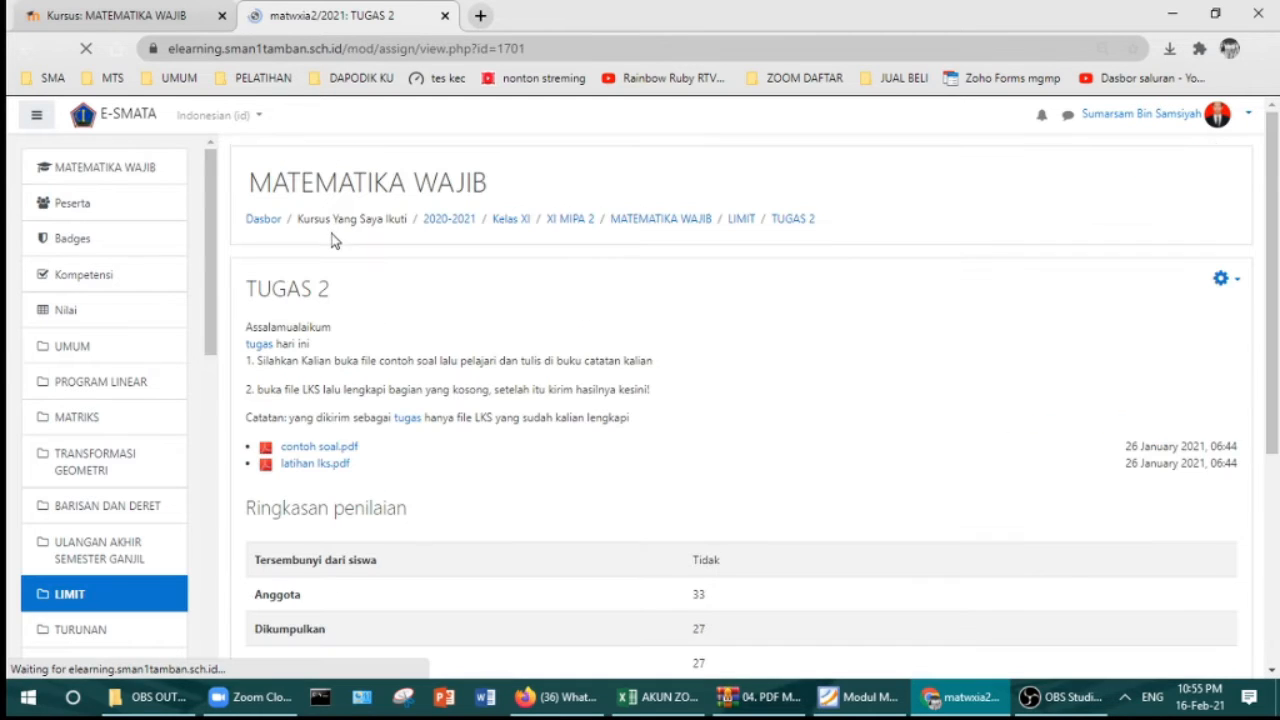
pyautogui.scroll(-1, 380, 275)
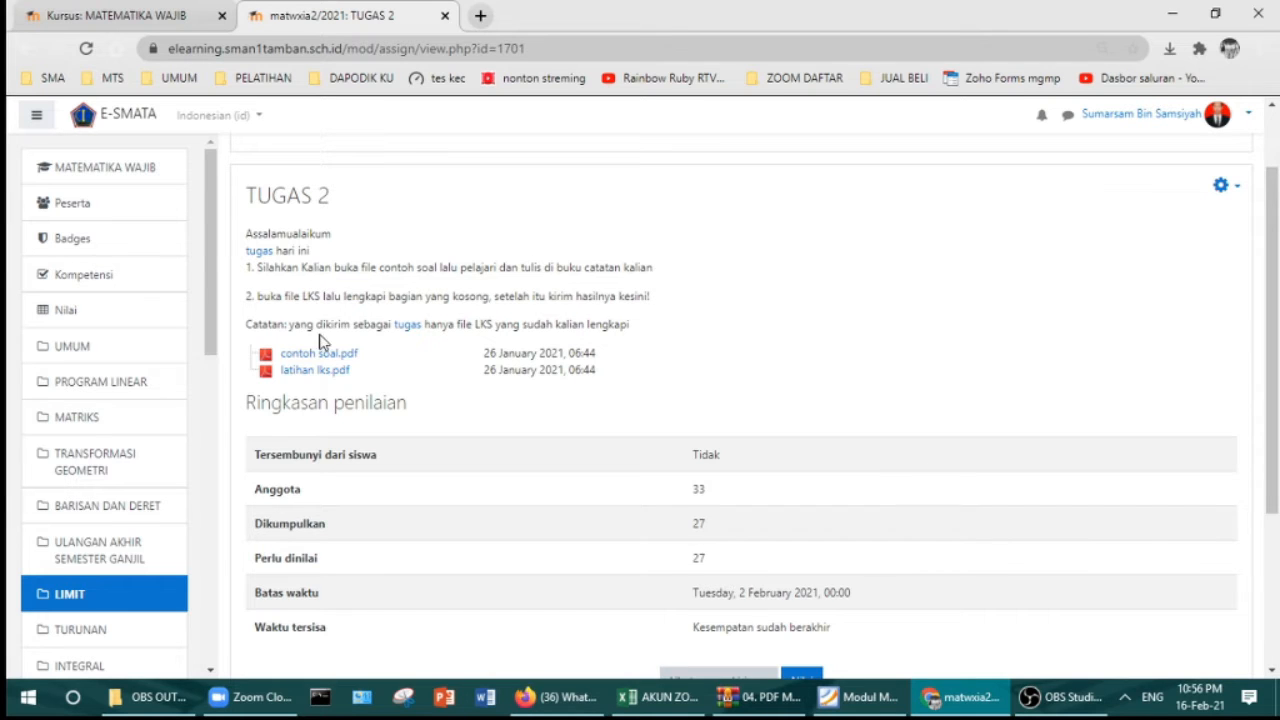
pyautogui.scroll(1, 324, 348)
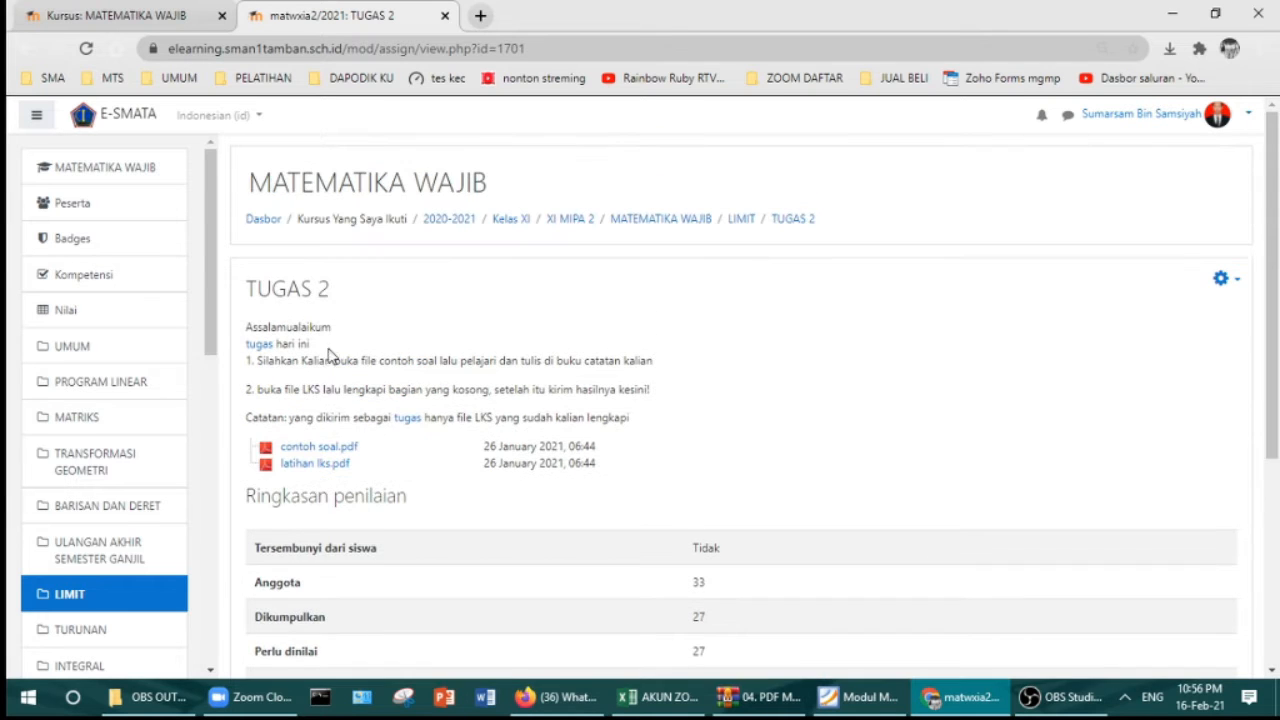
pyautogui.click(27, 49)
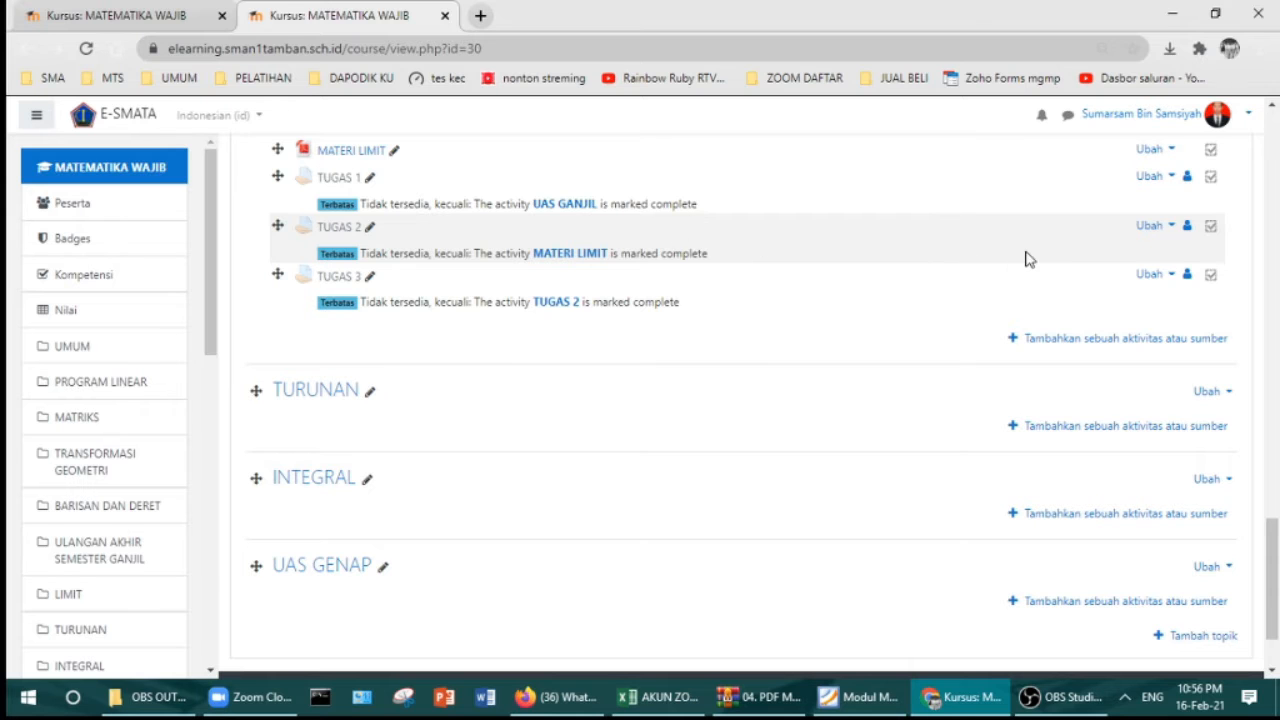
# Step: Open TUGAS 2's settings and review its description, attached PDFs and due dates
pyautogui.click(1163, 226)
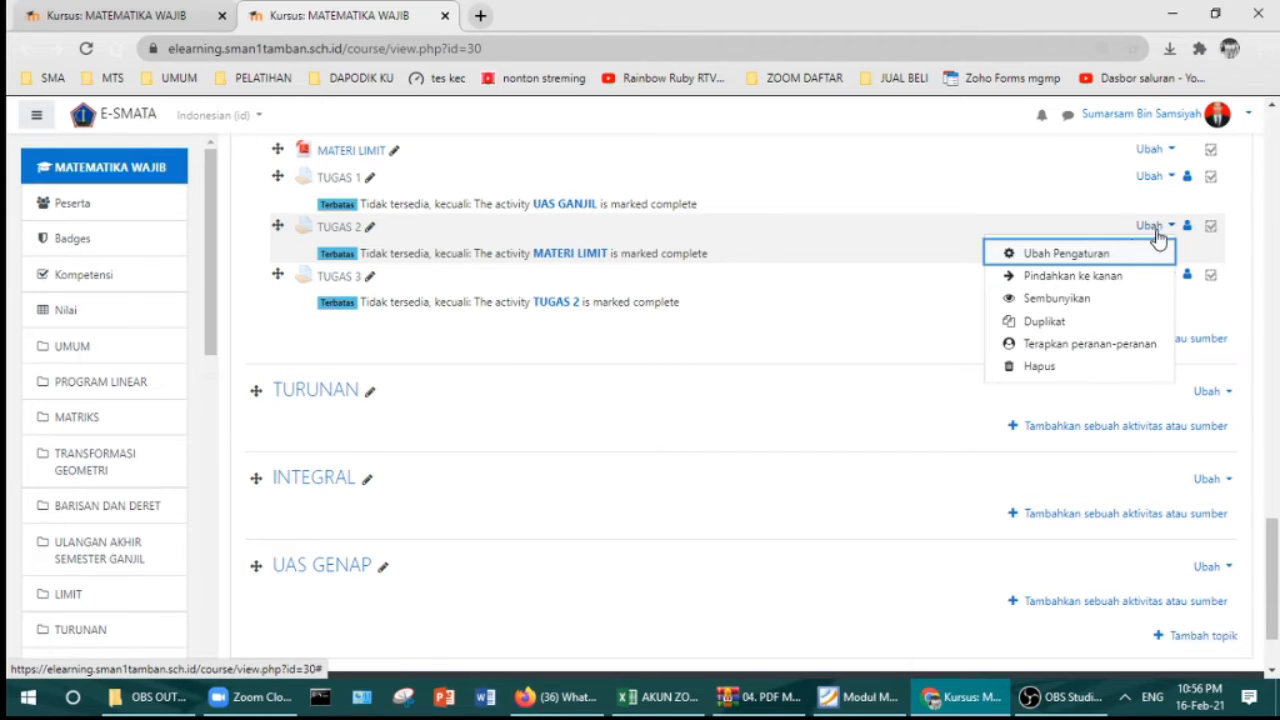
pyautogui.click(1066, 254)
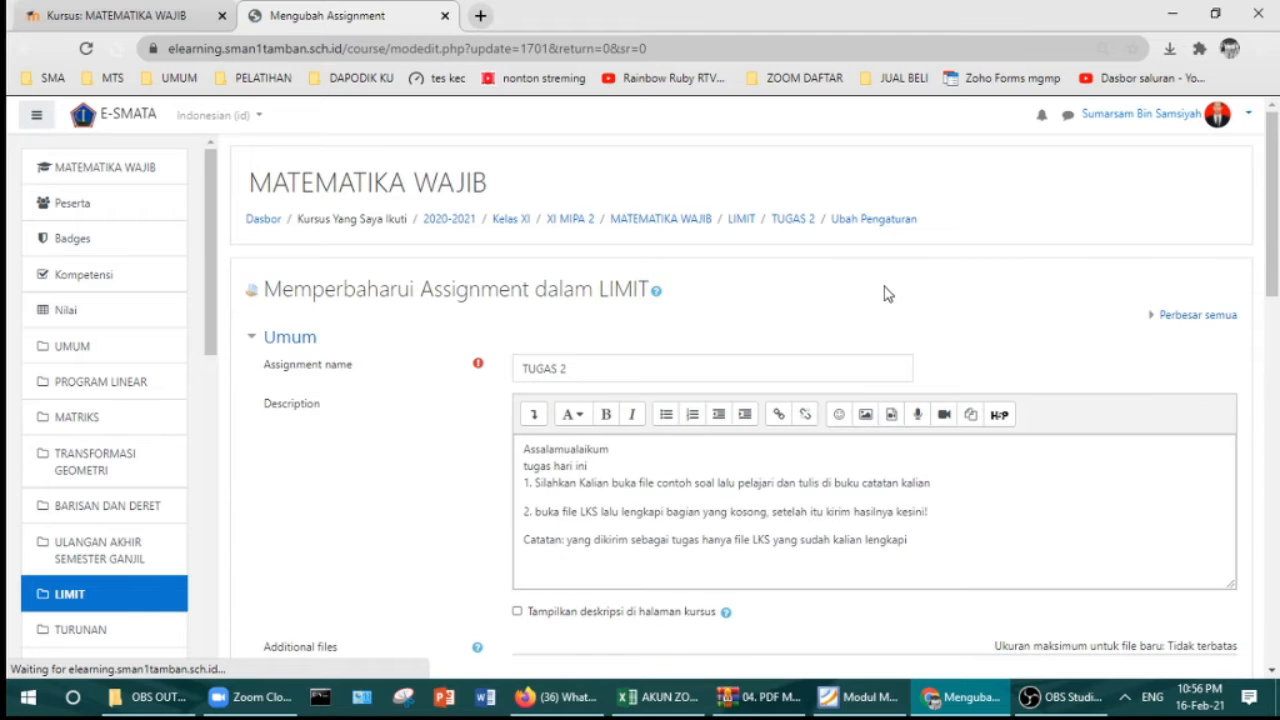
pyautogui.scroll(-1, 888, 316)
pyautogui.scroll(-2, 888, 316)
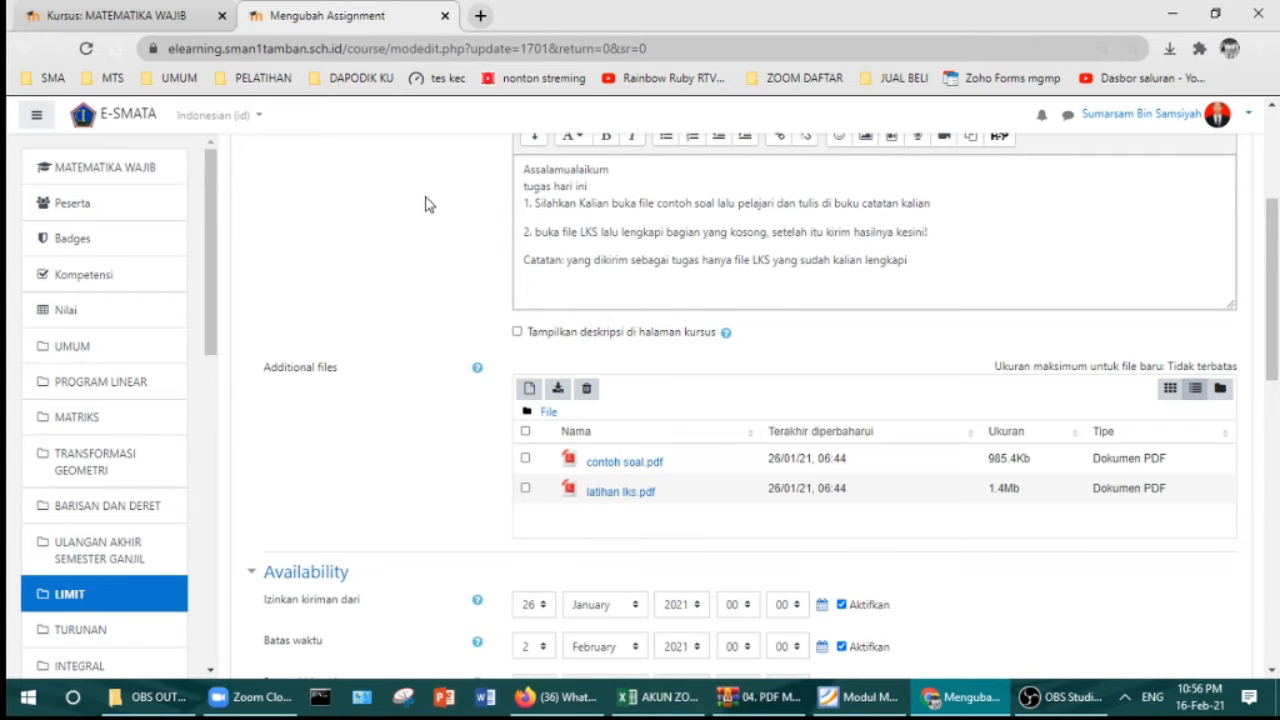
# Step: Return to the XI MIPA 1 course tab and start adding an activity to the LIMIT section
pyautogui.click(146, 20)
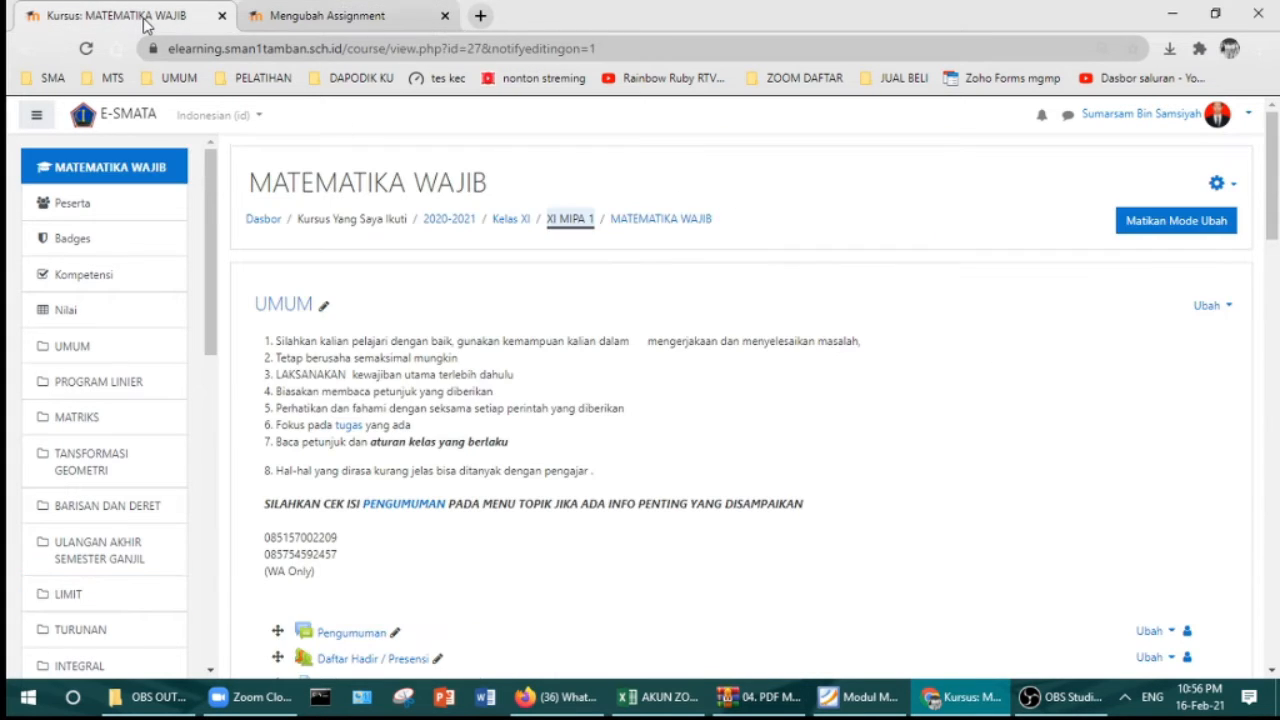
pyautogui.scroll(-15, 355, 187)
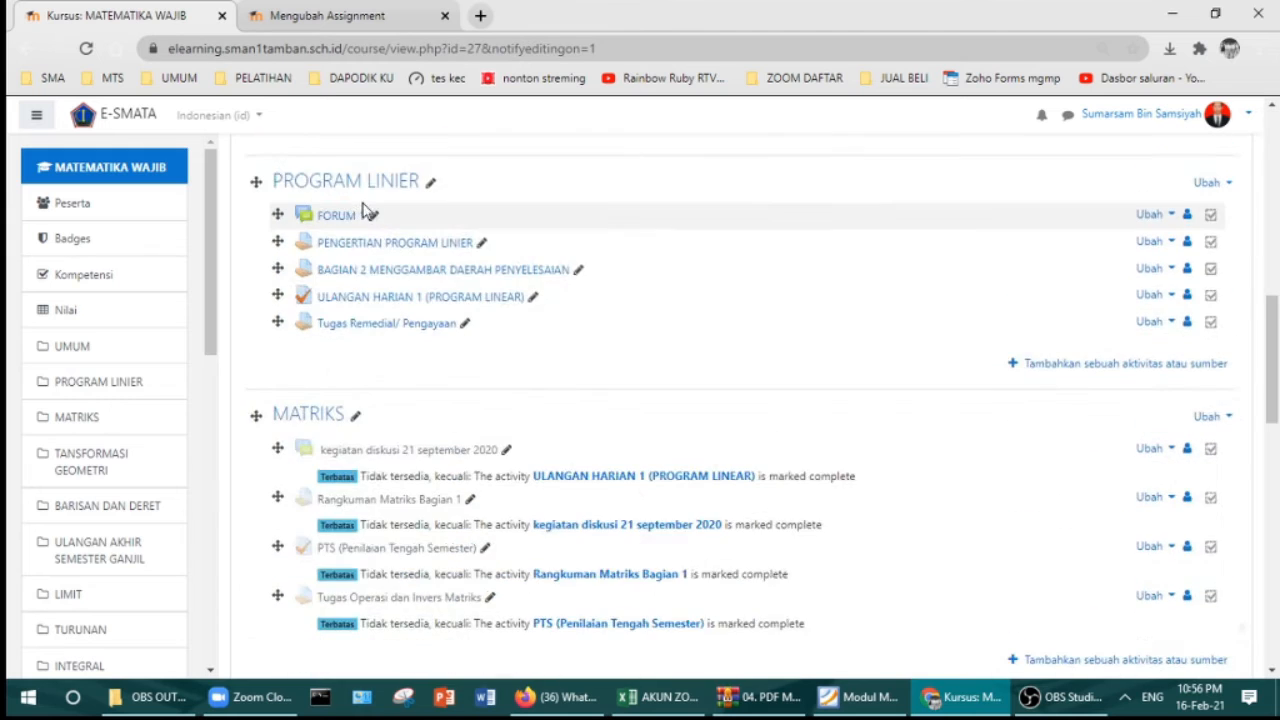
pyautogui.scroll(-5, 372, 200)
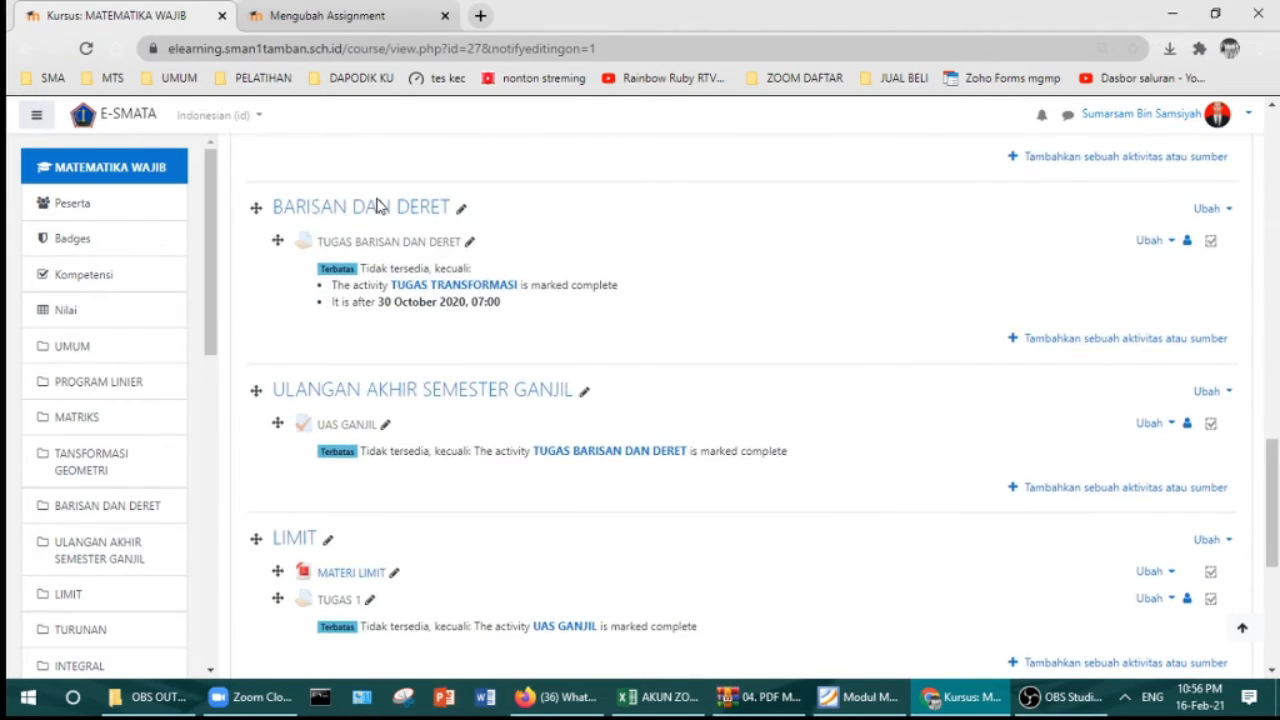
pyautogui.scroll(-2, 510, 238)
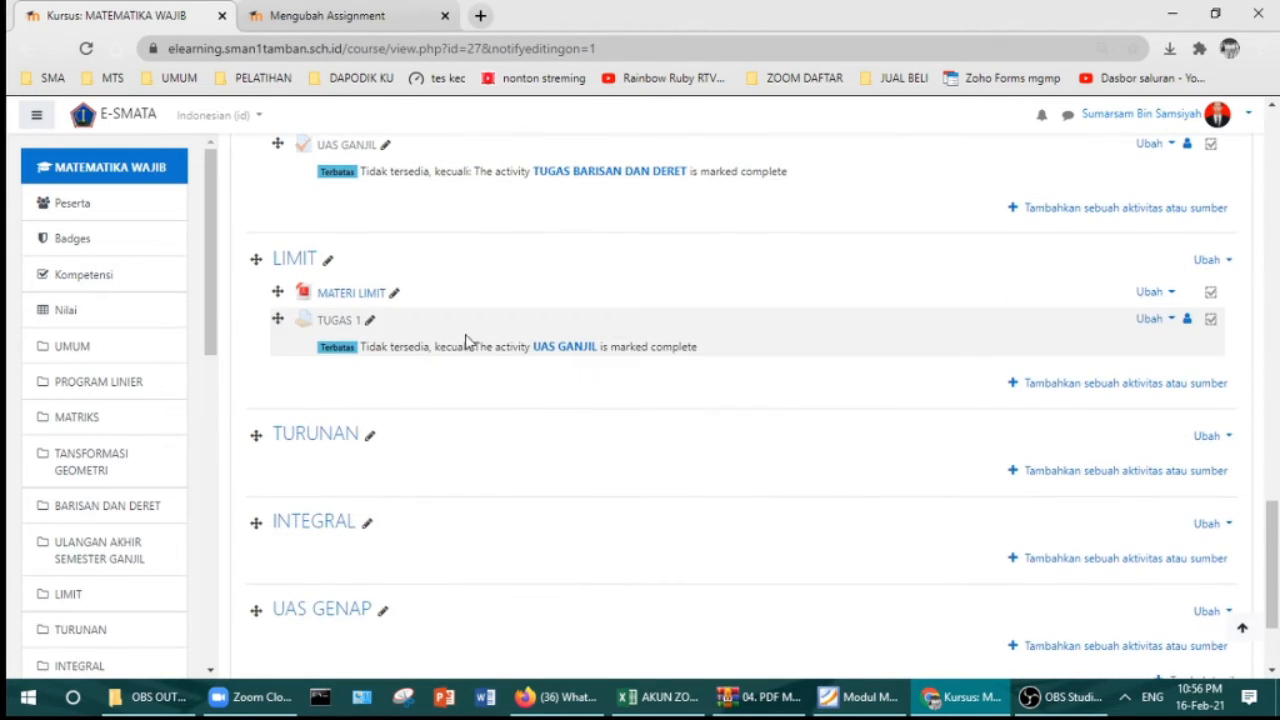
pyautogui.click(1089, 392)
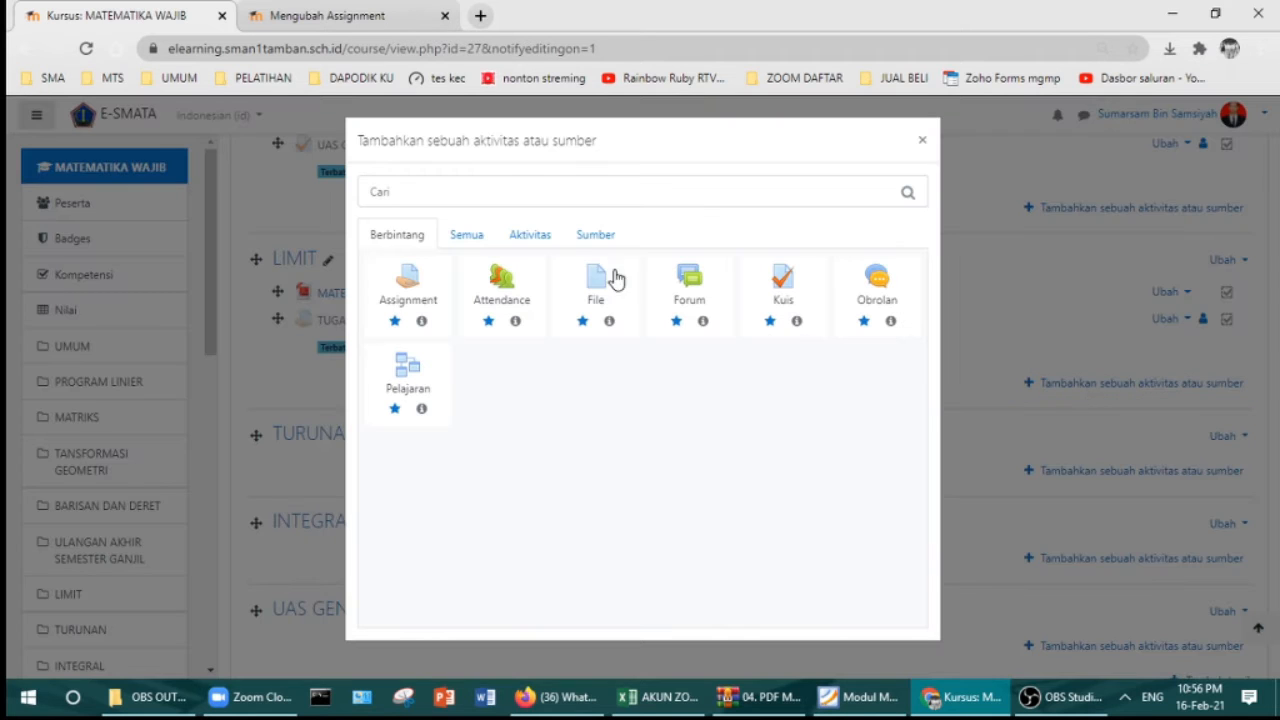
# Step: Compare the Semua and Berbintang activity lists, then pick Assignment for the LIMIT topic
pyautogui.click(476, 247)
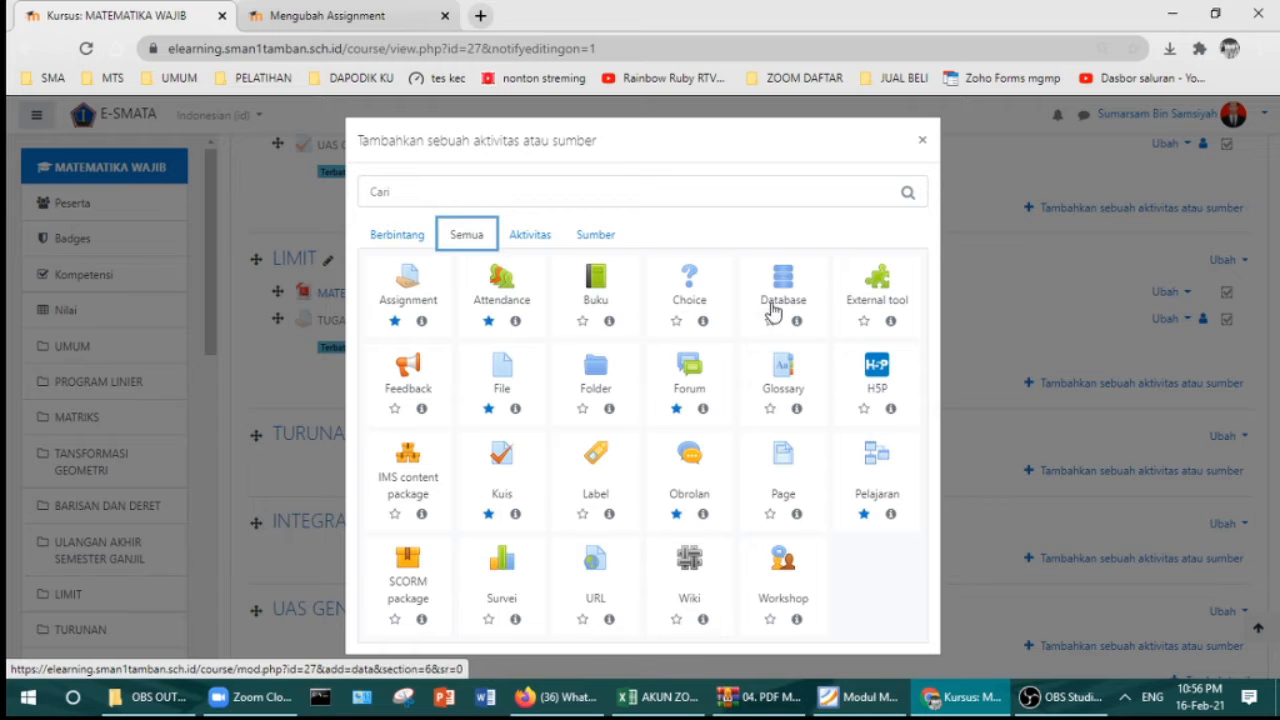
pyautogui.click(397, 240)
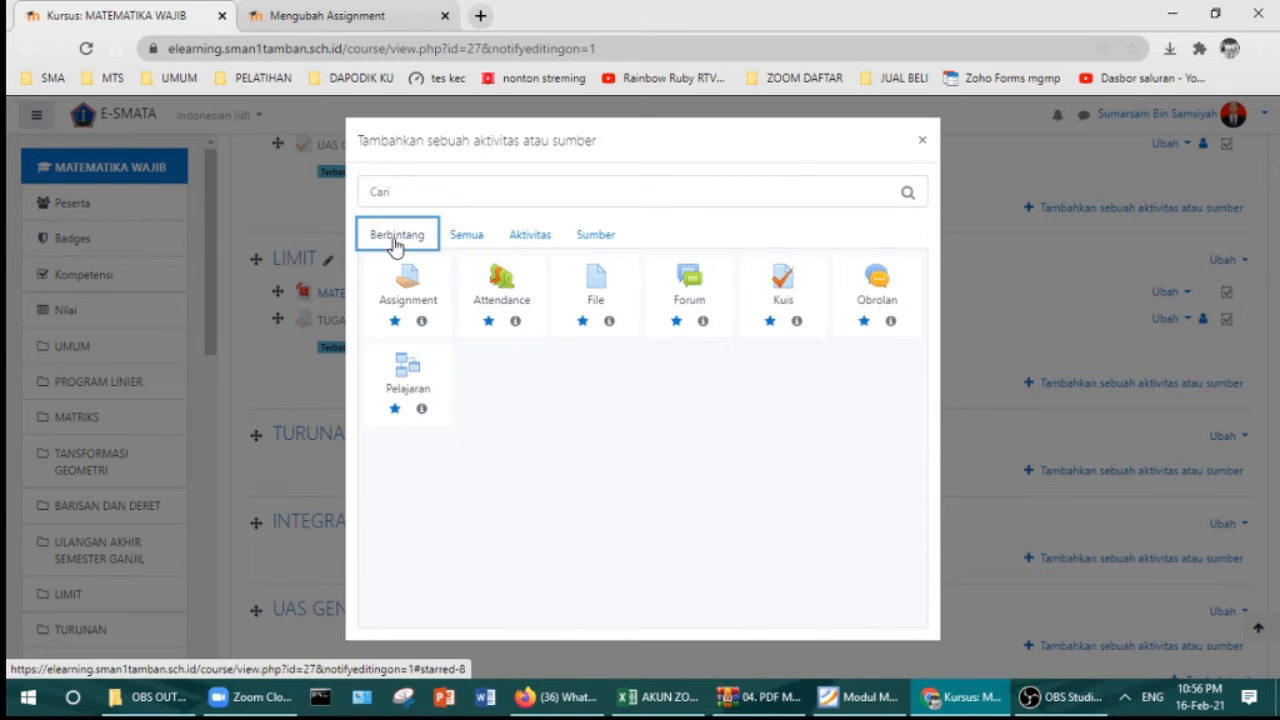
pyautogui.click(455, 247)
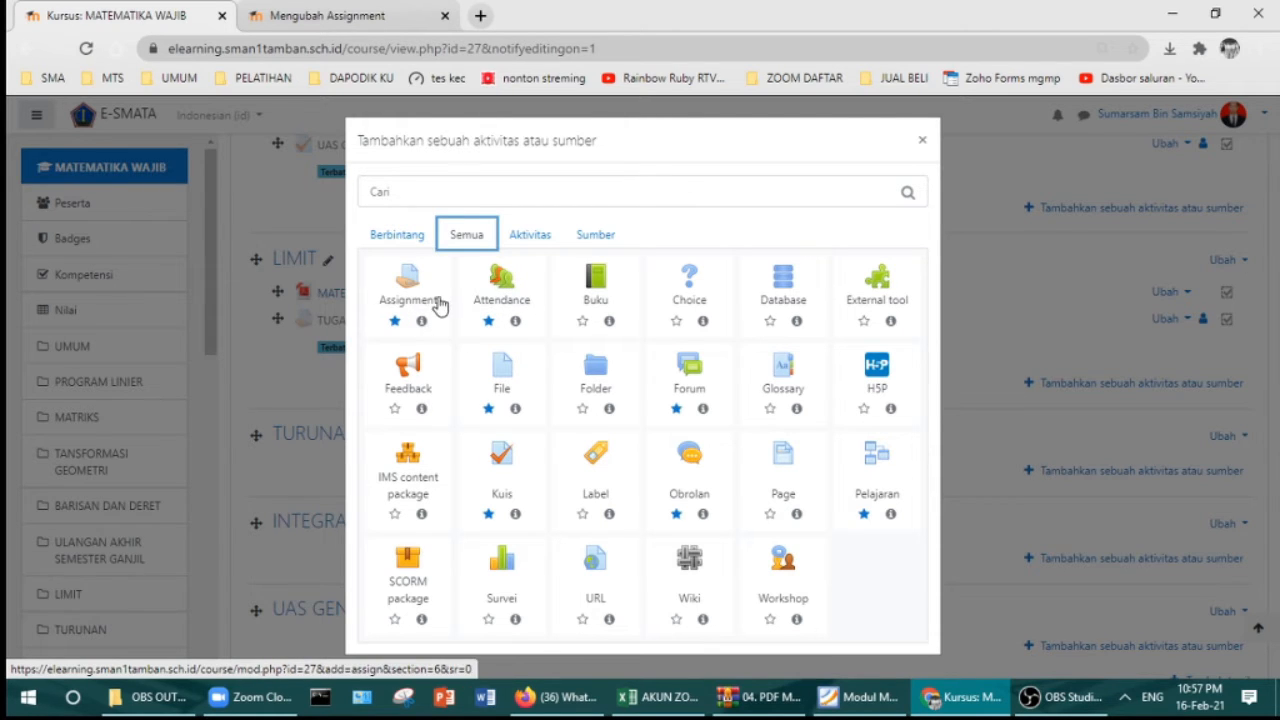
pyautogui.click(424, 238)
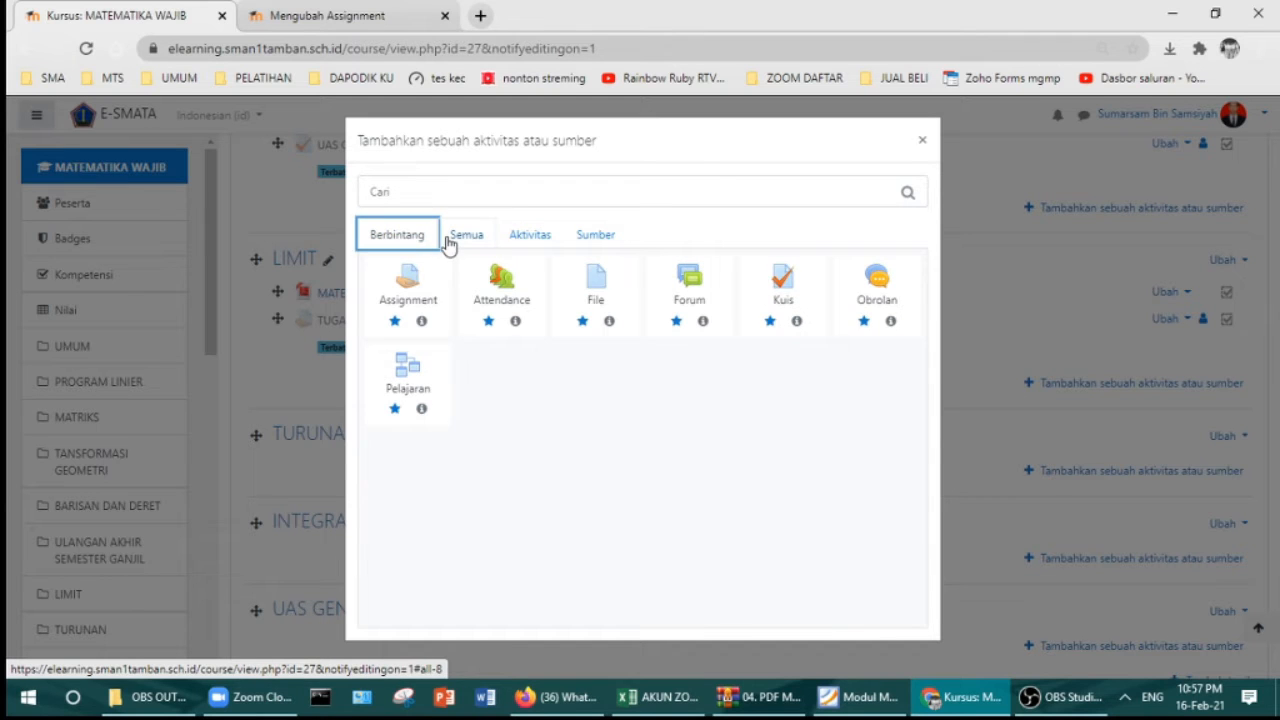
pyautogui.click(463, 237)
pyautogui.click(410, 287)
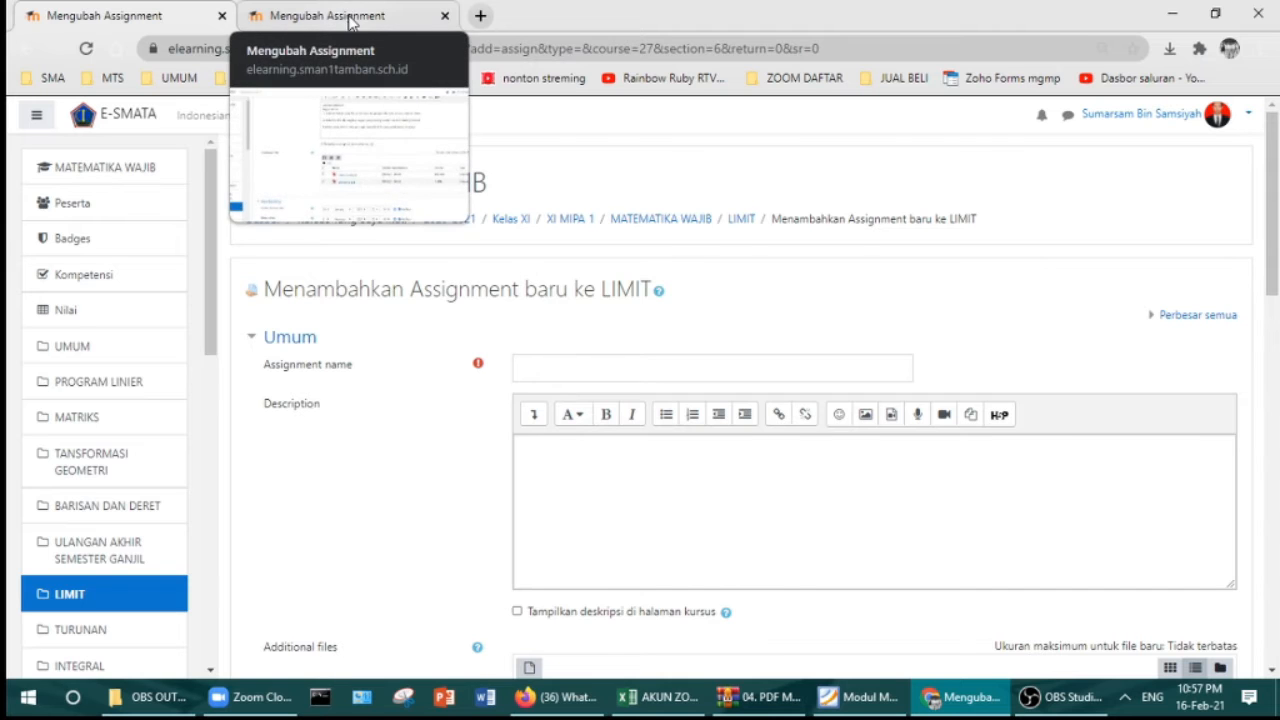
# Step: Copy the name and description text from XI MIPA 2's TUGAS 2 settings
pyautogui.click(348, 22)
pyautogui.scroll(3, 490, 175)
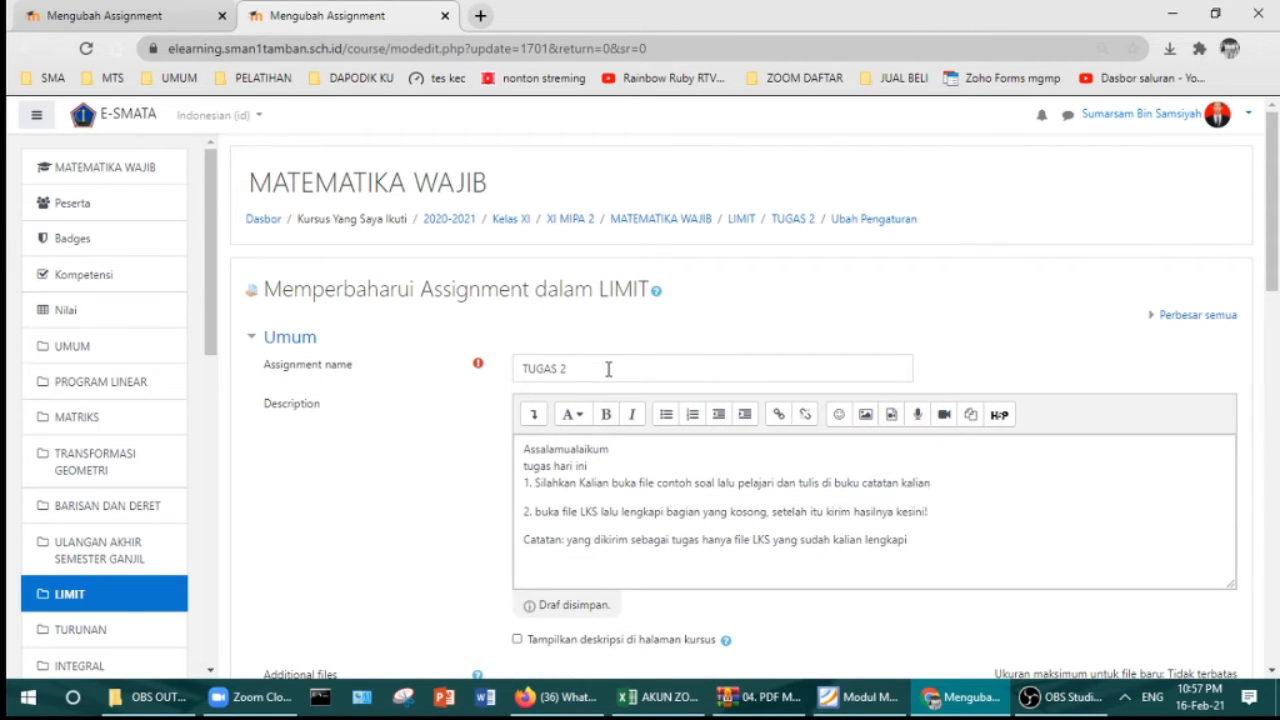
pyautogui.moveTo(608, 369); pyautogui.dragTo(551, 369)
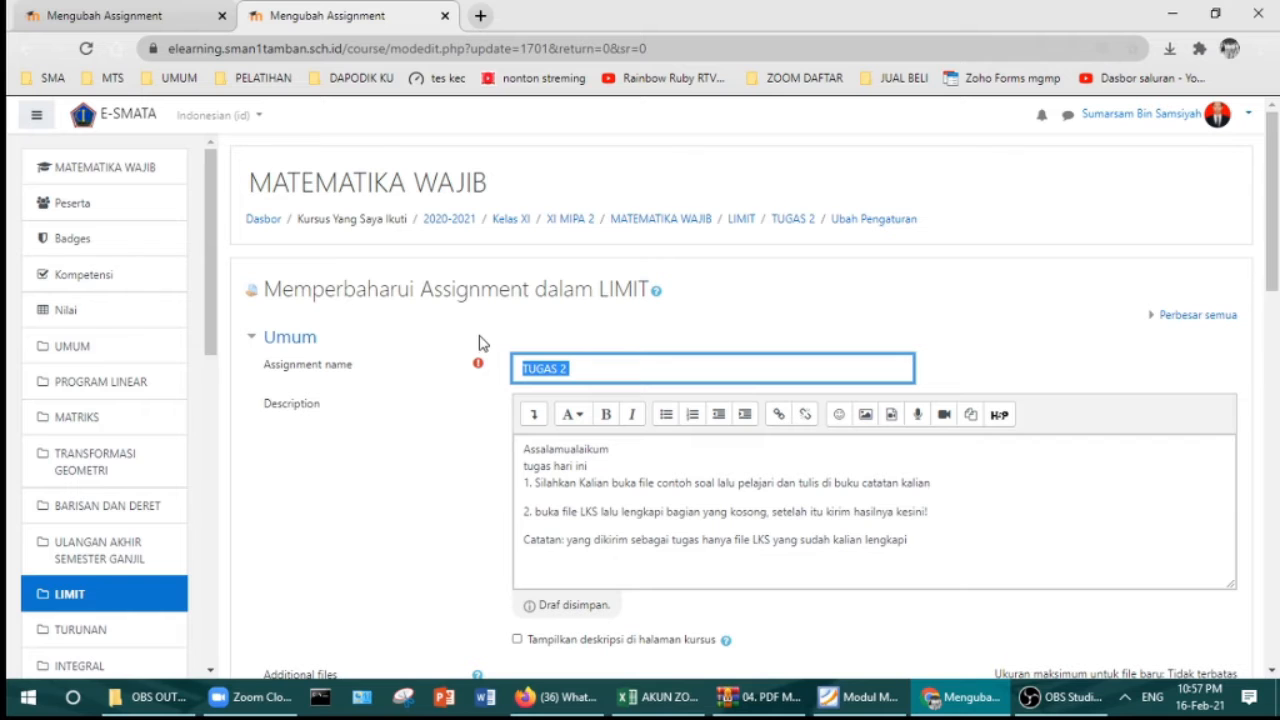
pyautogui.moveTo(877, 574); pyautogui.dragTo(512, 452)
pyautogui.hotkey('ctrl', 'c')
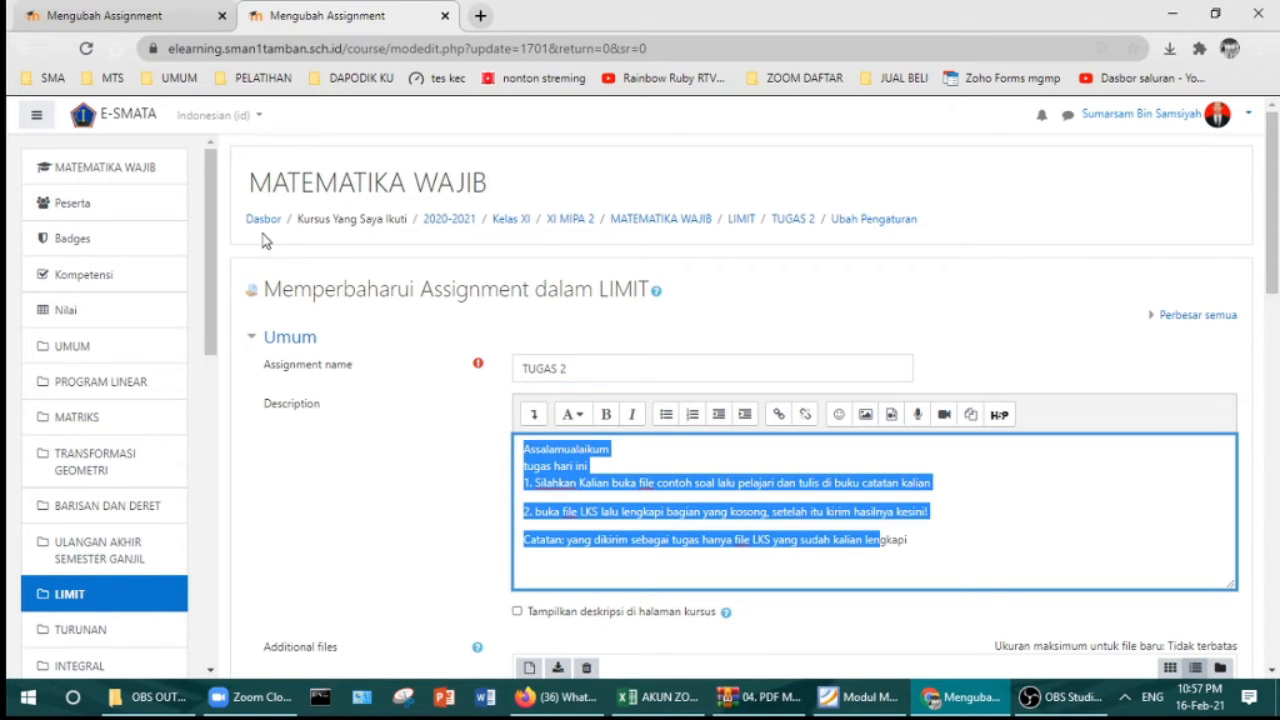
# Step: Paste the copied instructions into the new assignment's Description and name it TUGAS 2
pyautogui.click(112, 18)
pyautogui.click(637, 462)
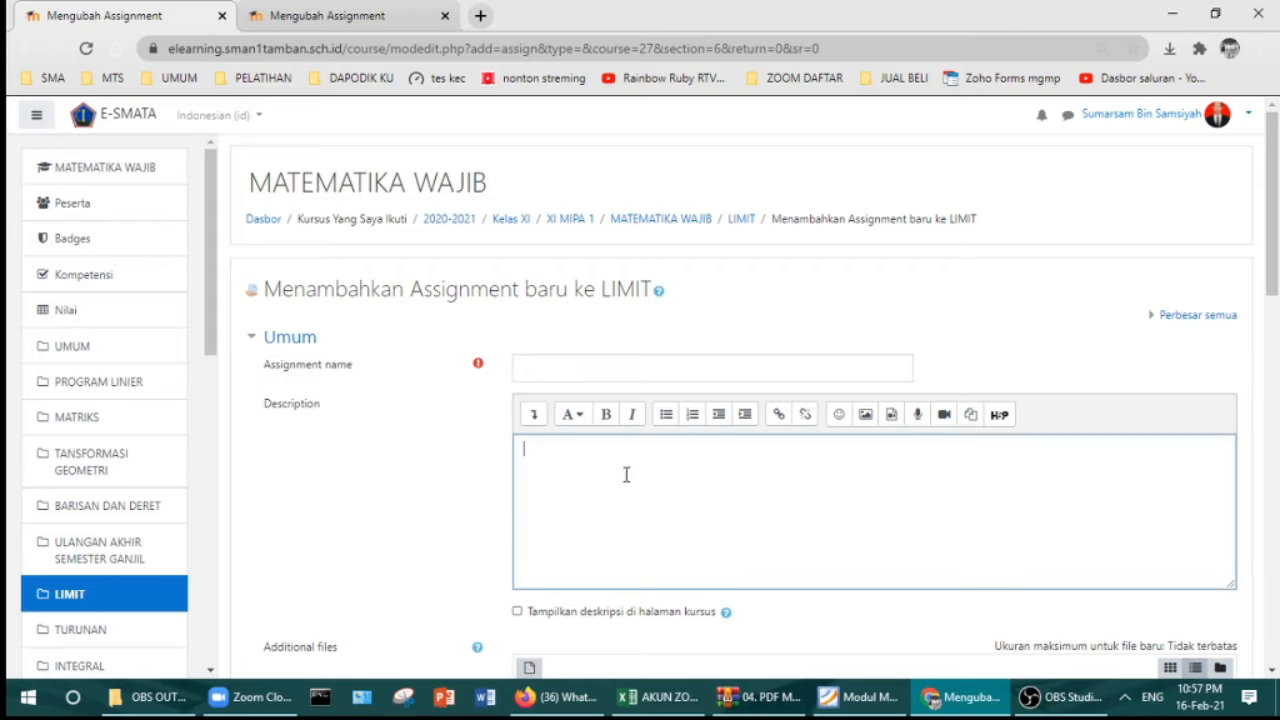
pyautogui.hotkey('ctrl', 'v')
pyautogui.click(586, 371)
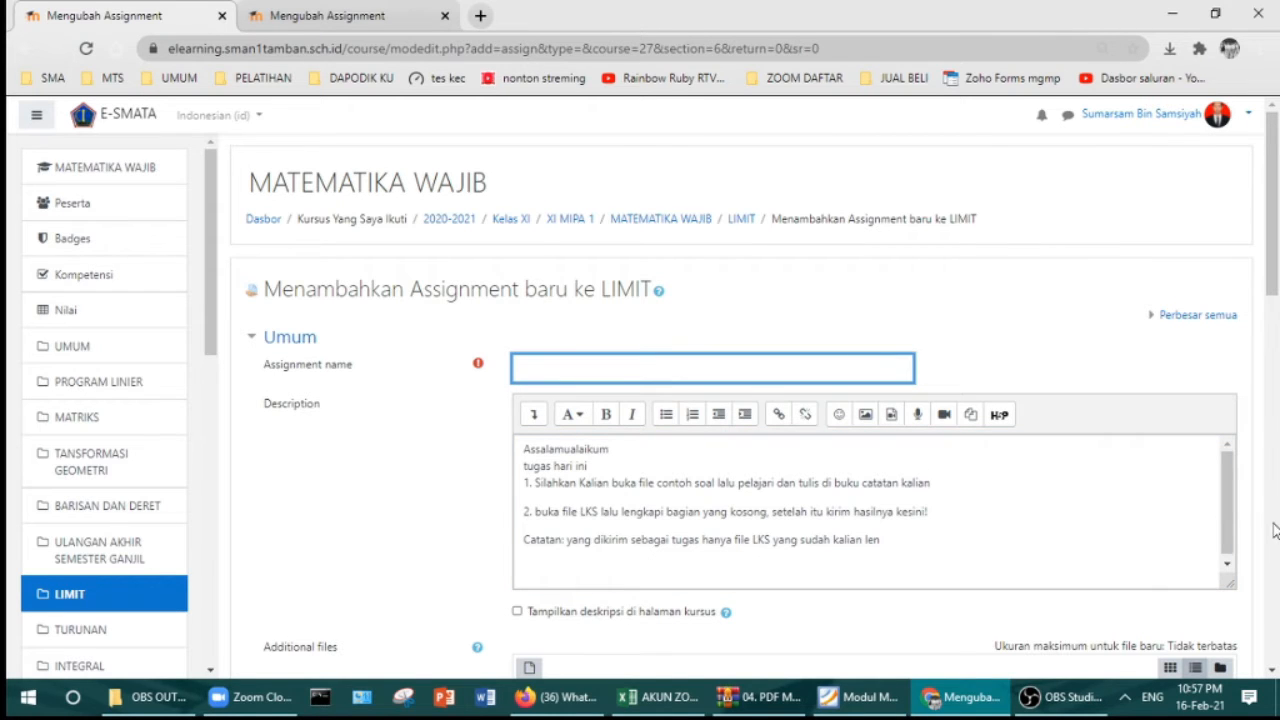
pyautogui.press('capslock')
pyautogui.write('TUGS')
pyautogui.scroll(-2, 547, 539)
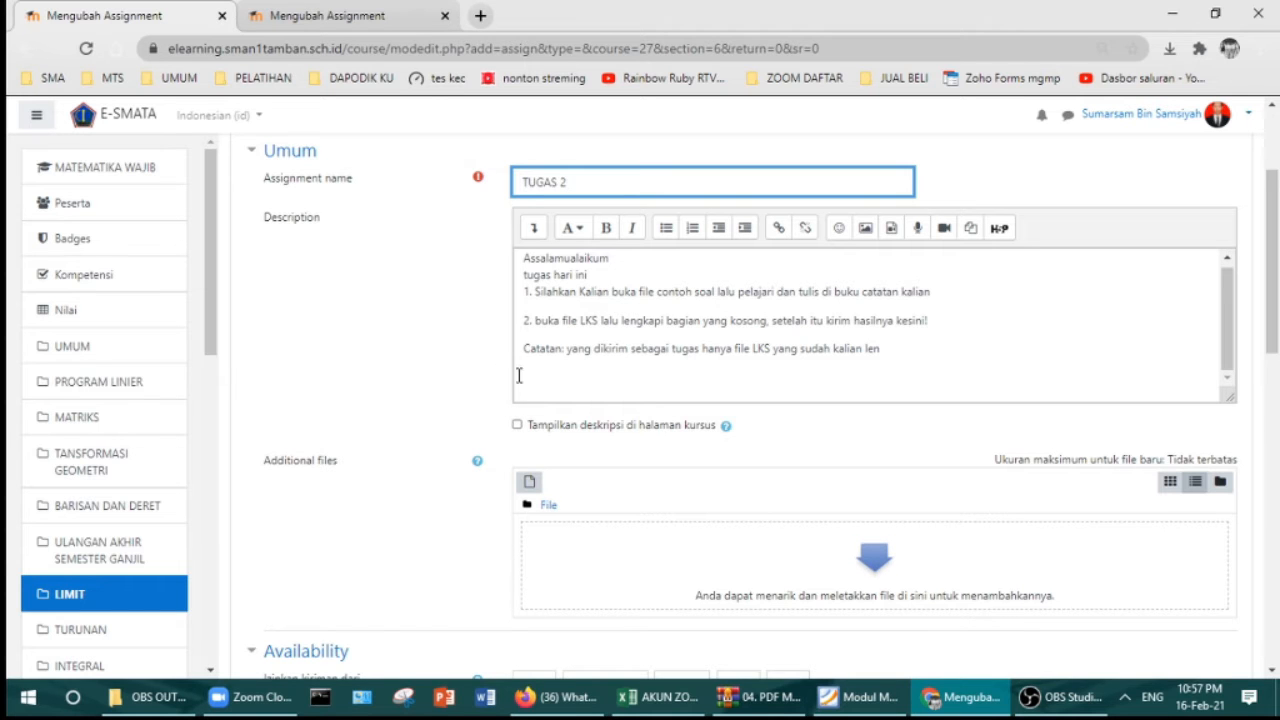
pyautogui.click(396, 28)
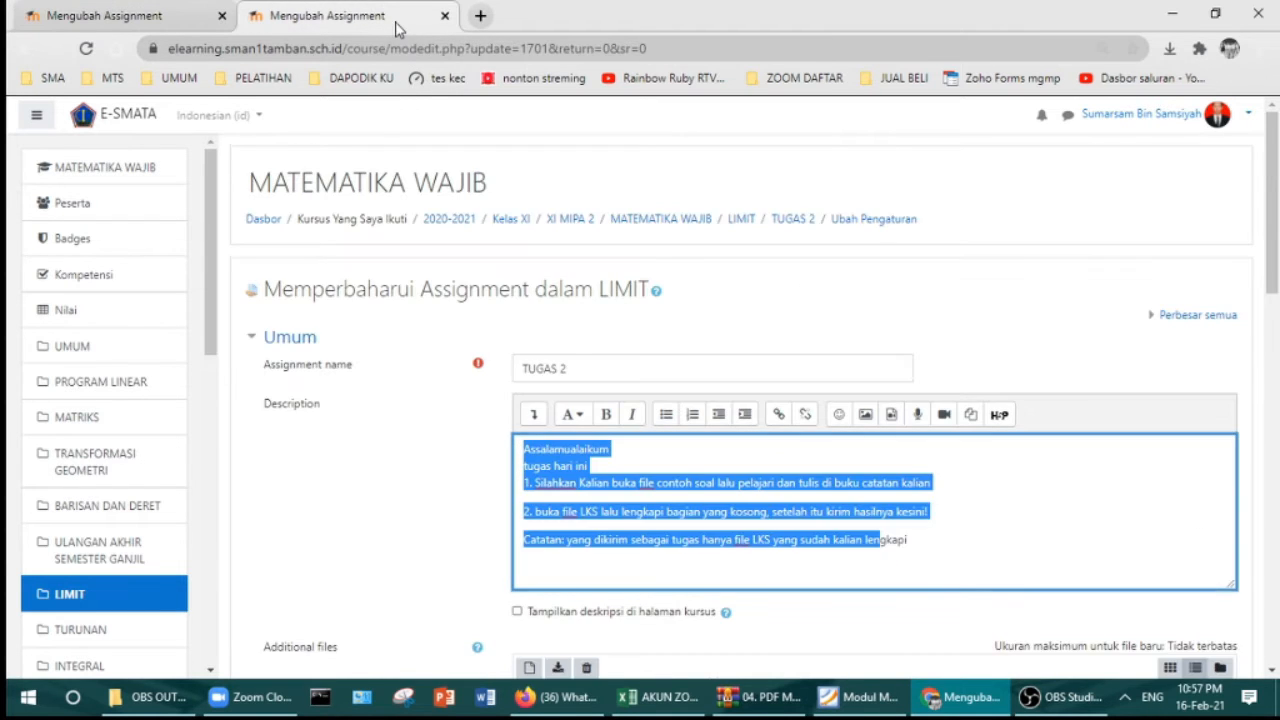
# Step: Open the MATEMATIKA WAJIB course page in a new tab and scroll through its topics
pyautogui.scroll(-2, 601, 405)
pyautogui.scroll(2, 566, 430)
pyautogui.rightClick(688, 236)
pyautogui.click(690, 234)
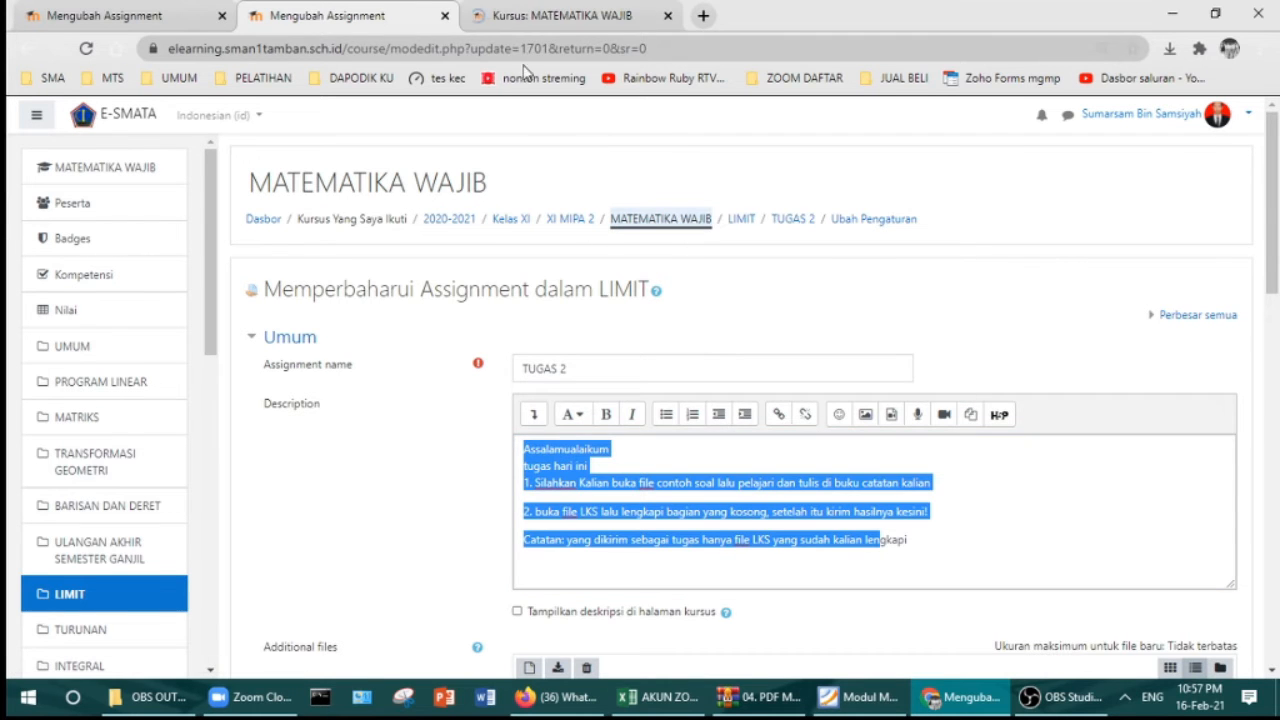
pyautogui.hotkey('ctrl', 'Tab')
pyautogui.scroll(-3, 675, 333)
pyautogui.scroll(-11, 675, 333)
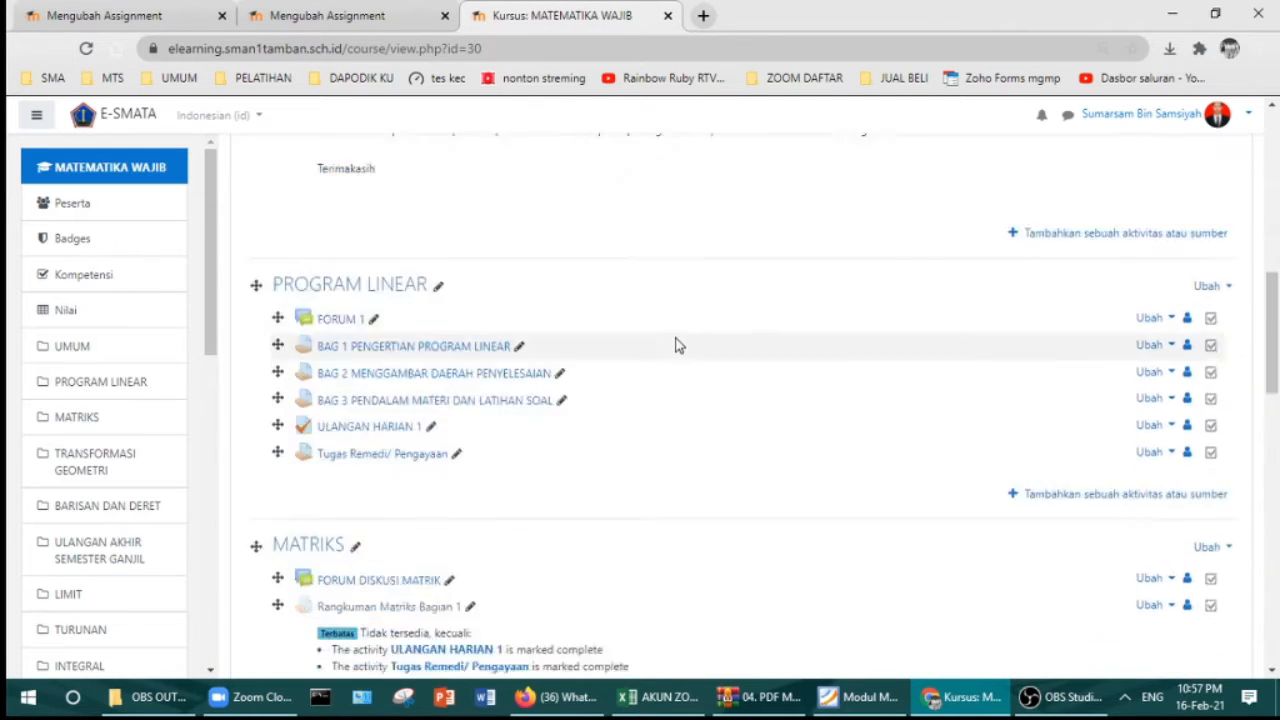
pyautogui.scroll(-5, 432, 388)
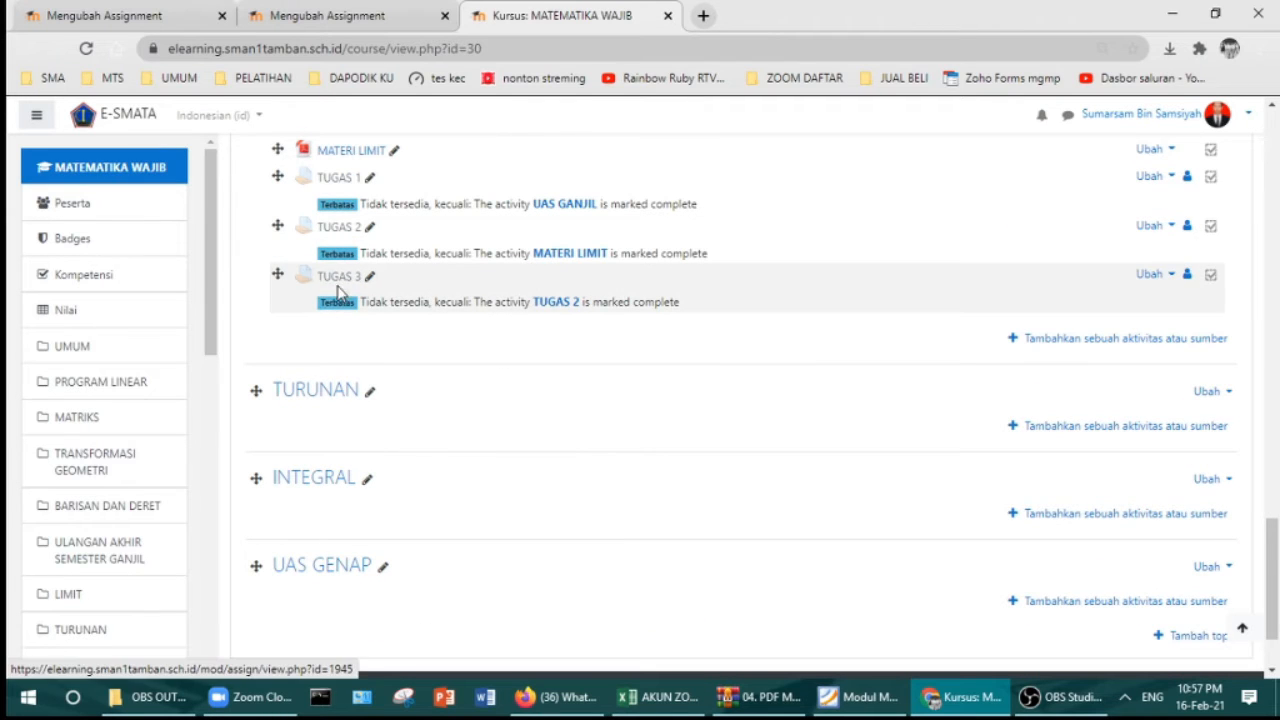
# Step: Make TUGAS 2 show its description on the course page, save, and reopen its settings
pyautogui.click(350, 15)
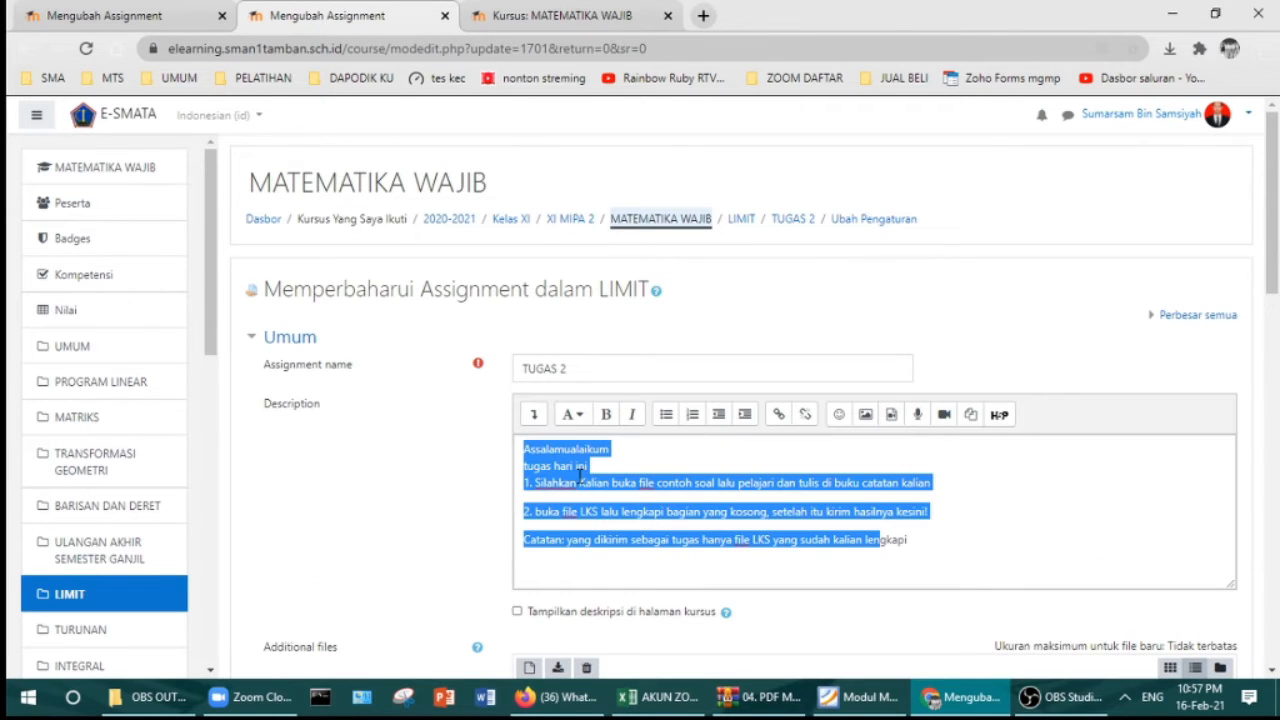
pyautogui.scroll(-1, 516, 540)
pyautogui.click(517, 519)
pyautogui.scroll(-15, 800, 566)
pyautogui.click(555, 493)
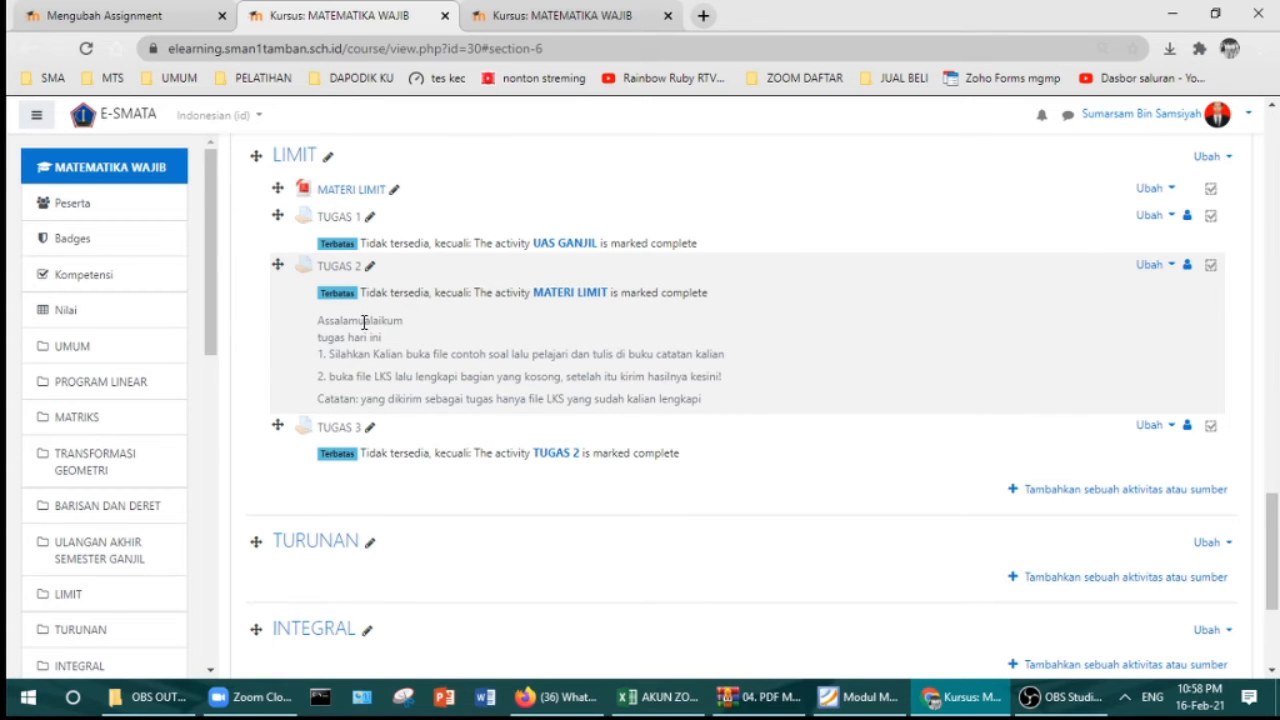
pyautogui.click(1150, 265)
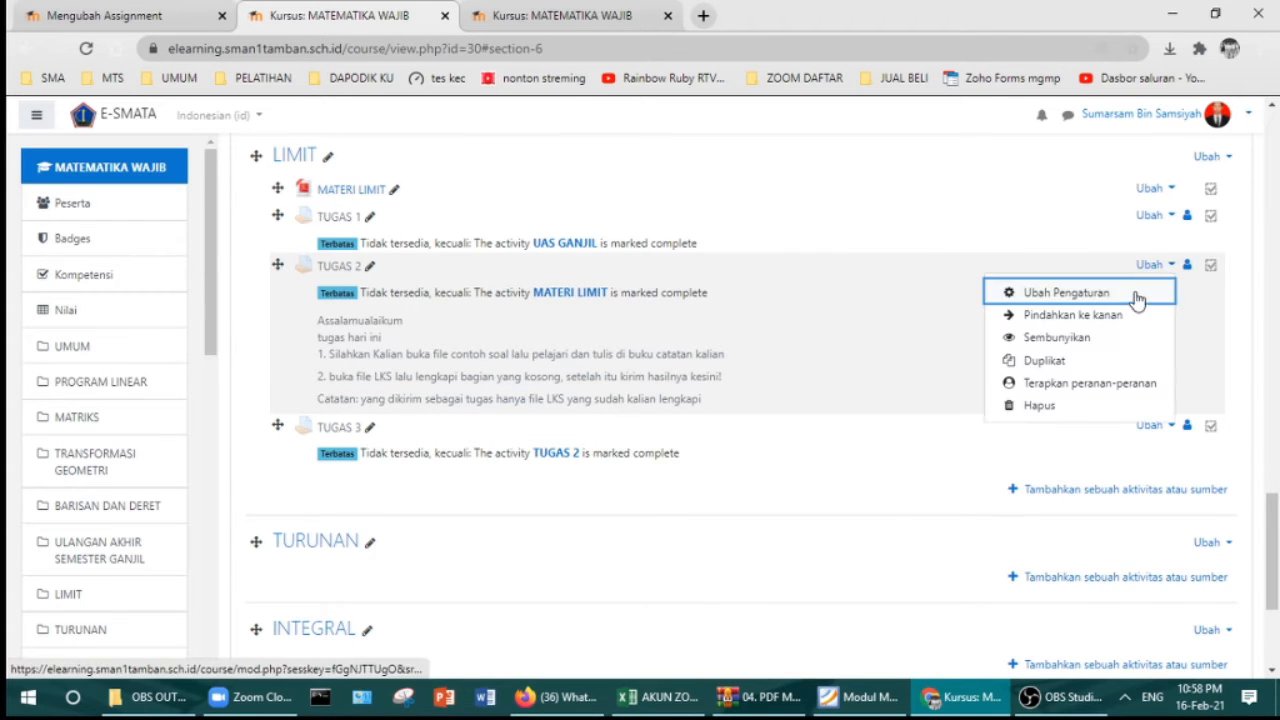
pyautogui.click(1137, 292)
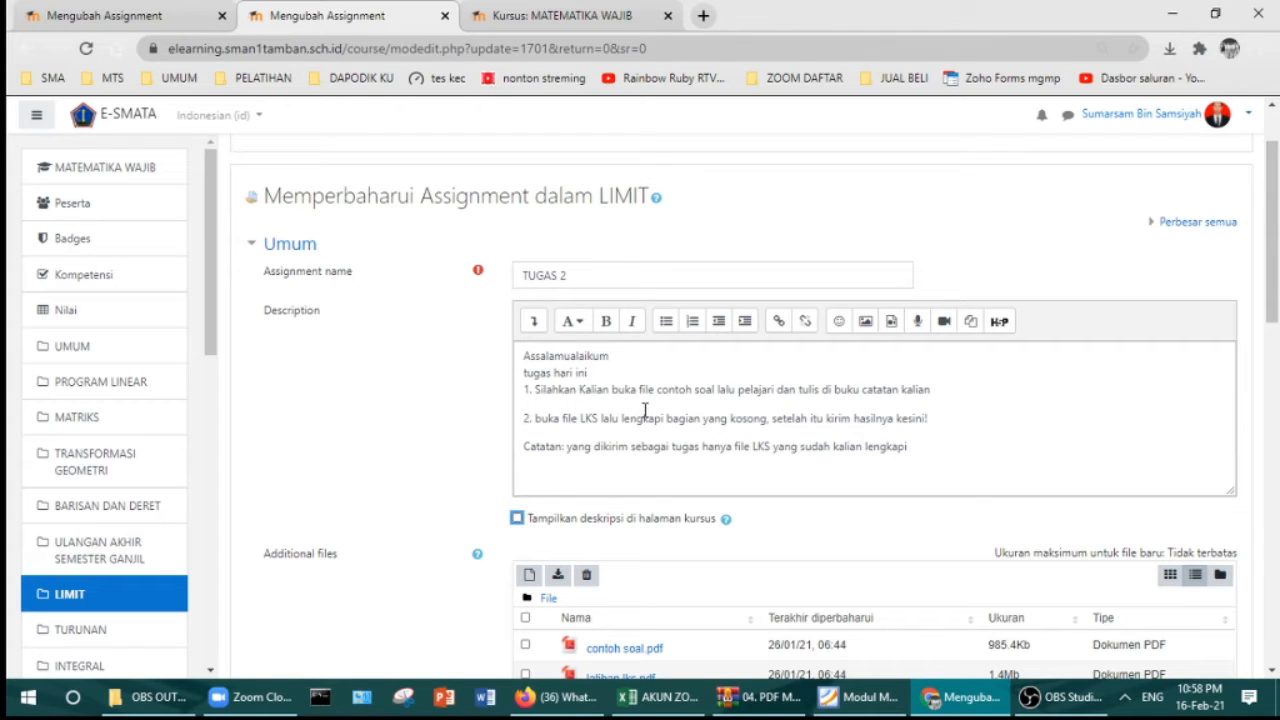
pyautogui.click(110, 15)
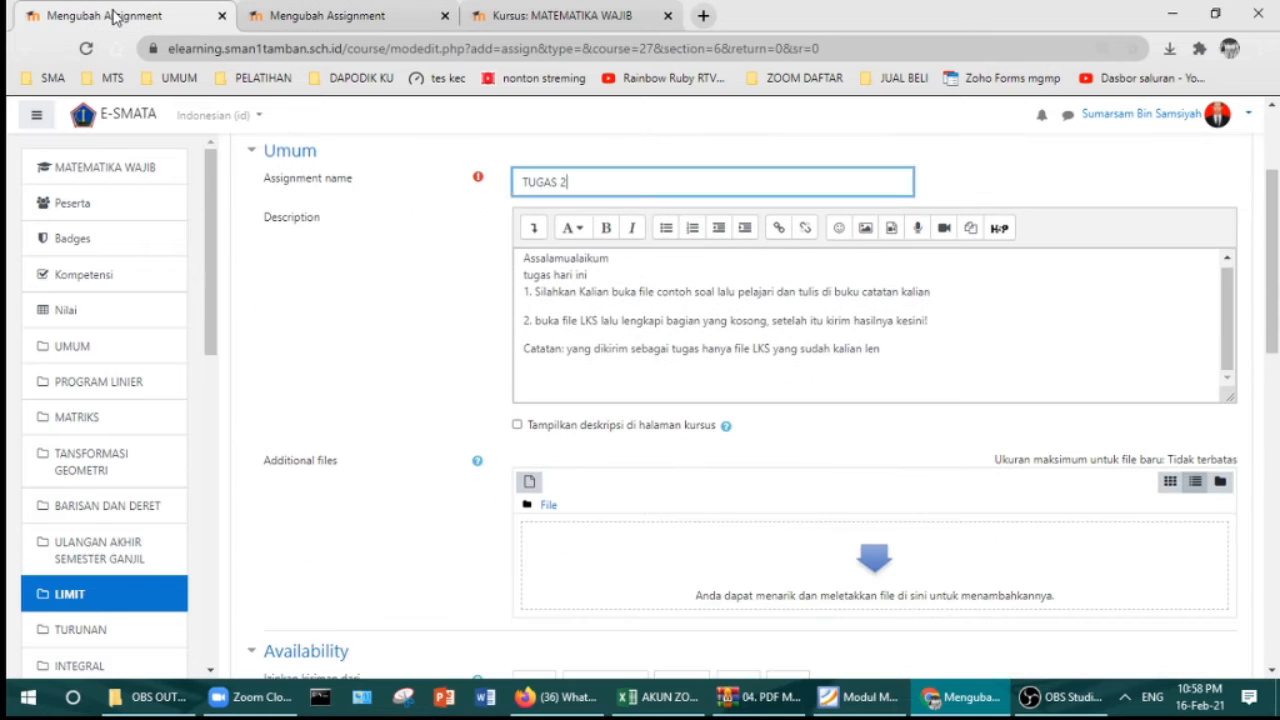
# Step: Choose BARISAN DAN DERET.pdf from the D: teaching folder as the new assignment's additional file
pyautogui.scroll(-1, 590, 422)
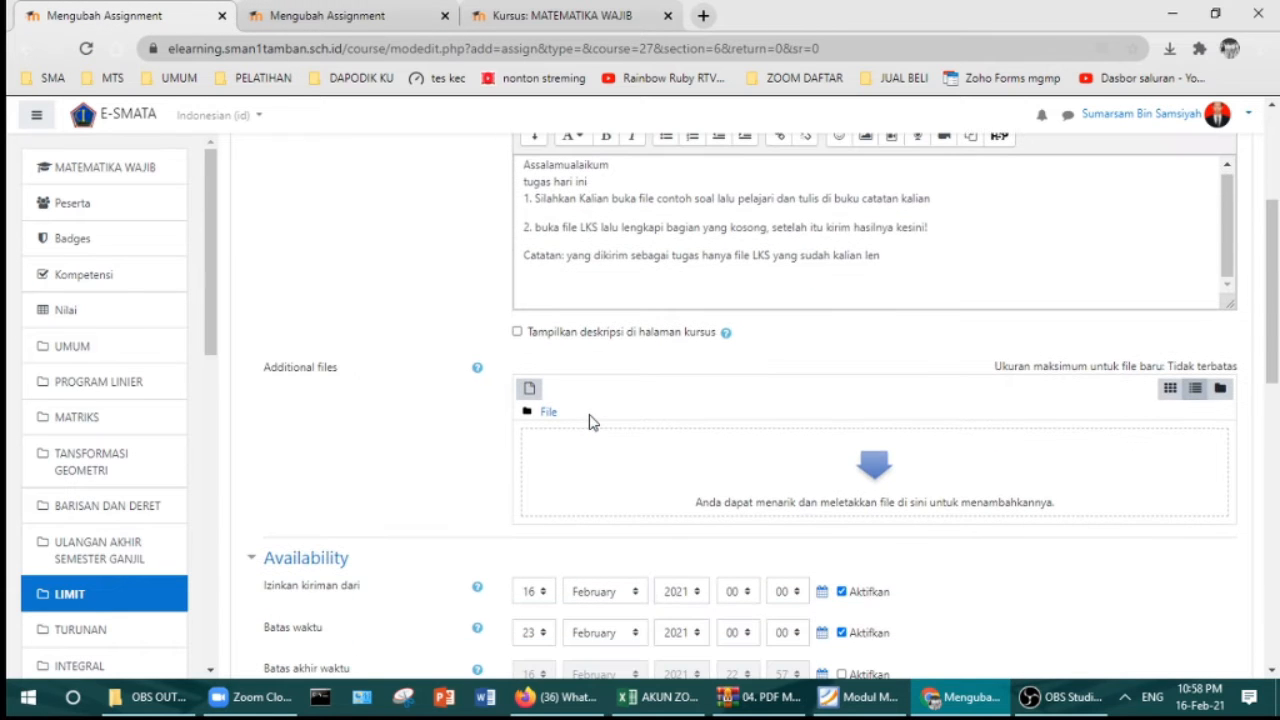
pyautogui.click(531, 391)
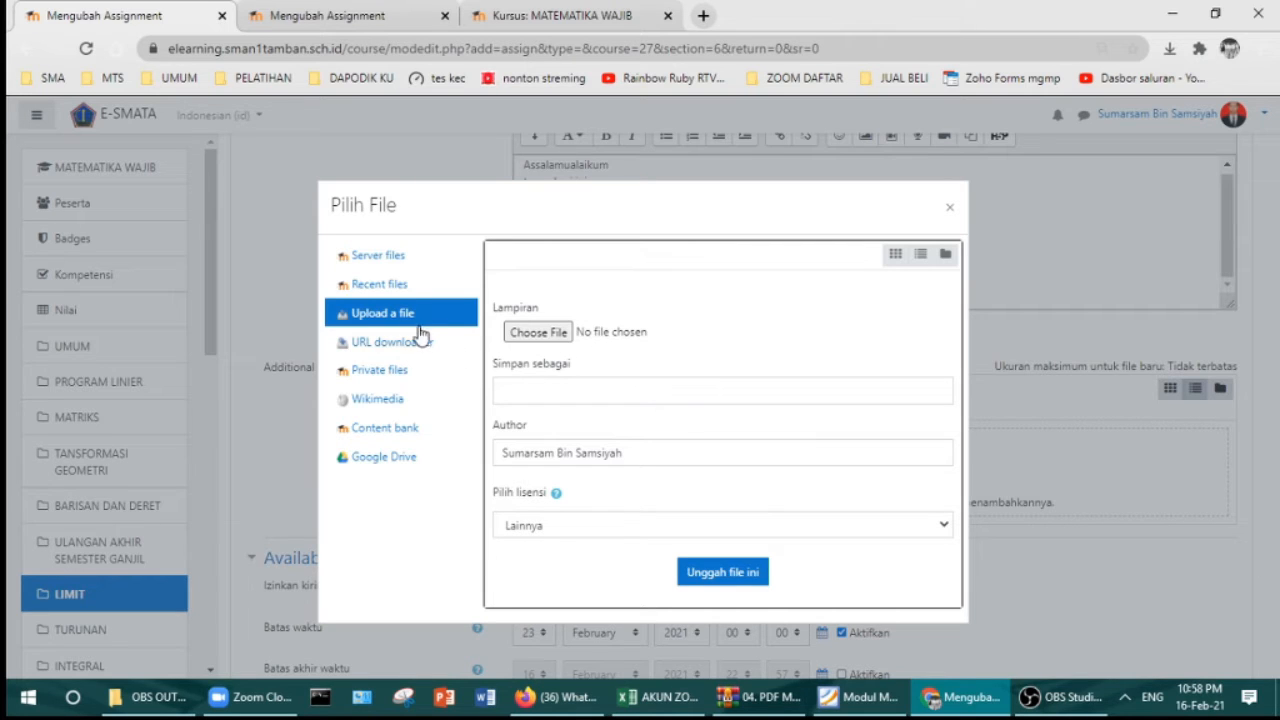
pyautogui.click(549, 336)
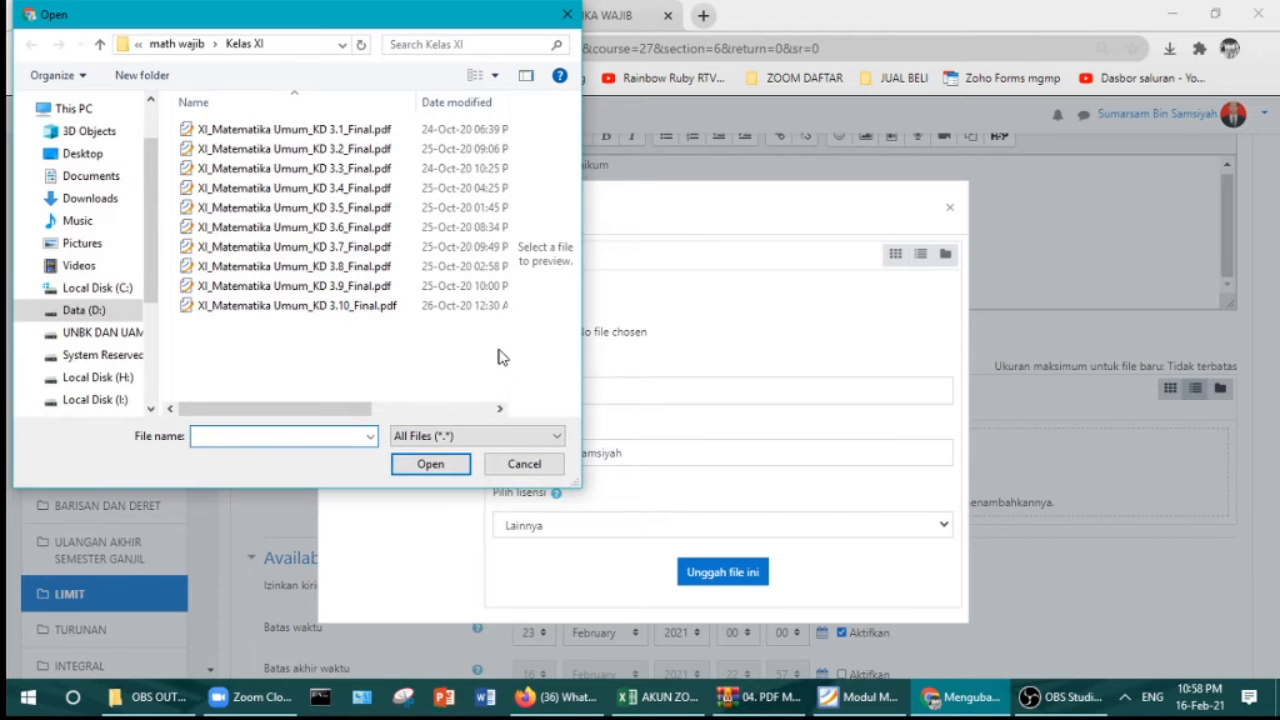
pyautogui.click(84, 311)
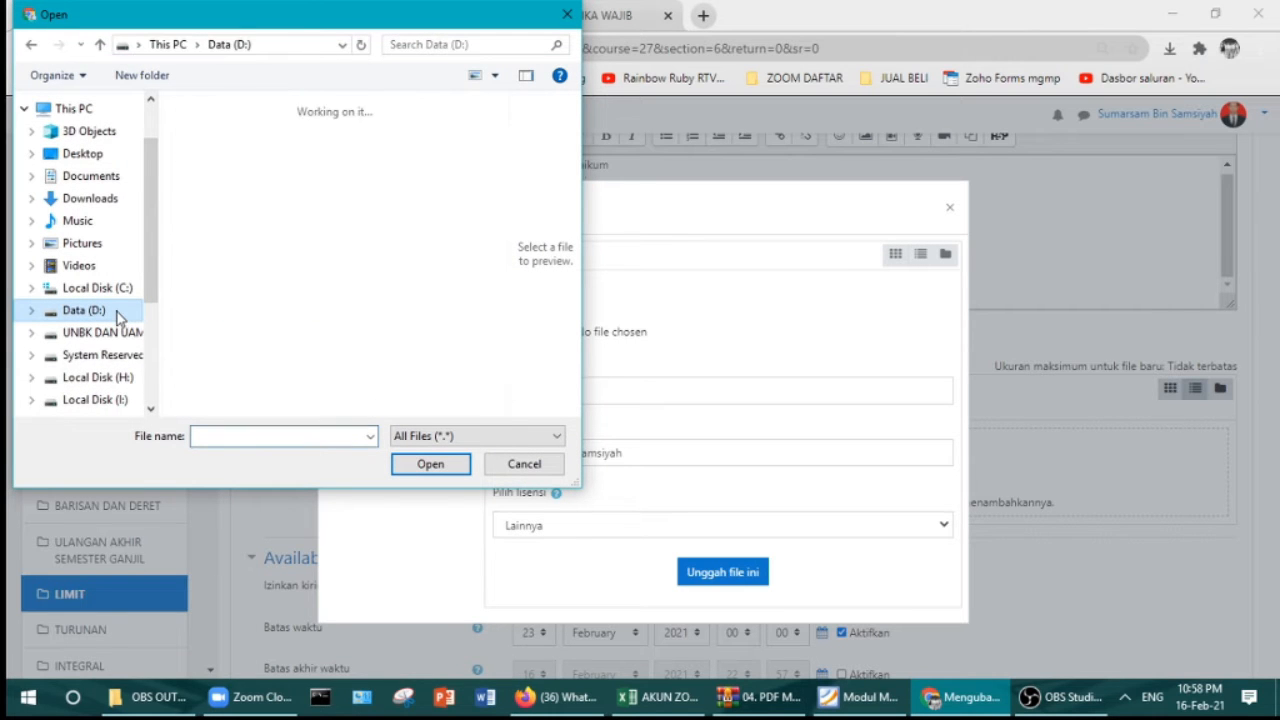
pyautogui.doubleClick(438, 332)
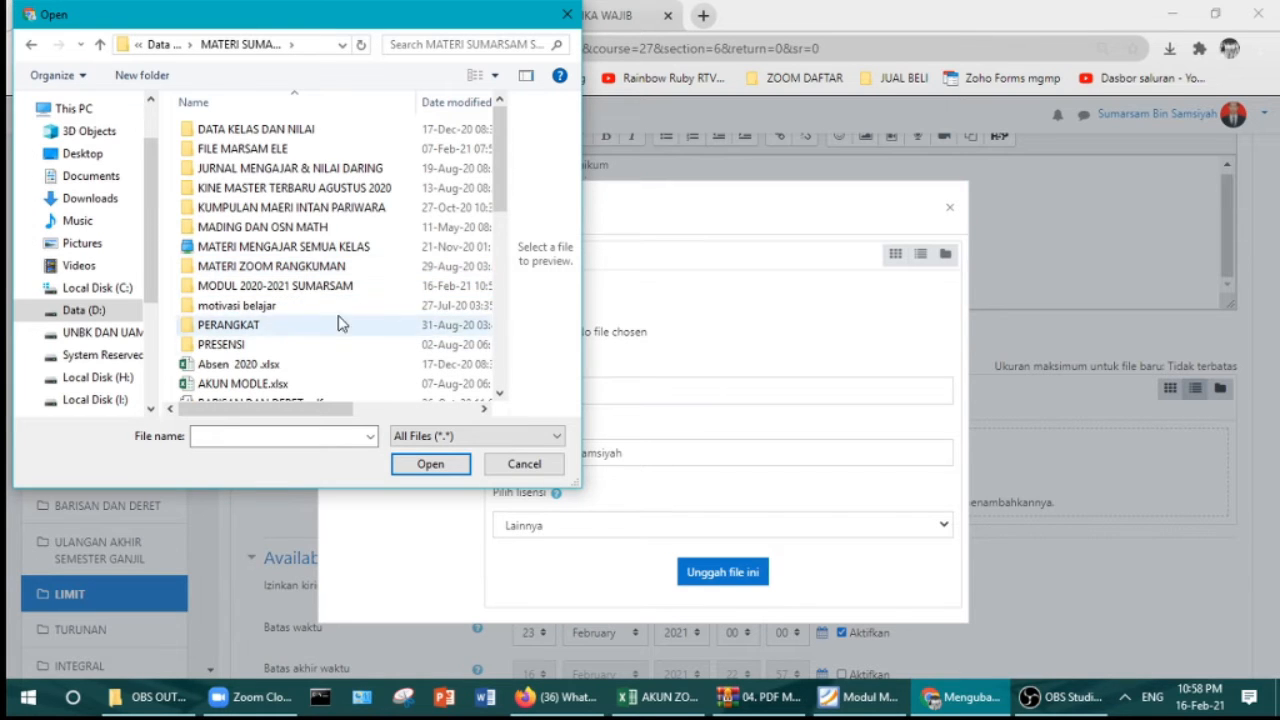
pyautogui.scroll(-1, 232, 350)
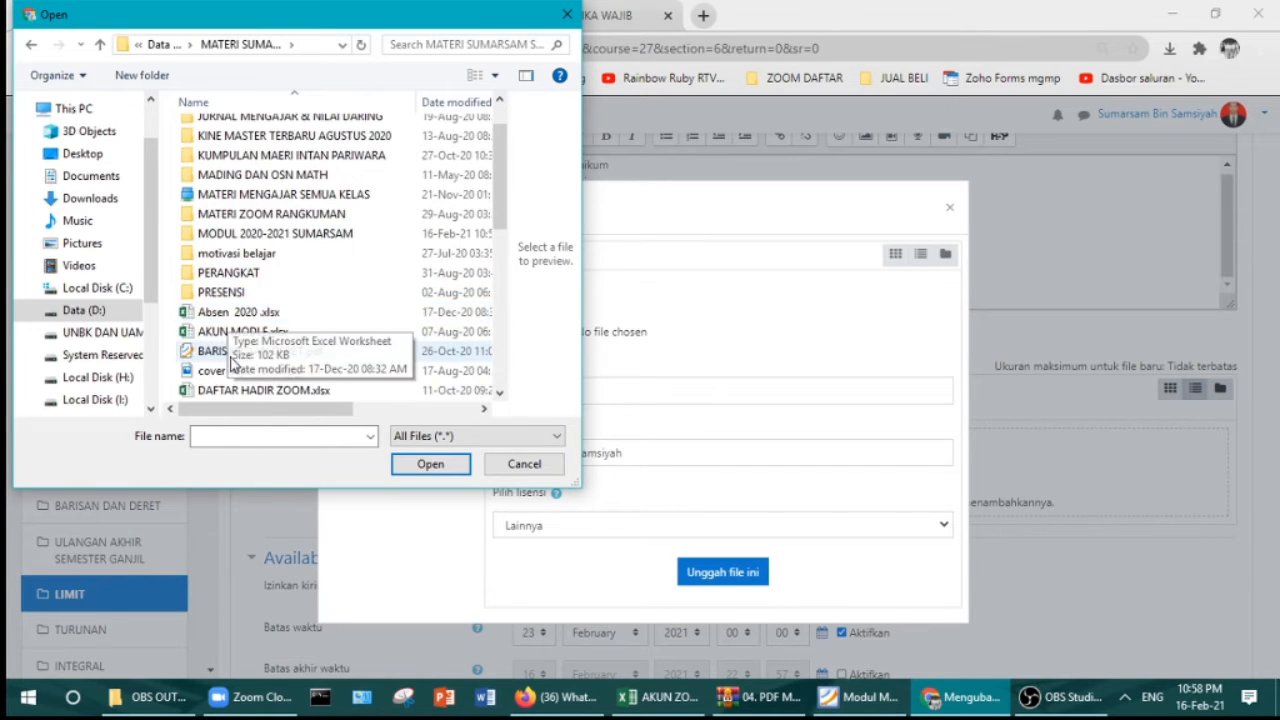
pyautogui.click(232, 351)
pyautogui.click(430, 464)
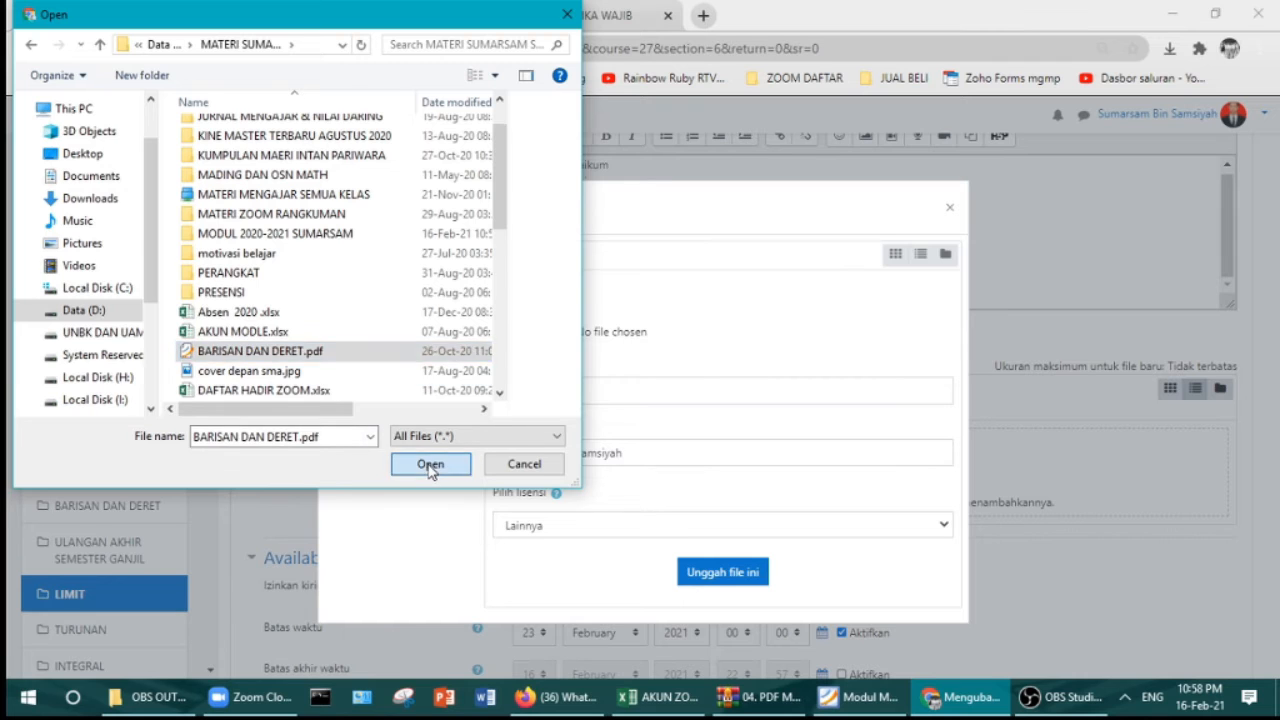
pyautogui.click(599, 394)
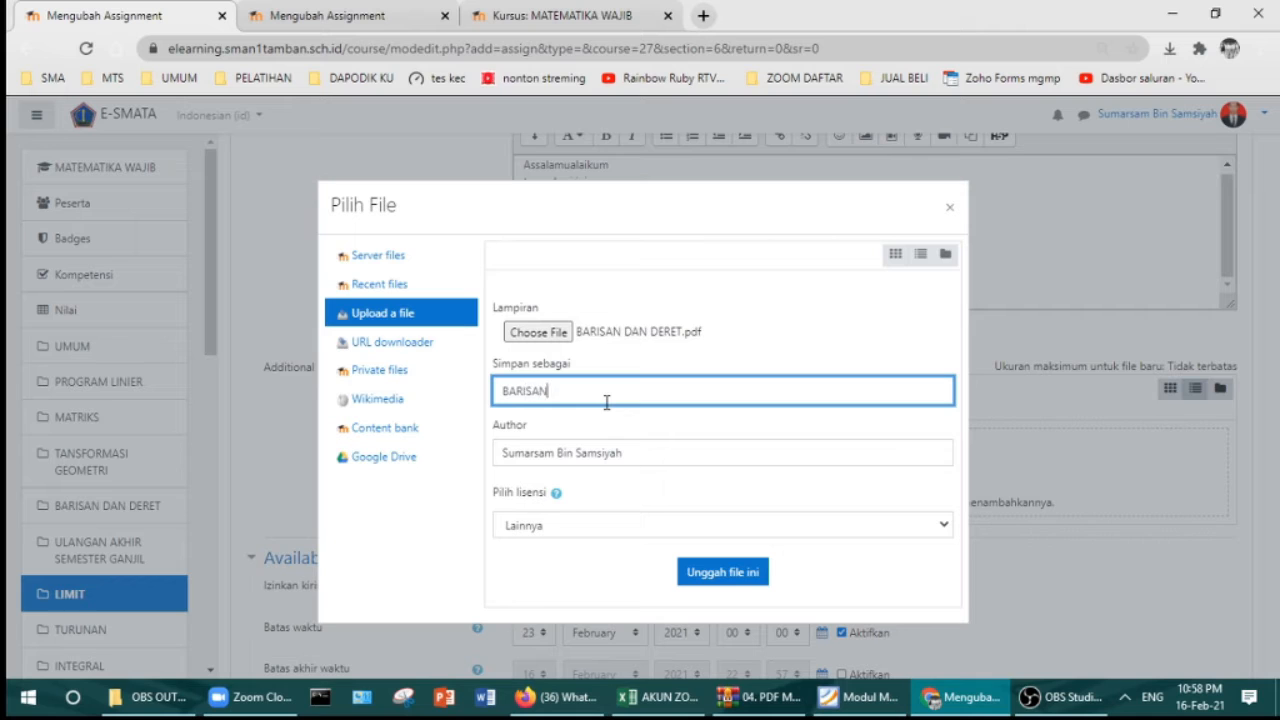
# Step: Upload BARISAN DAN DERET.pdf saved as 'BARISAN DAN DERET', then delete it again
pyautogui.write('BARISAN DAN DERET')
pyautogui.click(716, 571)
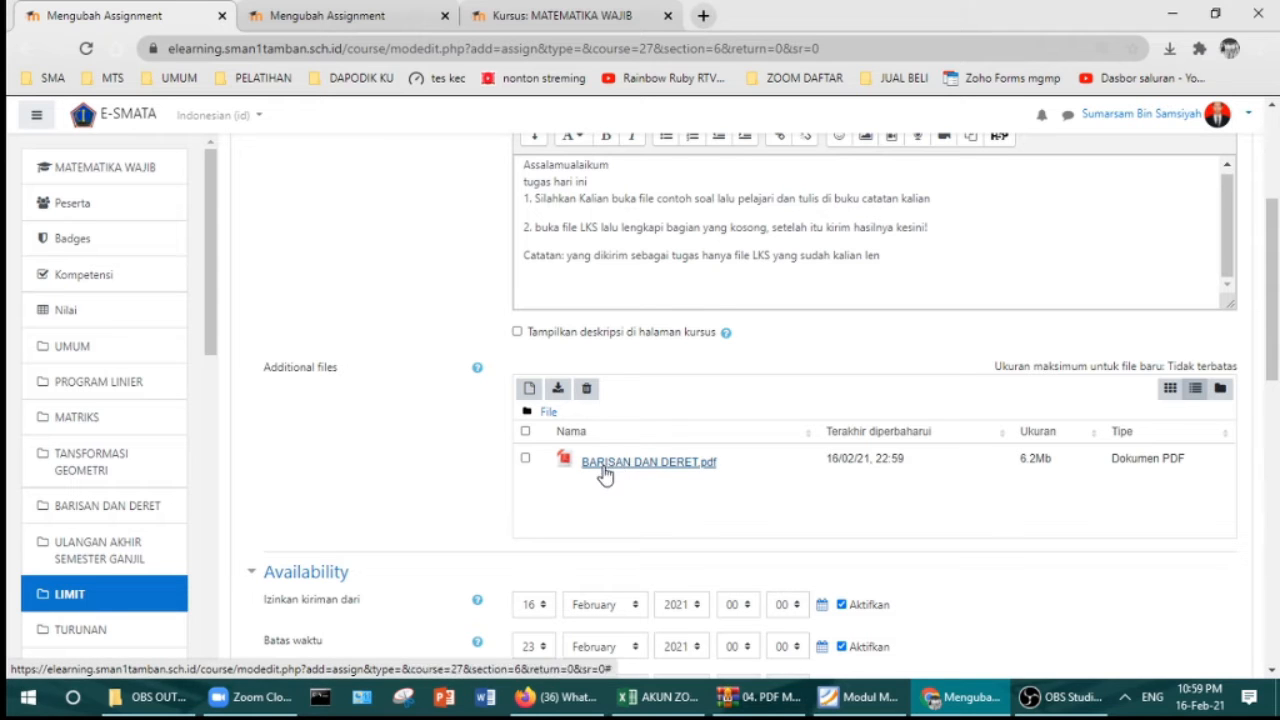
pyautogui.click(525, 460)
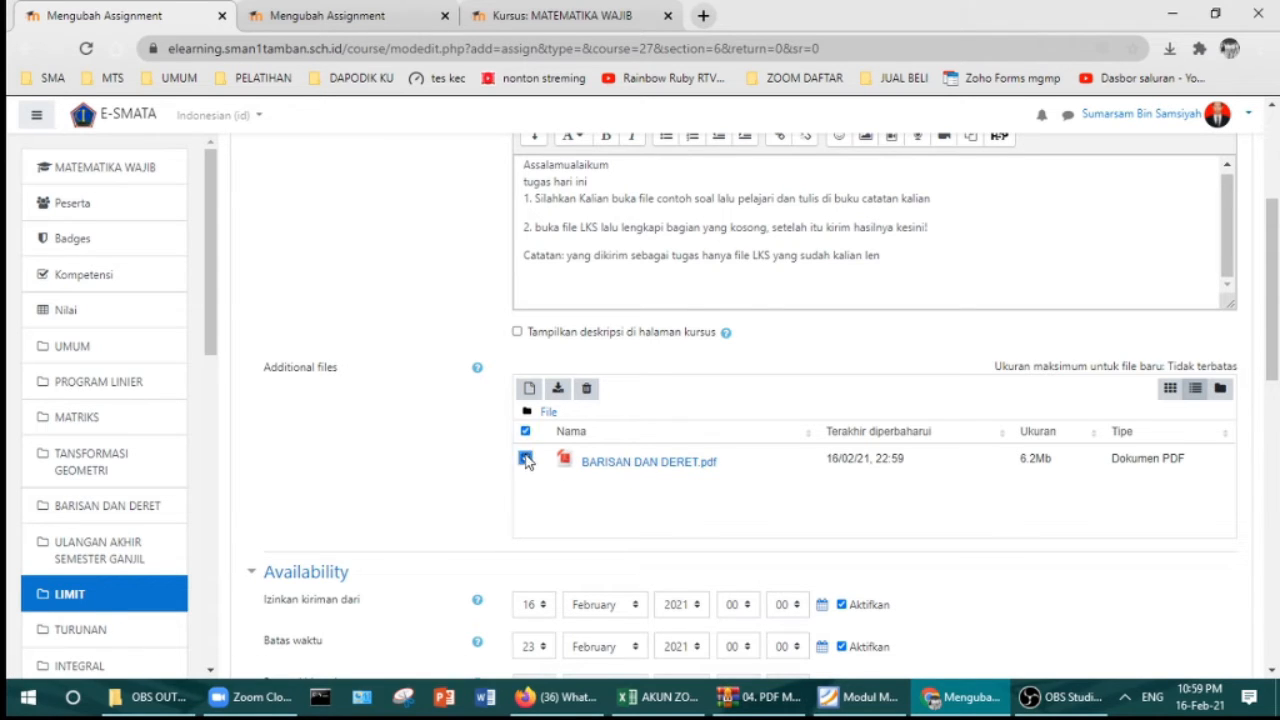
pyautogui.click(587, 388)
pyautogui.click(615, 428)
pyautogui.click(494, 22)
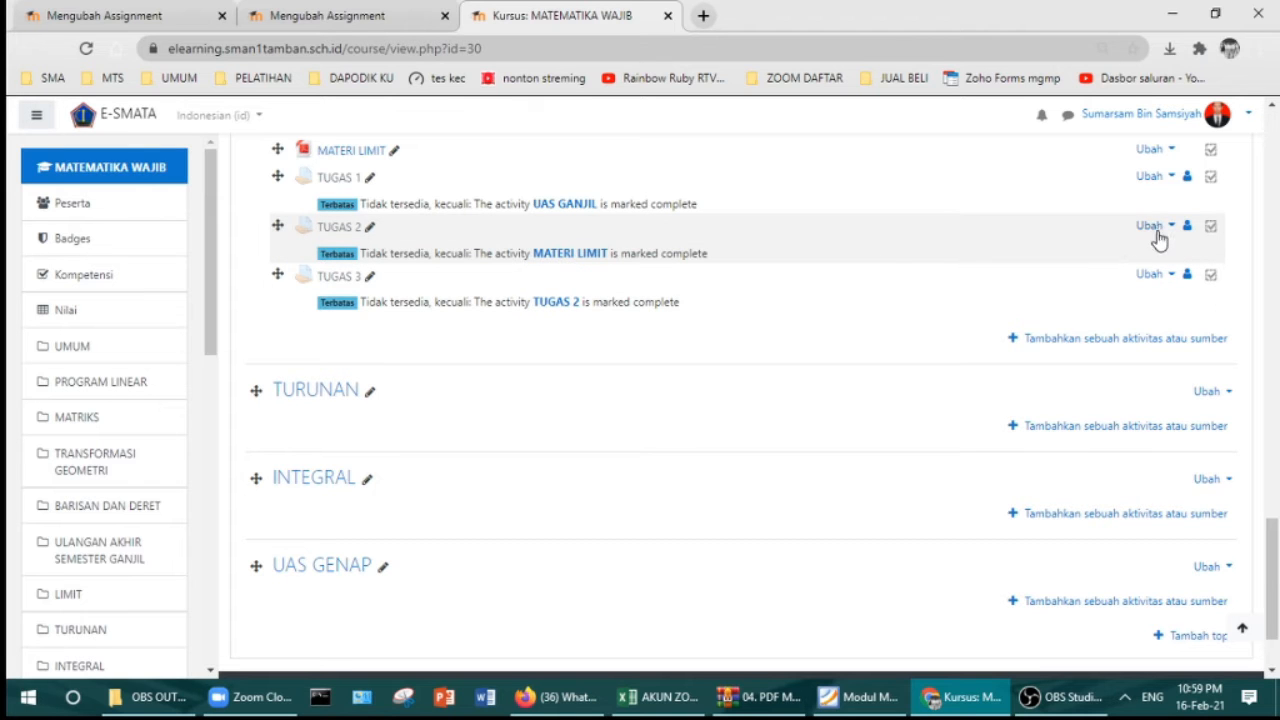
# Step: Check which files the existing TUGAS 2 uses in its settings
pyautogui.click(1160, 230)
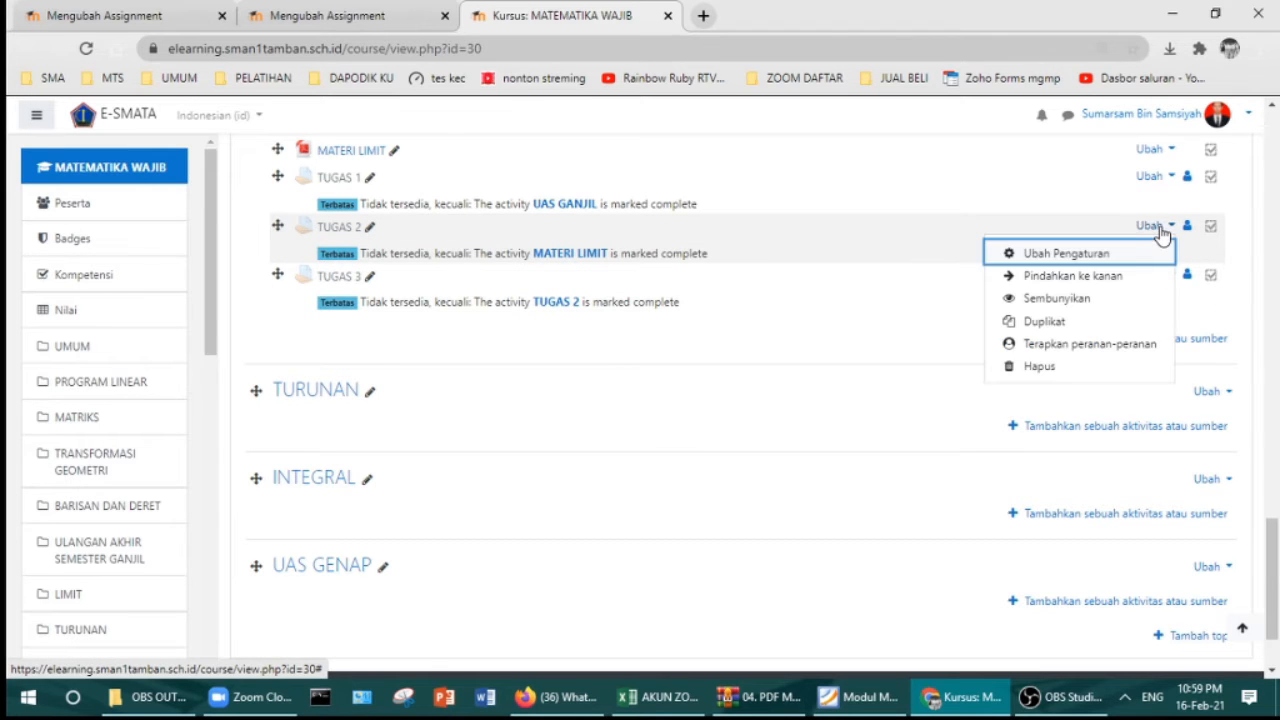
pyautogui.click(1095, 254)
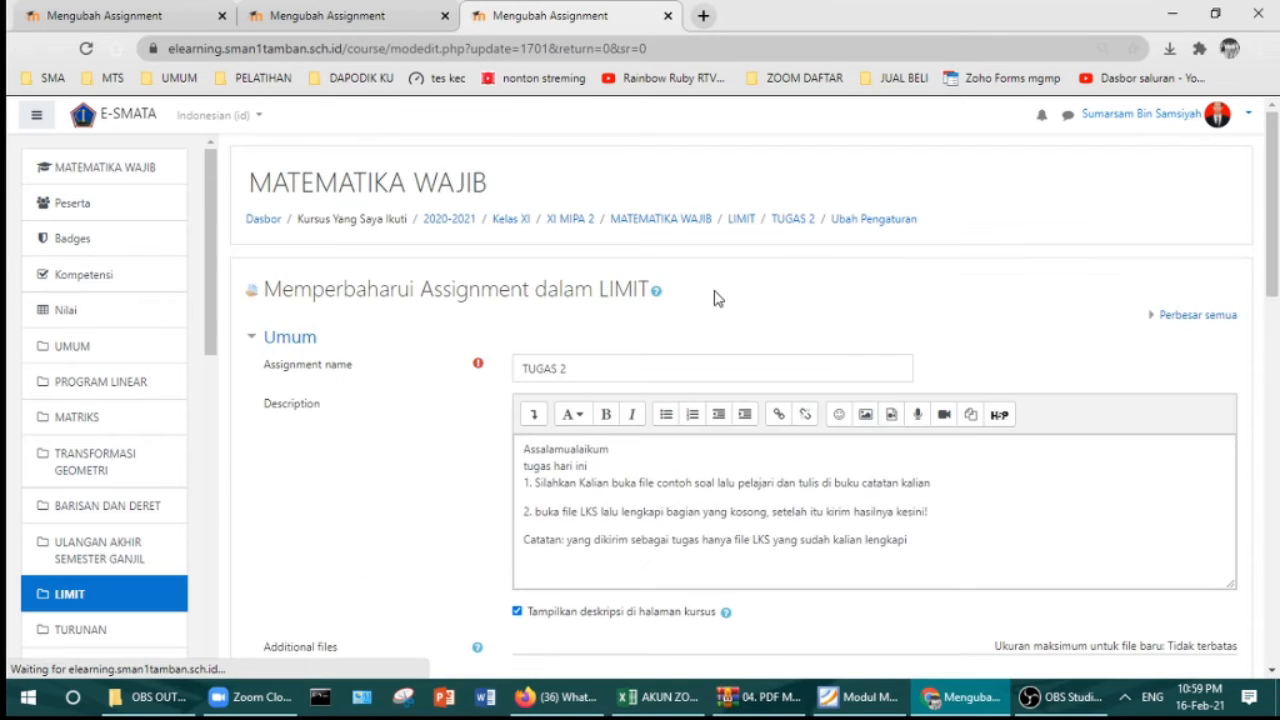
pyautogui.scroll(-3, 714, 290)
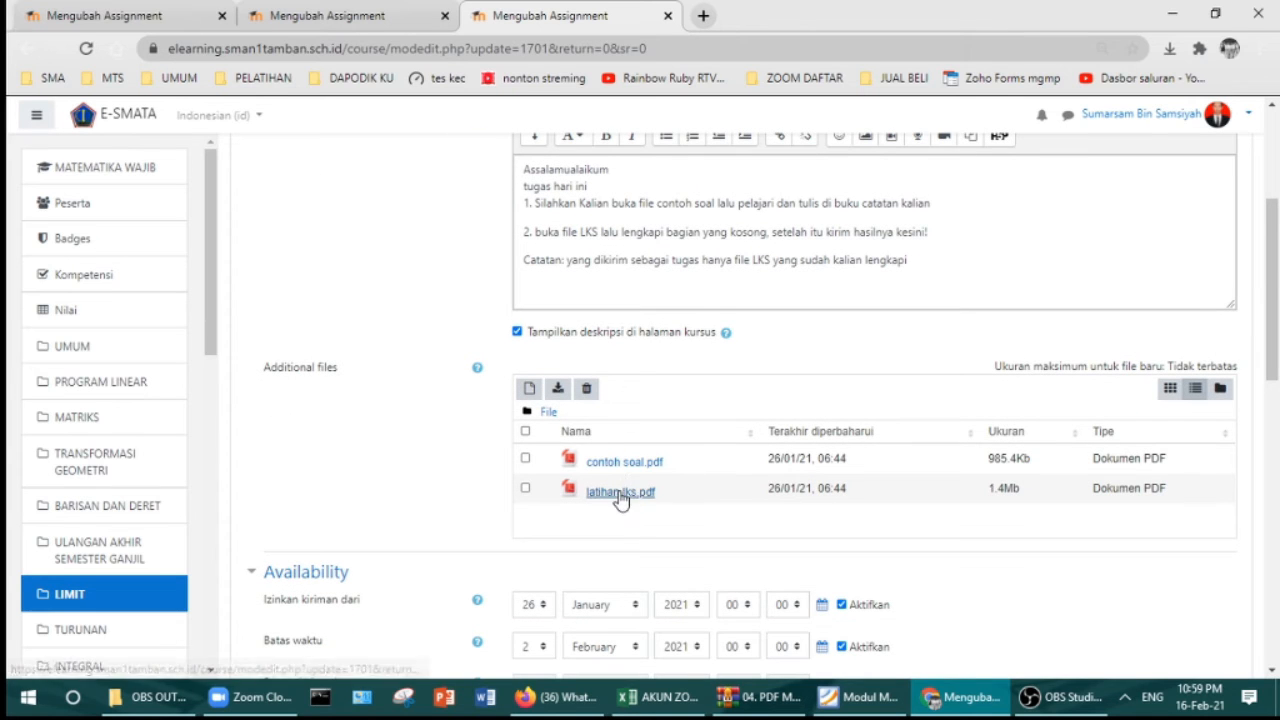
pyautogui.click(97, 27)
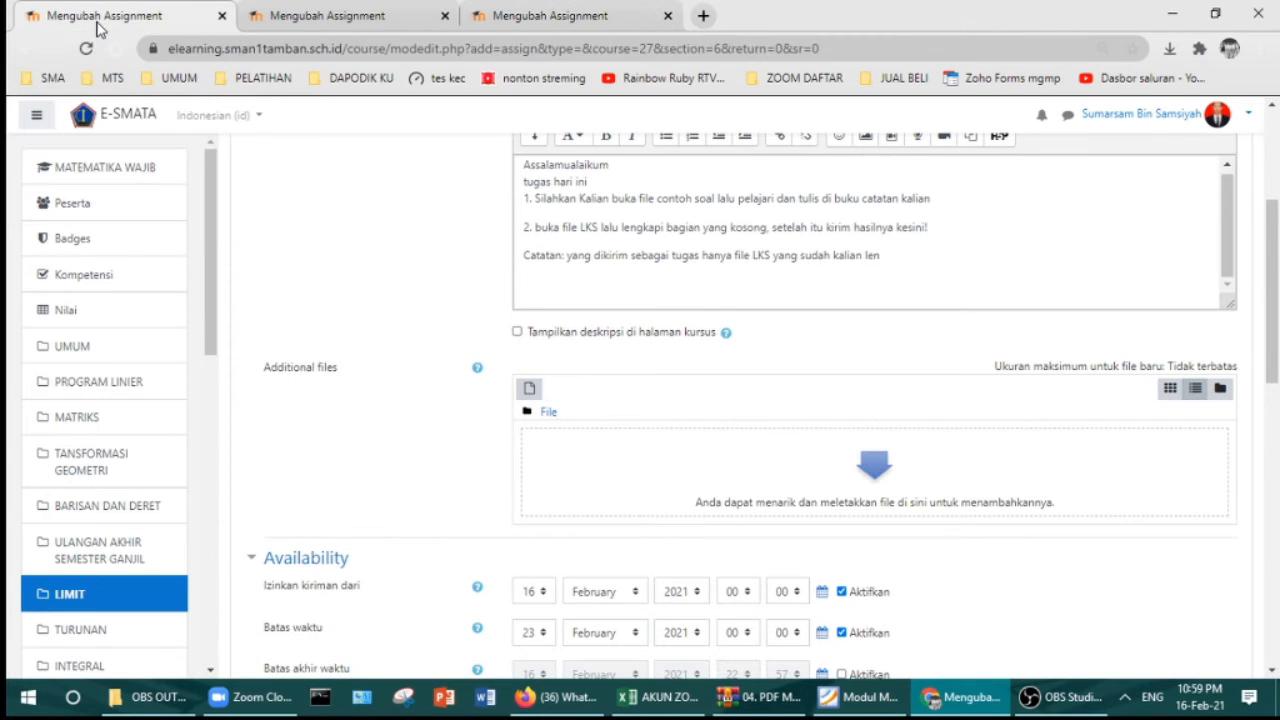
# Step: Attach contoh soal.pdf from Recent files to the new assignment's additional files
pyautogui.click(529, 388)
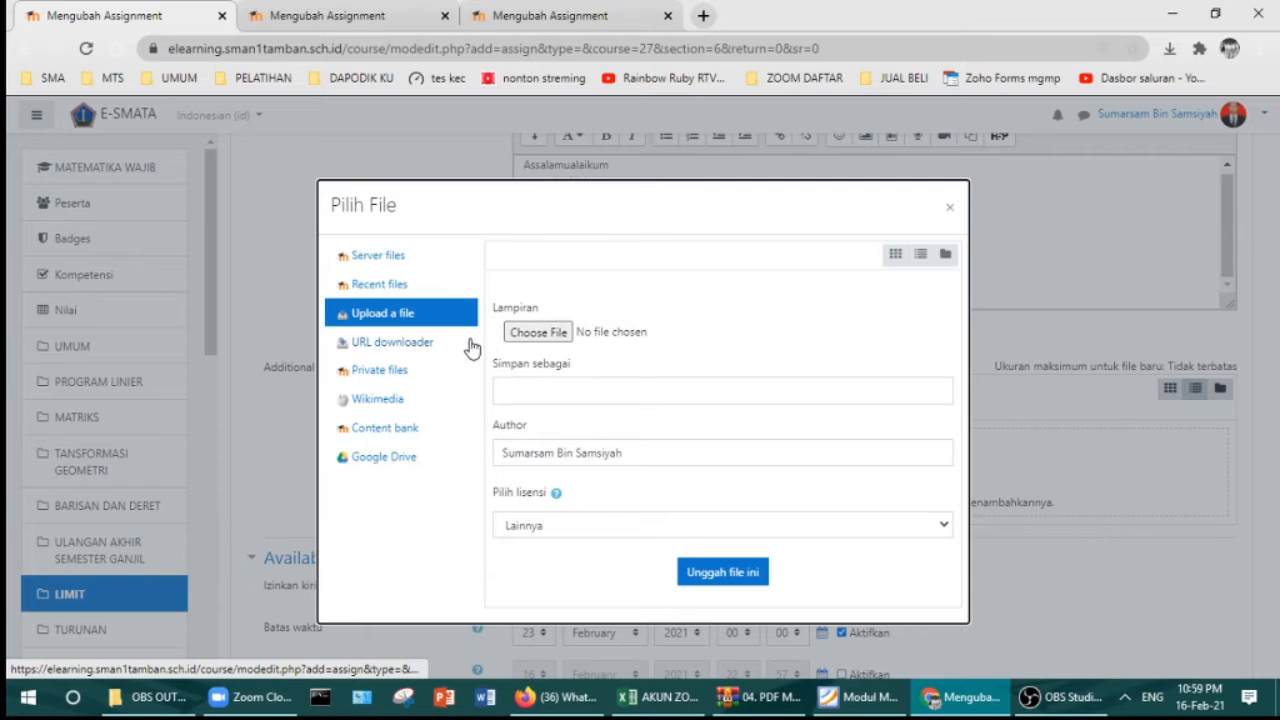
pyautogui.click(519, 337)
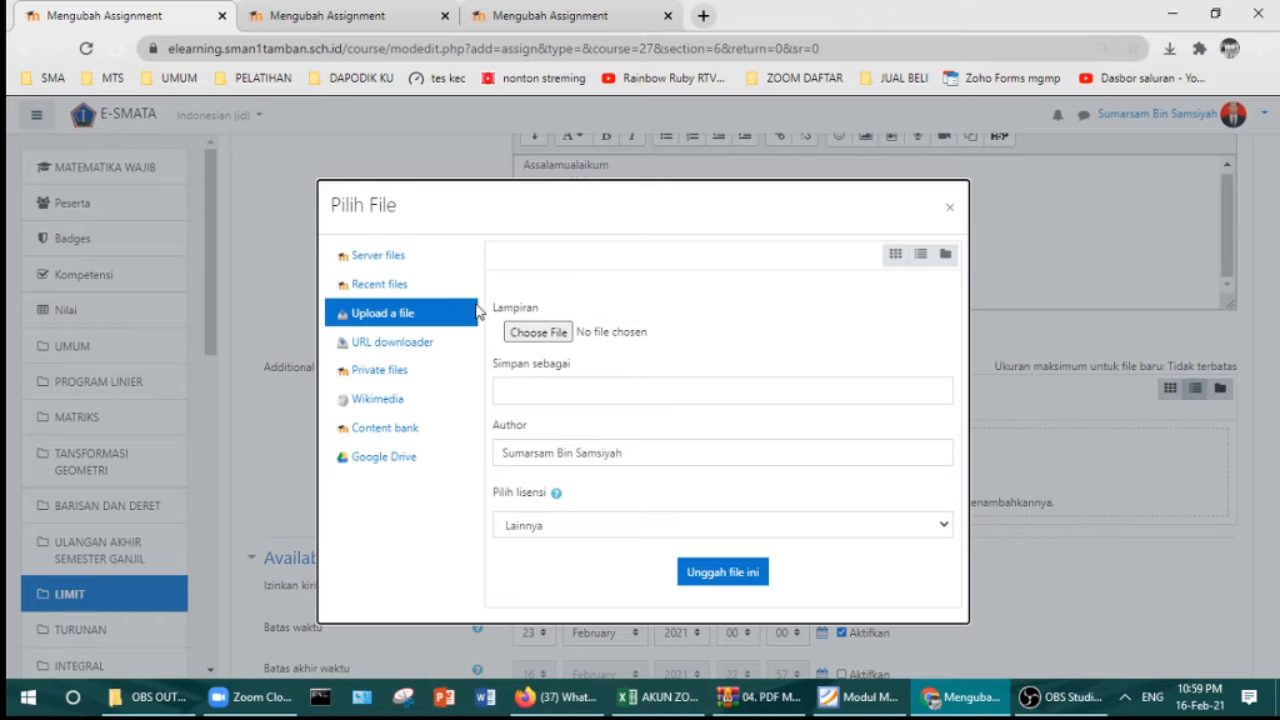
pyautogui.click(391, 292)
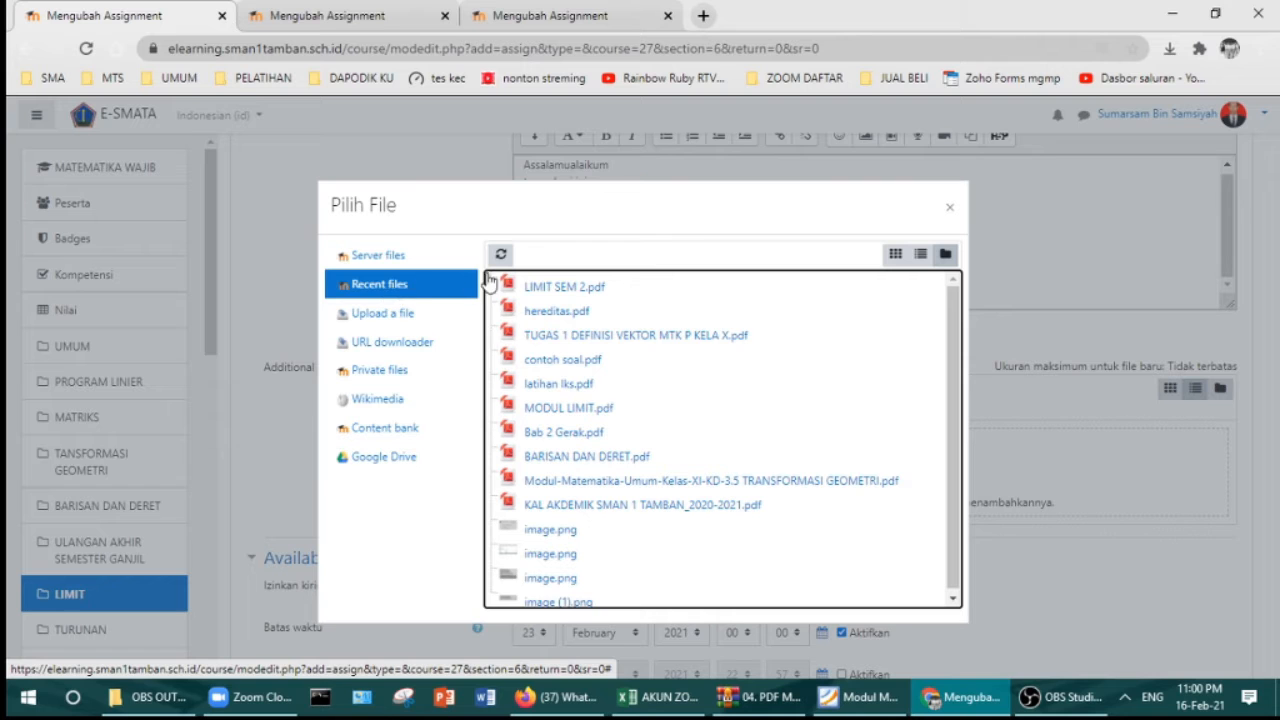
pyautogui.click(558, 360)
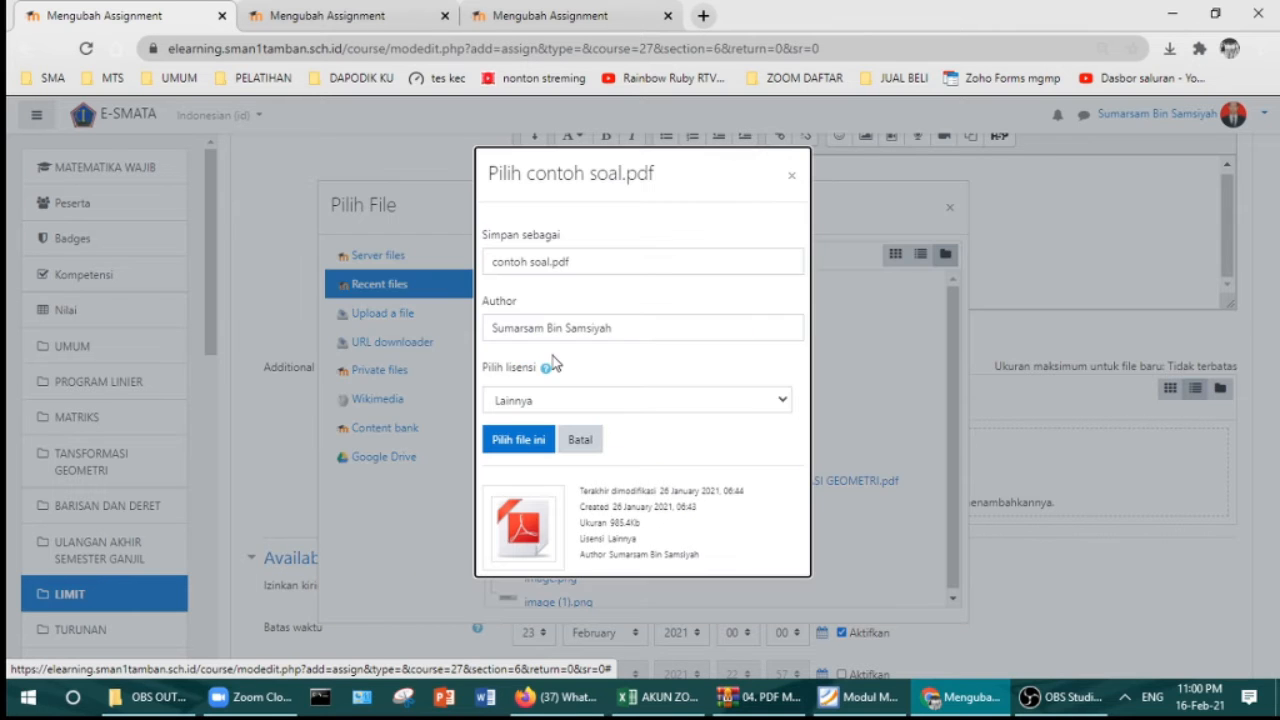
pyautogui.click(524, 443)
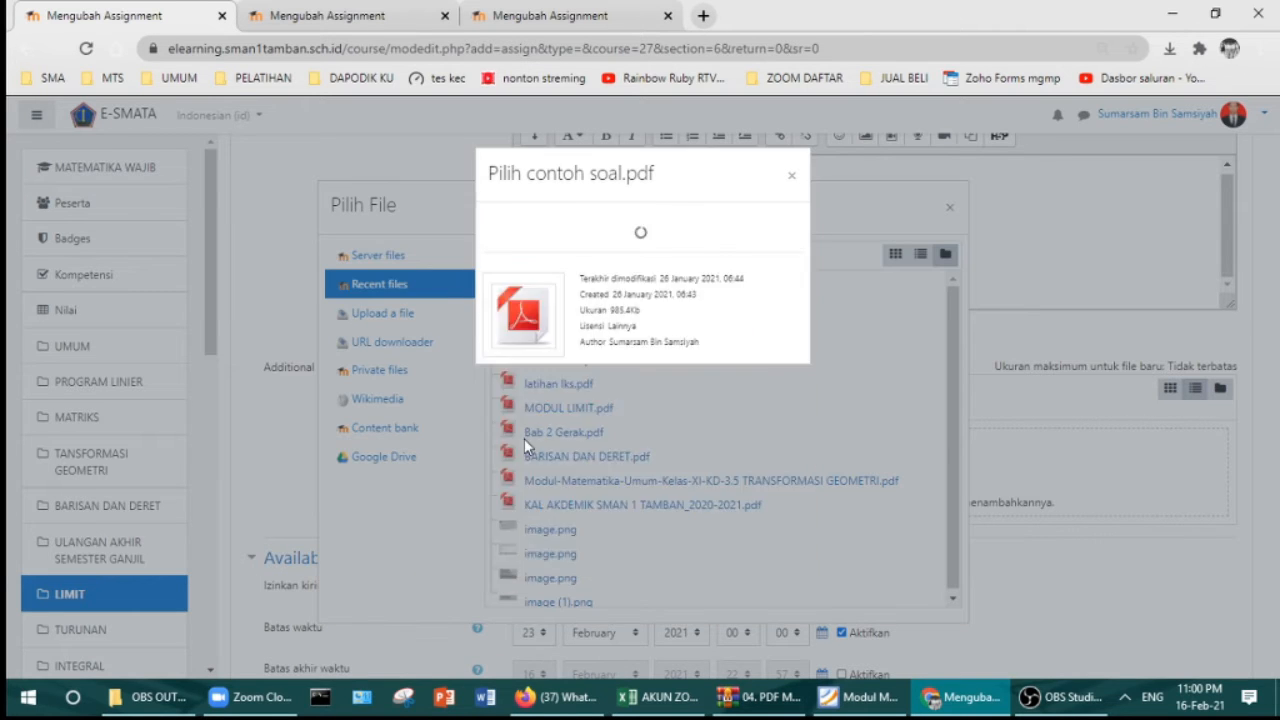
# Step: Attach latihan lks.pdf from Recent files as the second additional file
pyautogui.click(529, 390)
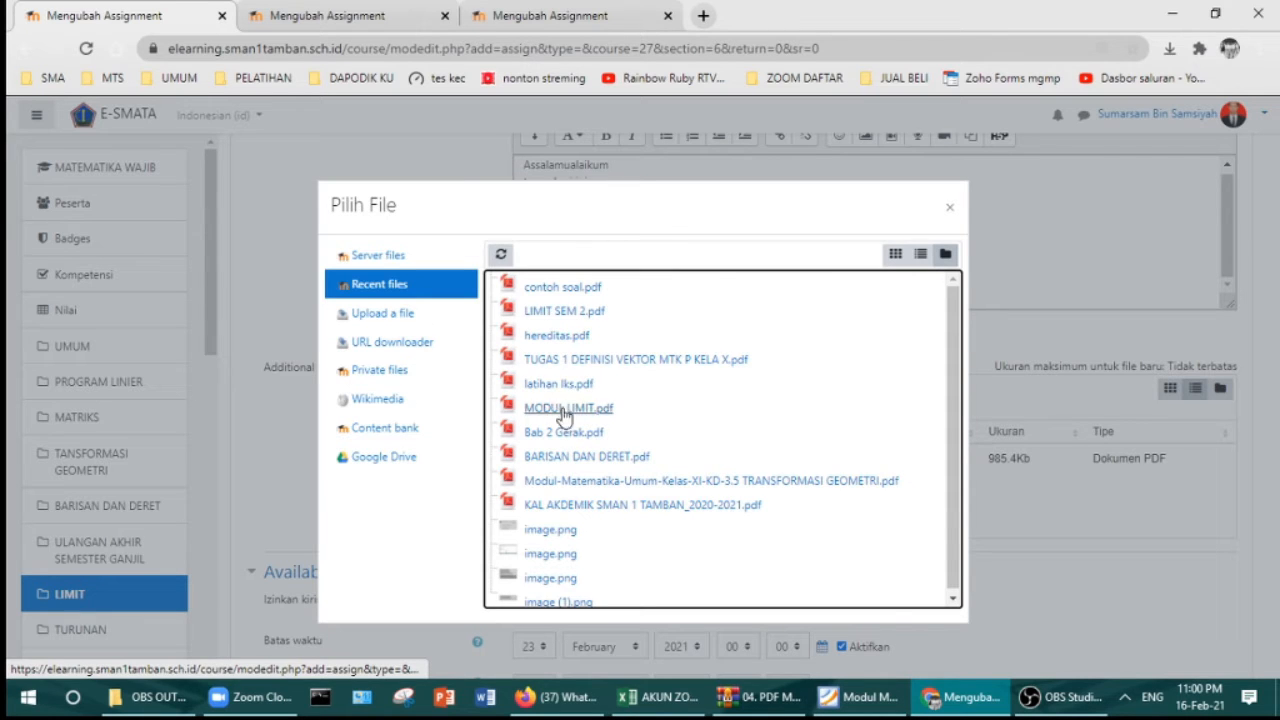
pyautogui.scroll(-1, 594, 459)
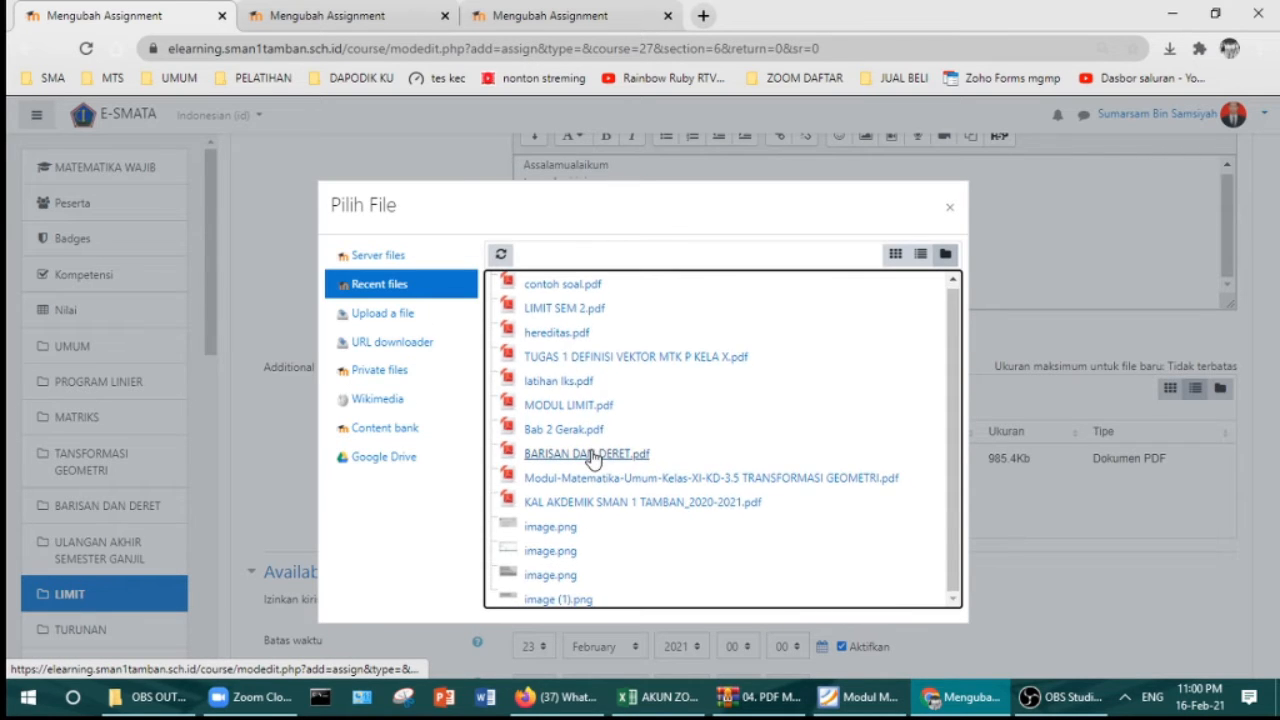
pyautogui.scroll(1, 594, 458)
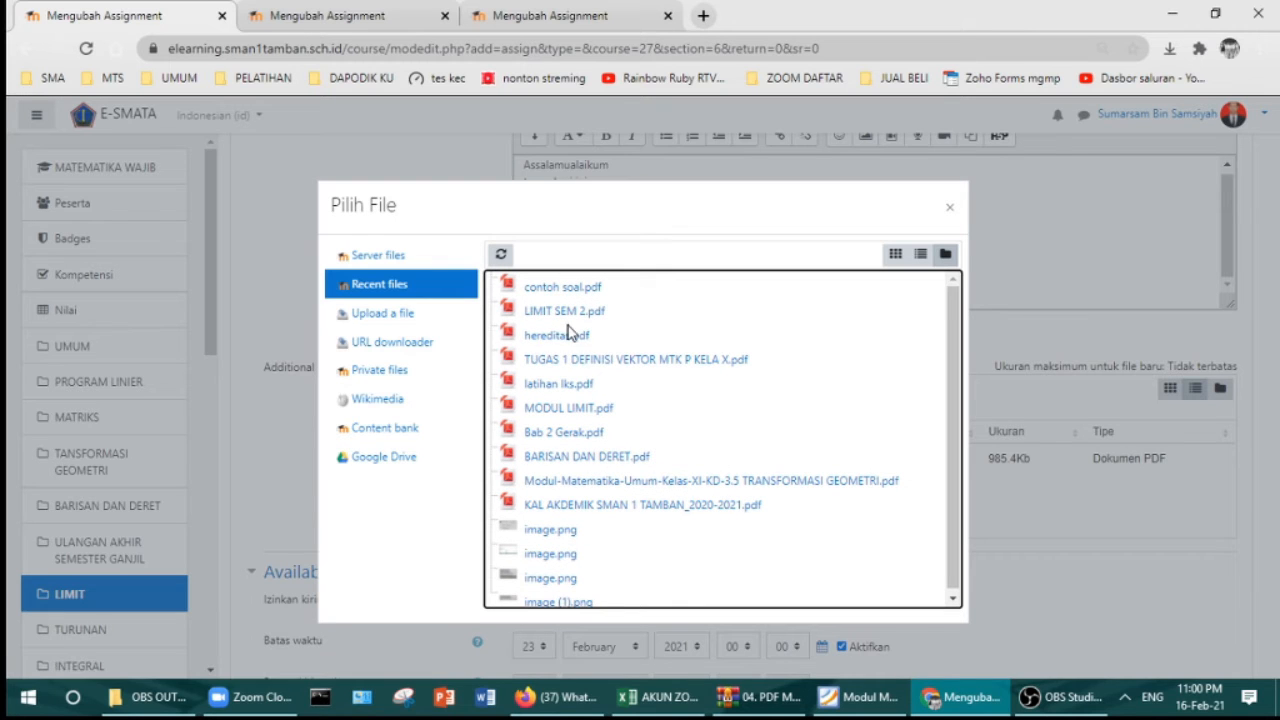
pyautogui.click(405, 17)
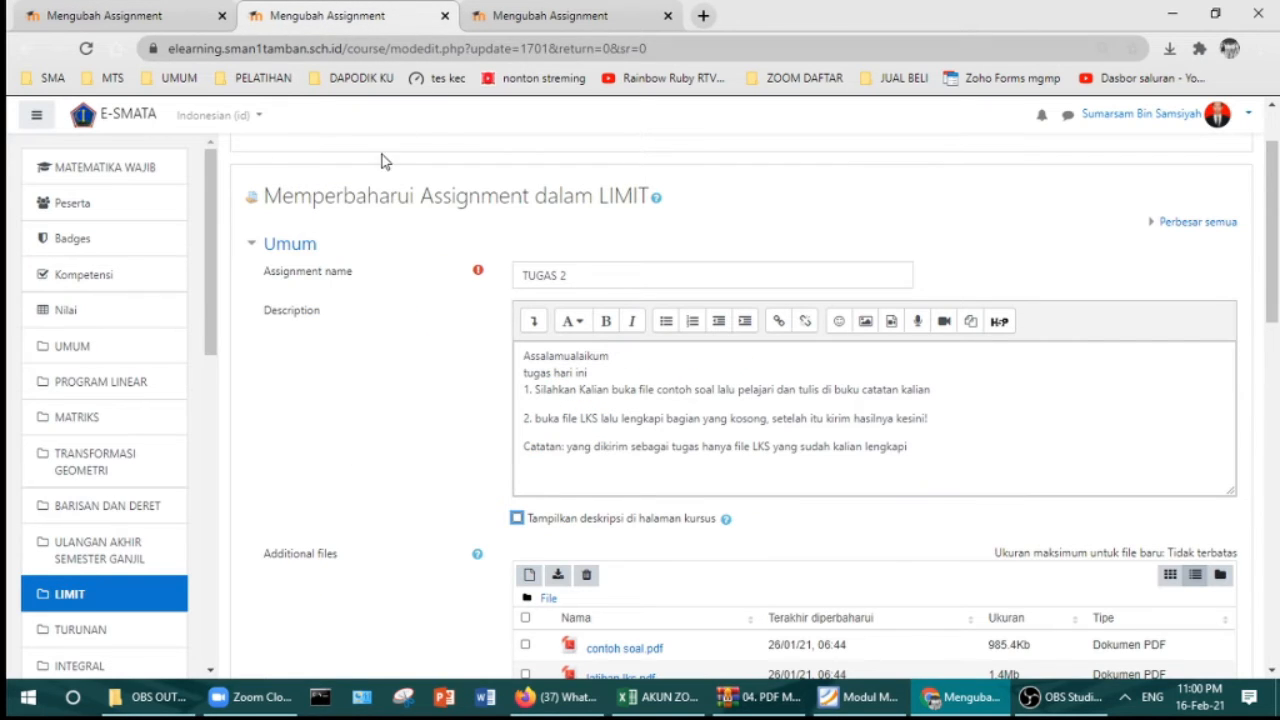
pyautogui.click(168, 15)
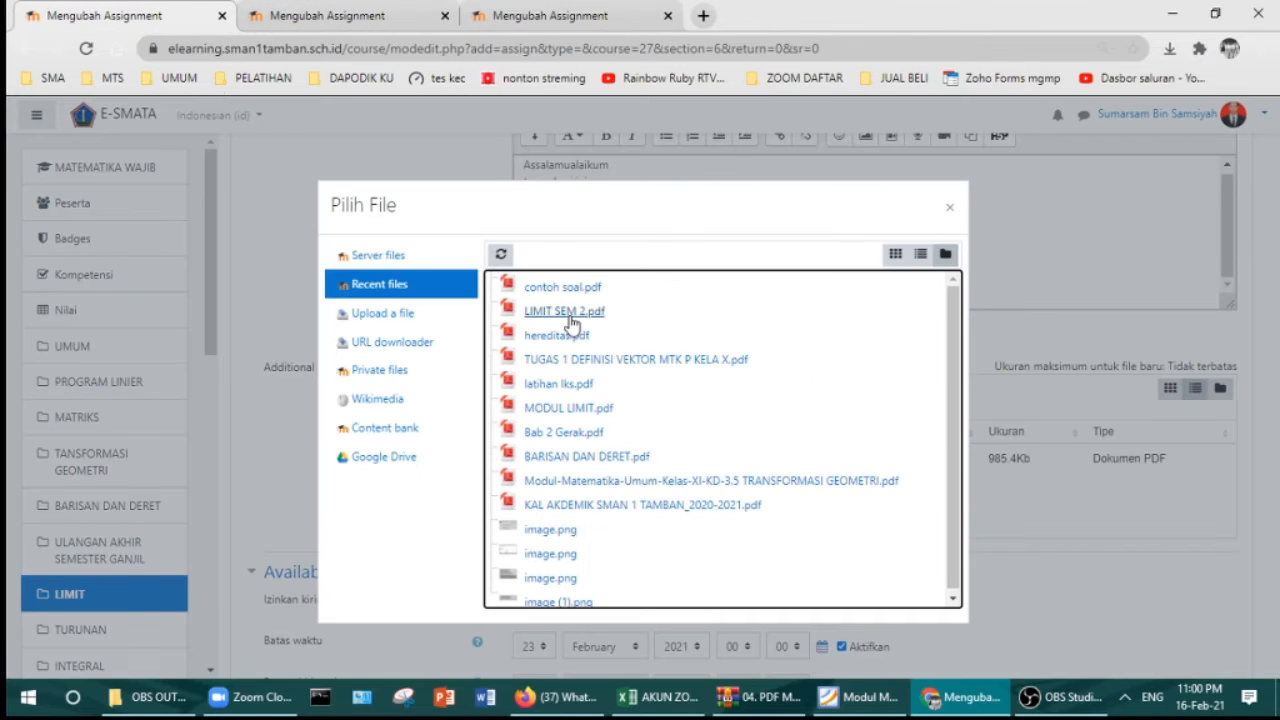
pyautogui.click(575, 388)
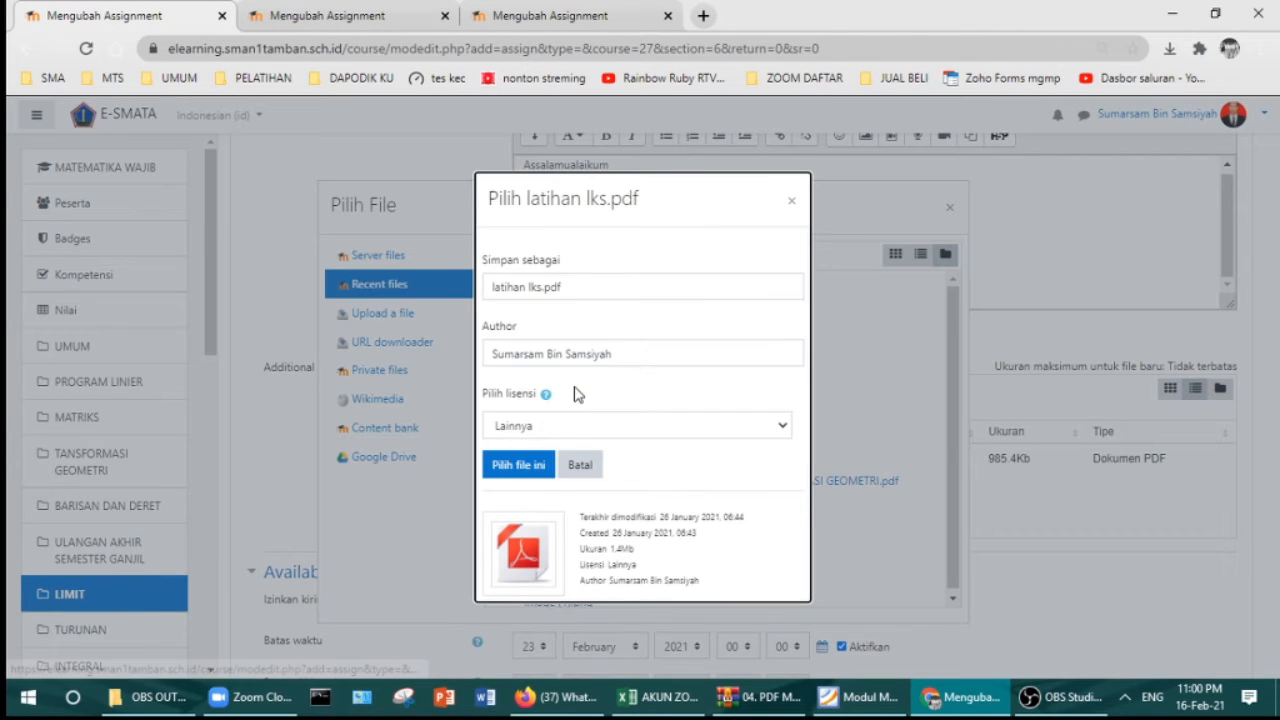
pyautogui.click(537, 466)
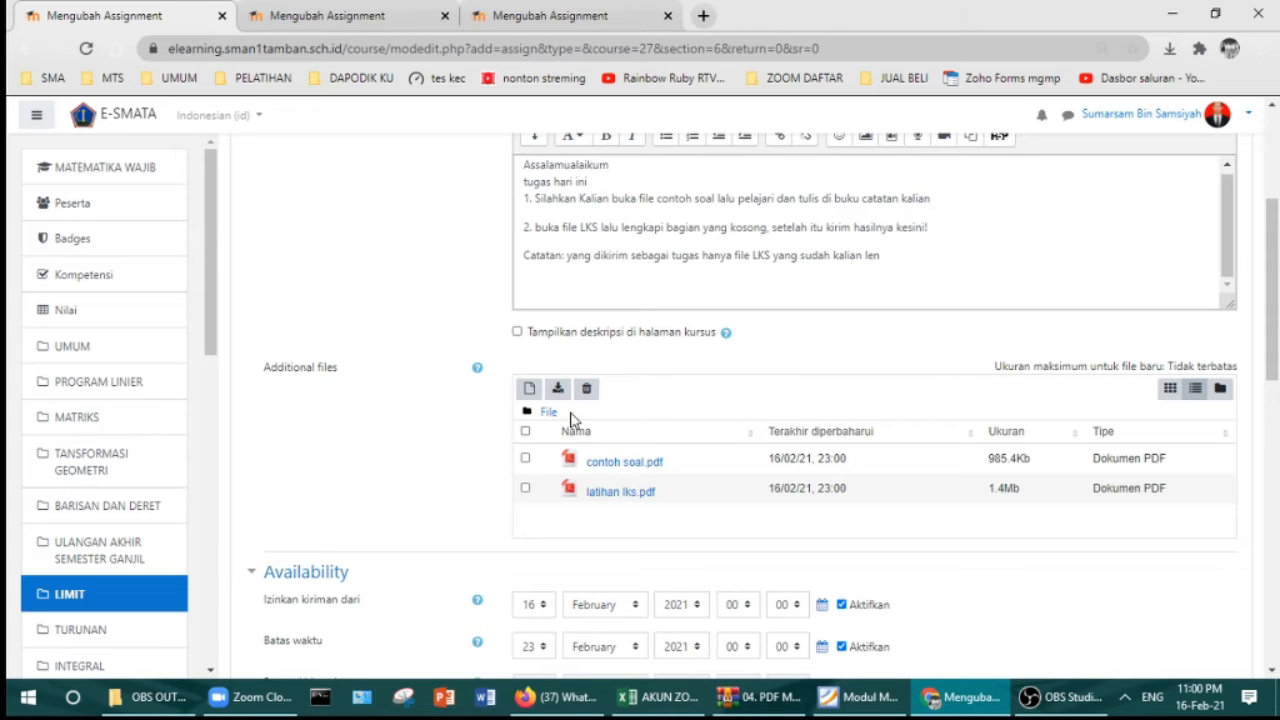
# Step: Add a new blank line after the Catatan note in the assignment description
pyautogui.click(908, 264)
pyautogui.click(904, 254)
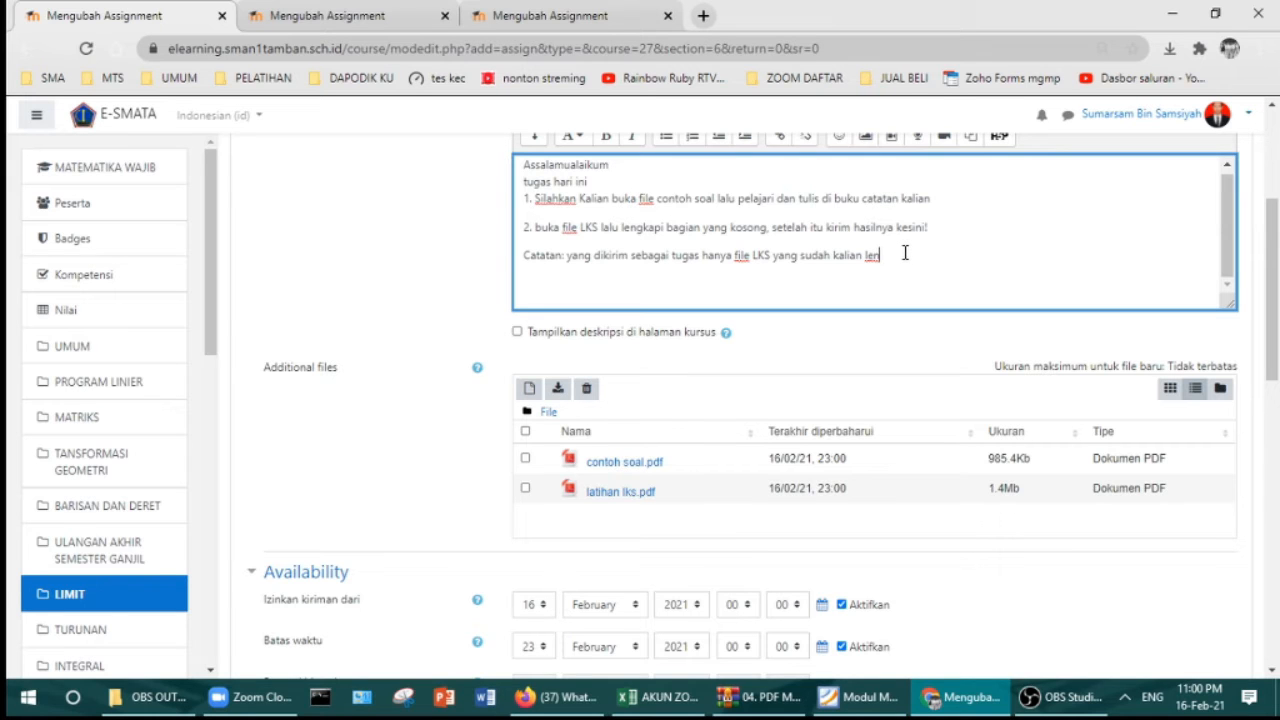
pyautogui.press('Return')
# Step: Search Google for 'PEMBEHASAN LIMIT YUTUBE' and pause the Limit Fungsi Aljabar Bagian 1 video
pyautogui.click(703, 15)
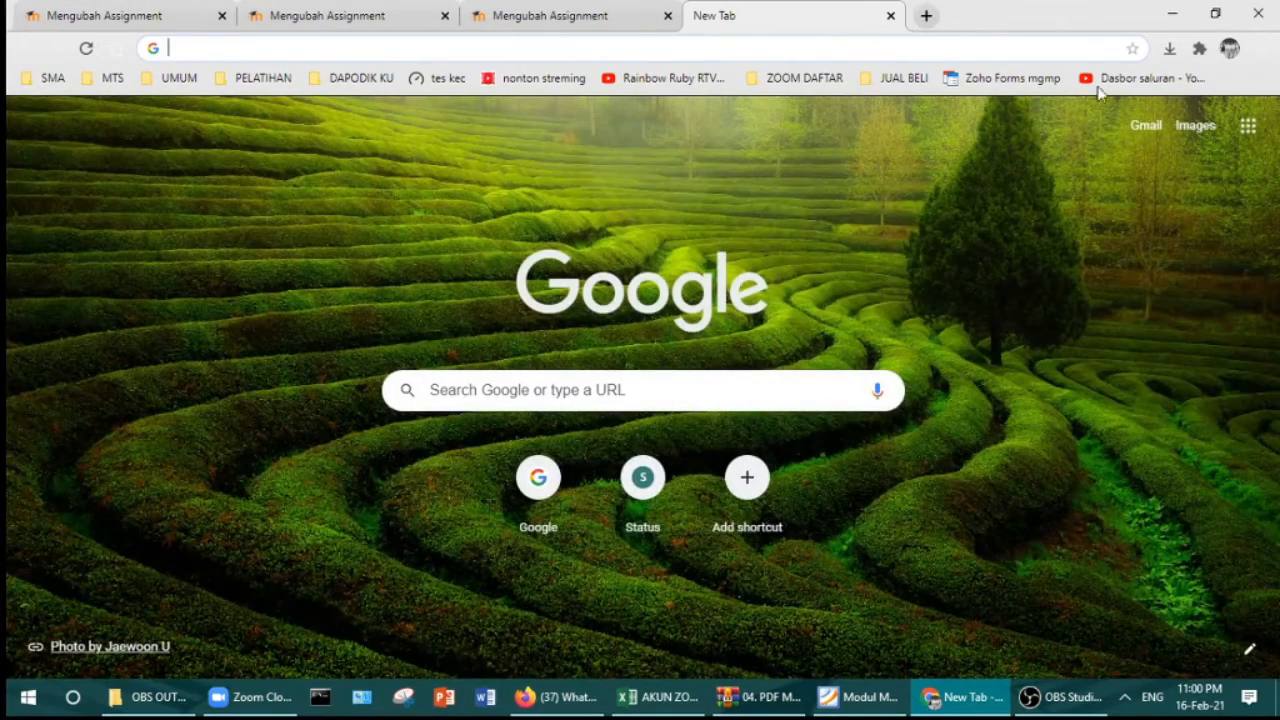
pyautogui.write('PEMBE')
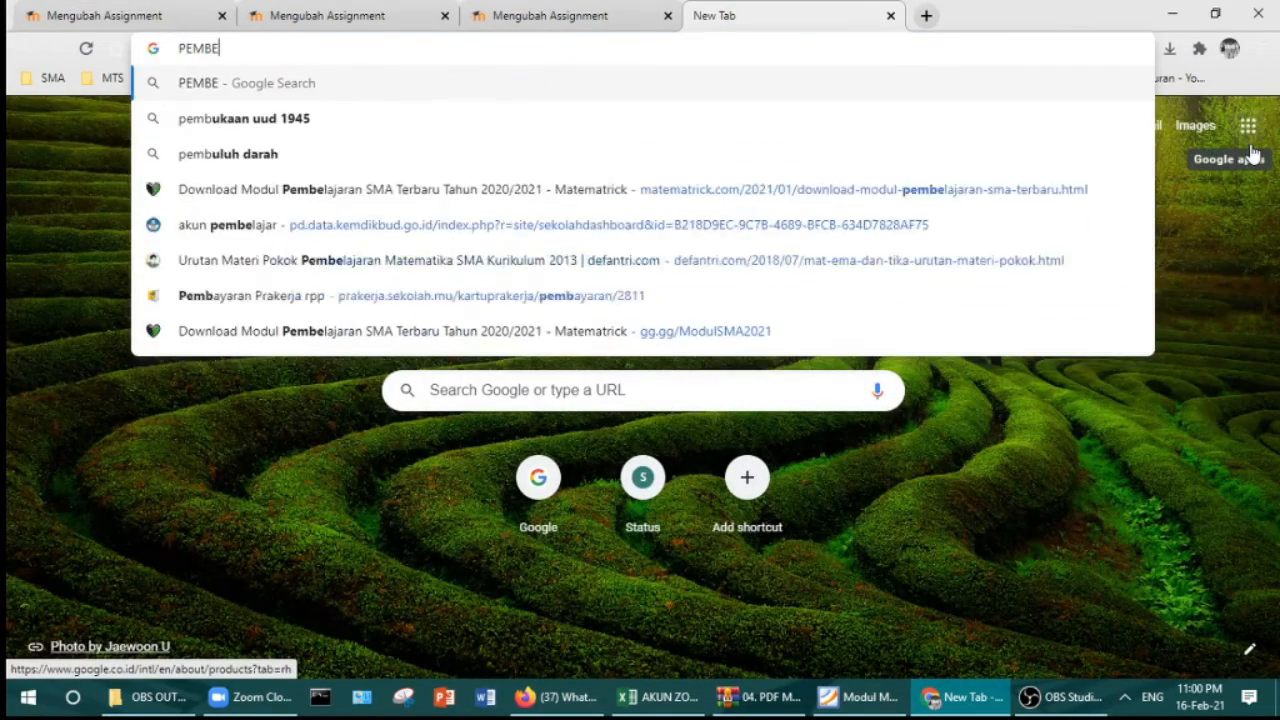
pyautogui.write('HASAN LIMIT YUTUB')
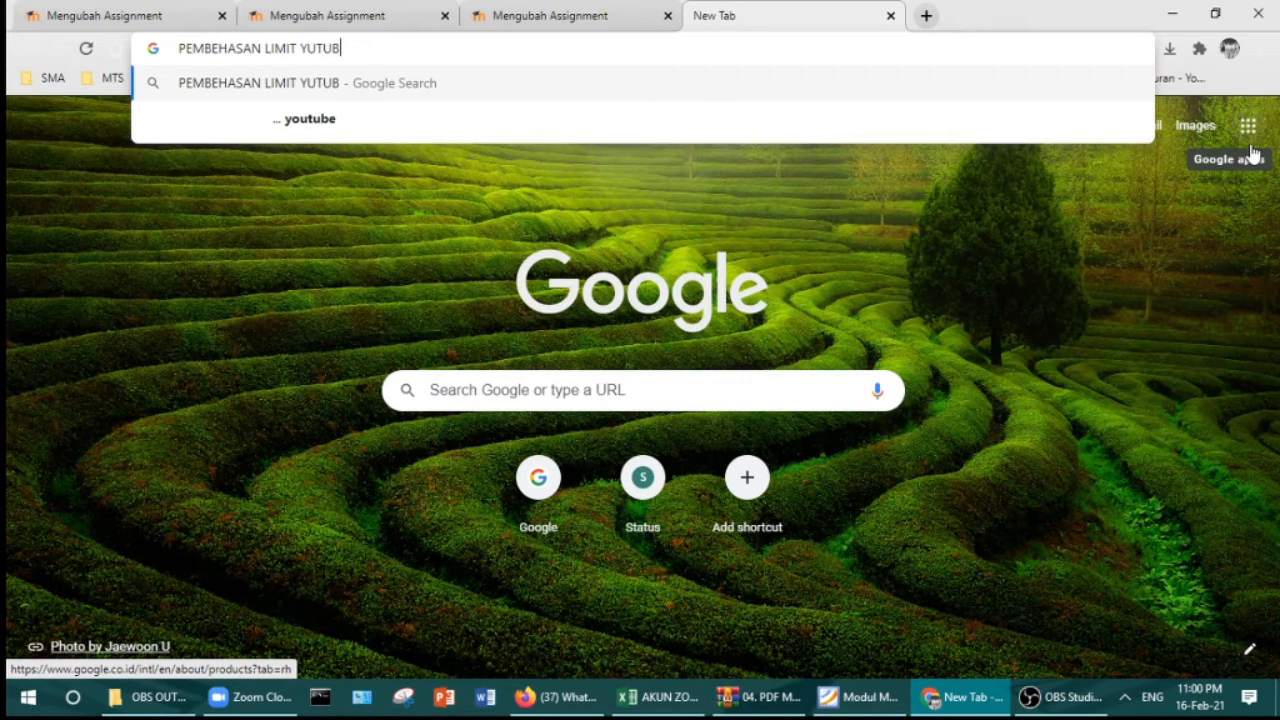
pyautogui.write('E')
pyautogui.press('Return')
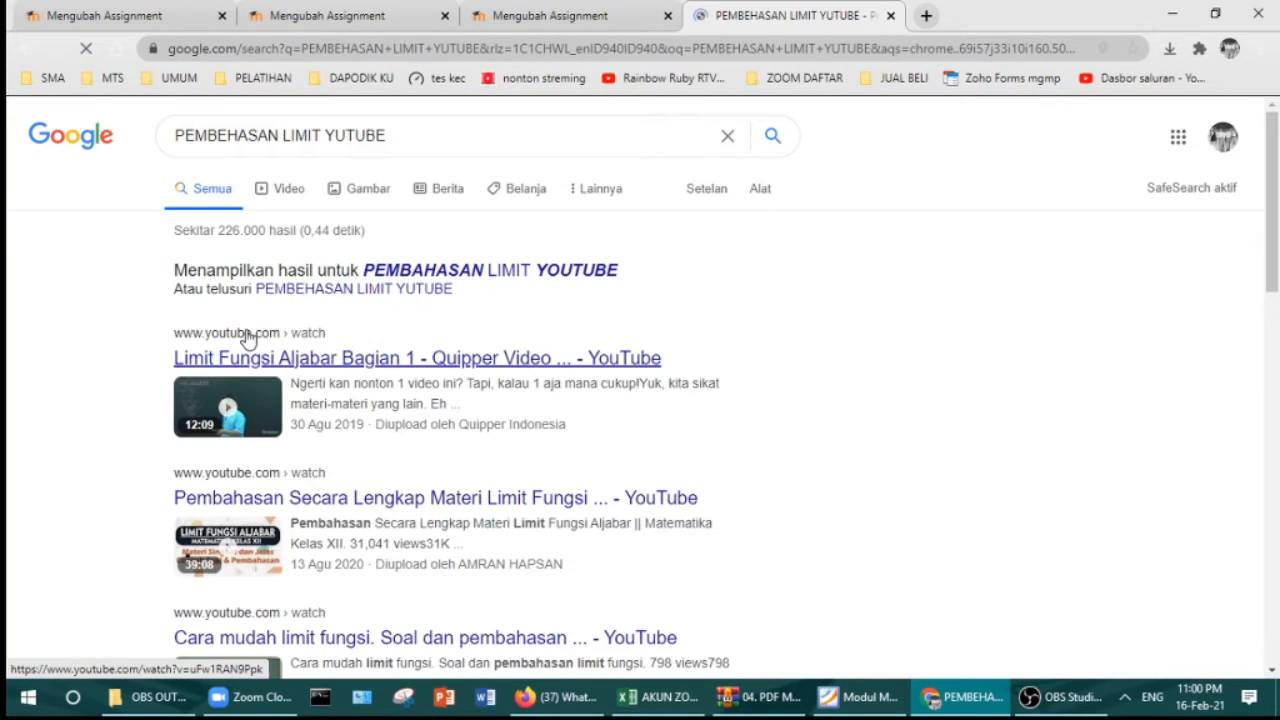
pyautogui.click(255, 357)
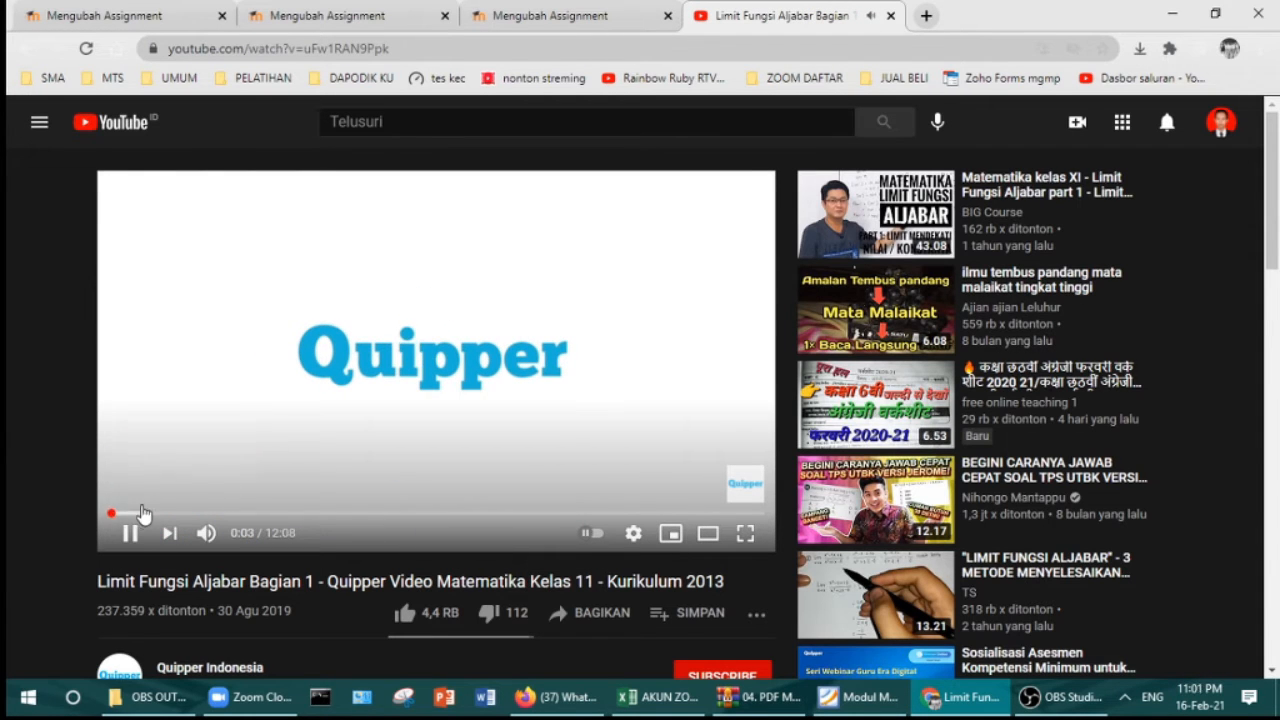
pyautogui.click(129, 530)
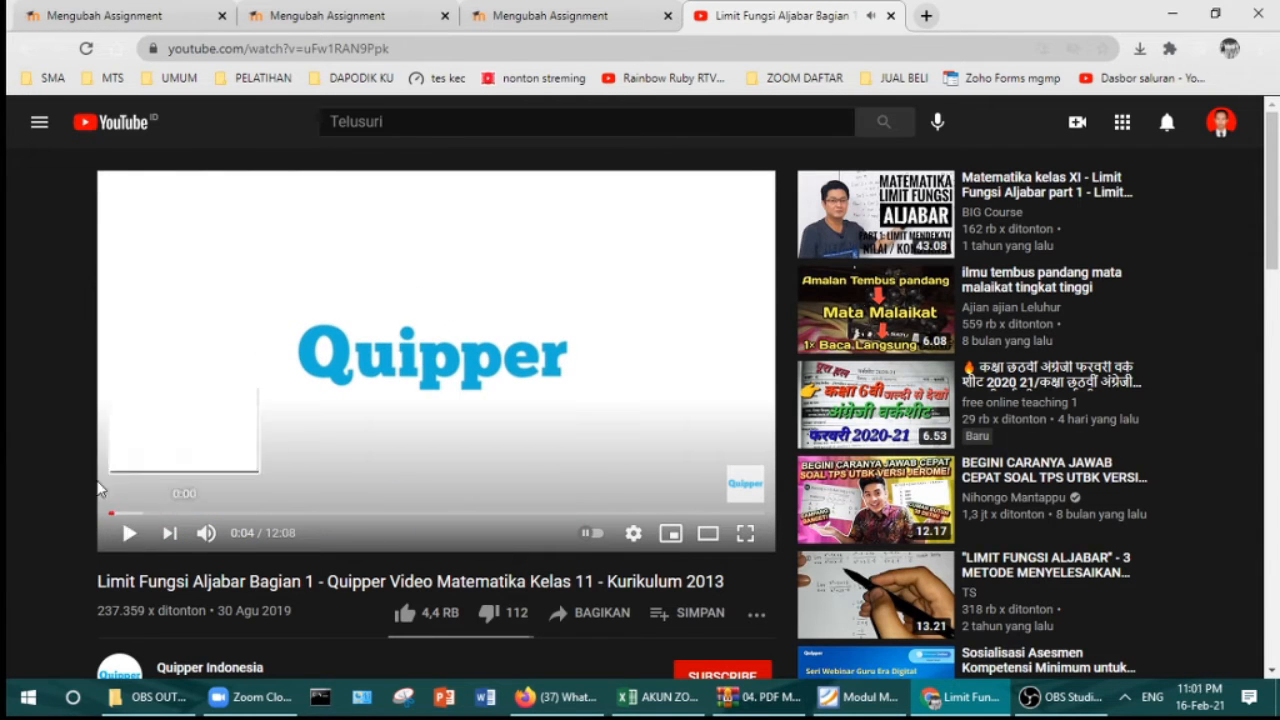
# Step: Copy the video's address youtube.com/watch?v=uFw1RAN9Ppk and return to the assignment editor
pyautogui.click(129, 26)
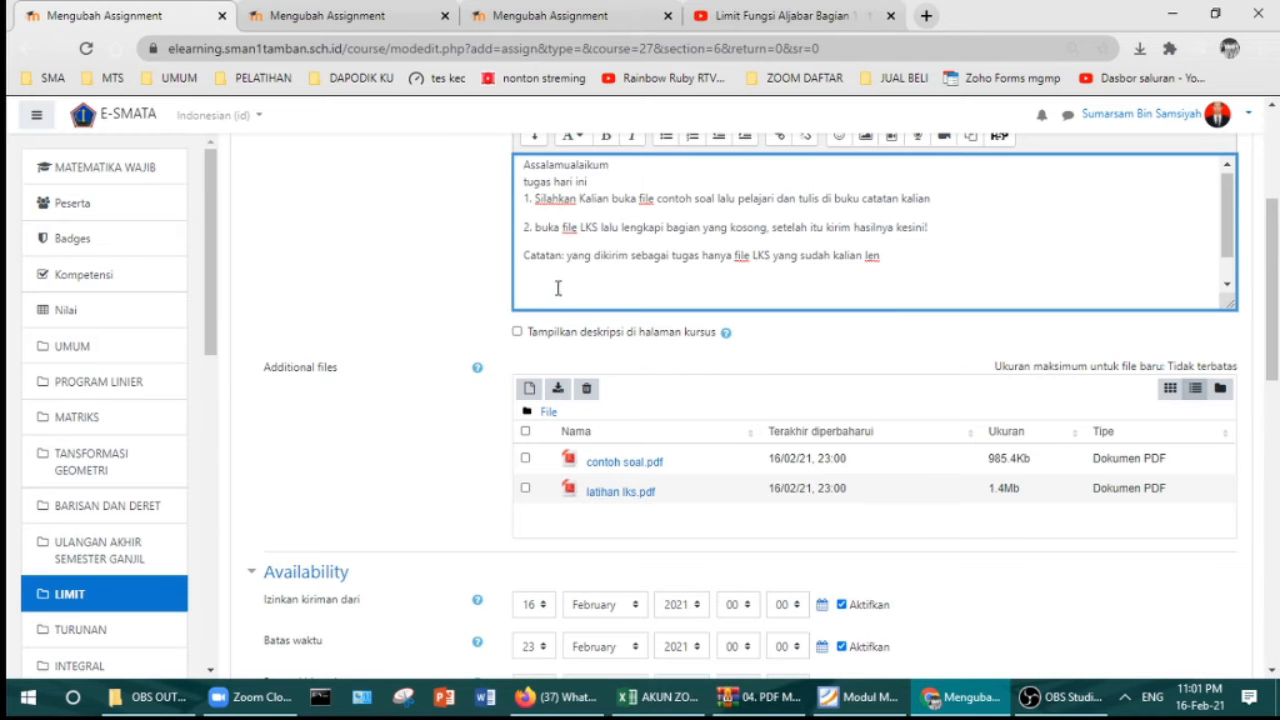
pyautogui.click(760, 22)
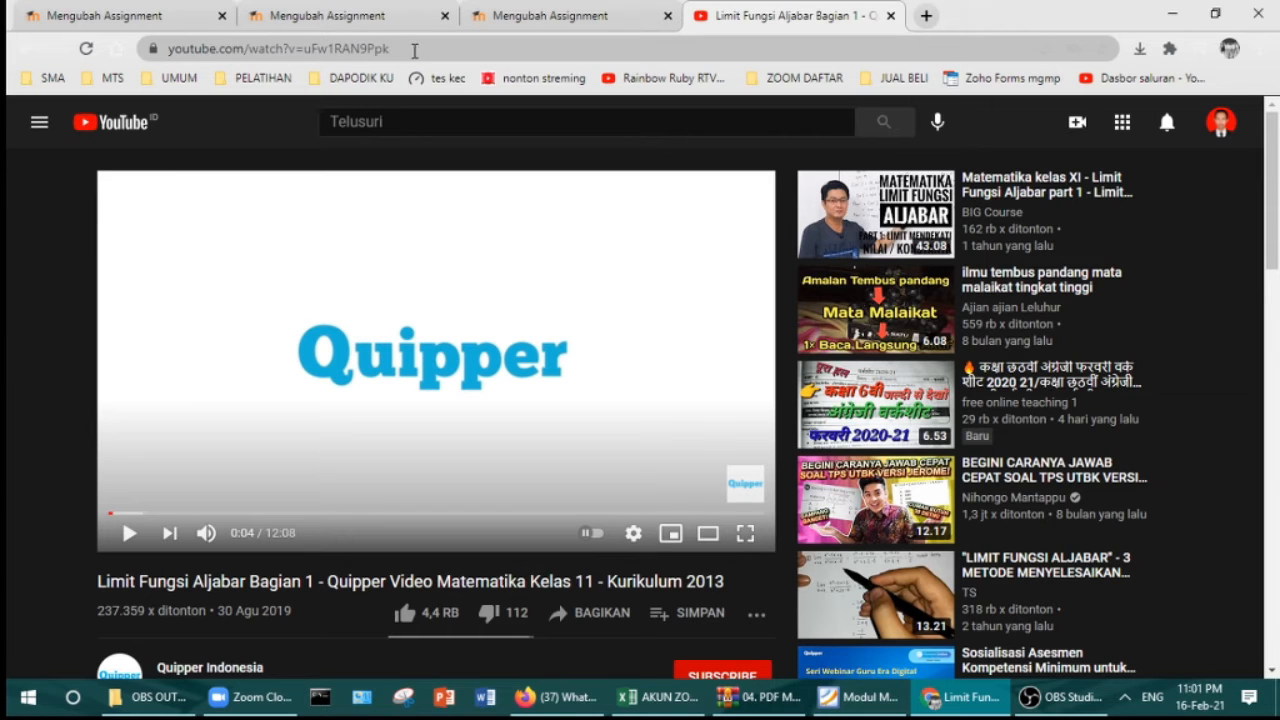
pyautogui.moveTo(412, 48); pyautogui.dragTo(141, 50)
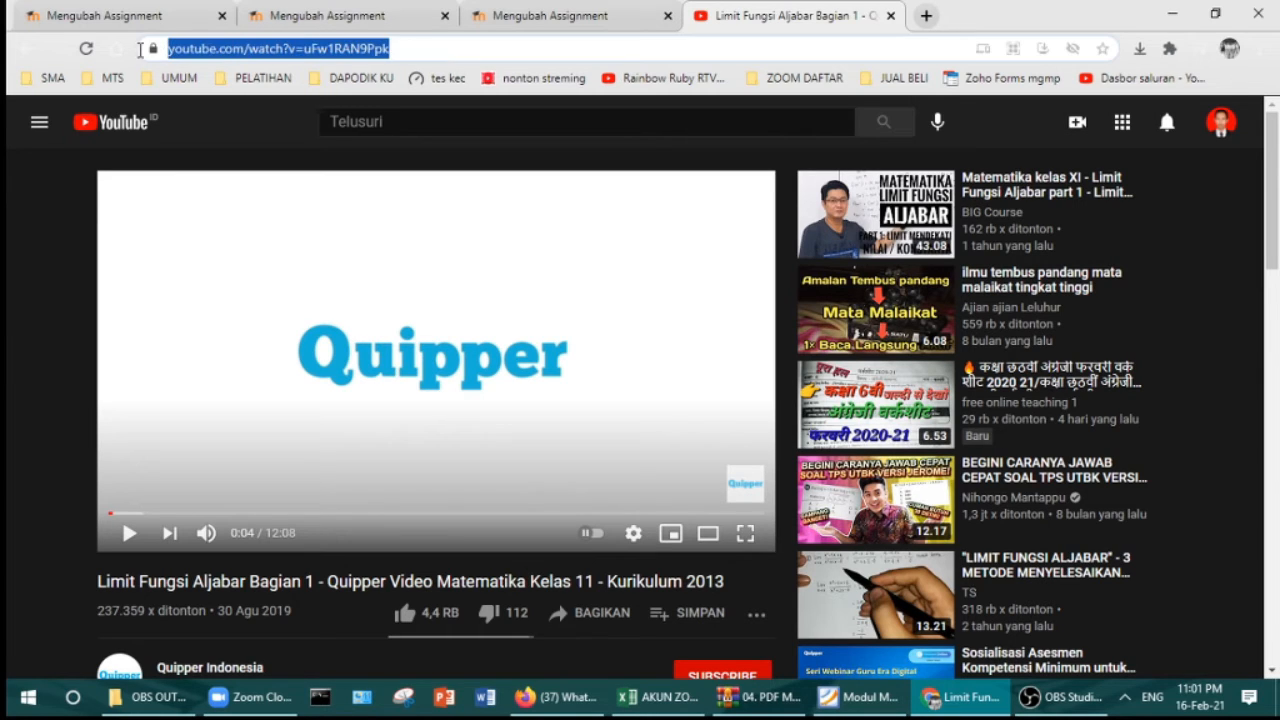
pyautogui.rightClick(258, 53)
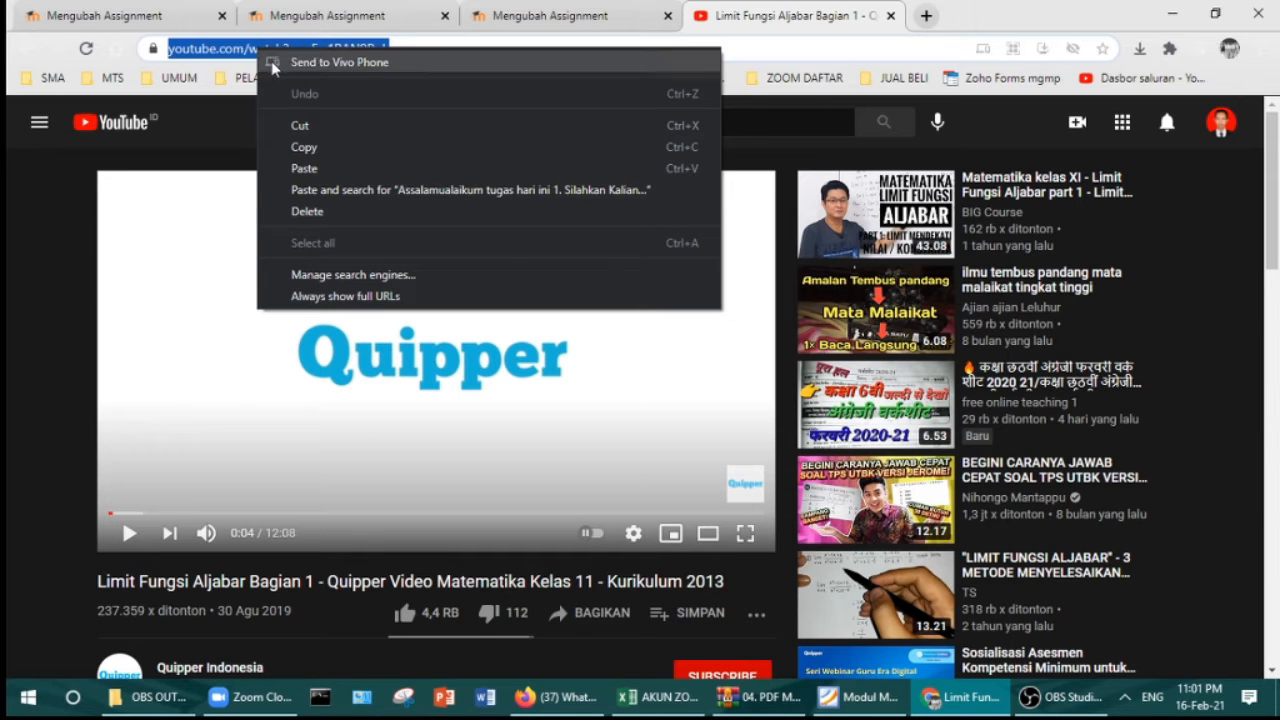
pyautogui.click(303, 150)
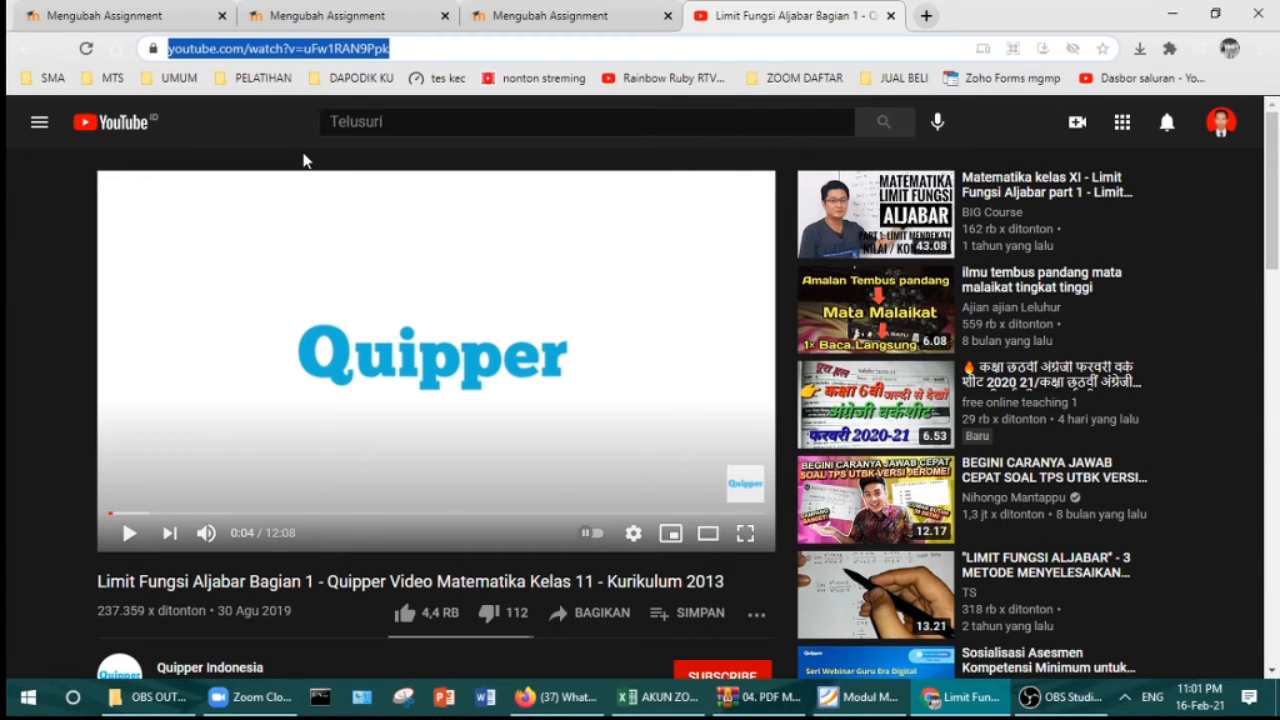
pyautogui.click(141, 17)
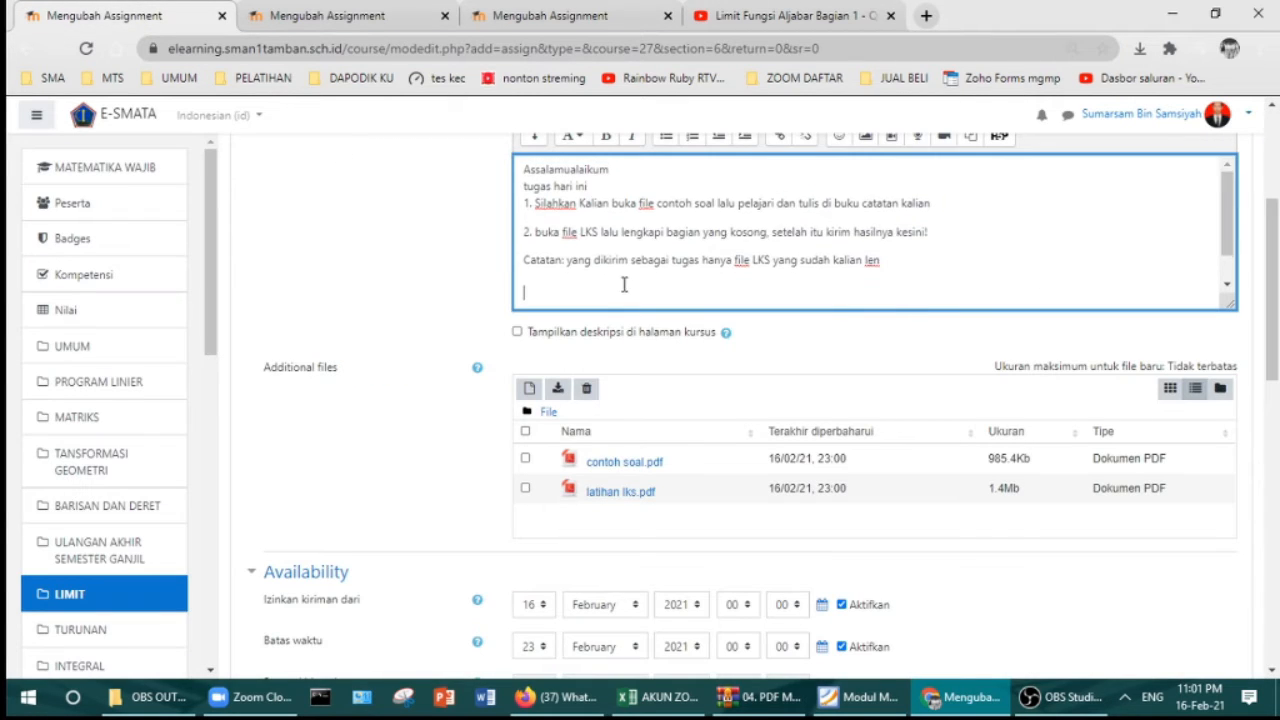
# Step: Insert the copied YouTube URL as a description link that opens in a new window
pyautogui.scroll(2, 790, 240)
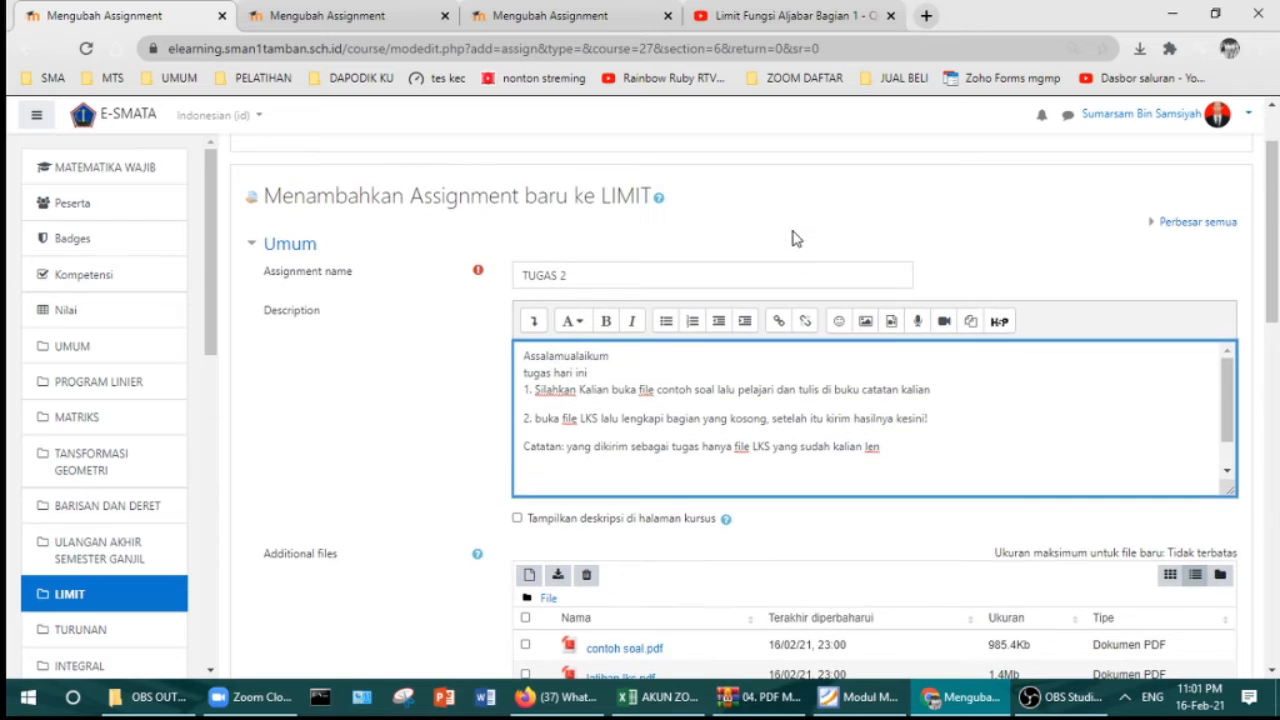
pyautogui.click(779, 324)
pyautogui.click(594, 387)
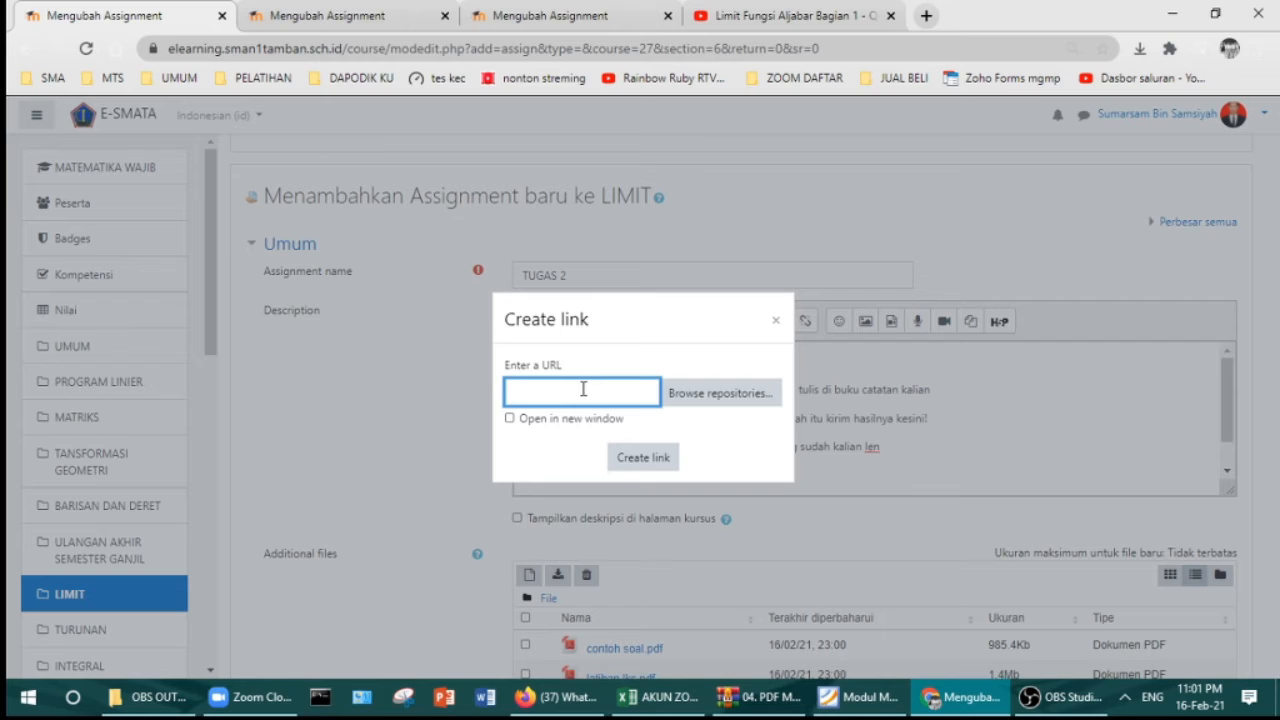
pyautogui.hotkey('ctrl', 'v')
pyautogui.click(546, 426)
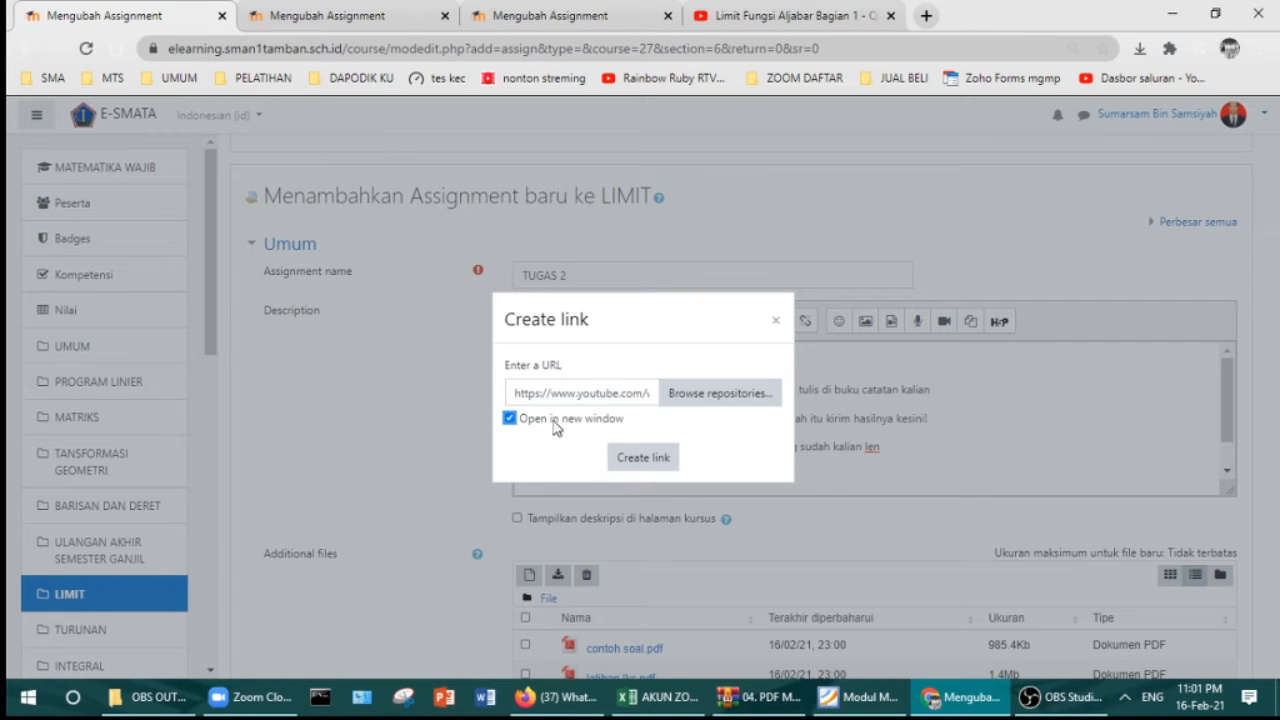
pyautogui.click(655, 462)
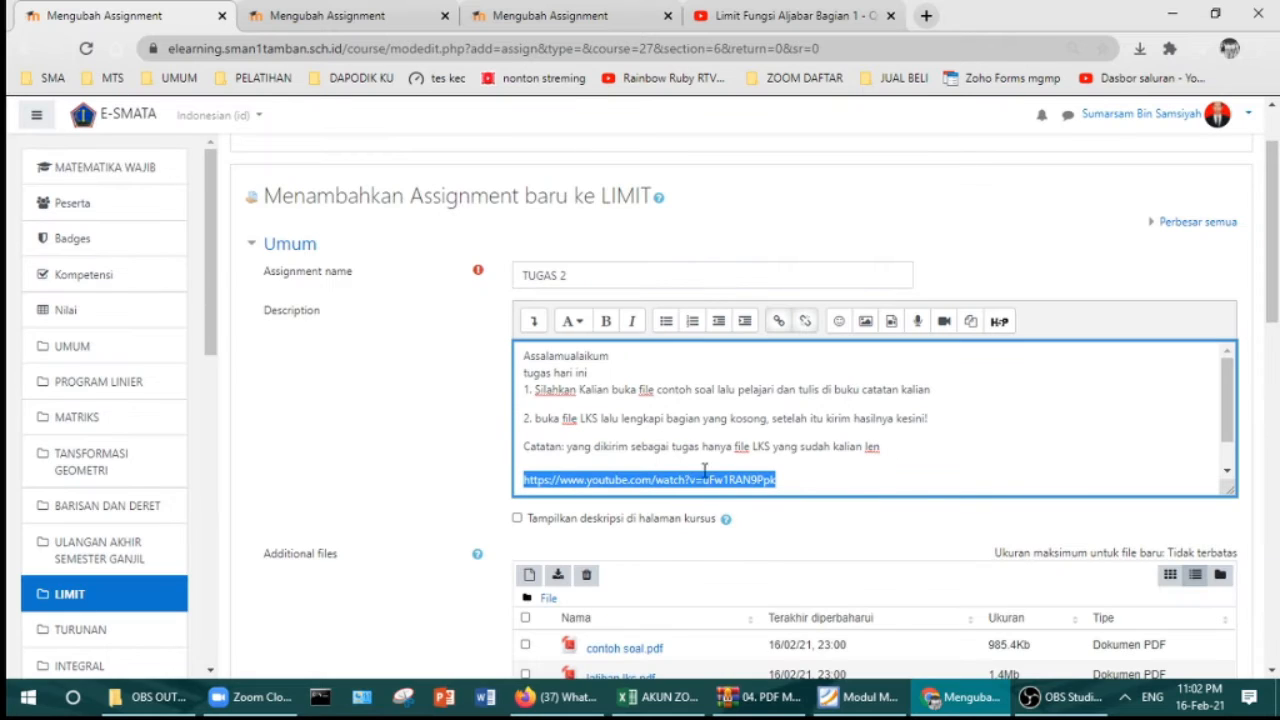
pyautogui.click(810, 482)
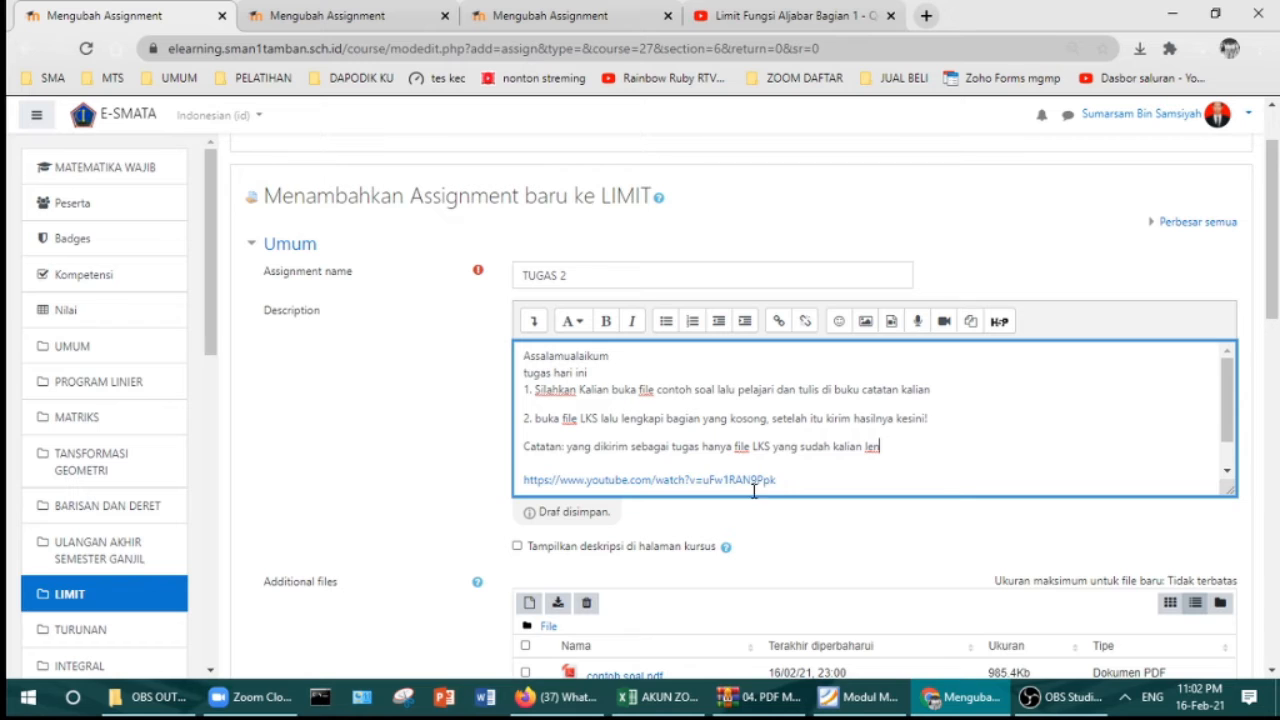
# Step: Correct the Catatan note's final word from 'lenG' to 'lengkapi'
pyautogui.click(917, 457)
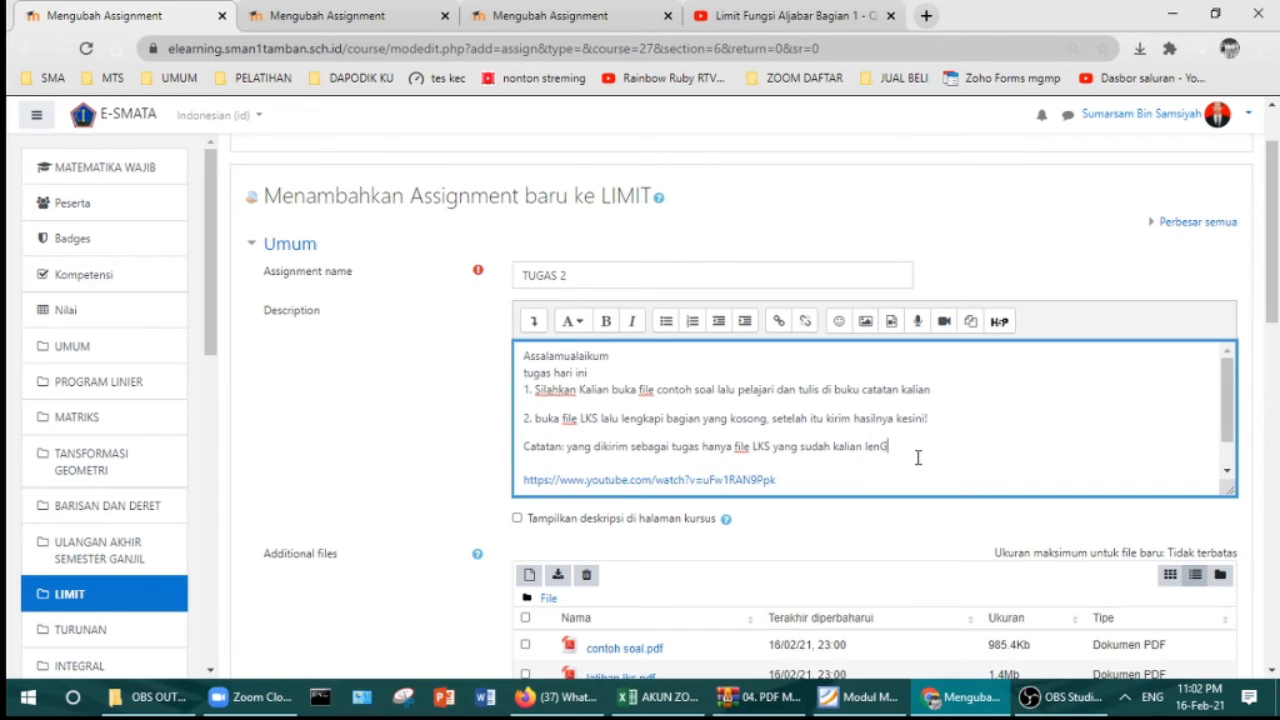
pyautogui.press('BackSpace')
pyautogui.press('capslock')
pyautogui.write('gka')
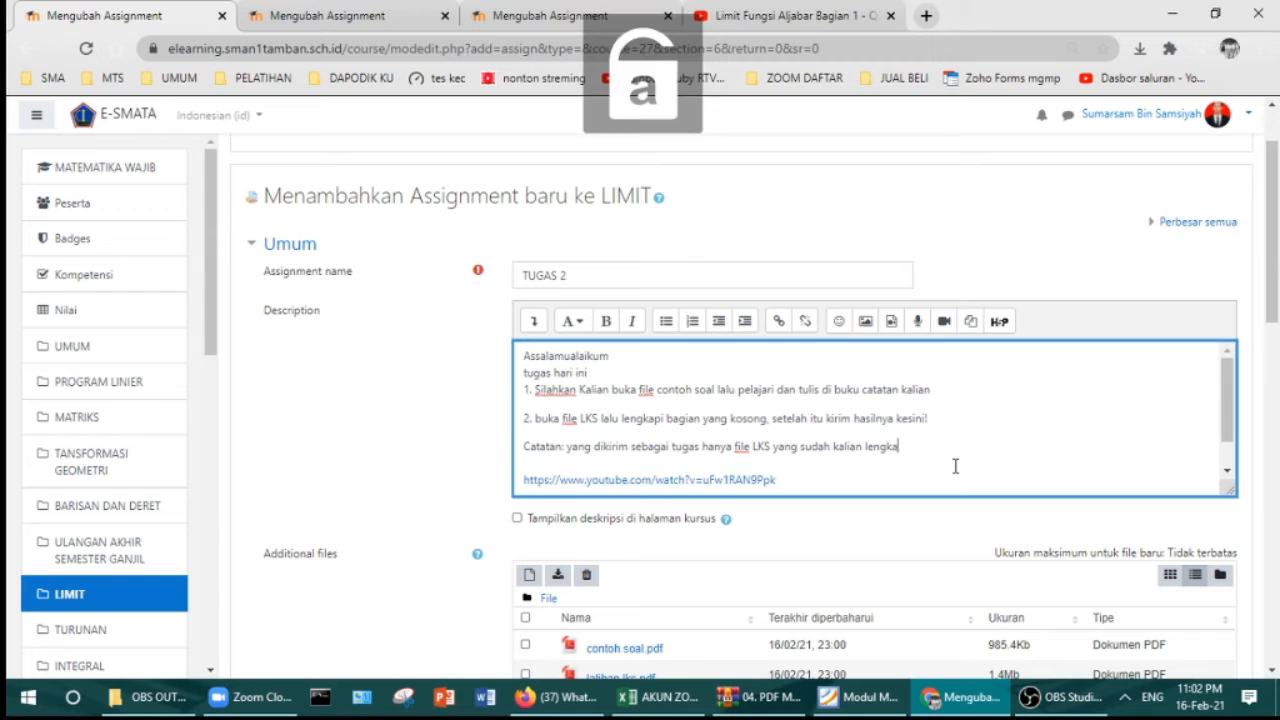
pyautogui.write('pi')
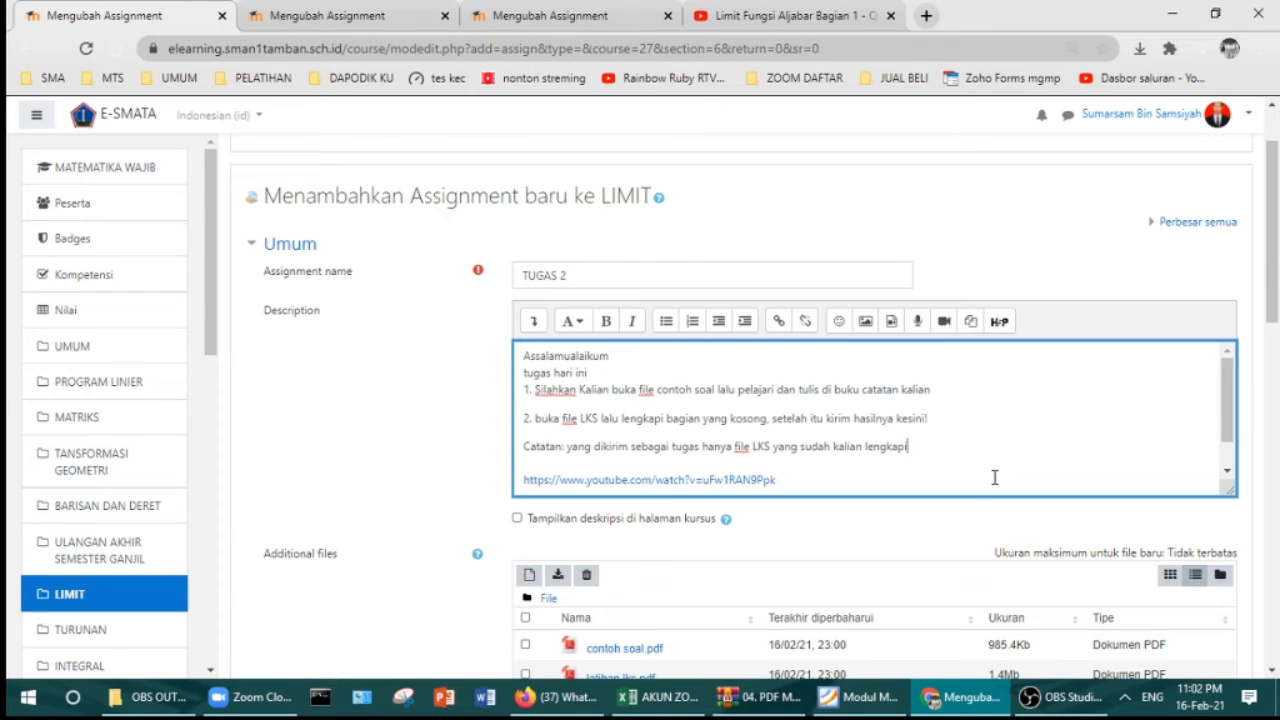
pyautogui.scroll(-1, 889, 469)
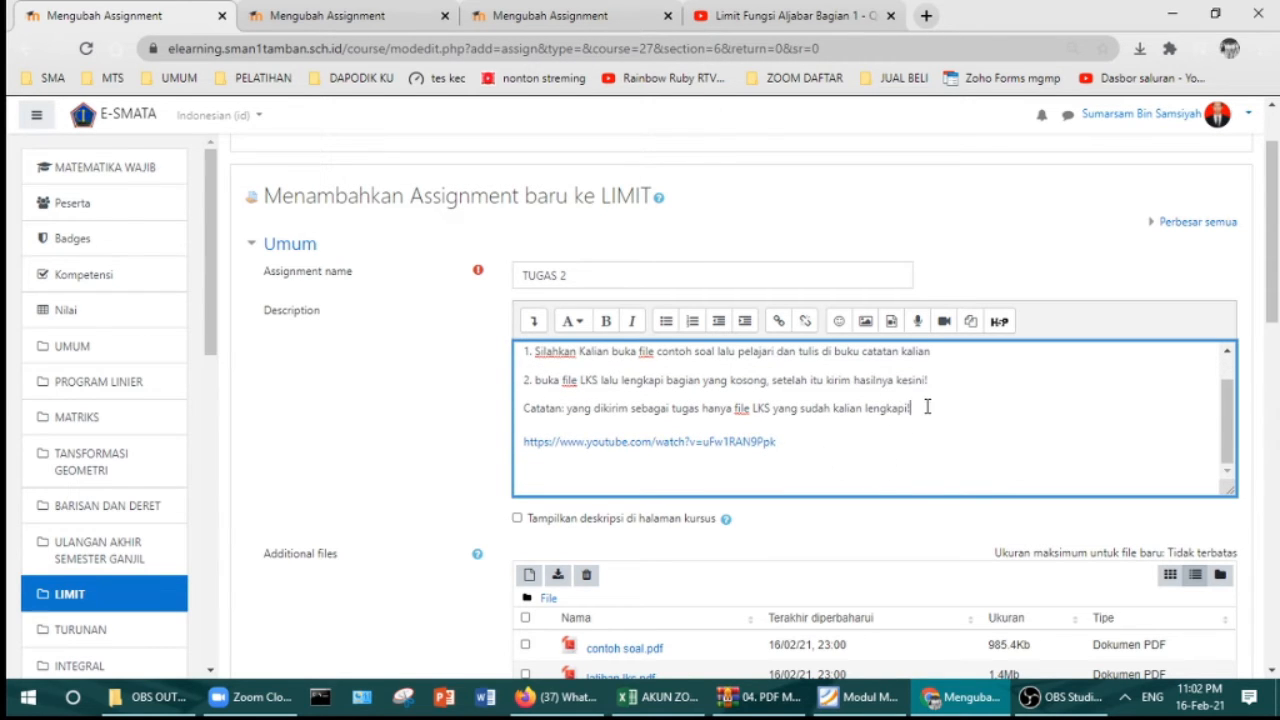
pyautogui.scroll(-4, 927, 407)
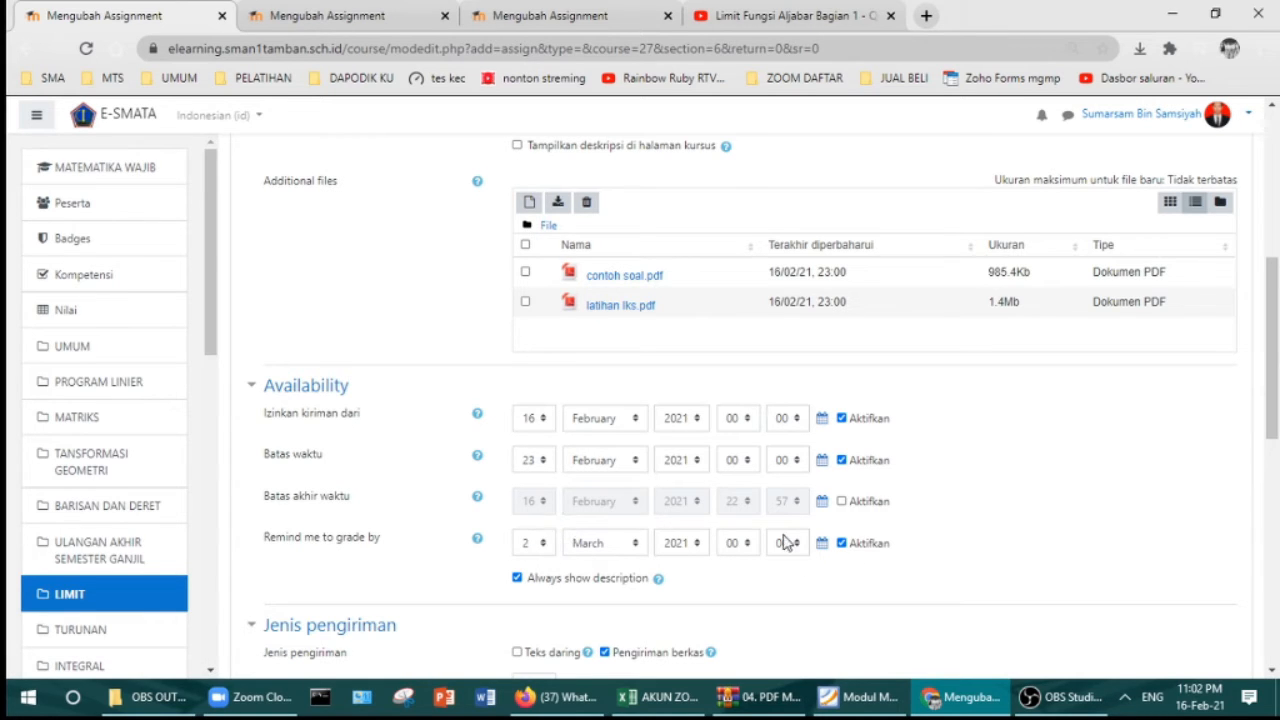
# Step: Untick Aktifkan for the Remind me to grade by date
pyautogui.click(843, 546)
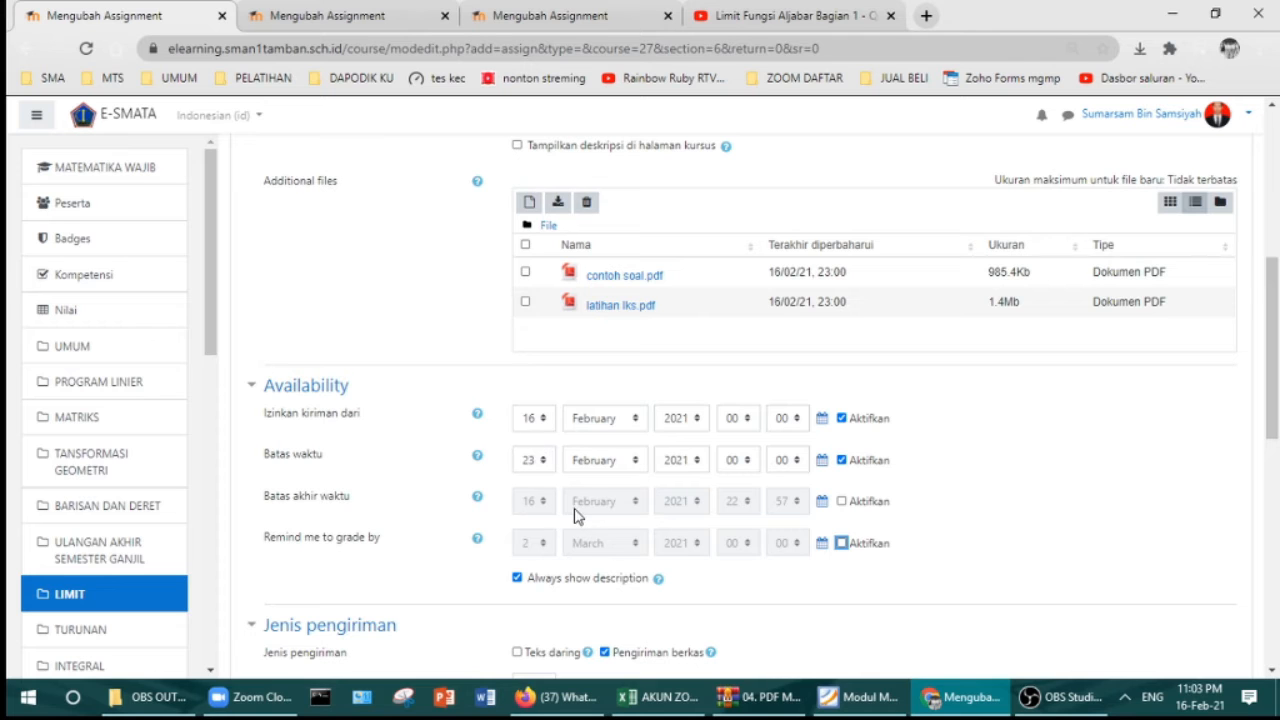
pyautogui.scroll(-3, 580, 500)
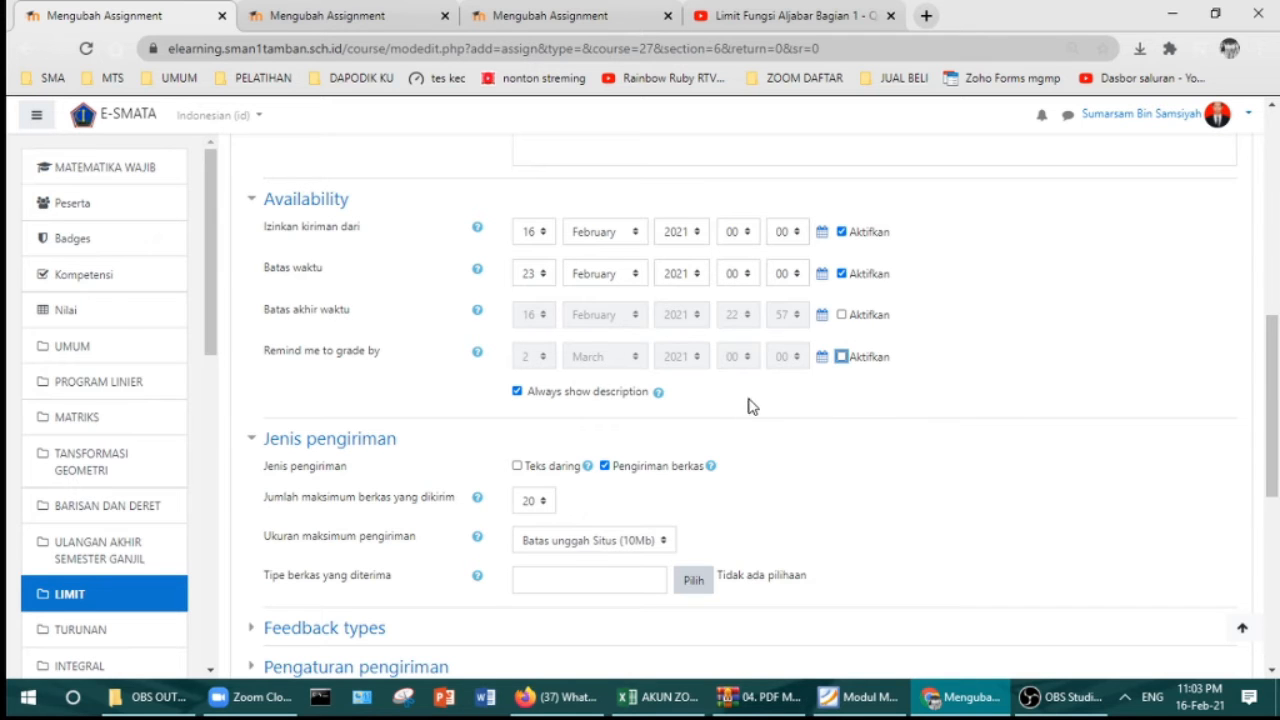
pyautogui.scroll(-1, 749, 403)
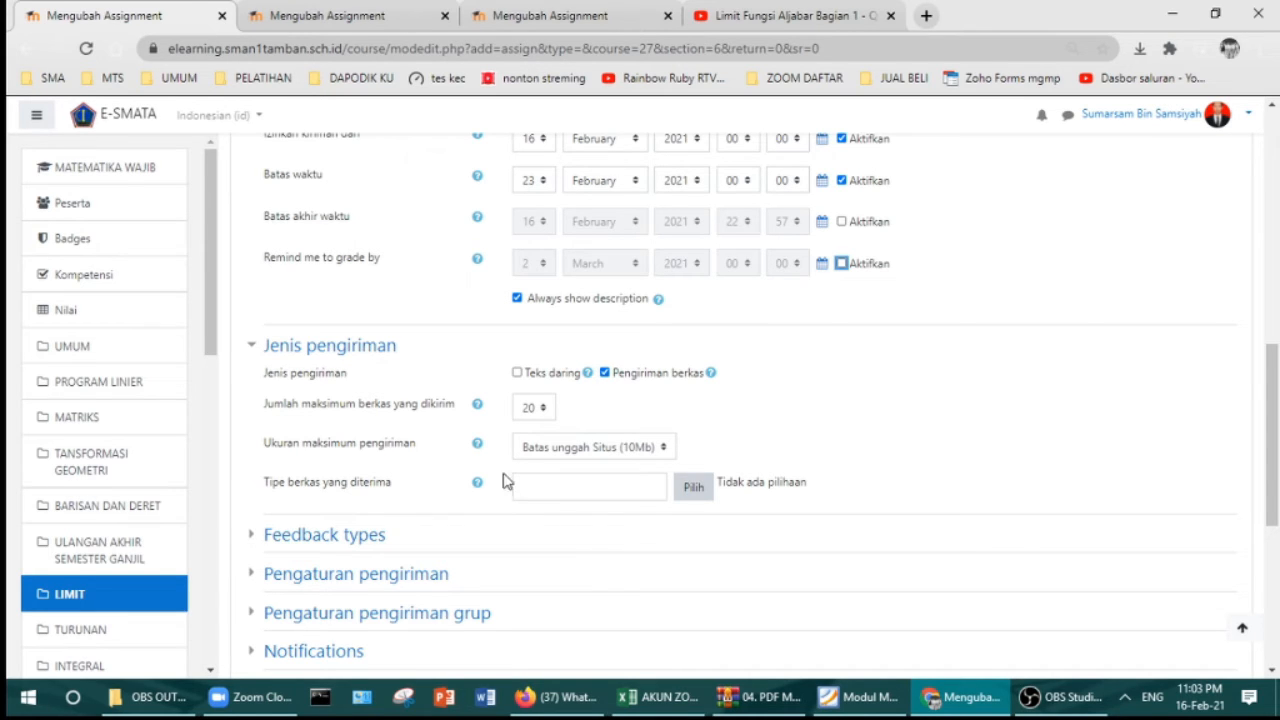
pyautogui.click(540, 452)
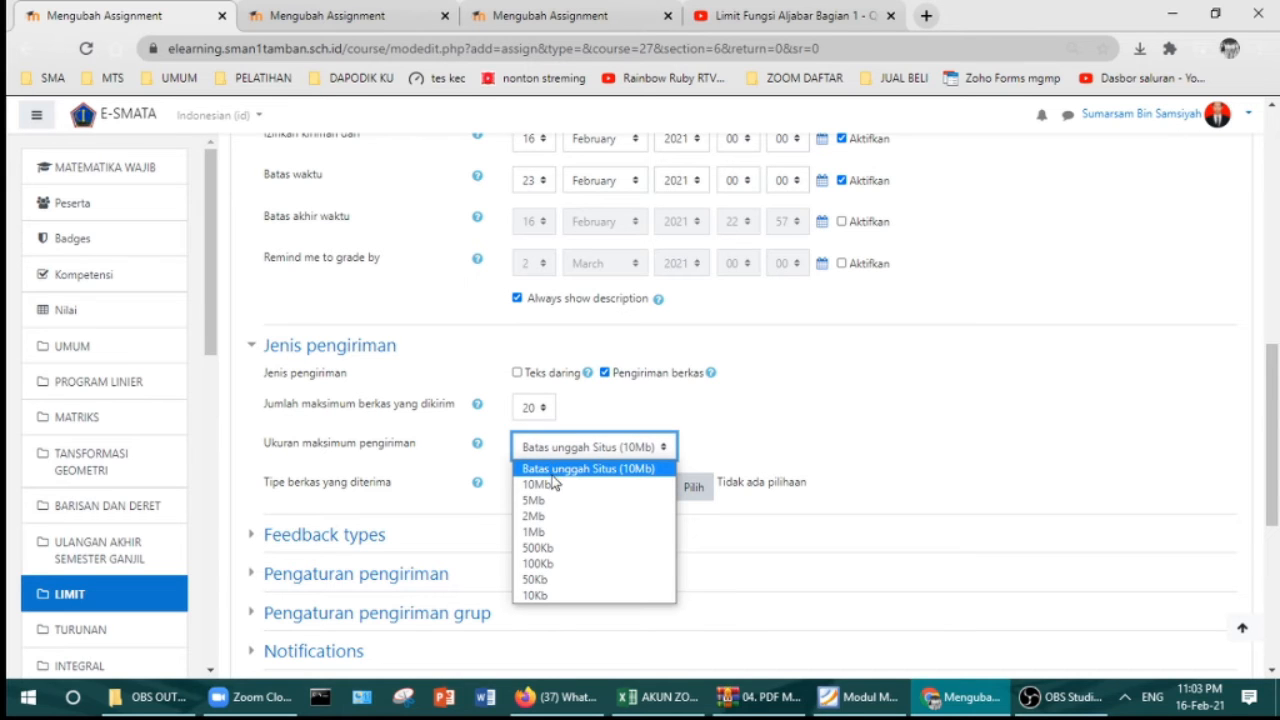
pyautogui.click(838, 418)
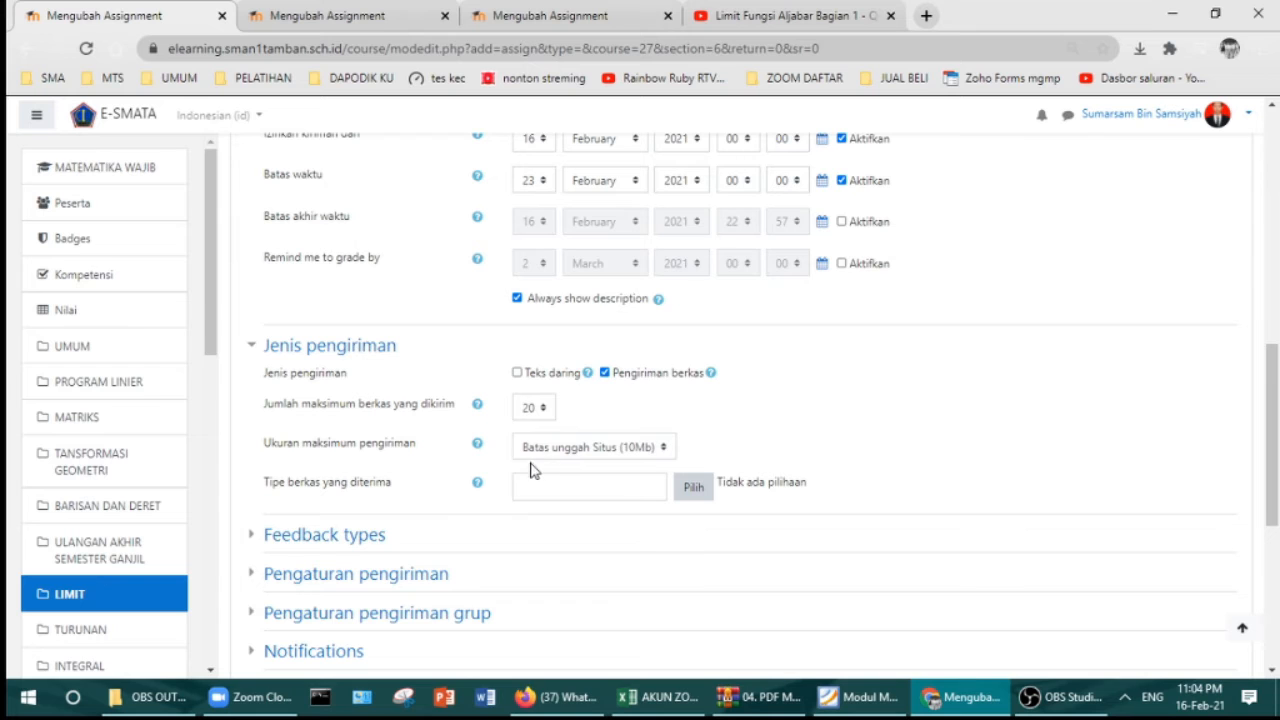
pyautogui.scroll(-1, 529, 472)
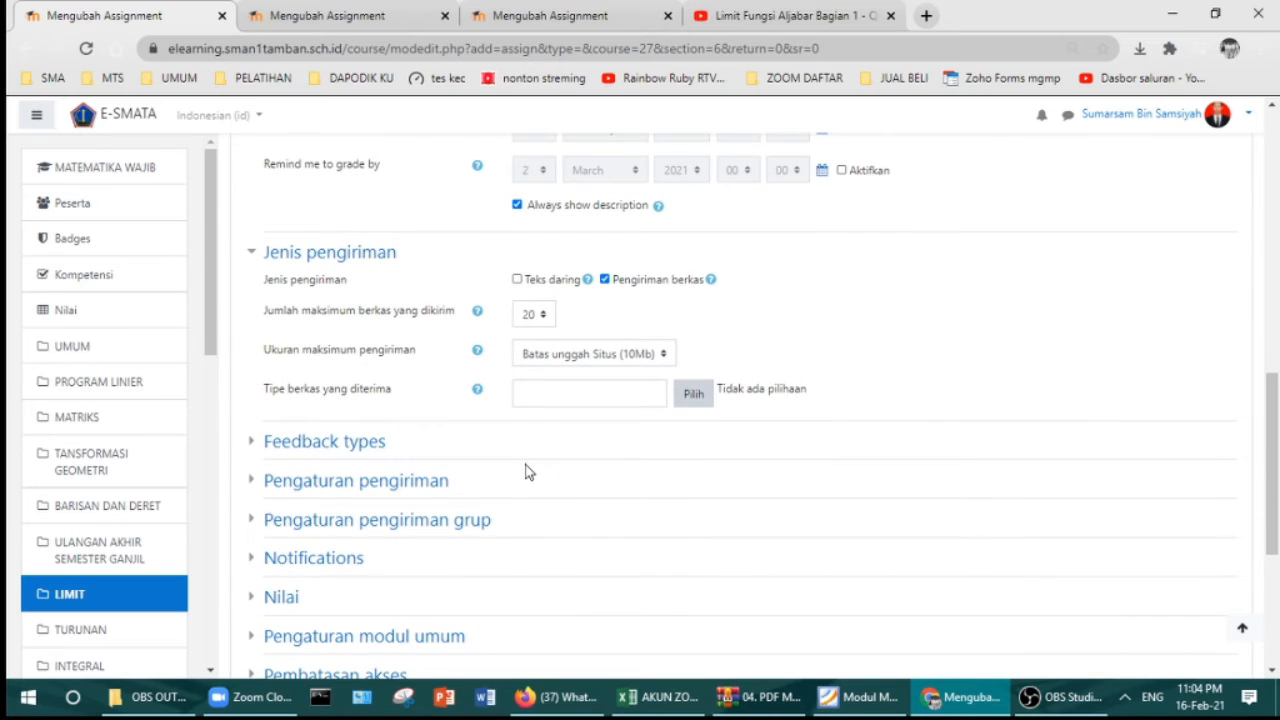
pyautogui.scroll(-1, 529, 472)
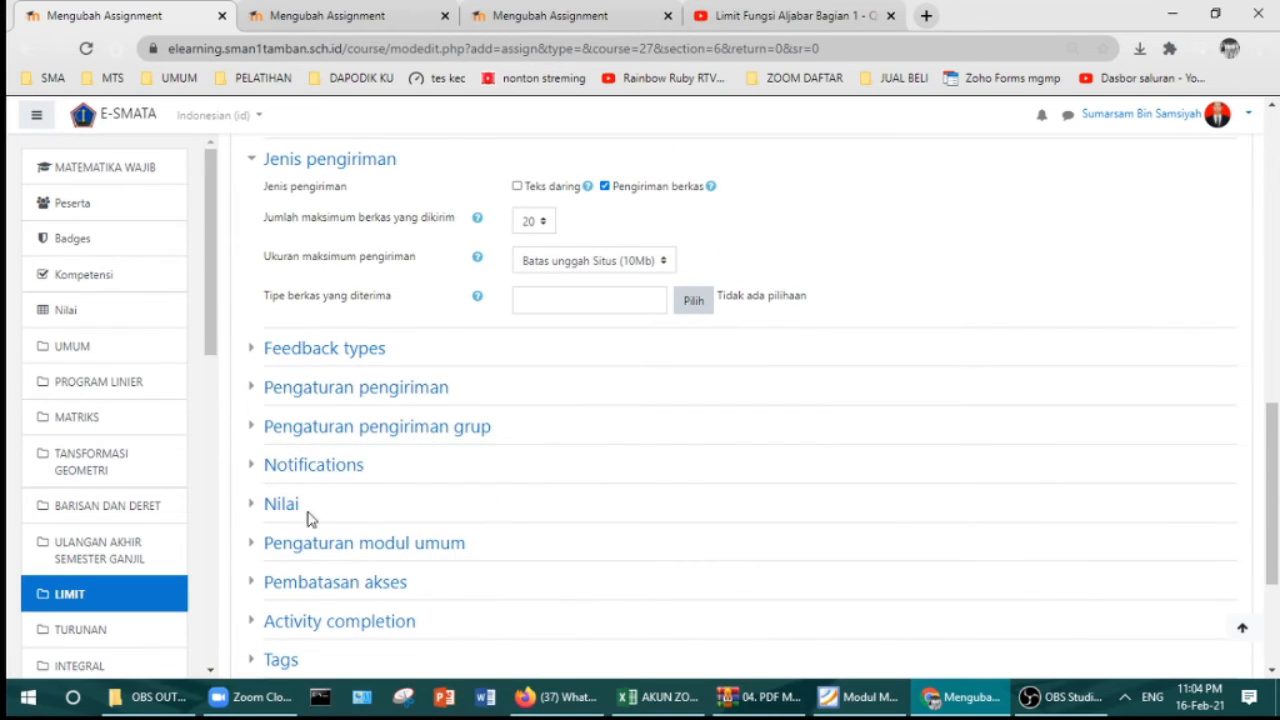
# Step: Add an Activity completion restriction requiring TUGAS 1 to be completed first
pyautogui.scroll(-1, 308, 518)
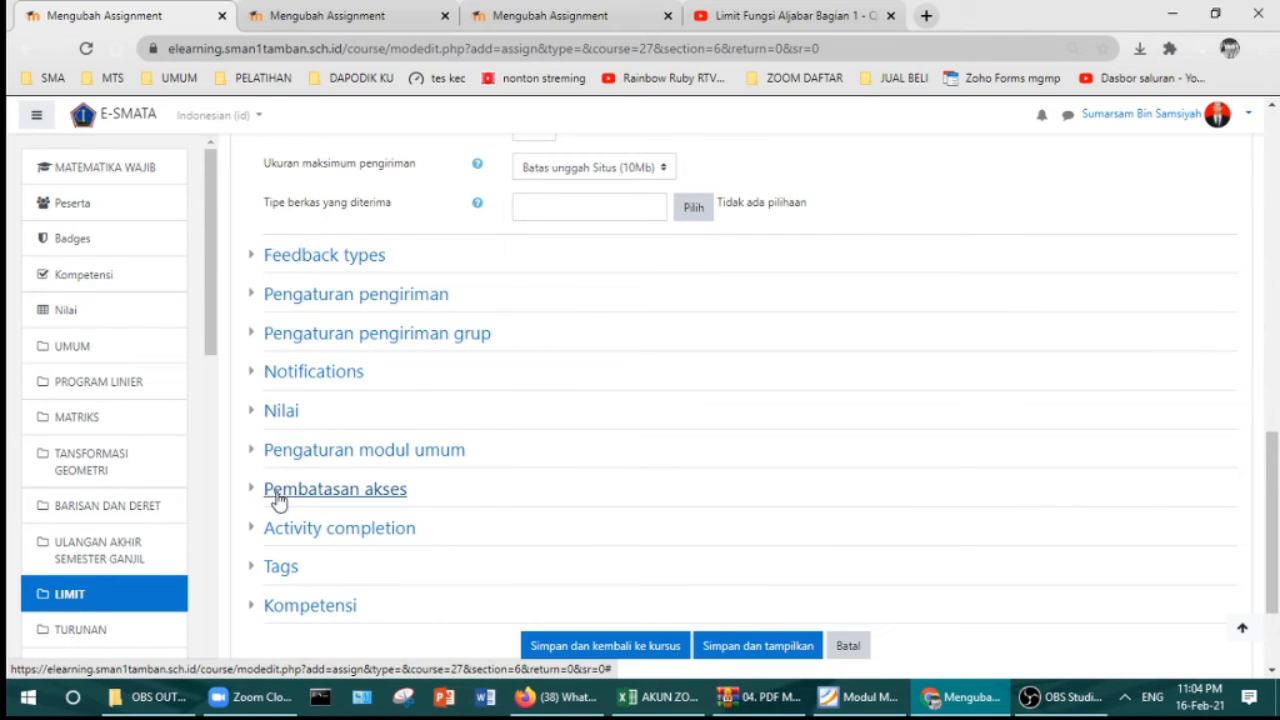
pyautogui.click(281, 500)
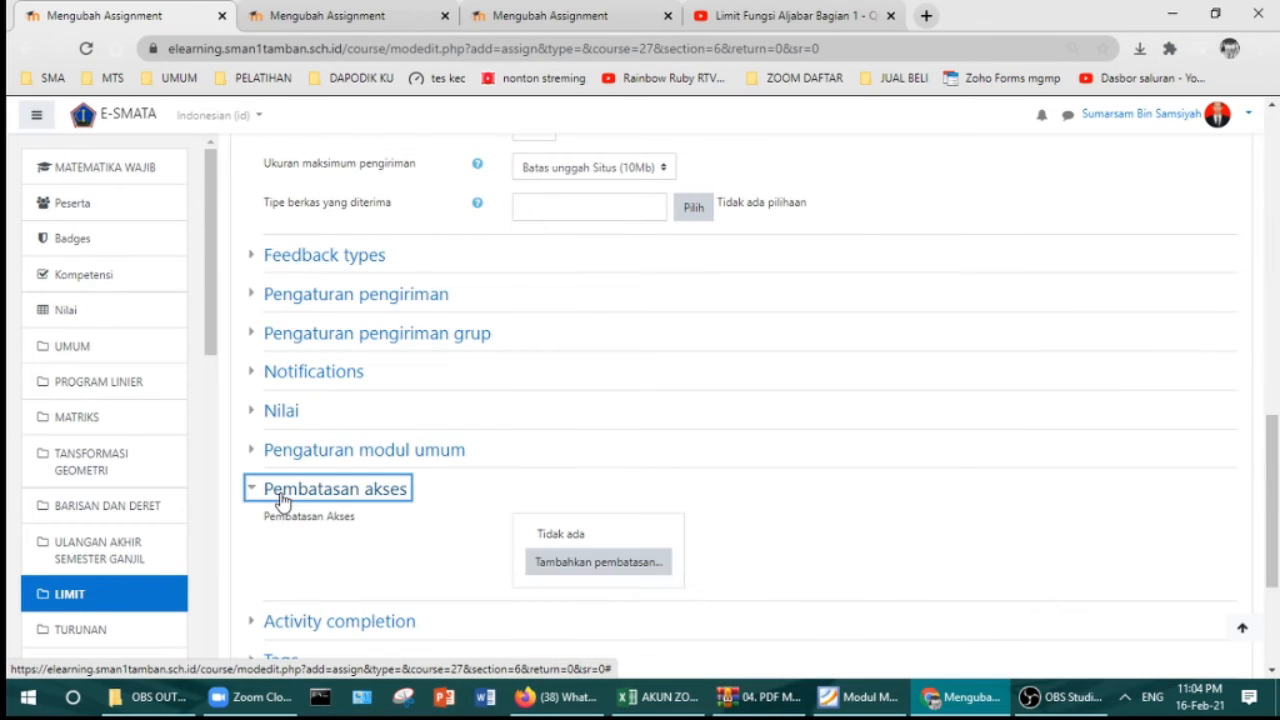
pyautogui.click(597, 563)
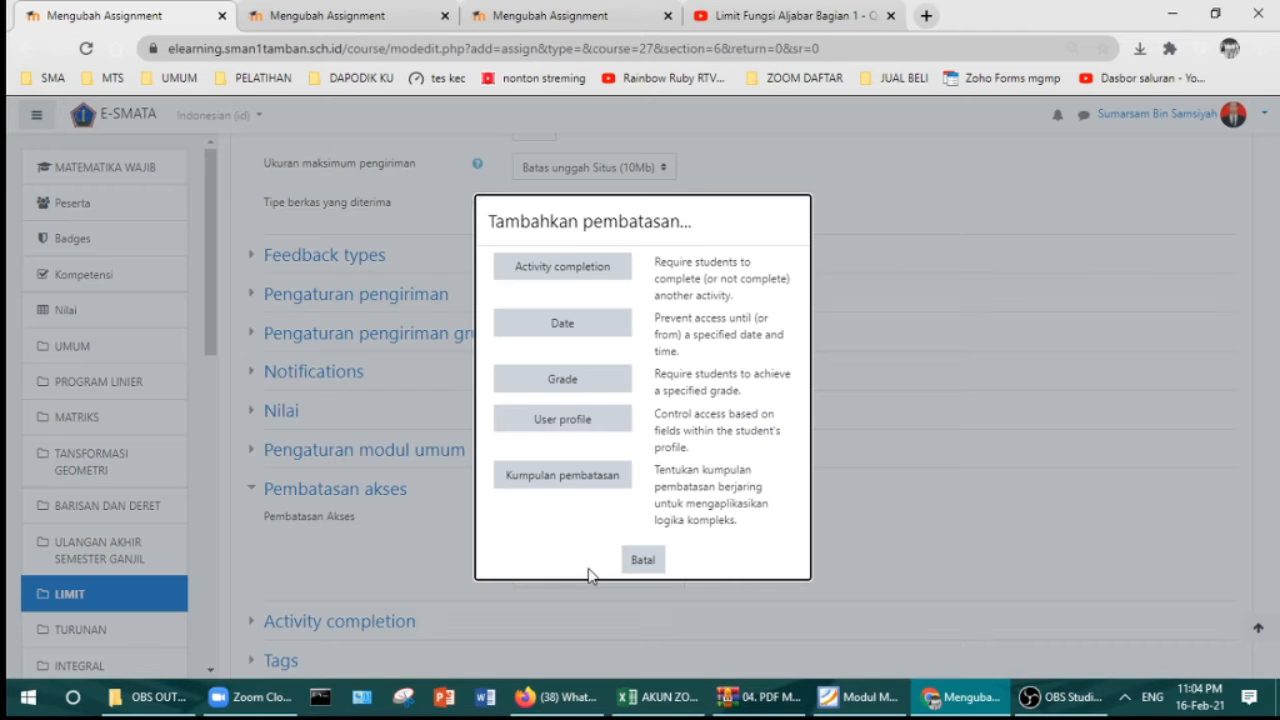
pyautogui.click(576, 264)
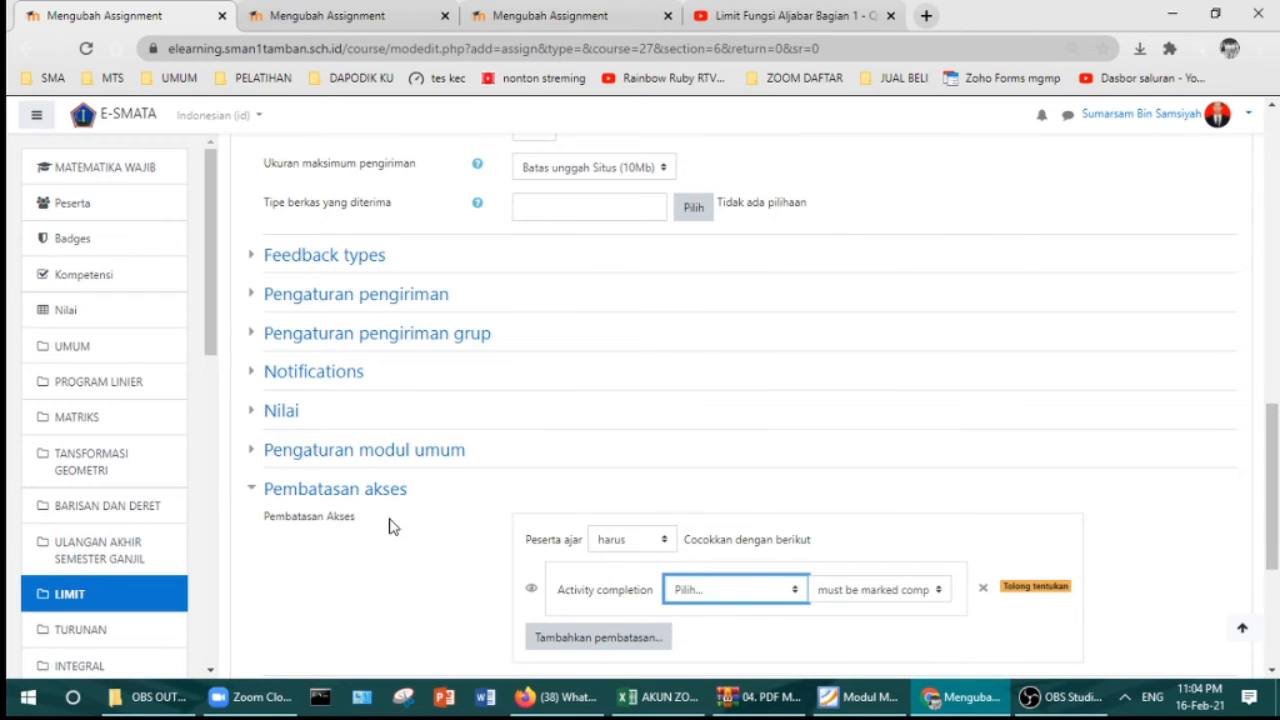
pyautogui.click(713, 593)
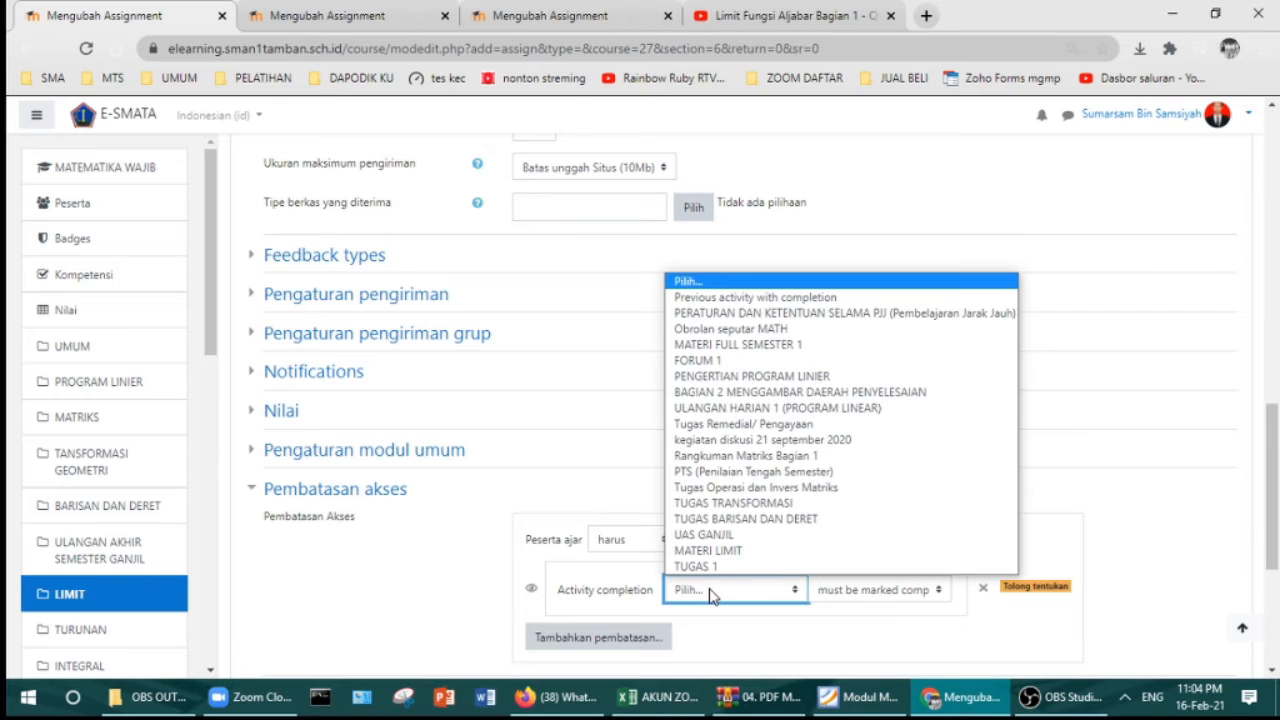
pyautogui.click(714, 567)
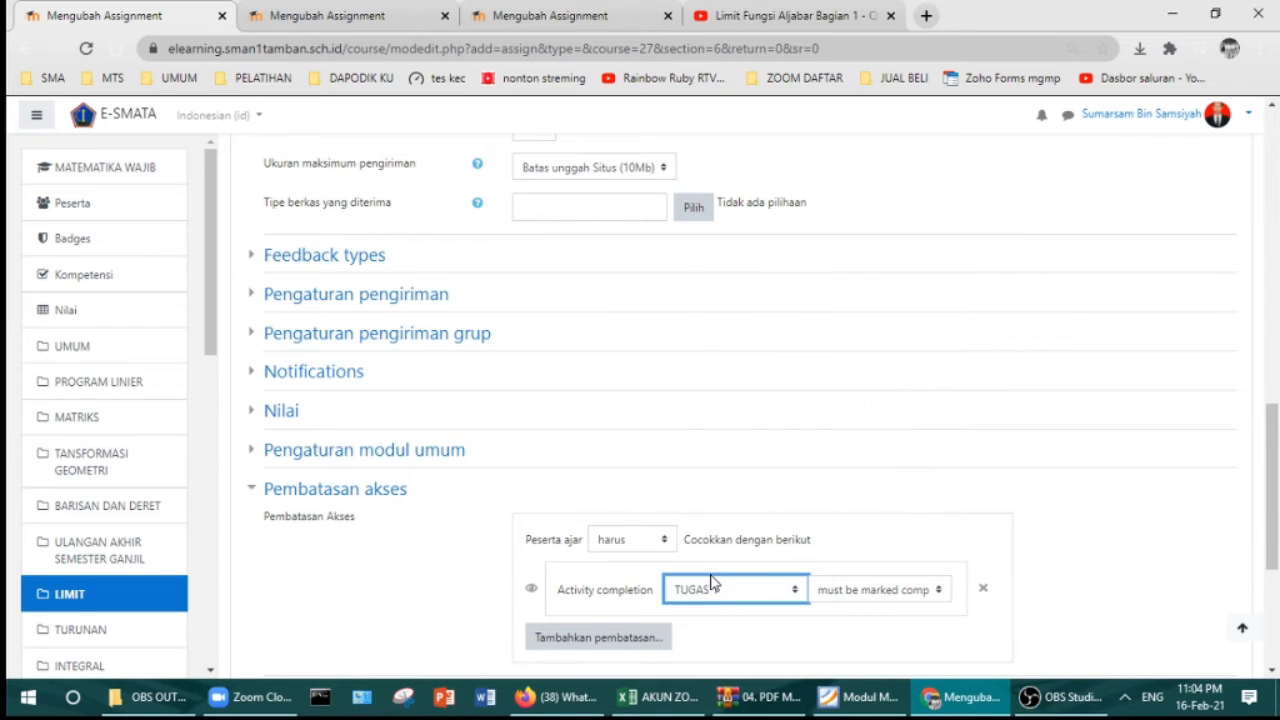
pyautogui.scroll(-2, 707, 583)
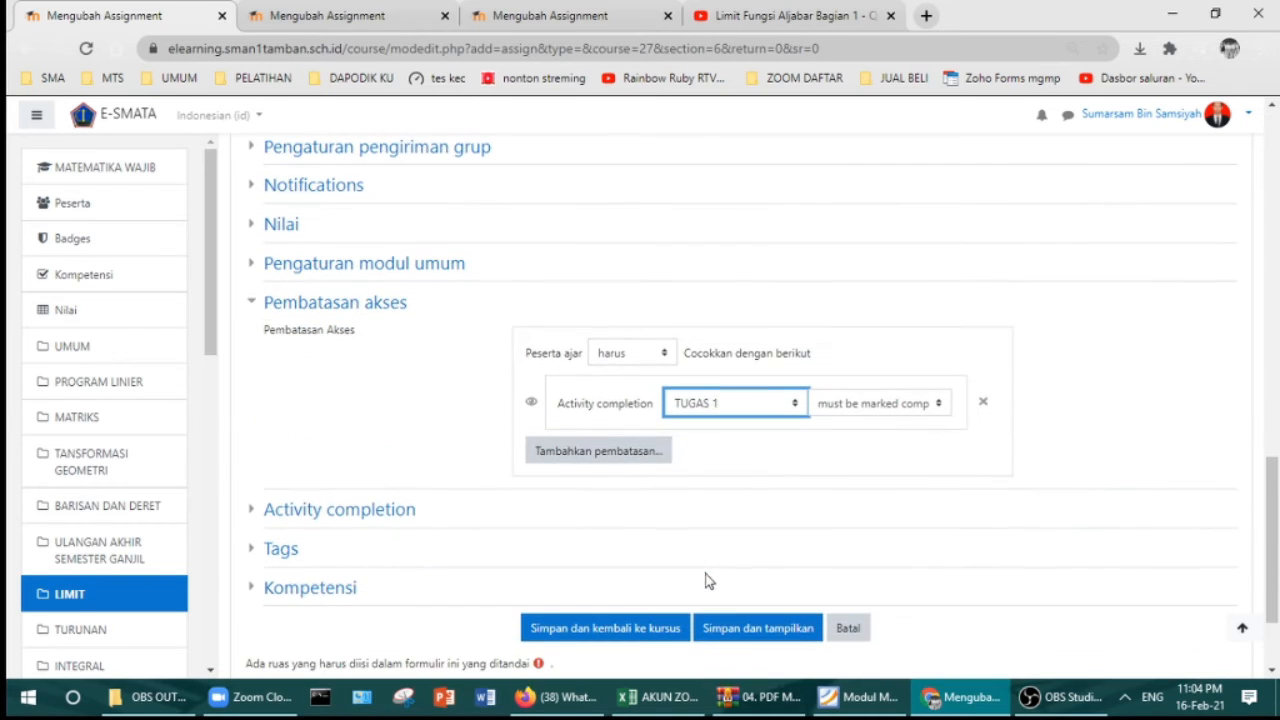
pyautogui.click(367, 506)
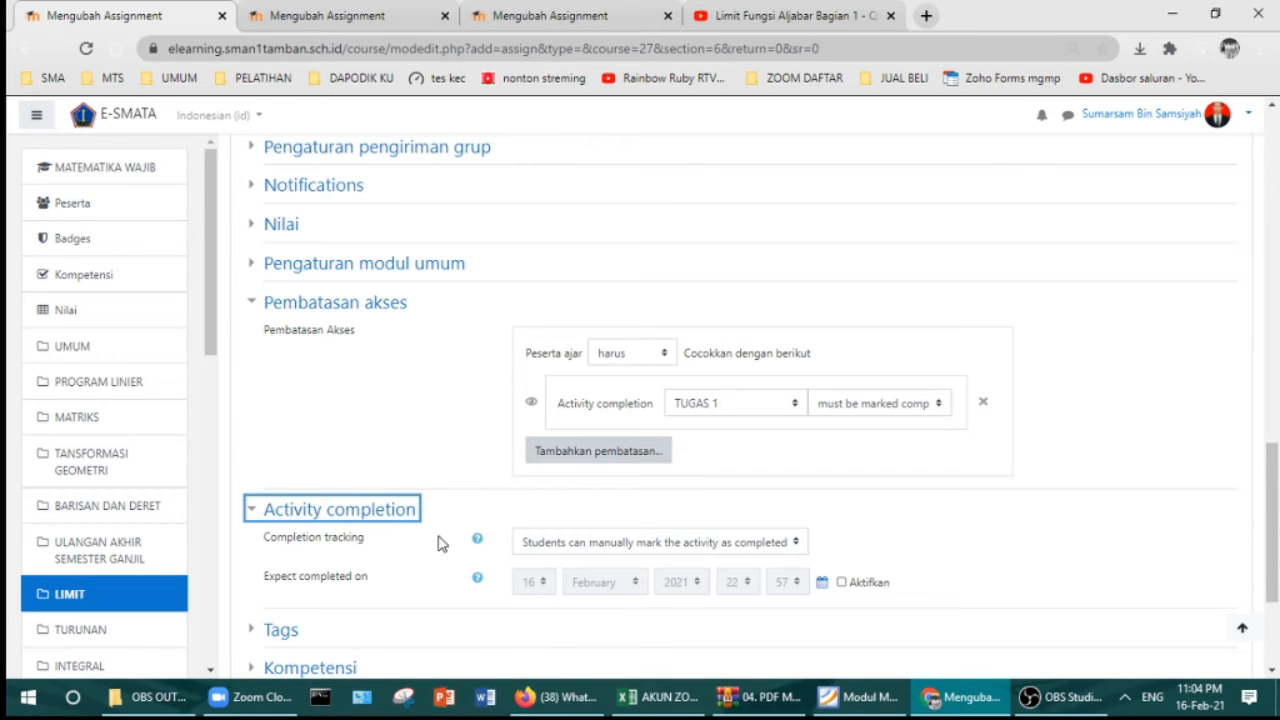
# Step: Set Completion tracking to 'Show activity as complete when conditions are met'
pyautogui.click(558, 552)
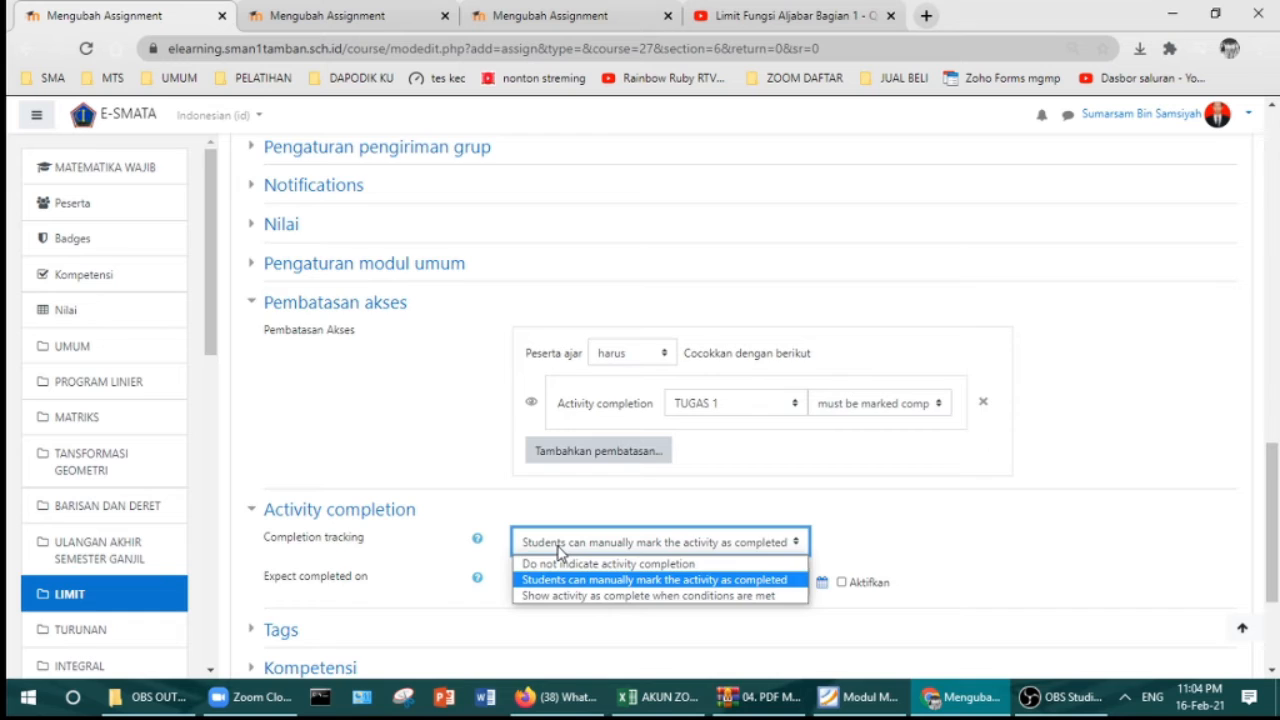
pyautogui.scroll(-1, 557, 575)
pyautogui.click(558, 450)
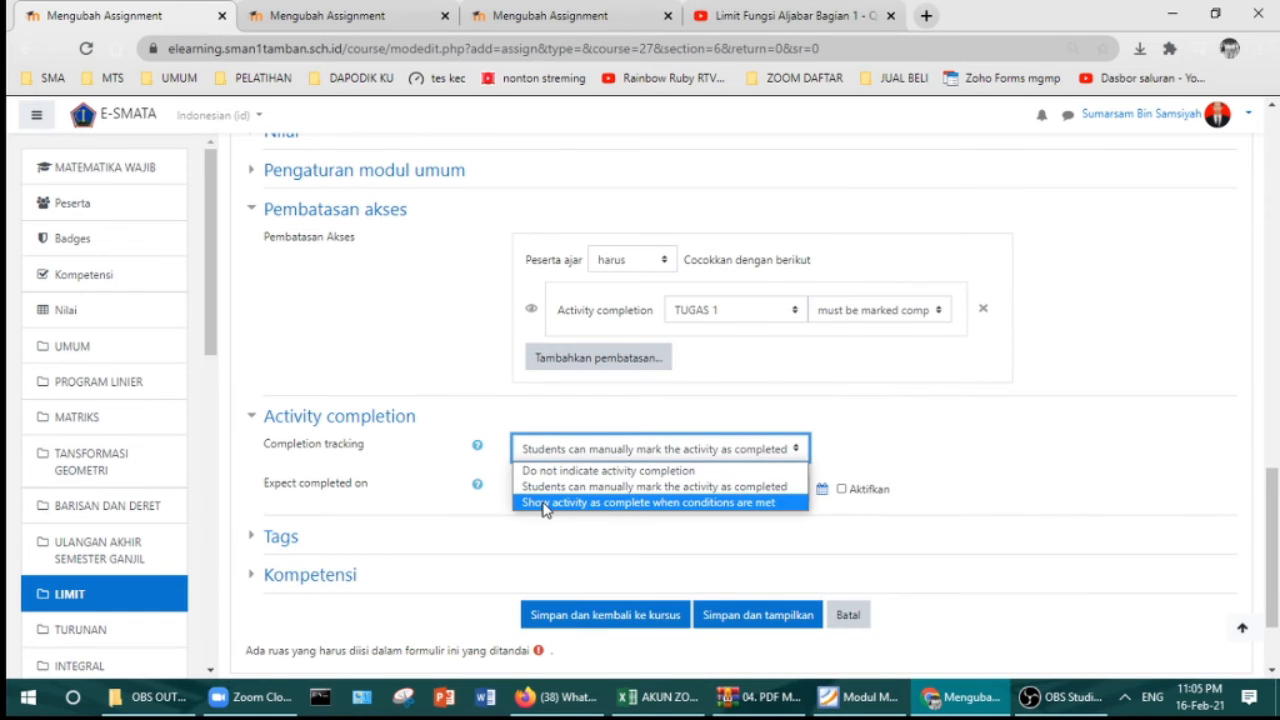
pyautogui.click(545, 505)
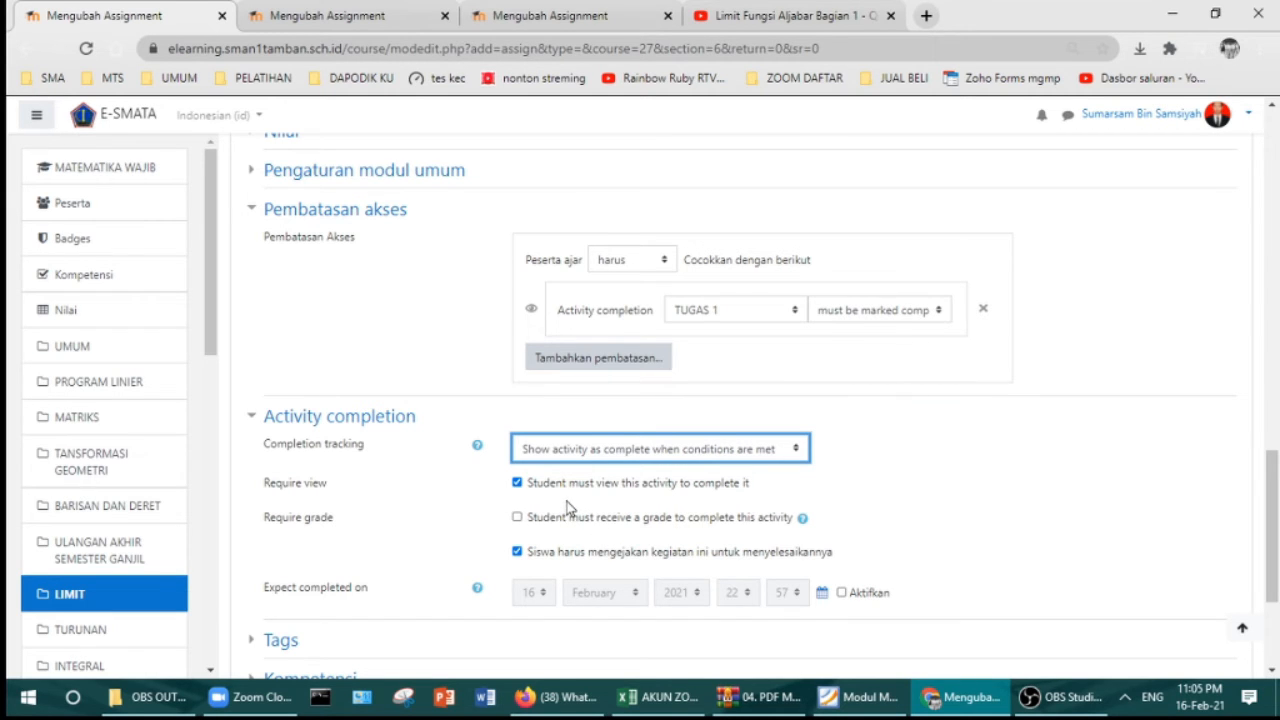
# Step: Save the assignment with Simpan dan kembali ke kursus
pyautogui.scroll(-3, 566, 508)
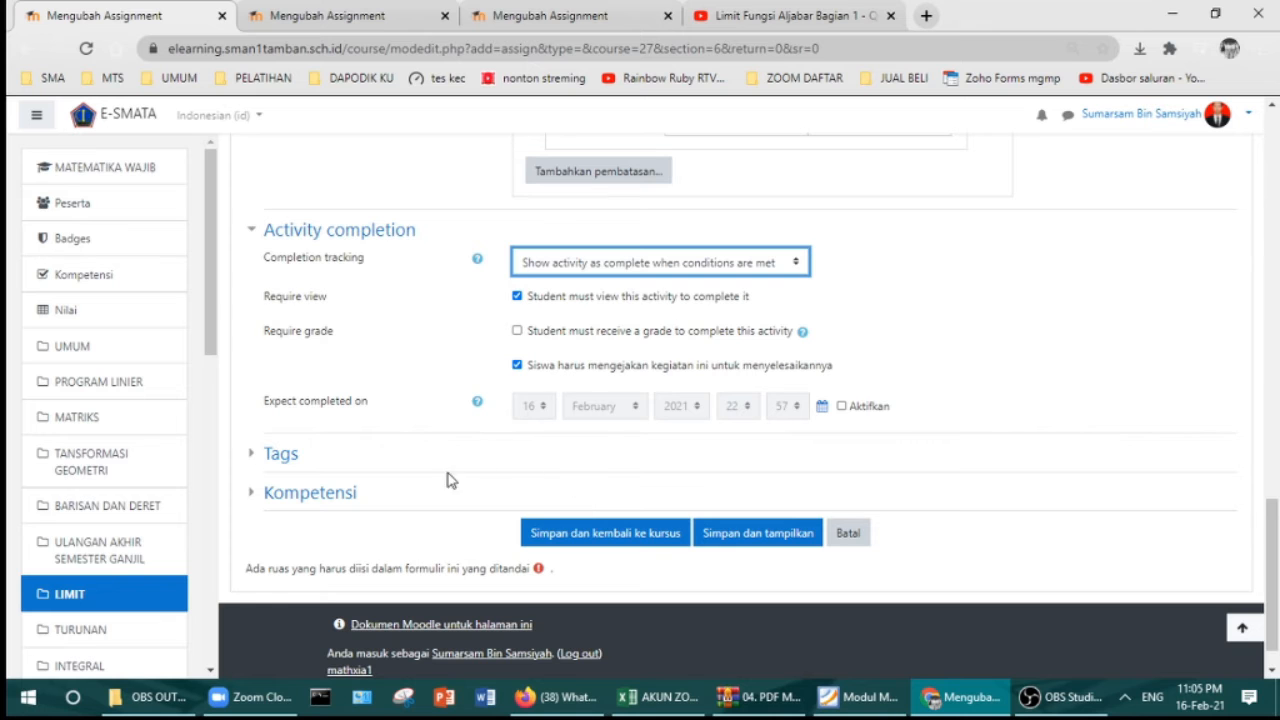
pyautogui.scroll(10, 569, 478)
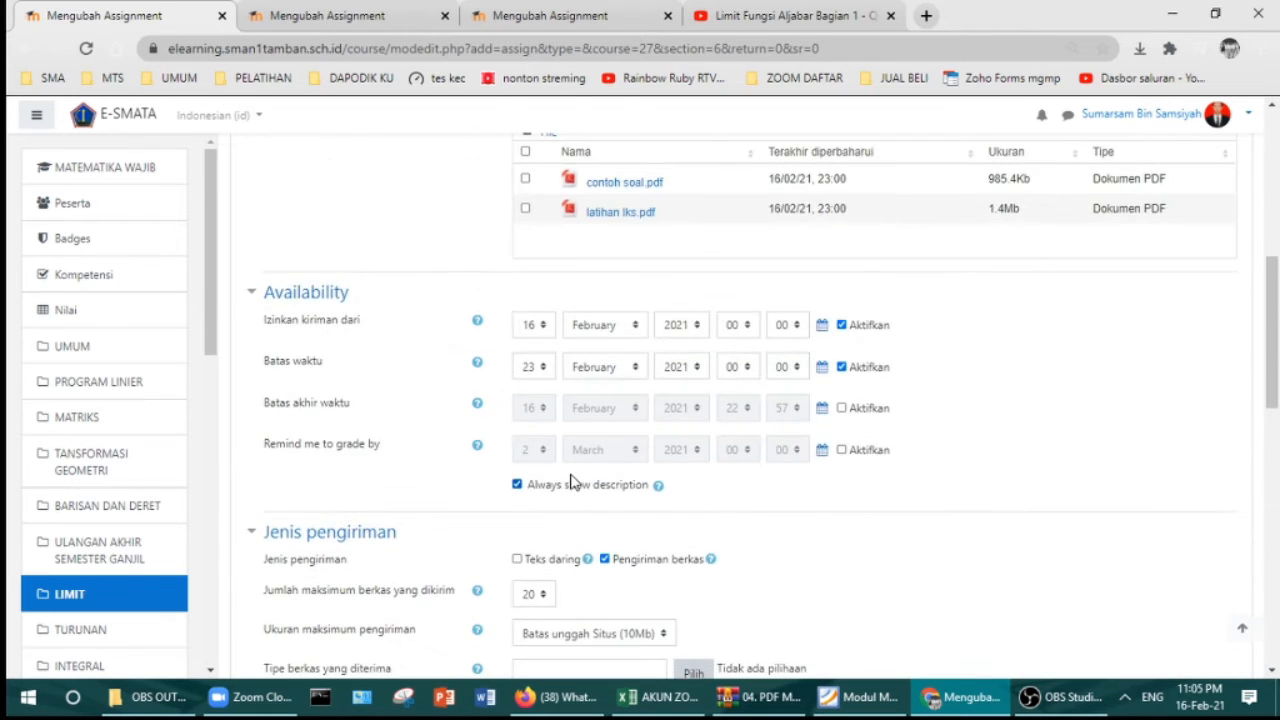
pyautogui.scroll(4, 571, 481)
pyautogui.scroll(-5, 584, 496)
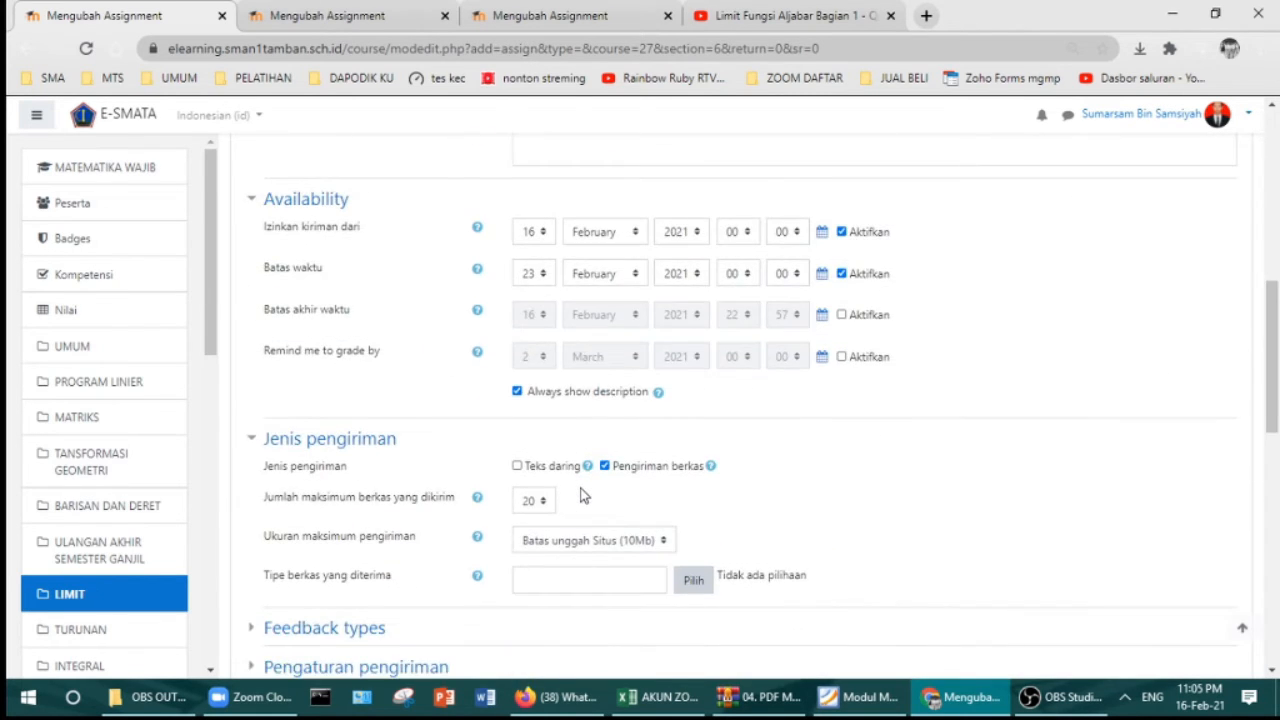
pyautogui.scroll(-12, 584, 496)
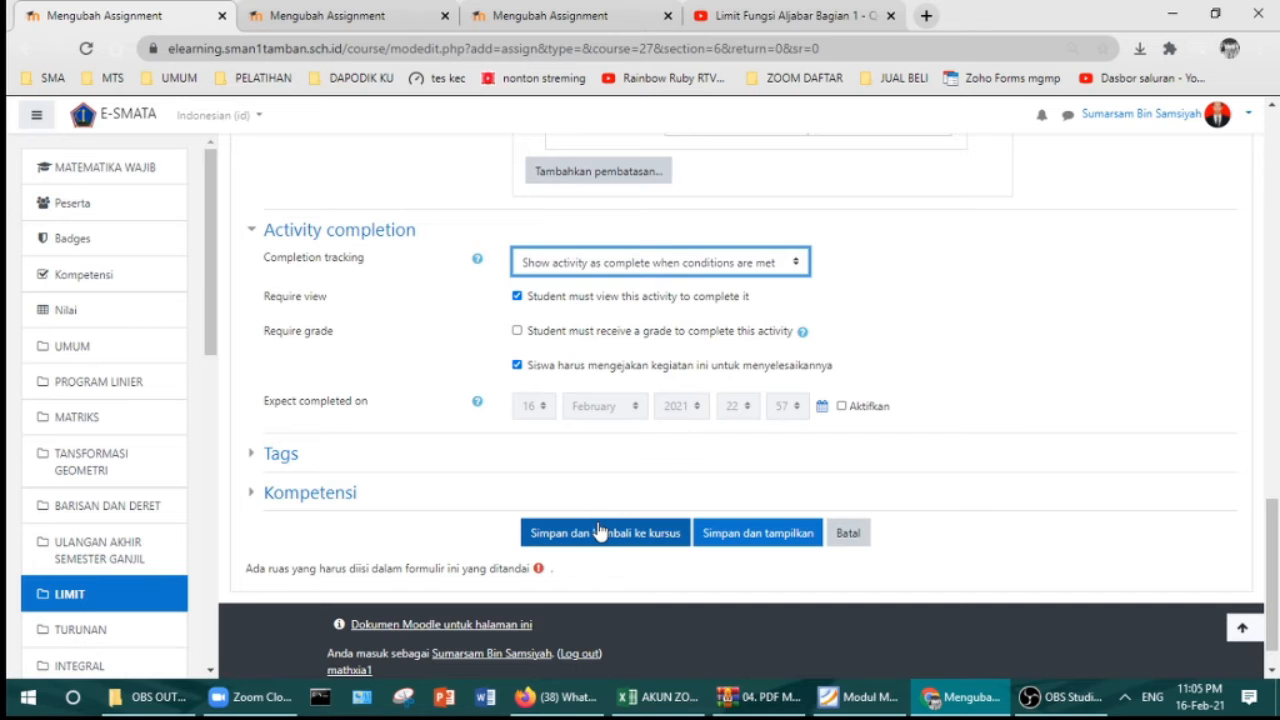
pyautogui.click(600, 532)
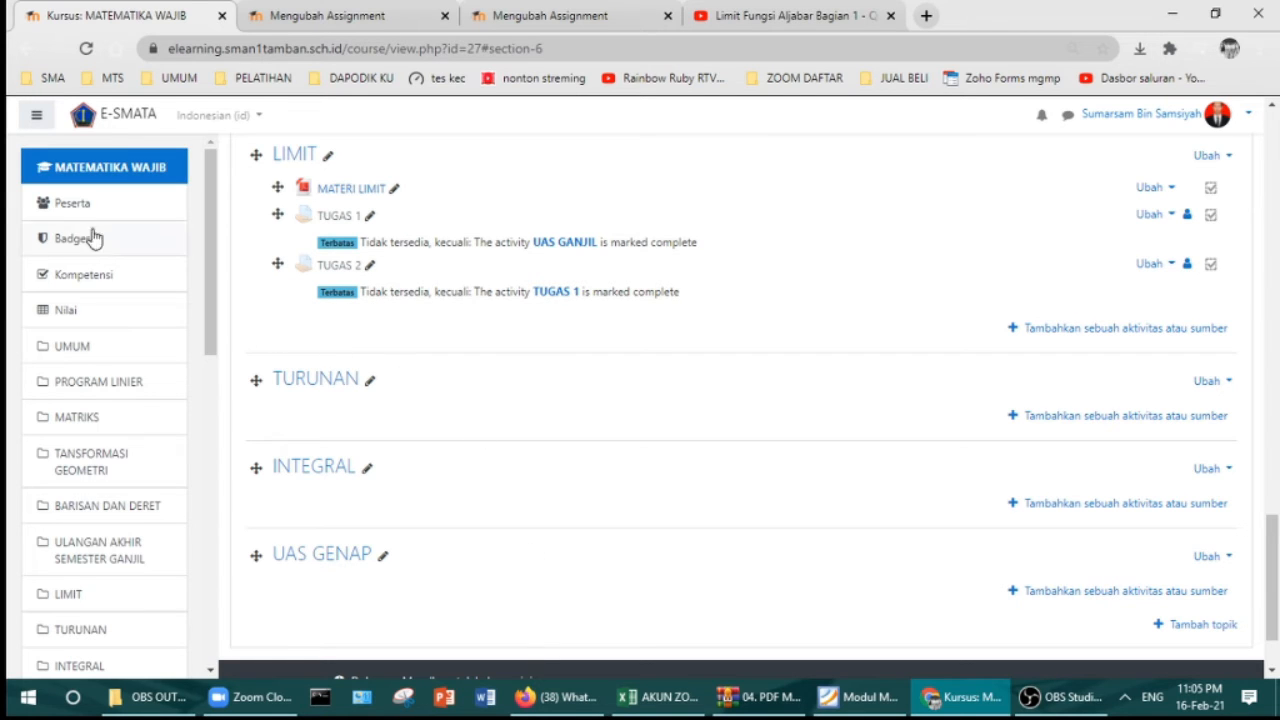
# Step: Open the Peserta list in a new tab and select a student's username
pyautogui.rightClick(78, 201)
pyautogui.click(91, 212)
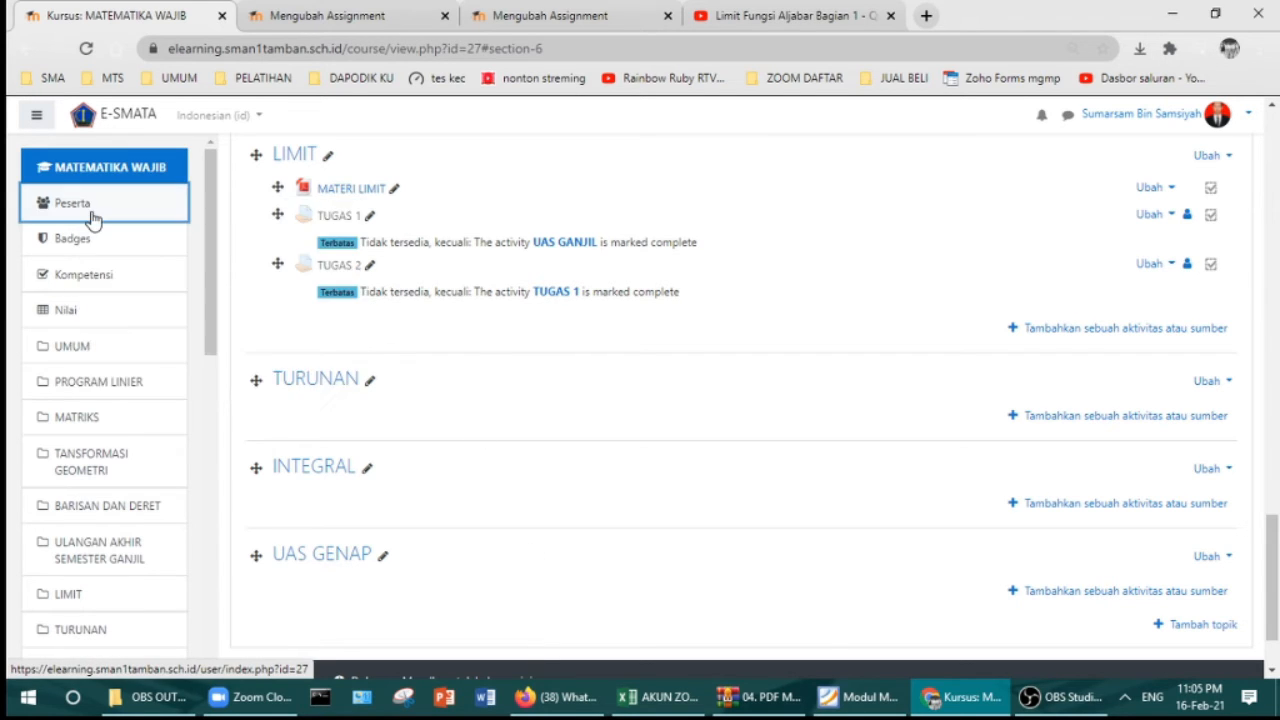
pyautogui.click(285, 17)
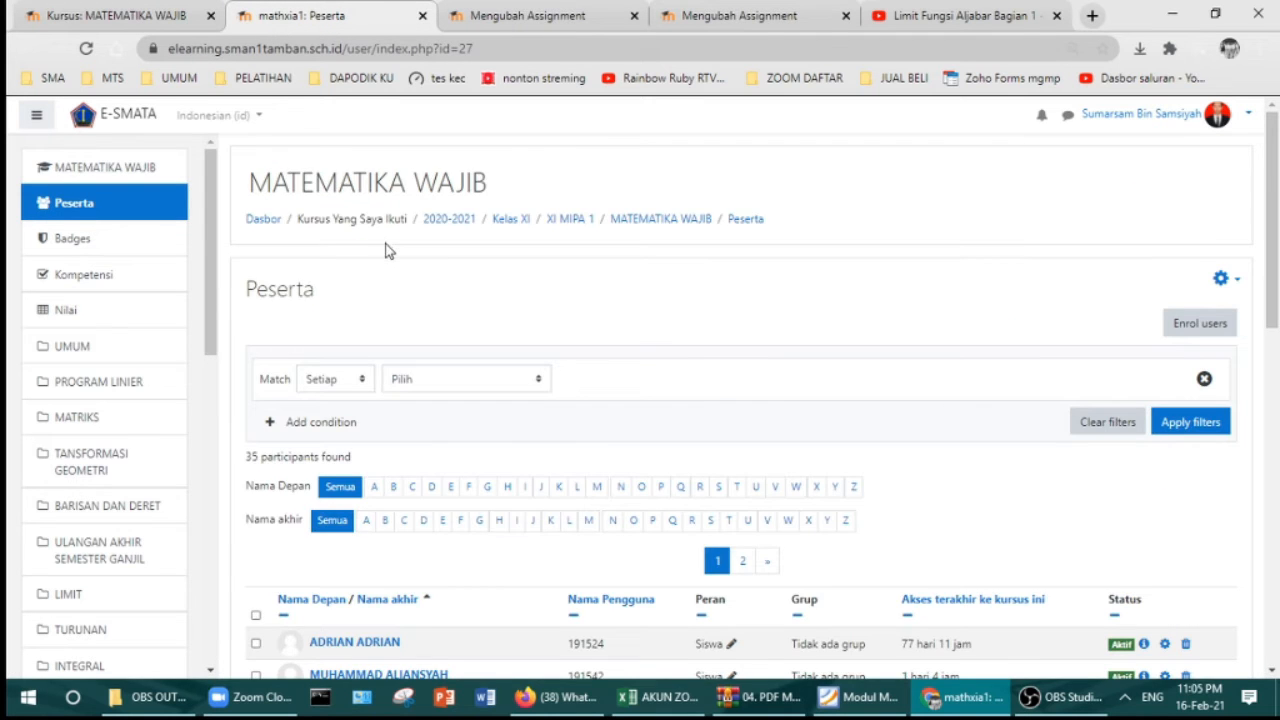
pyautogui.scroll(-5, 389, 251)
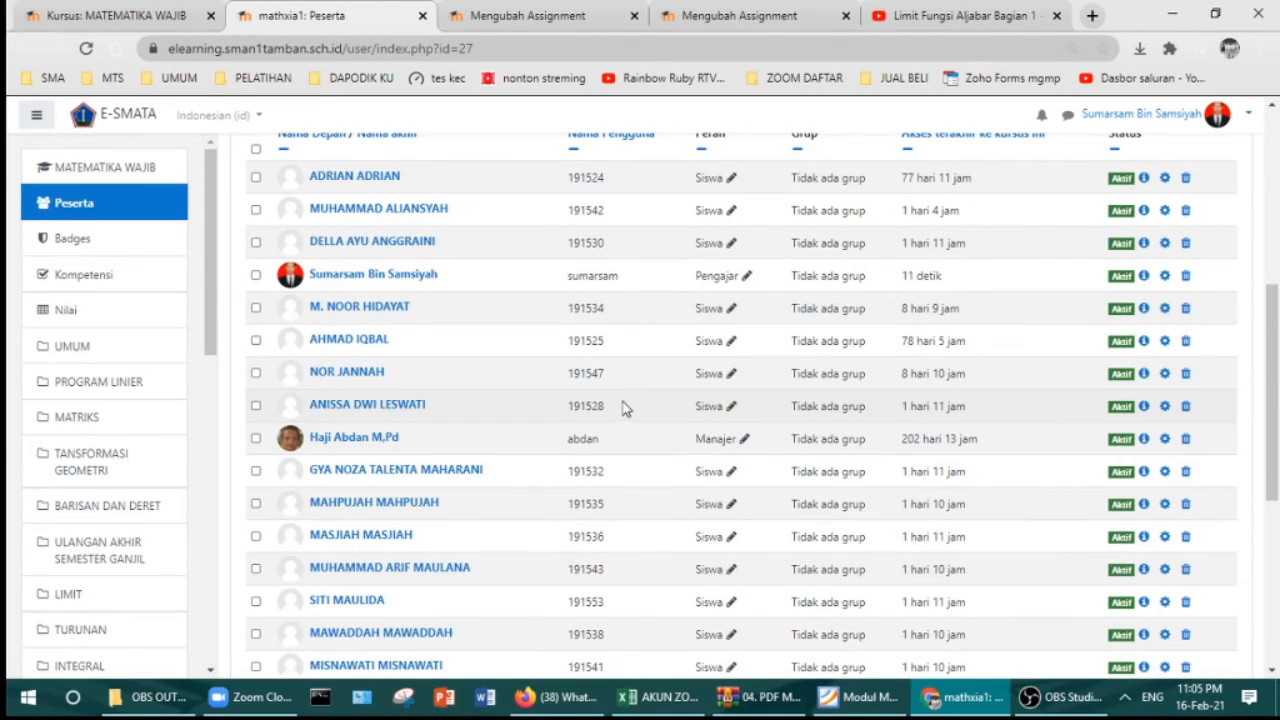
pyautogui.moveTo(632, 379); pyautogui.dragTo(558, 375)
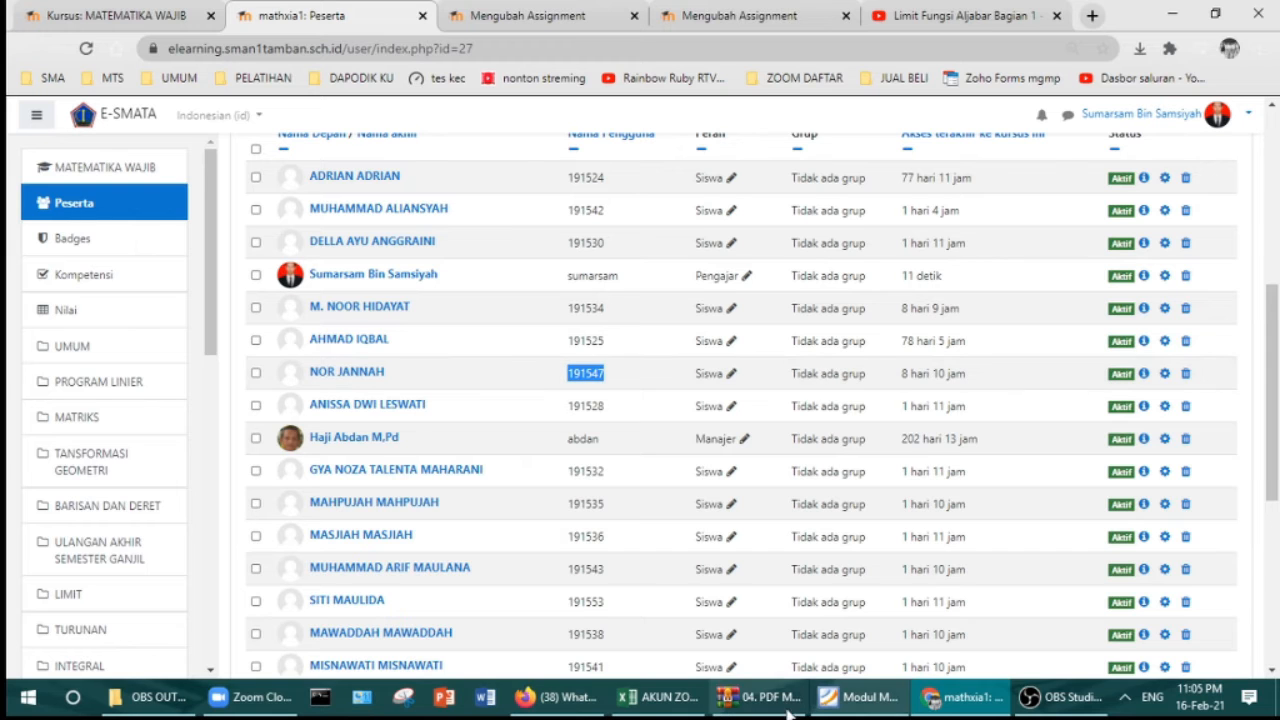
pyautogui.click(555, 697)
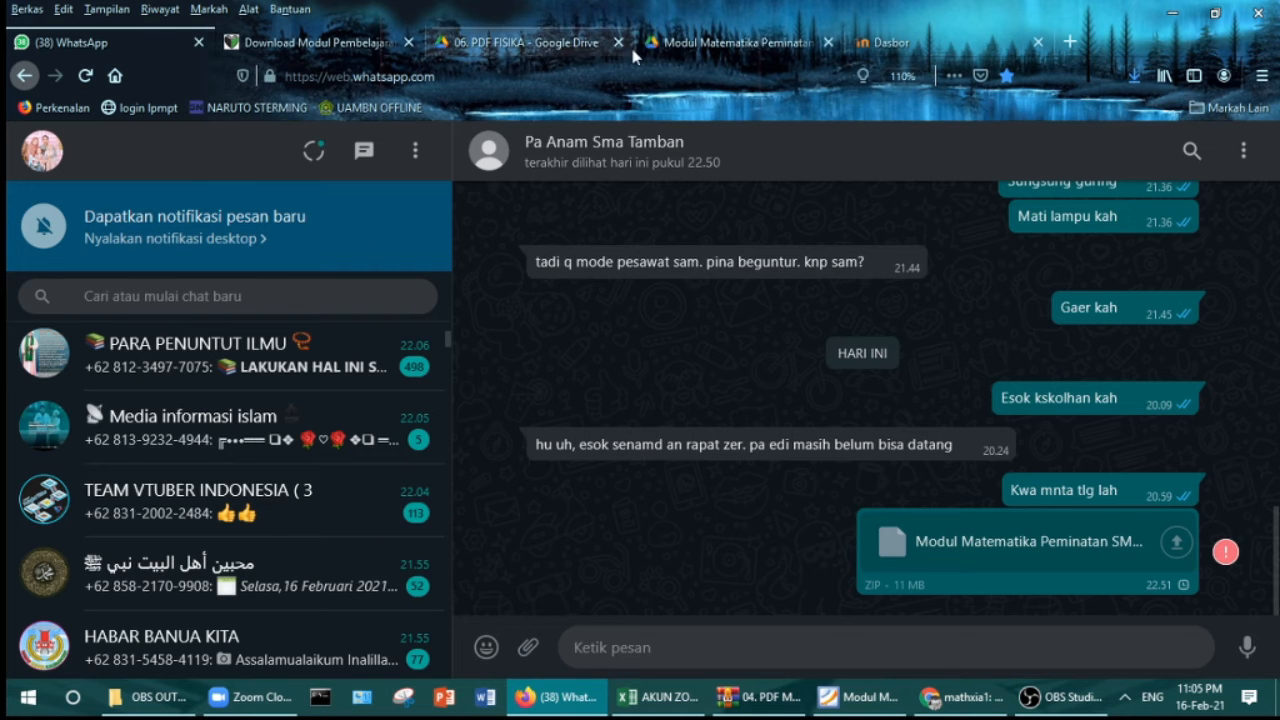
# Step: Clear the expired session on the E-SMATA tab and return to the site's home page
pyautogui.click(915, 40)
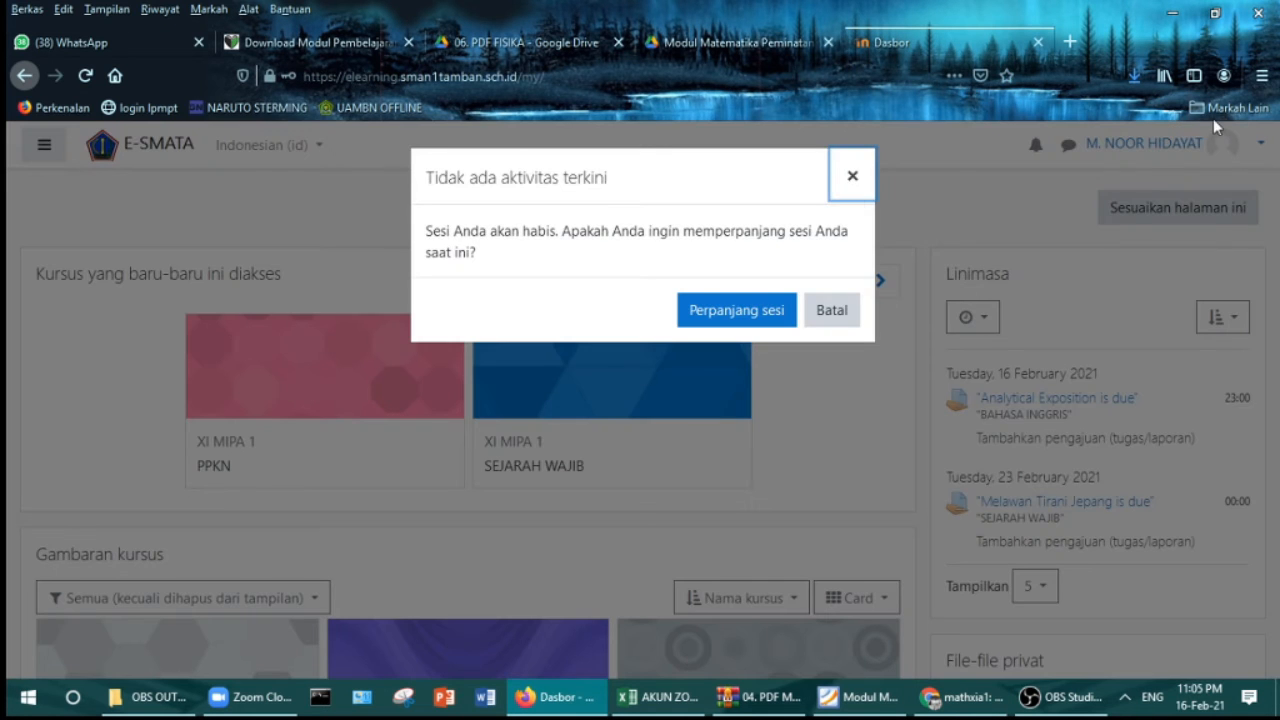
pyautogui.click(852, 176)
pyautogui.click(116, 77)
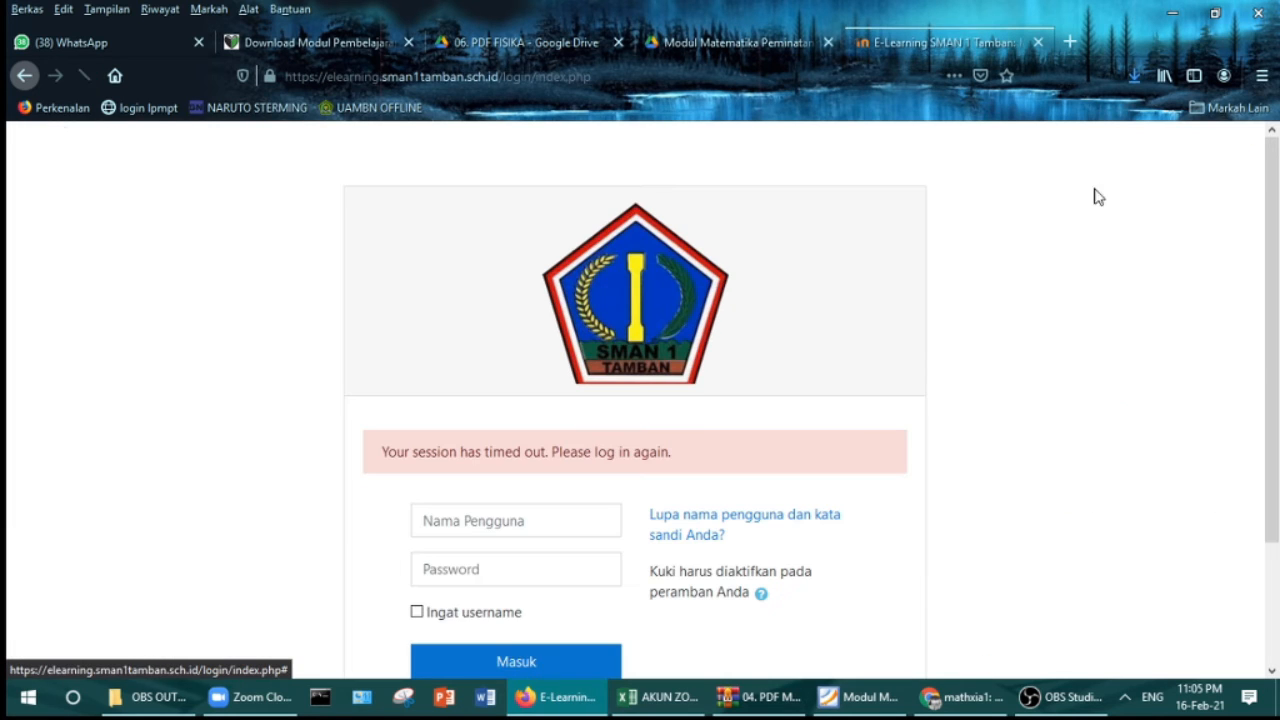
# Step: Log in with the student's username and password, declining to save the login
pyautogui.click(487, 526)
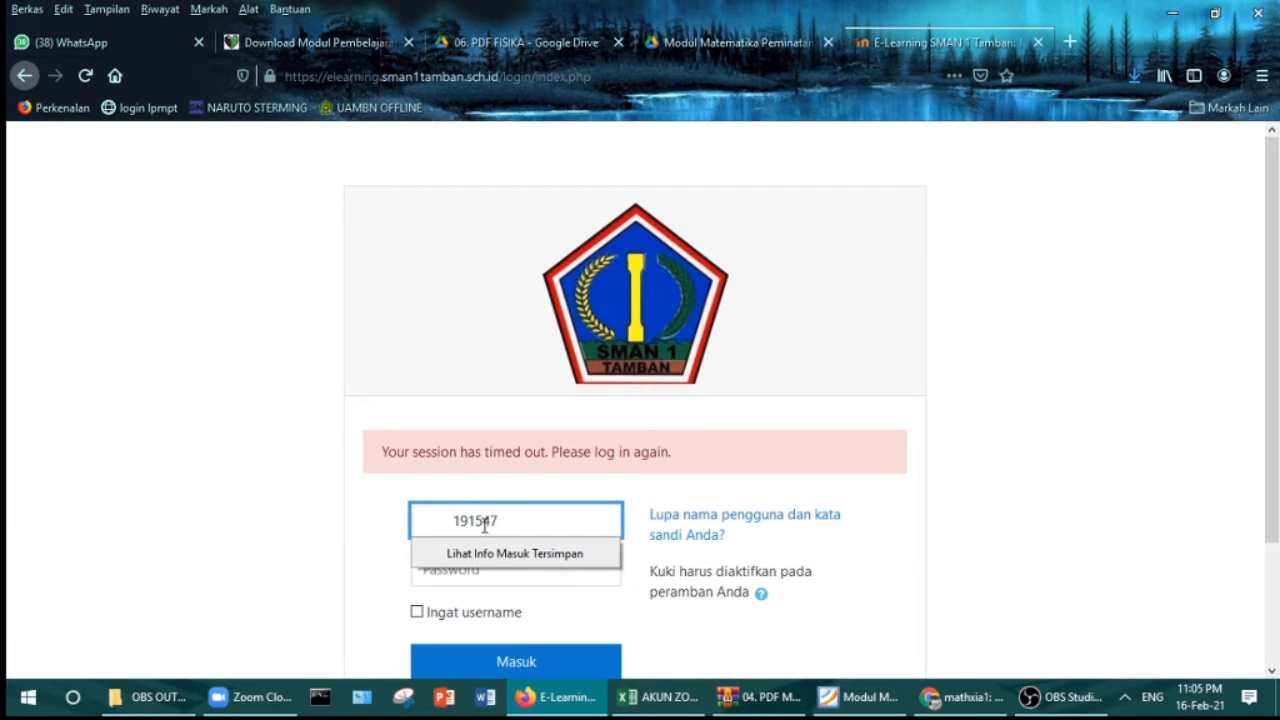
pyautogui.click(452, 518)
pyautogui.click(453, 521)
pyautogui.rightClick(456, 530)
pyautogui.click(452, 572)
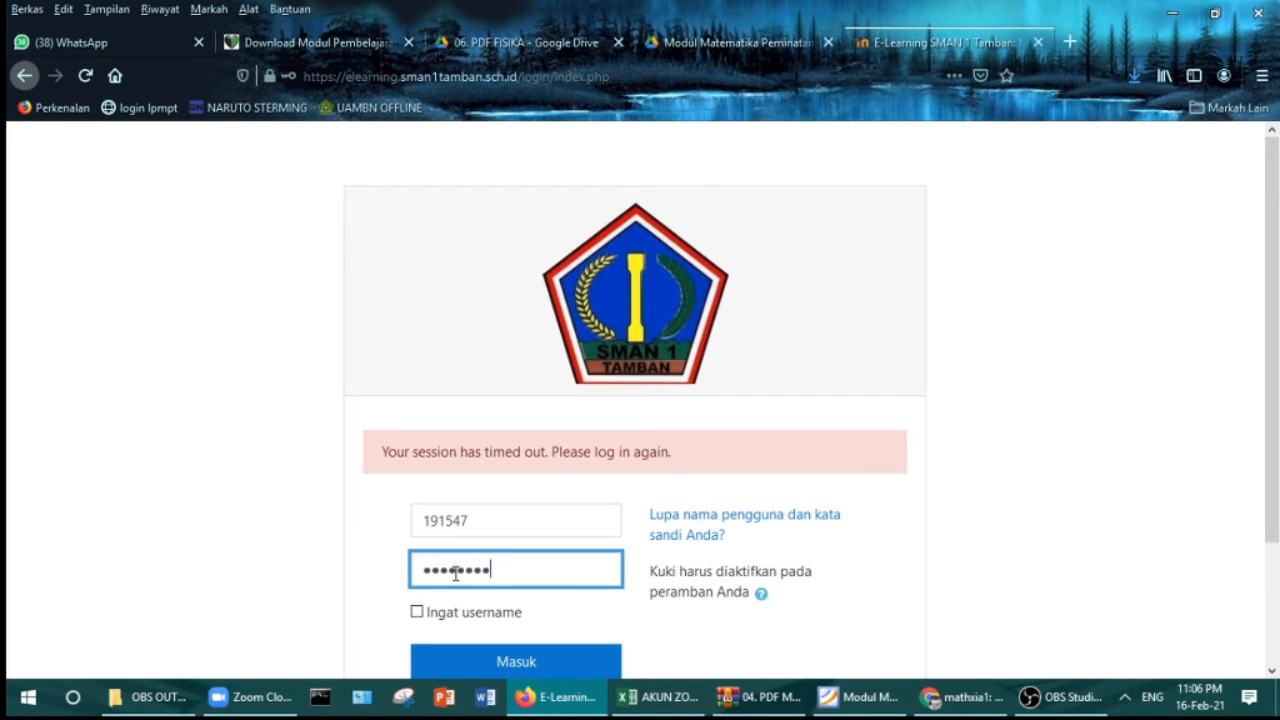
pyautogui.press('Return')
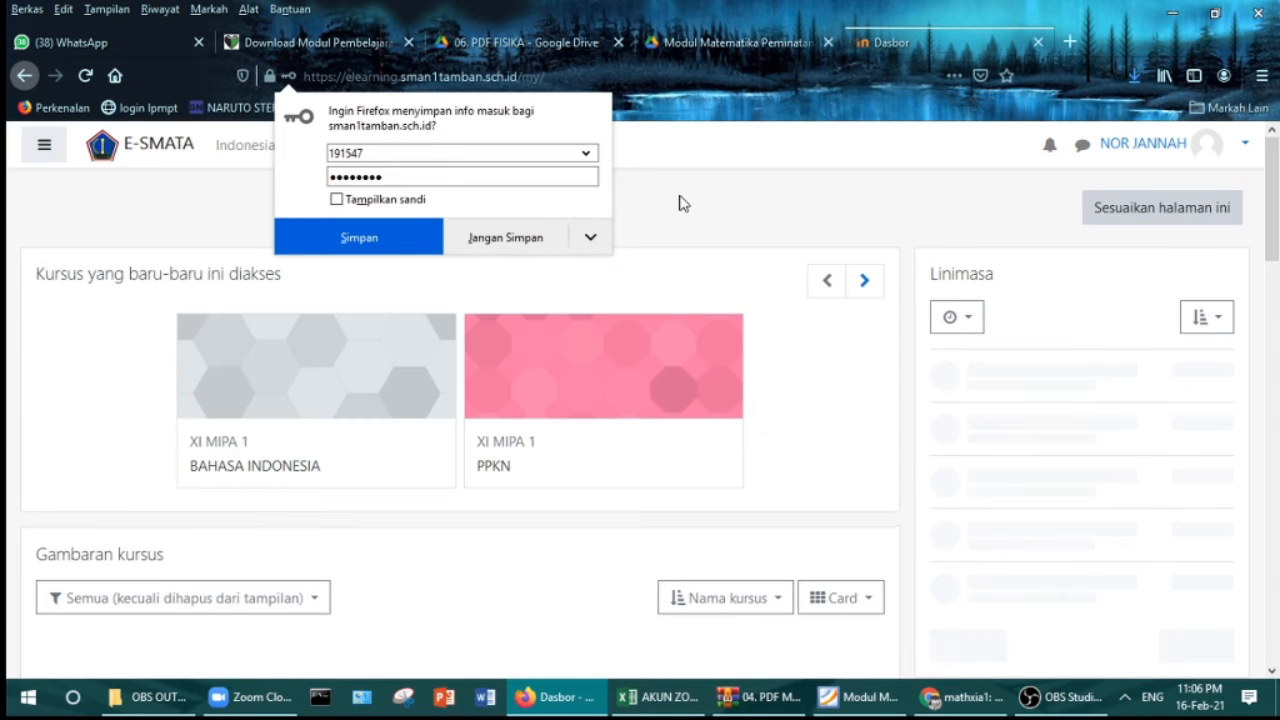
pyautogui.click(679, 203)
pyautogui.scroll(-5, 620, 258)
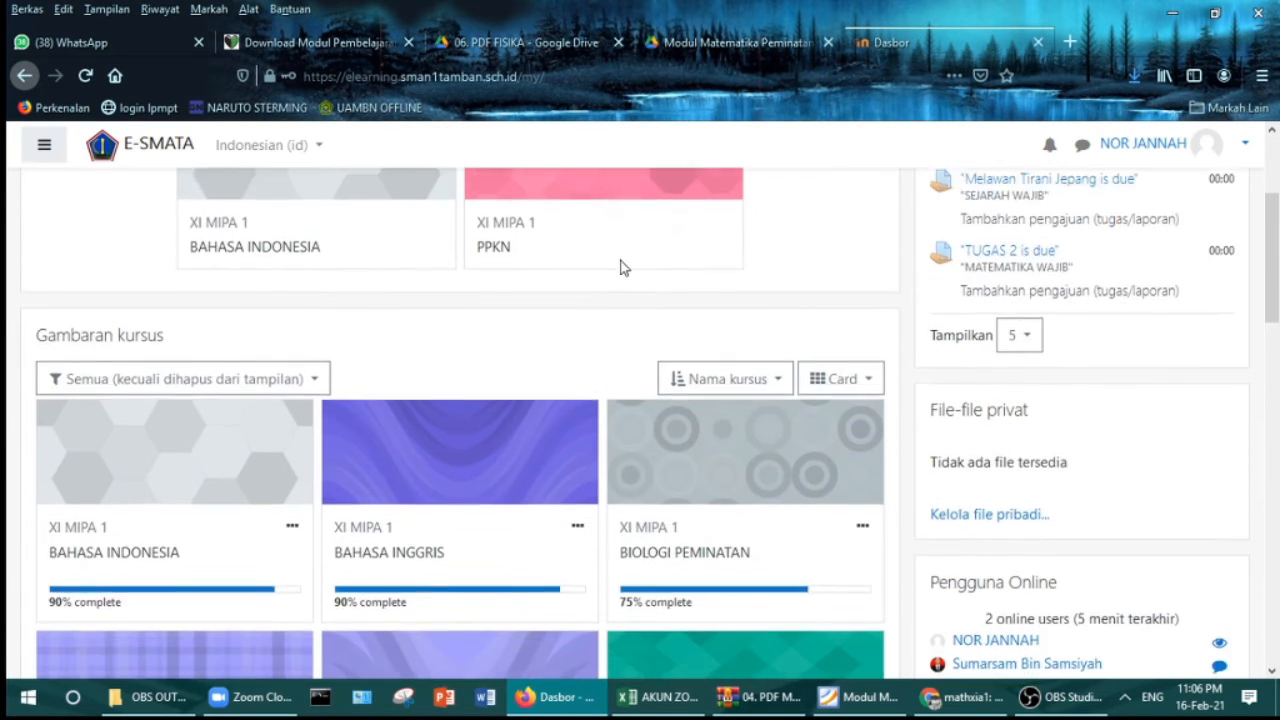
# Step: Open the MATEMATIKA WAJIB course and scroll down to its LIMIT section
pyautogui.scroll(-3, 624, 275)
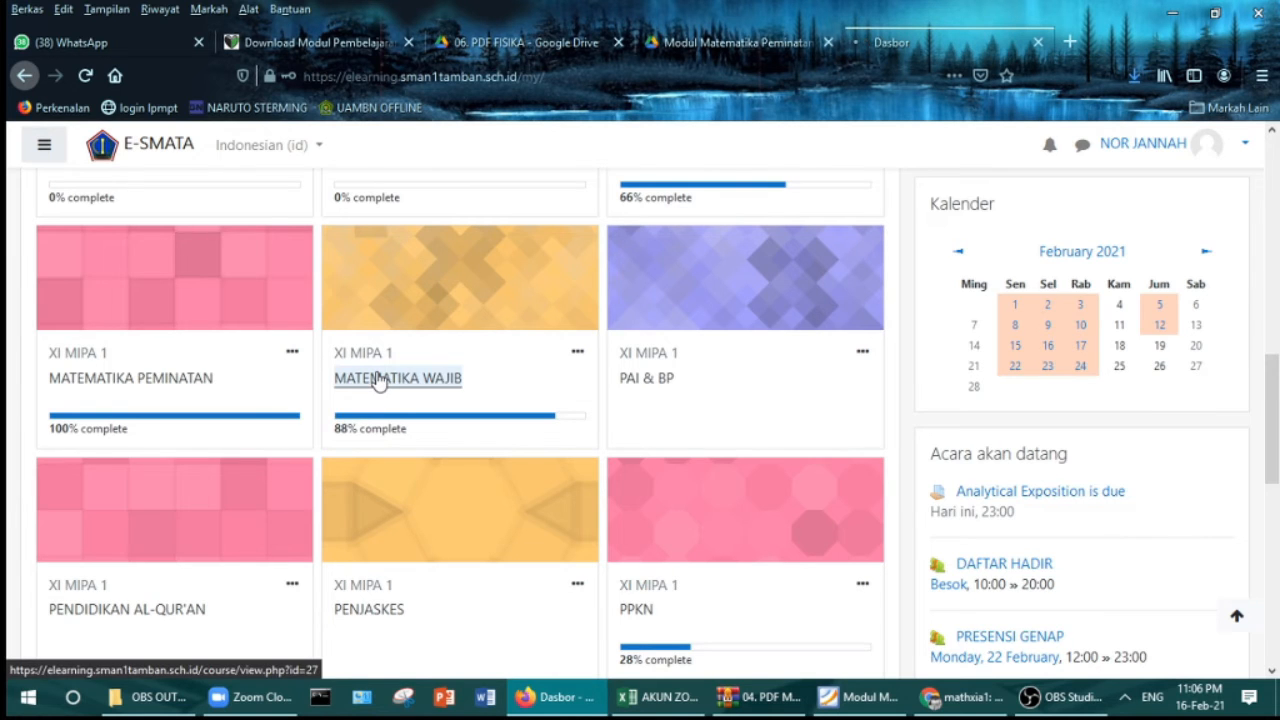
pyautogui.click(377, 377)
pyautogui.scroll(-5, 503, 367)
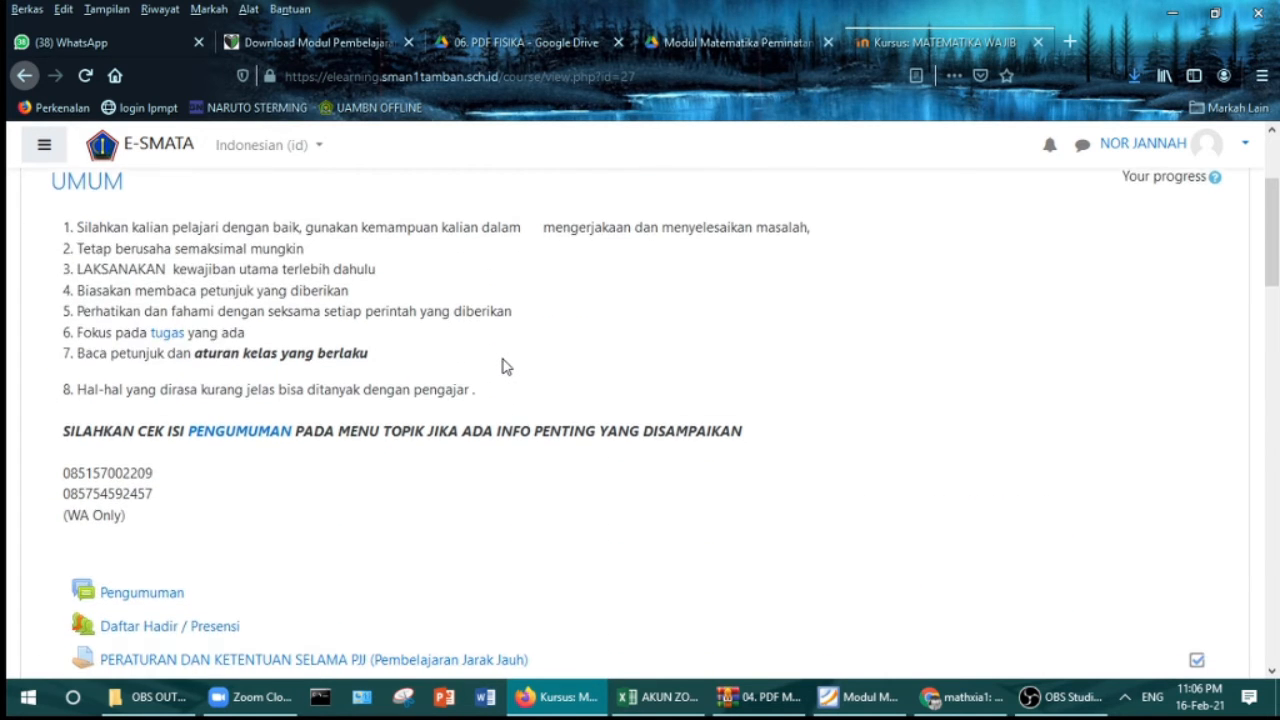
pyautogui.scroll(-3, 505, 367)
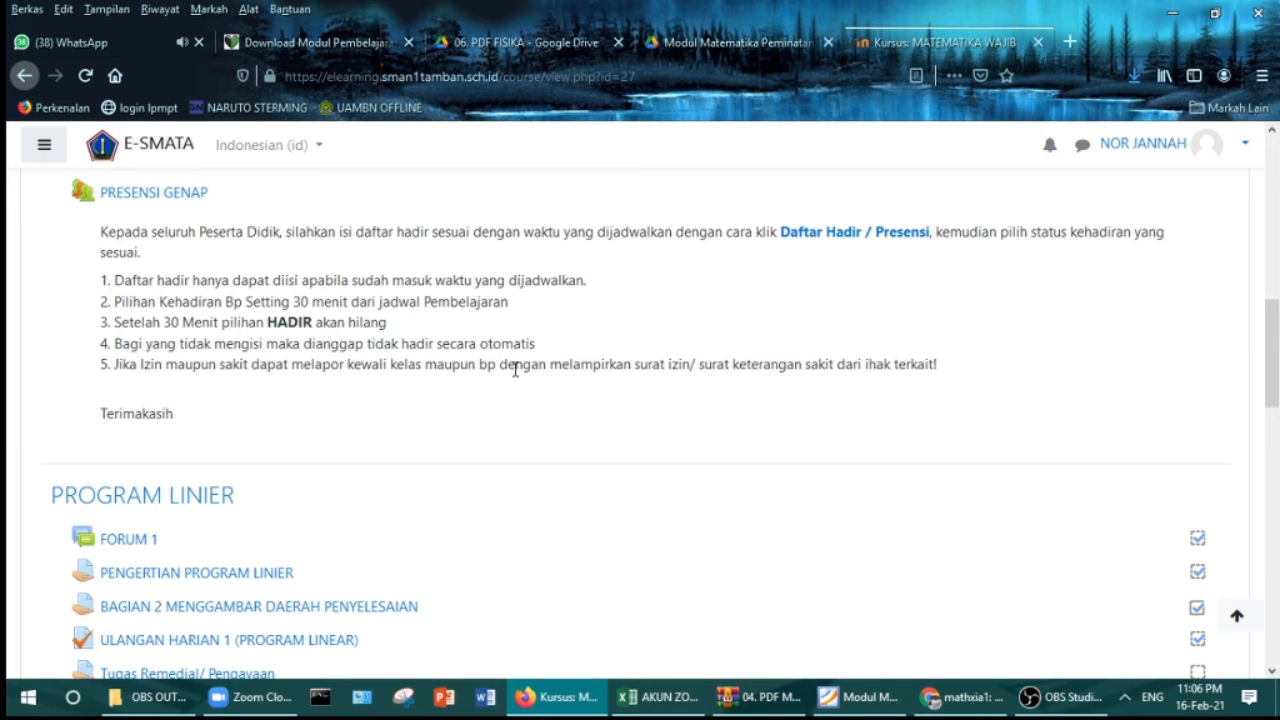
pyautogui.scroll(-6, 503, 415)
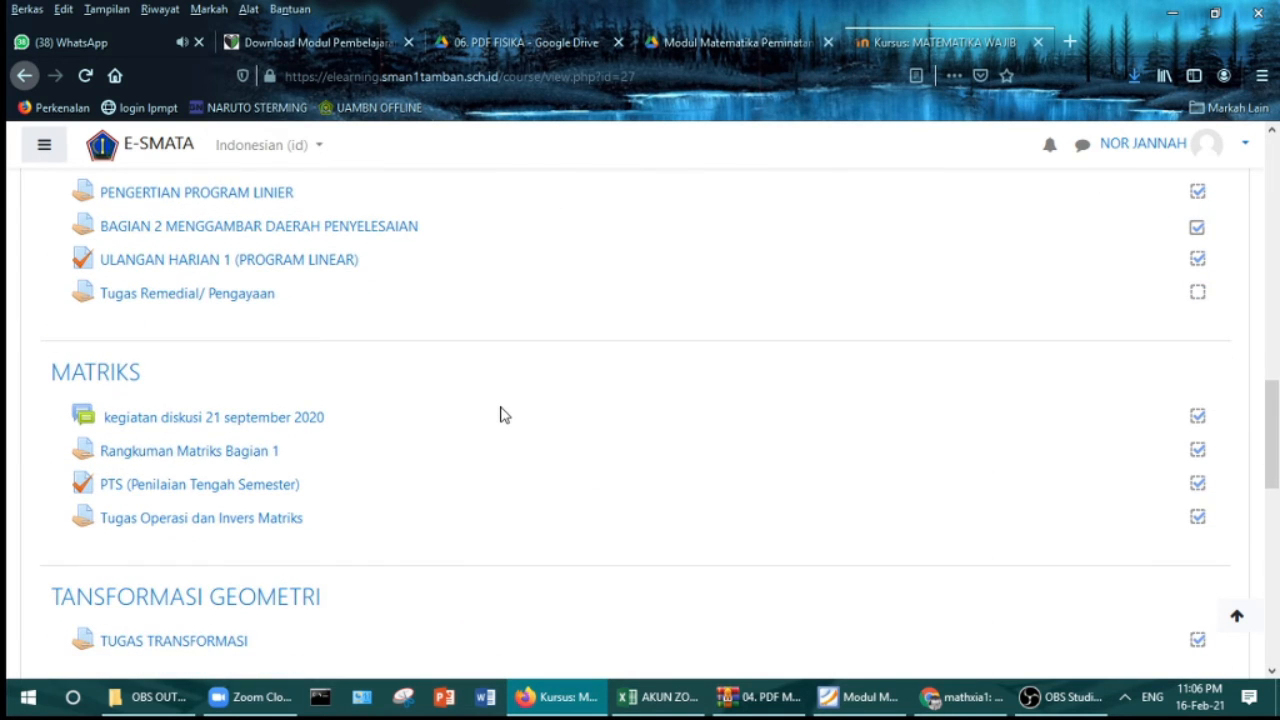
pyautogui.scroll(-4, 503, 415)
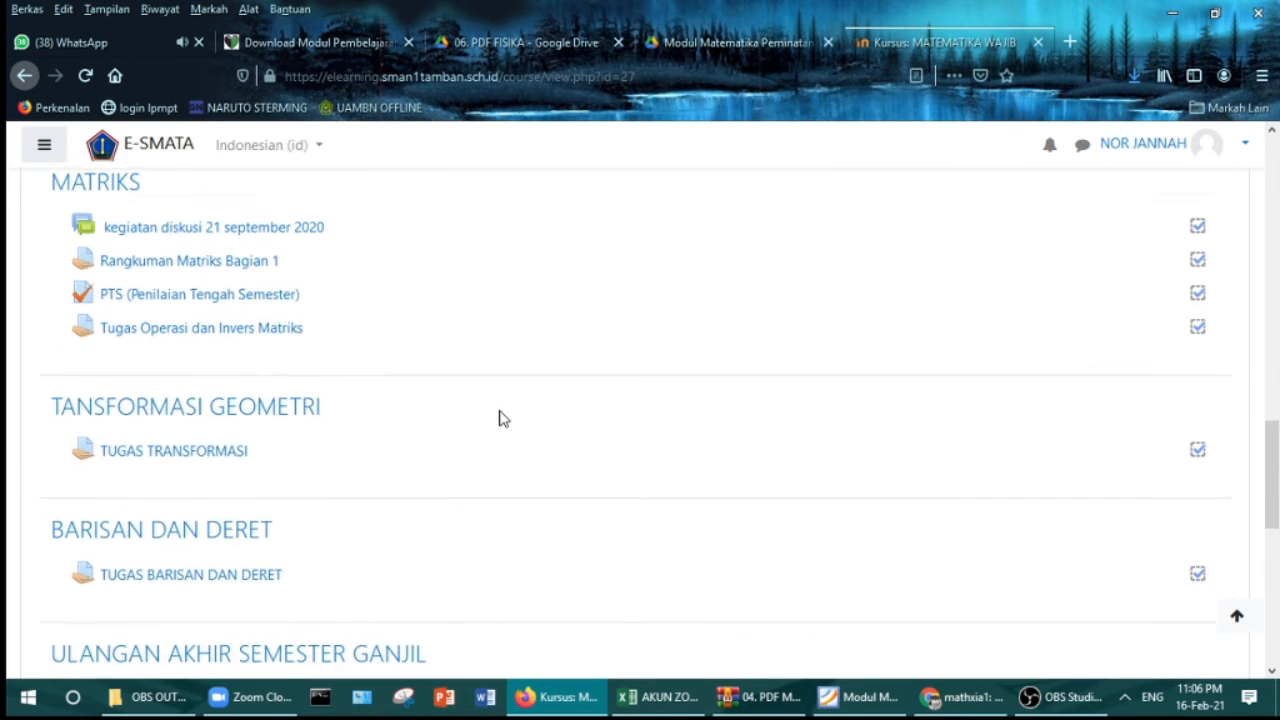
pyautogui.scroll(-3, 503, 418)
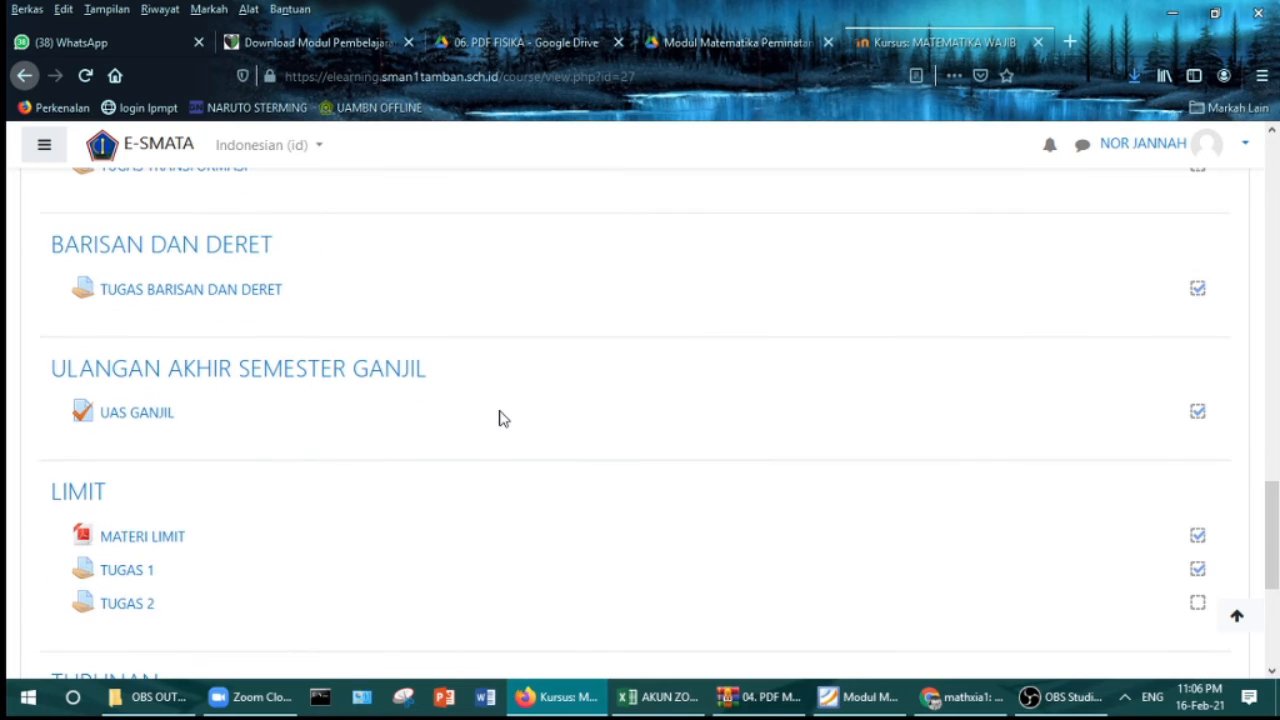
pyautogui.scroll(-3, 503, 418)
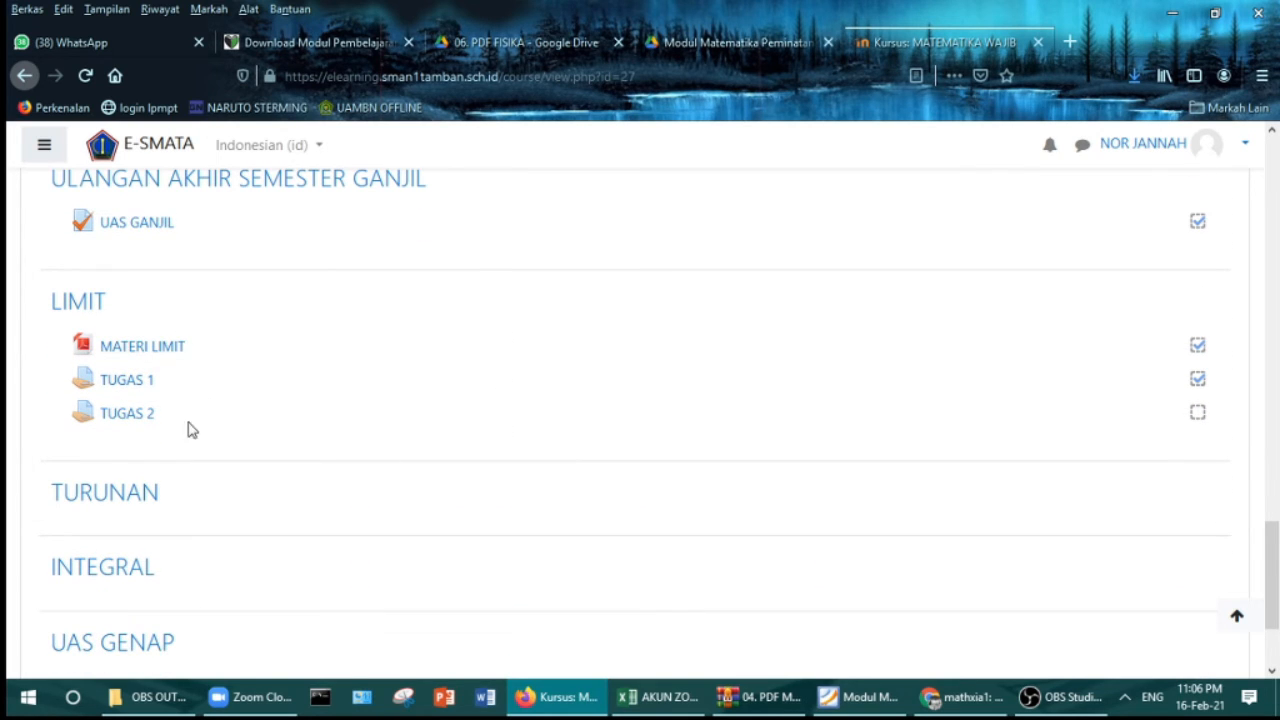
# Step: Review TUGAS 2's description, files and submission status, then return to Chrome's participant list
pyautogui.click(124, 415)
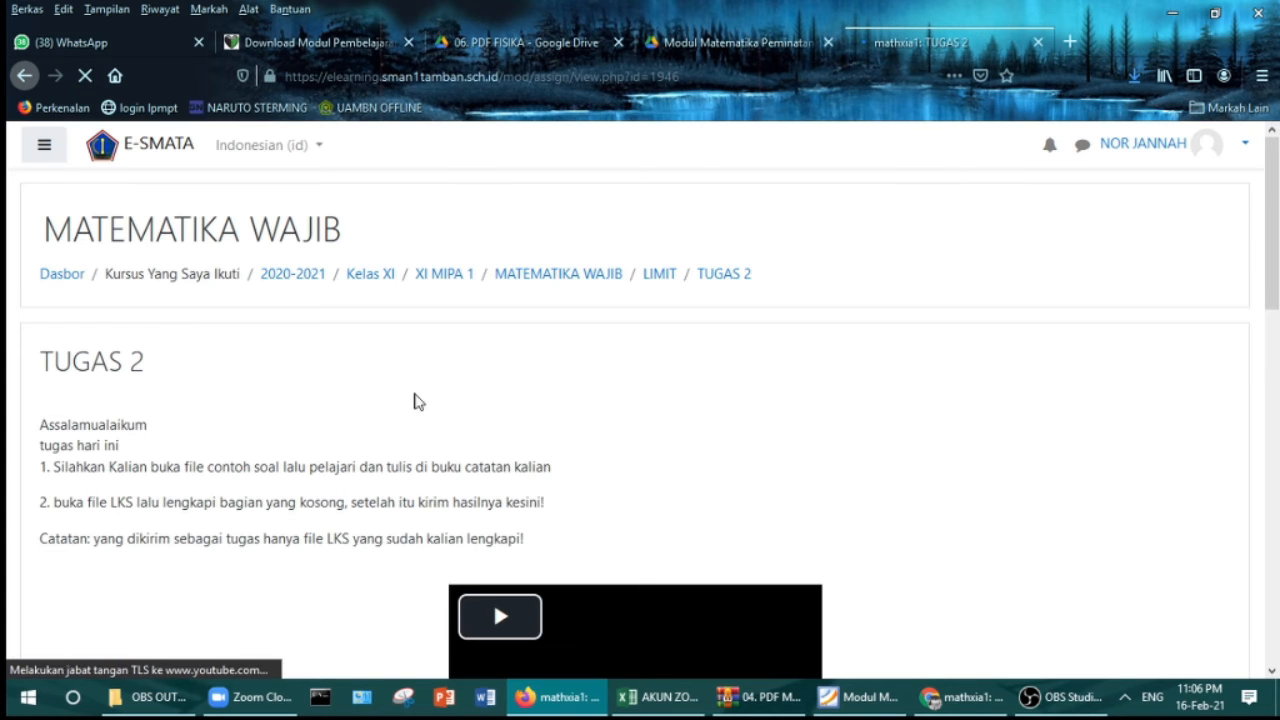
pyautogui.scroll(-2, 440, 396)
pyautogui.scroll(-2, 450, 392)
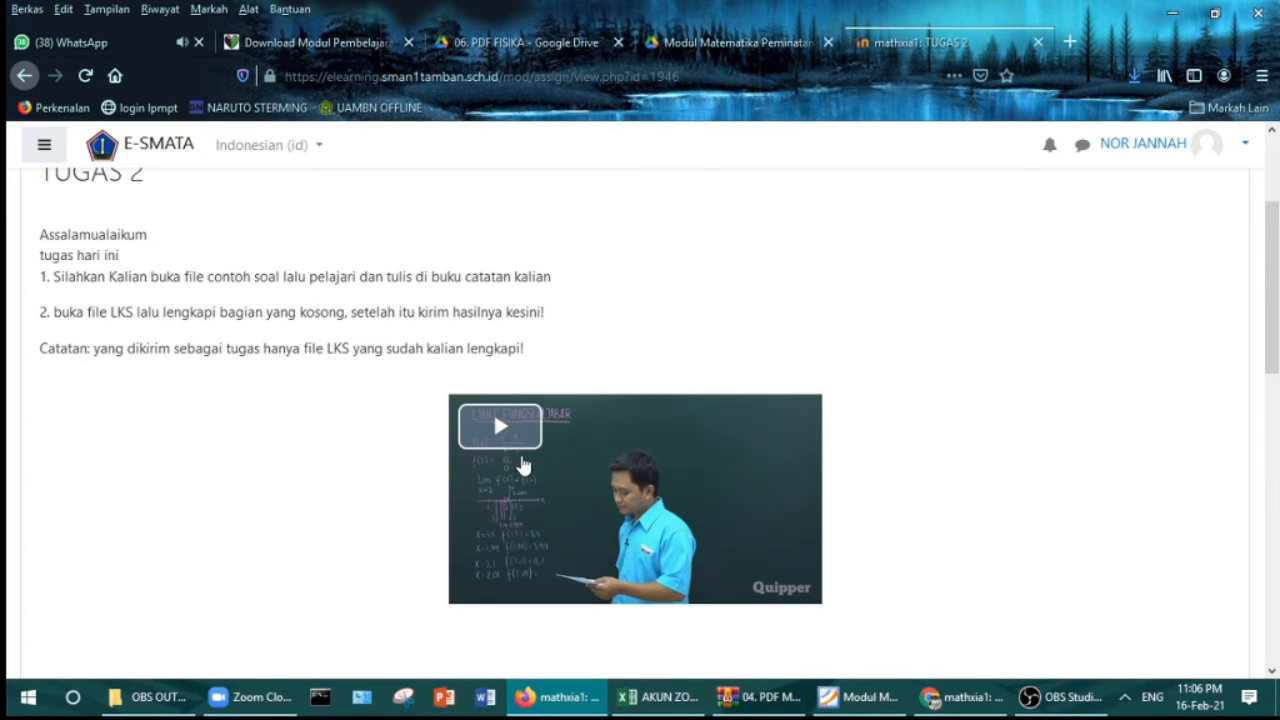
pyautogui.scroll(-3, 500, 434)
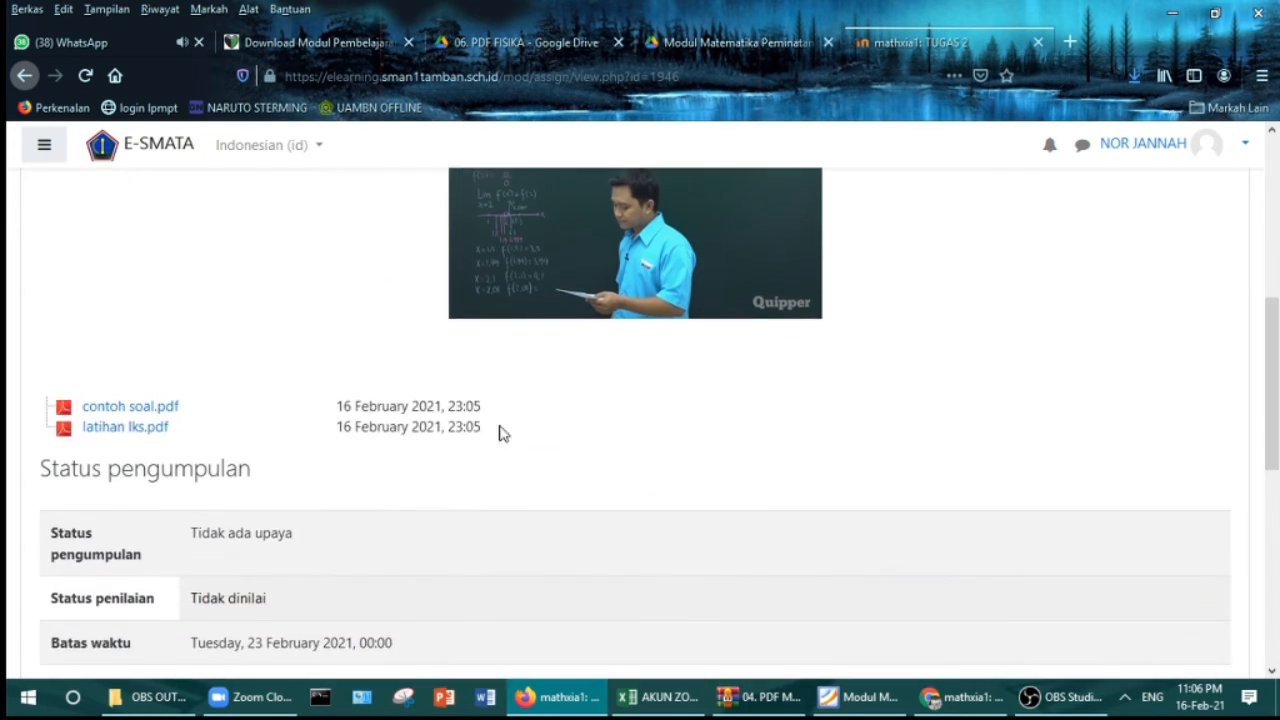
pyautogui.scroll(2, 267, 350)
pyautogui.scroll(1, 212, 286)
pyautogui.scroll(-3, 212, 290)
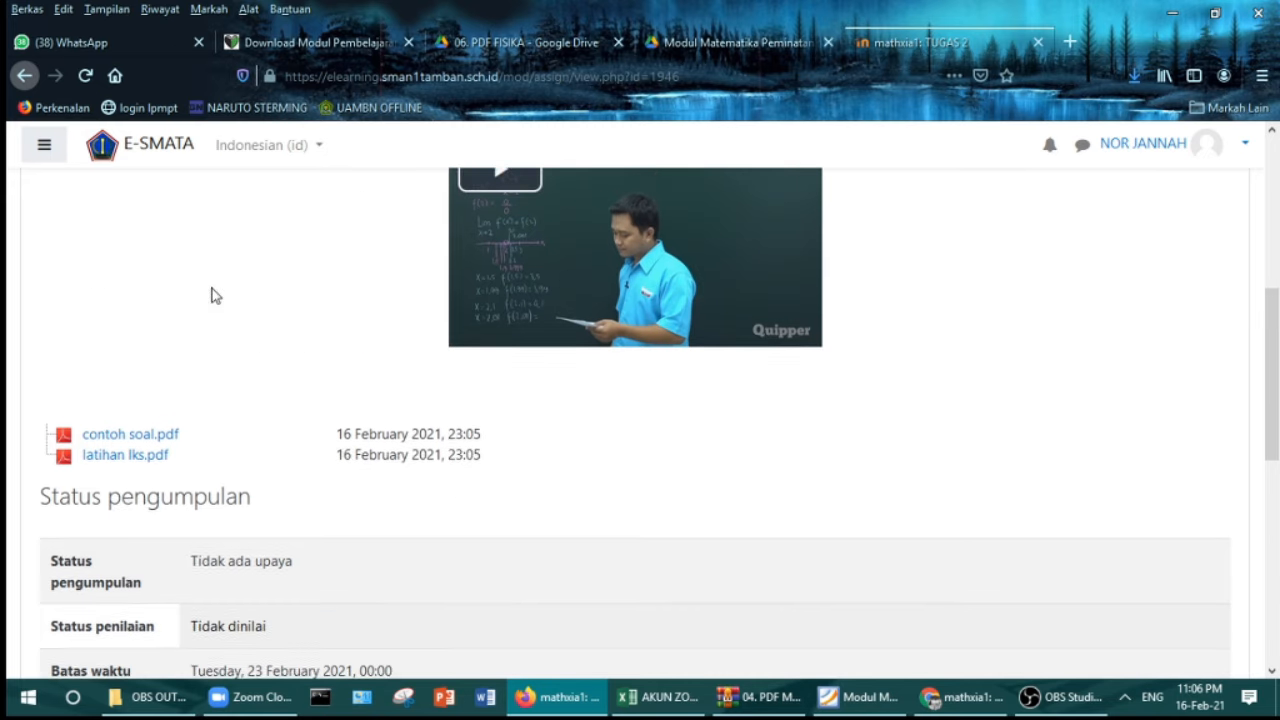
pyautogui.scroll(-3, 240, 345)
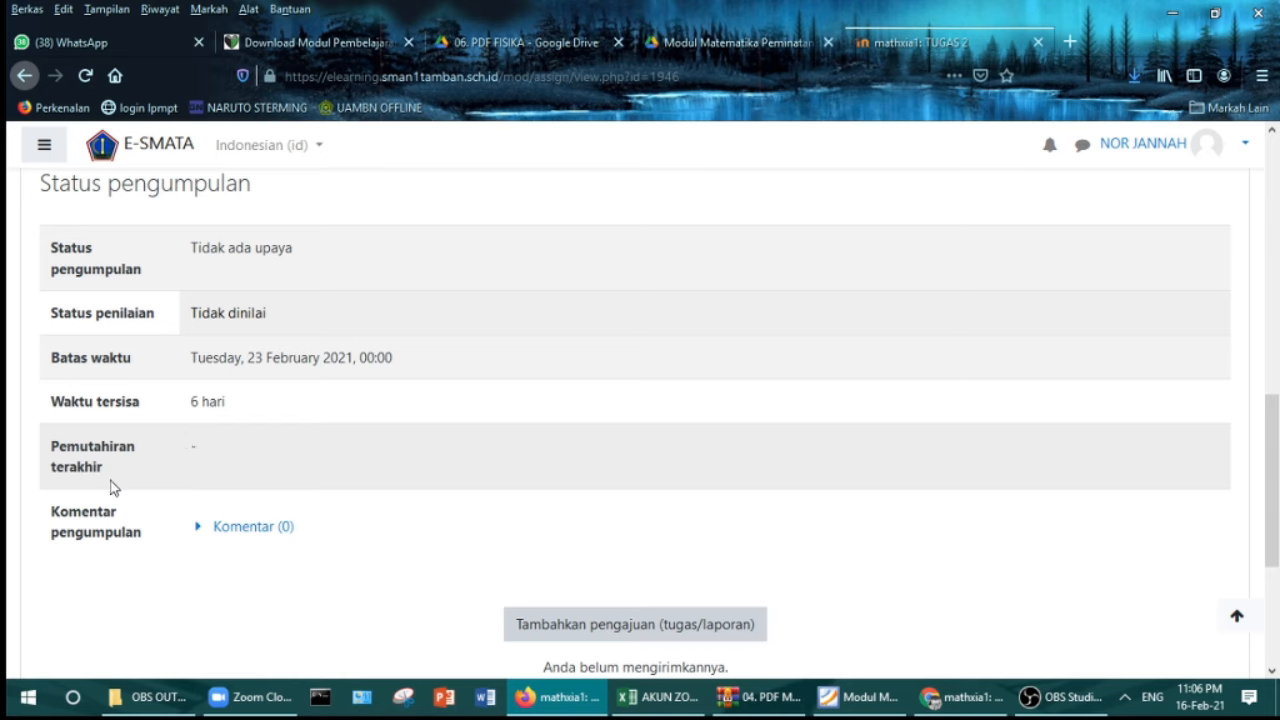
pyautogui.scroll(-2, 260, 478)
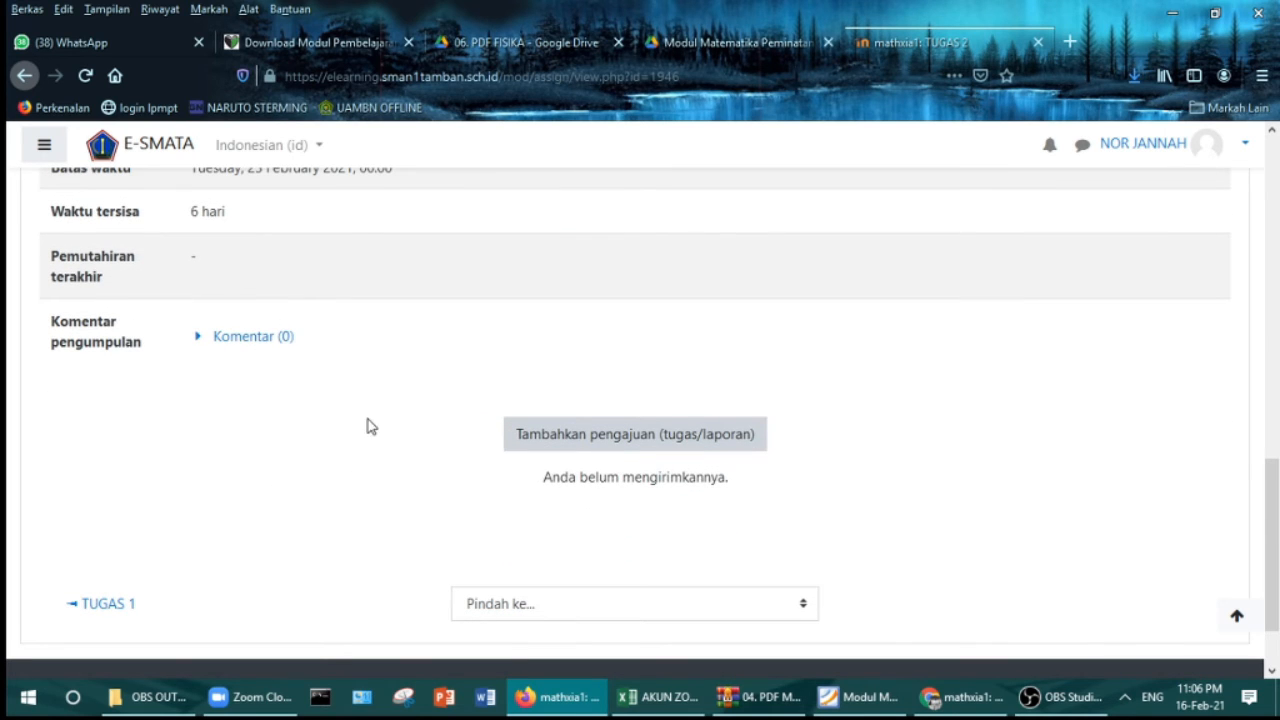
pyautogui.scroll(2, 368, 420)
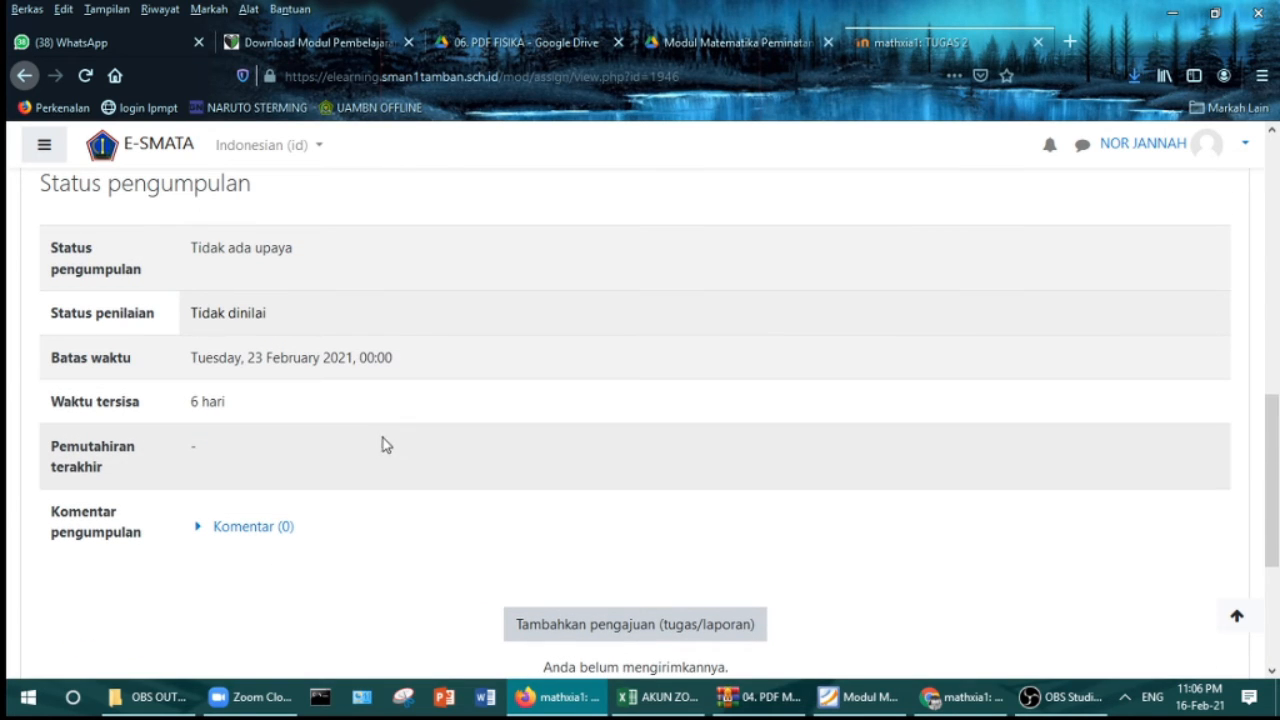
pyautogui.scroll(2, 390, 447)
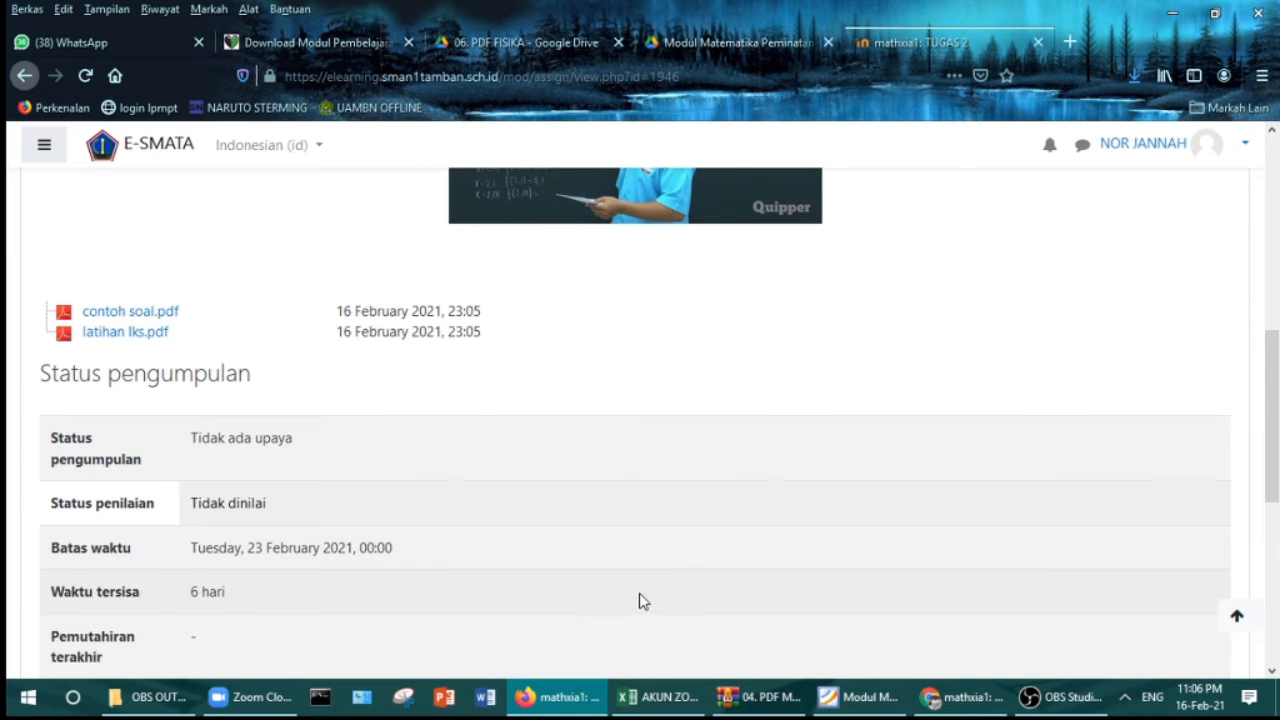
pyautogui.click(940, 706)
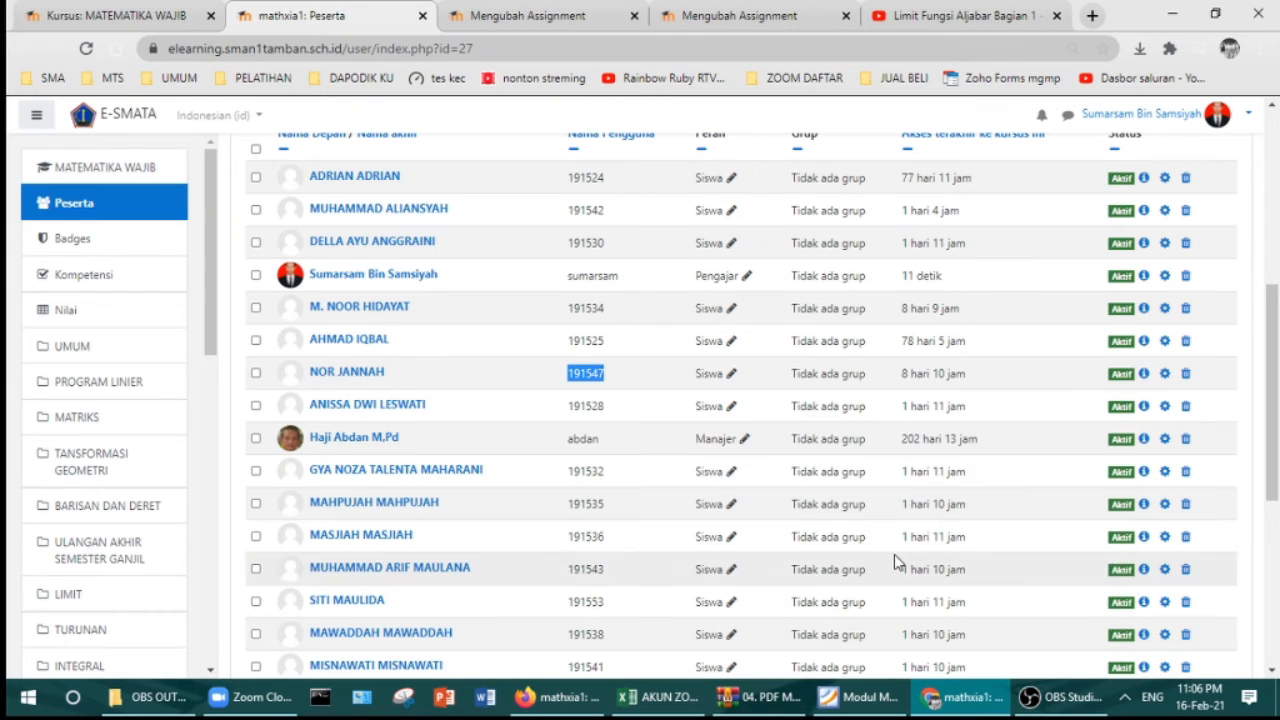
# Step: Go back to the MATEMATIKA WAJIB course page and open TUGAS 1 under LIMIT
pyautogui.click(140, 22)
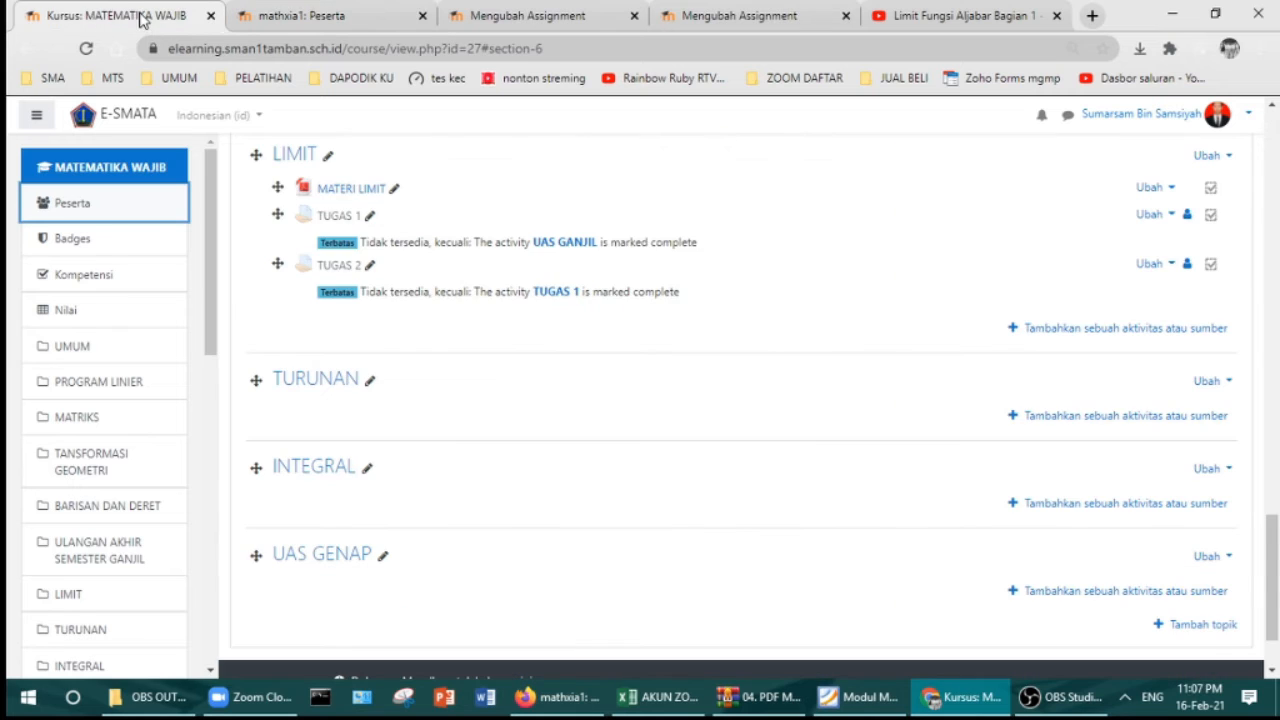
pyautogui.scroll(1, 485, 324)
pyautogui.scroll(2, 485, 324)
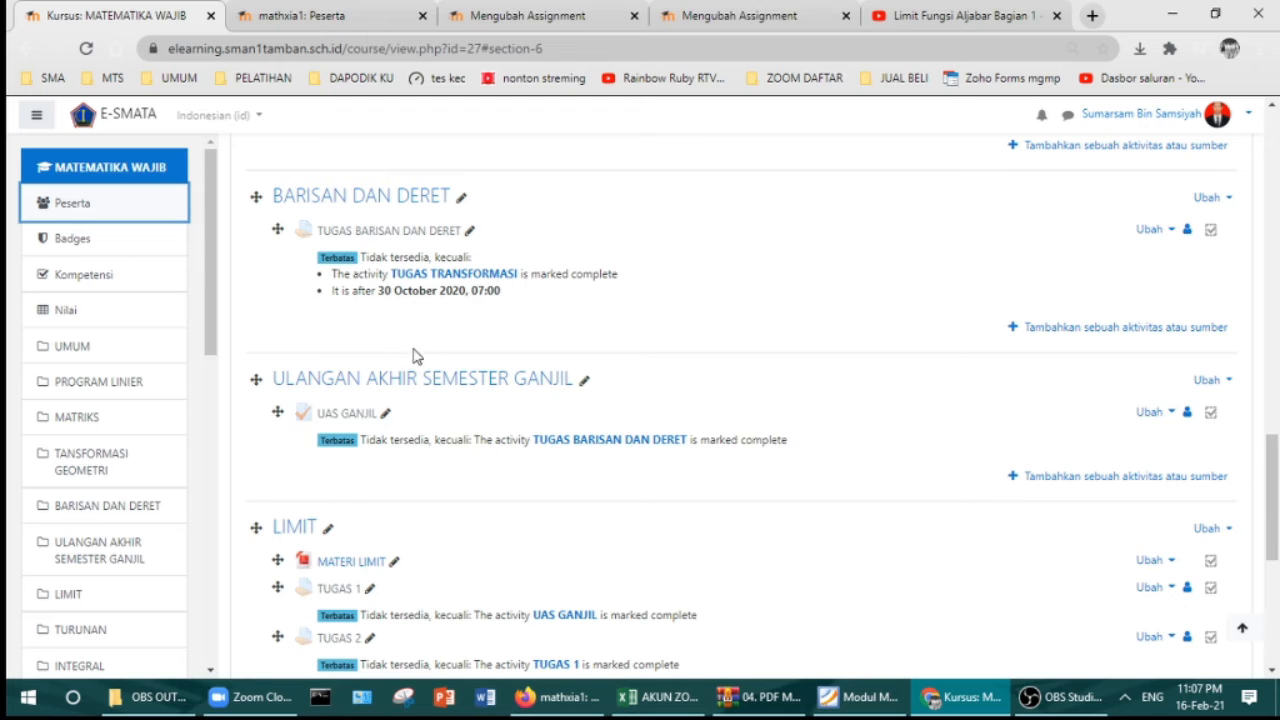
pyautogui.scroll(-1, 403, 456)
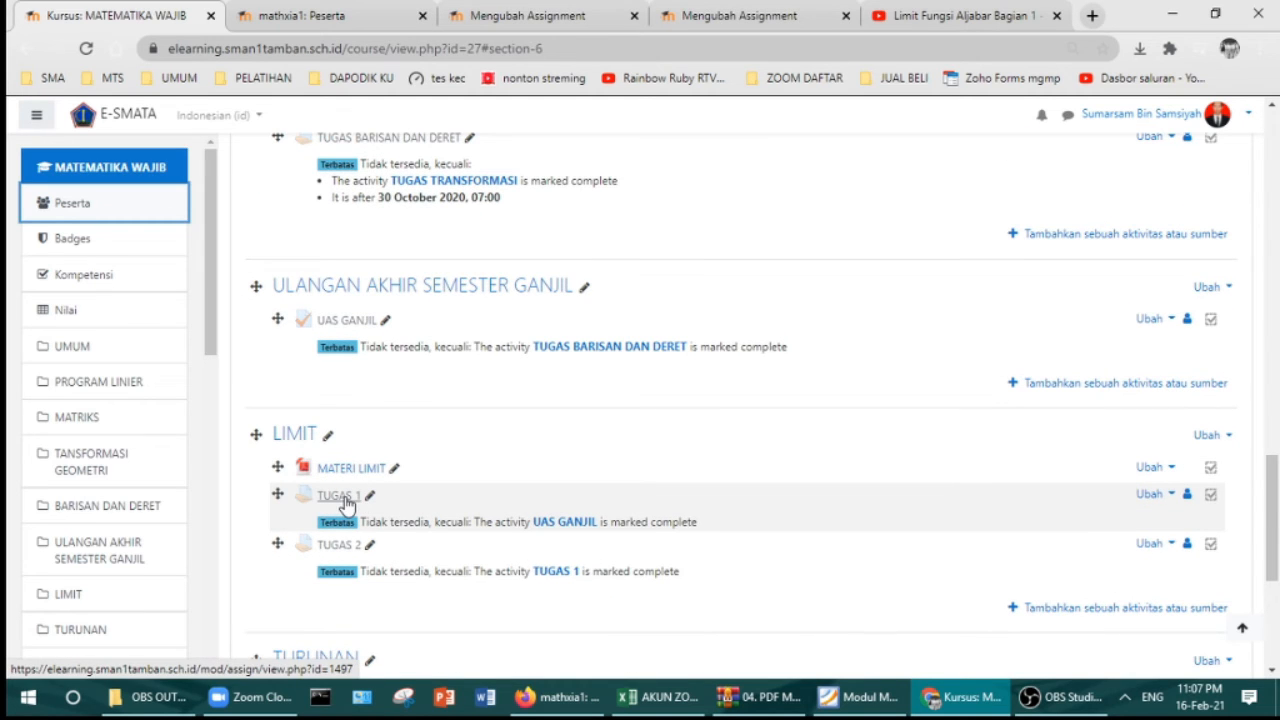
pyautogui.click(340, 497)
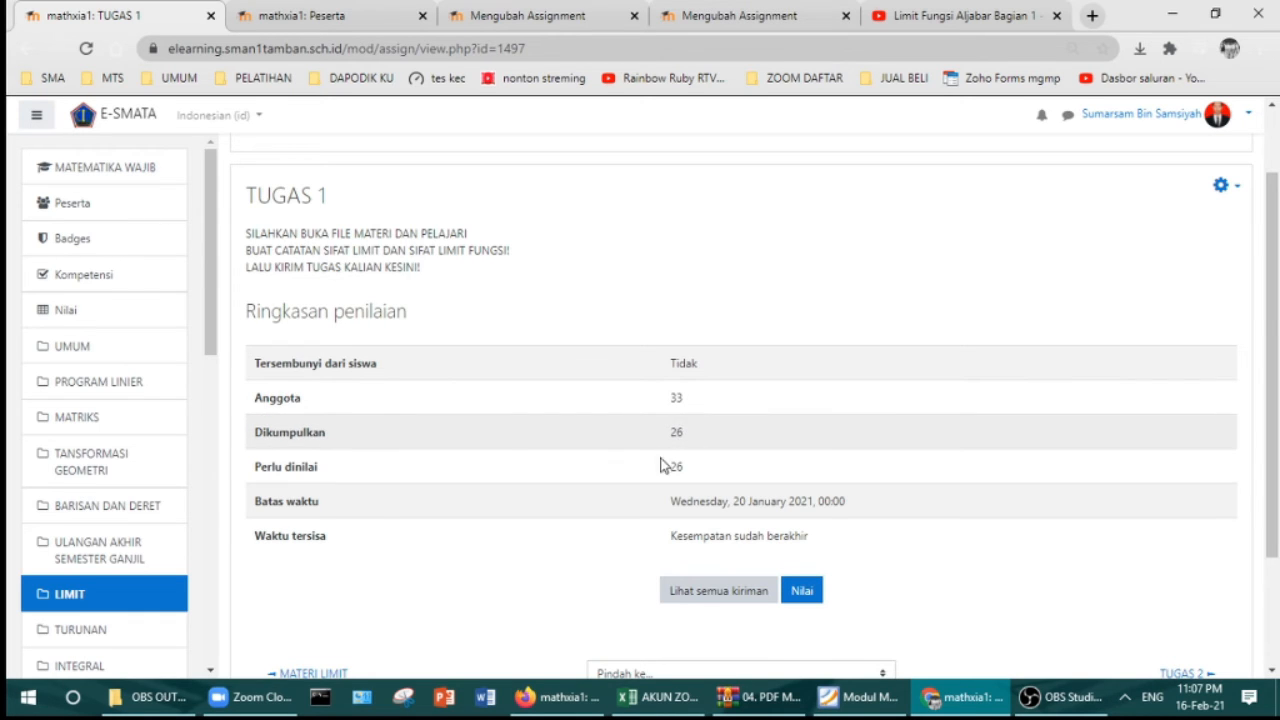
# Step: View all TUGAS 1 submissions and download the image 20210113_122536.jpg
pyautogui.click(697, 592)
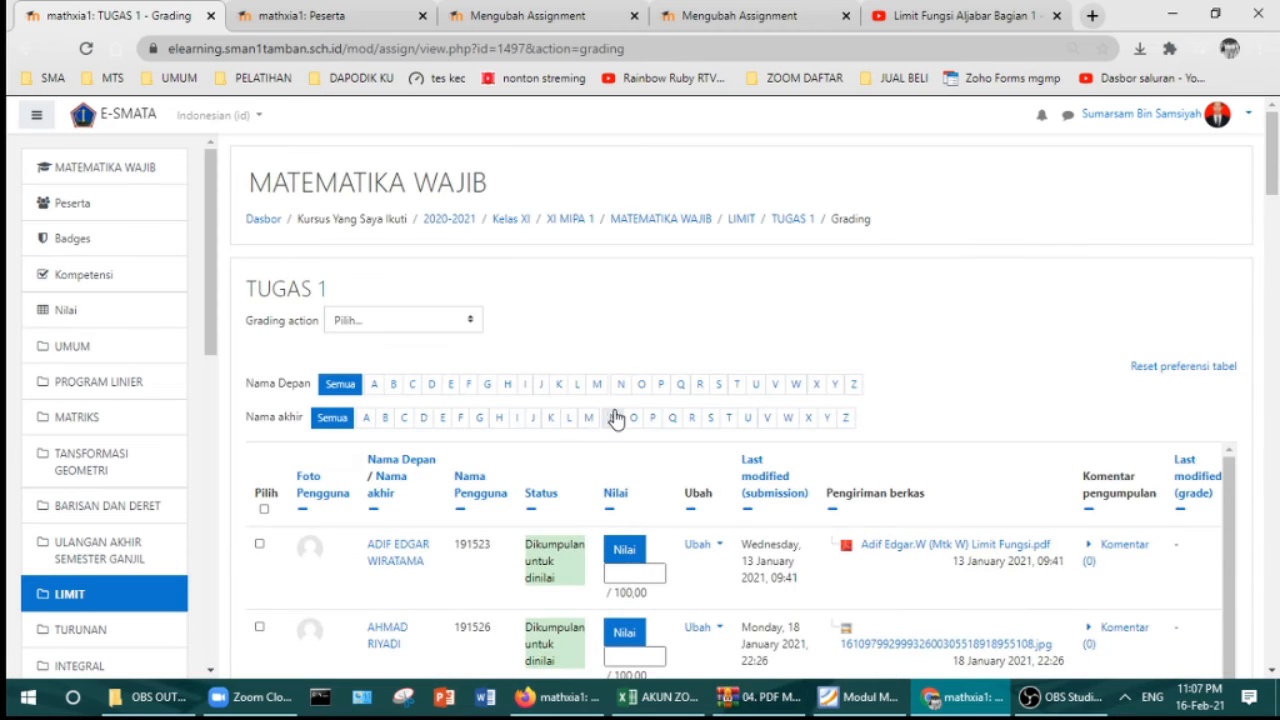
pyautogui.scroll(-10, 617, 418)
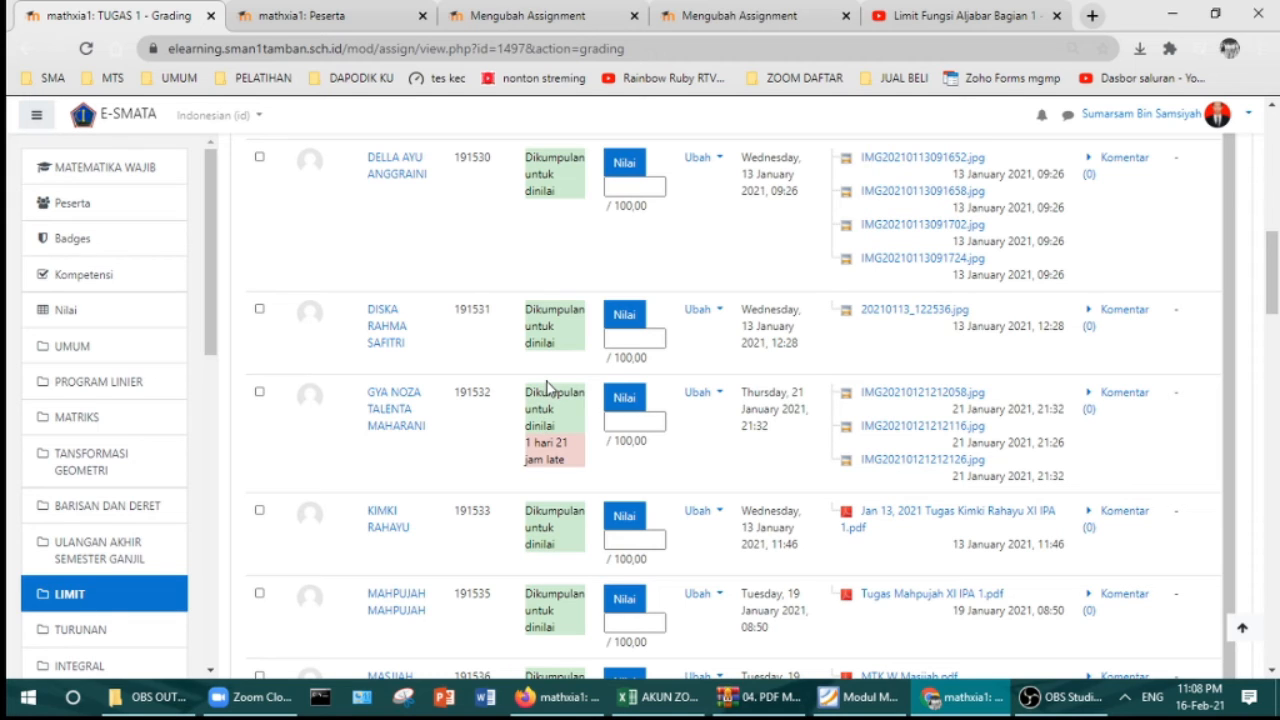
pyautogui.click(878, 316)
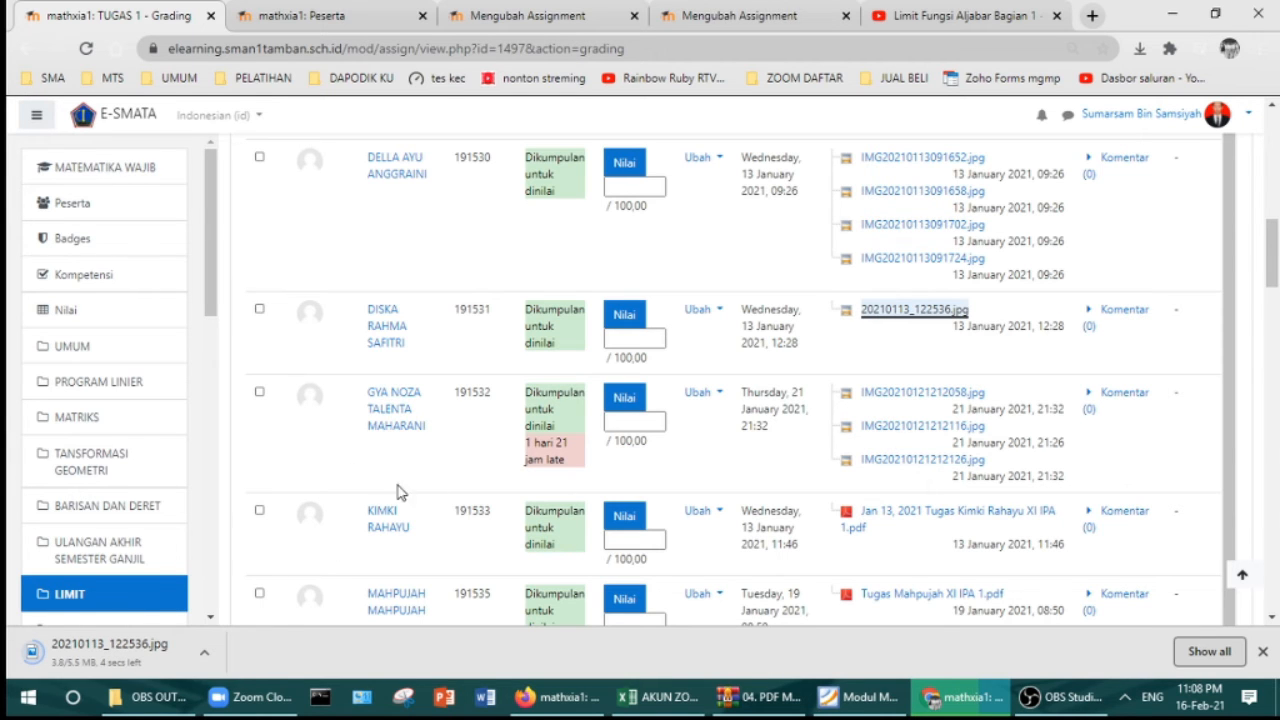
pyautogui.scroll(8, 480, 383)
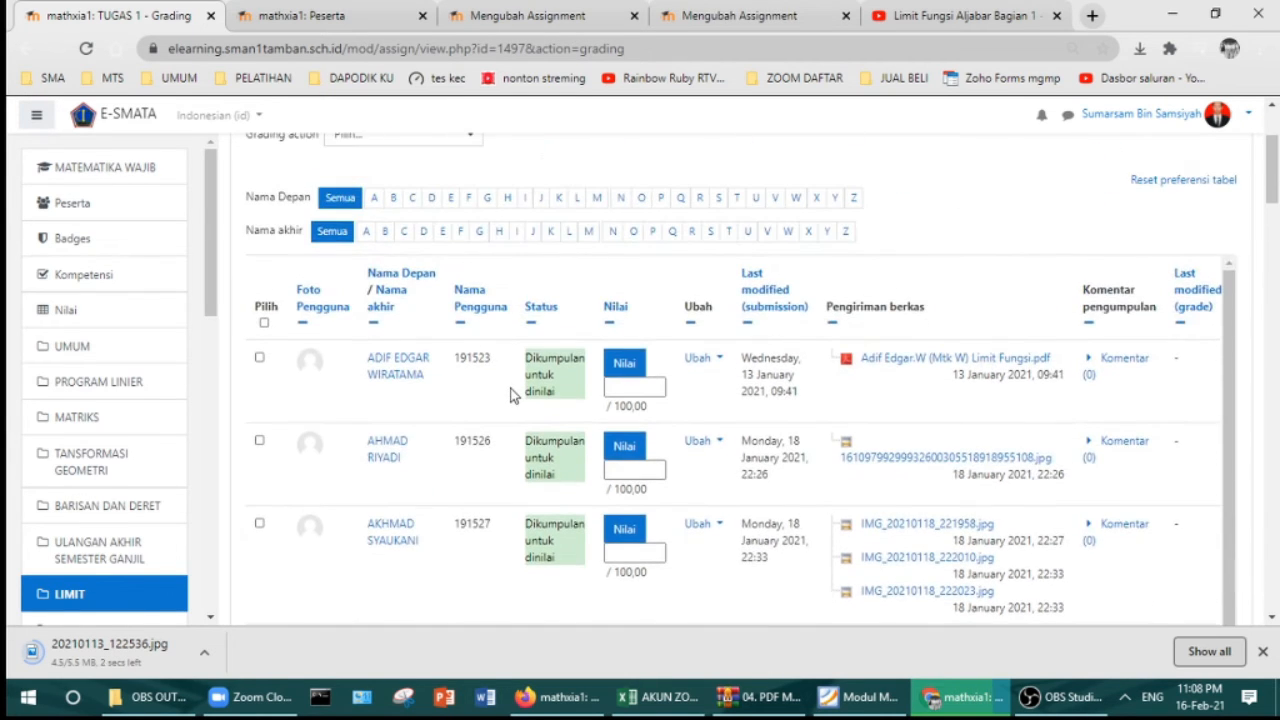
pyautogui.scroll(3, 510, 393)
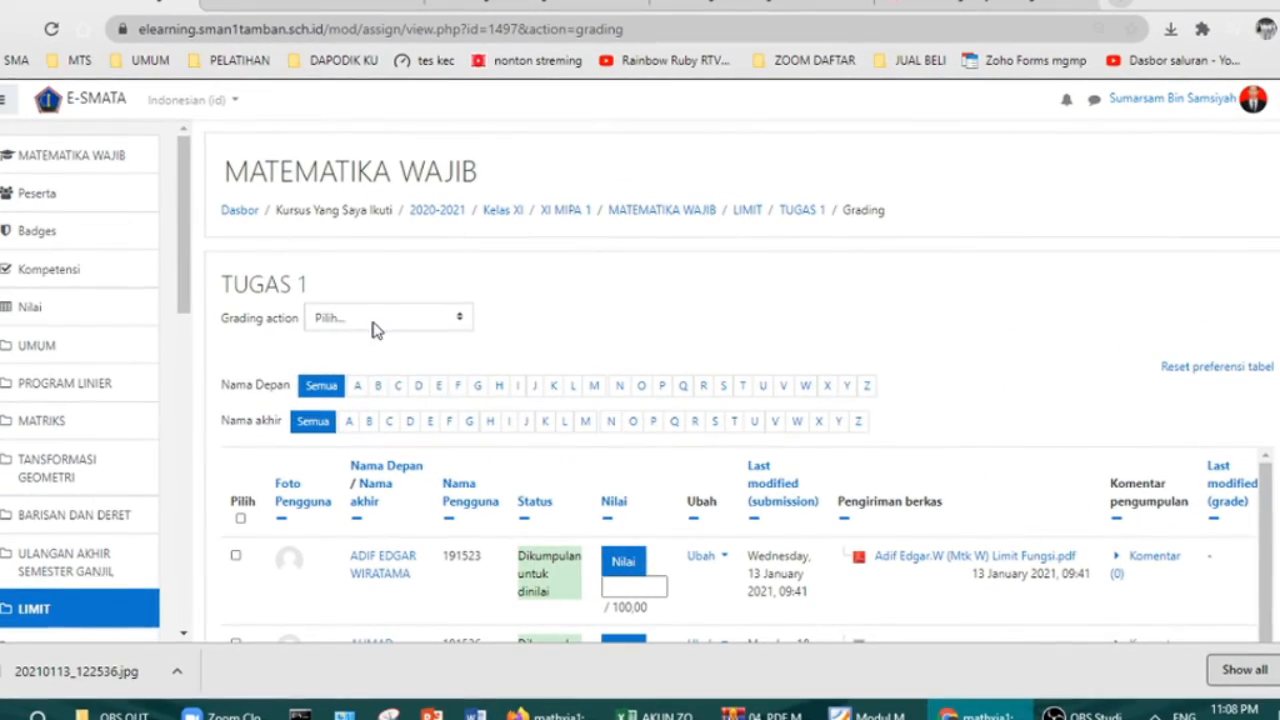
# Step: Download every TUGAS 1 submission as a zip using 'Download all submissions'
pyautogui.click(357, 310)
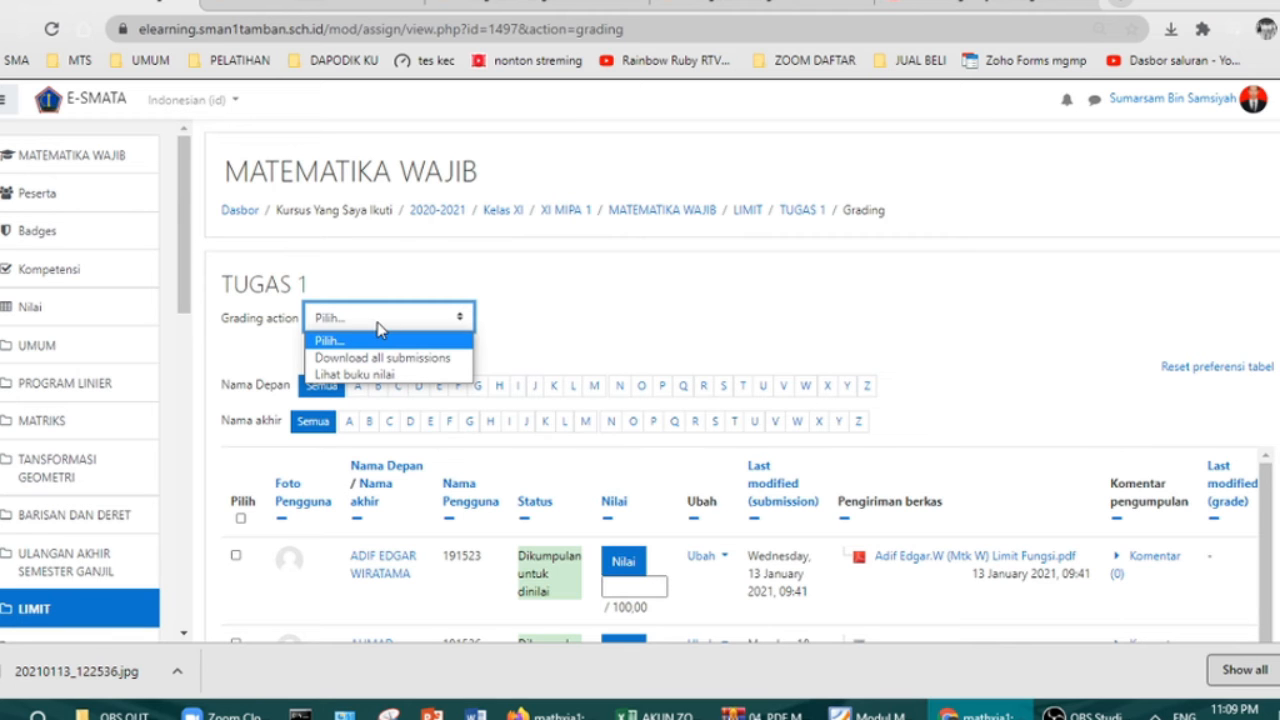
pyautogui.click(633, 318)
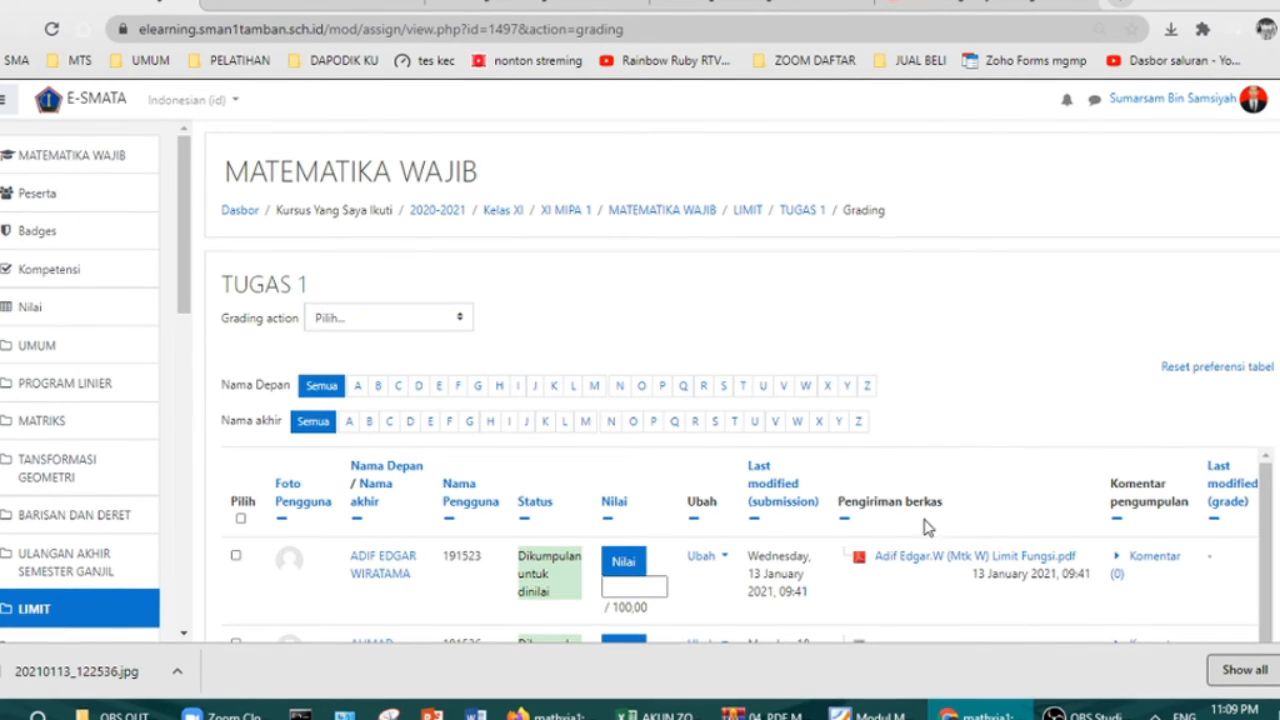
pyautogui.click(398, 321)
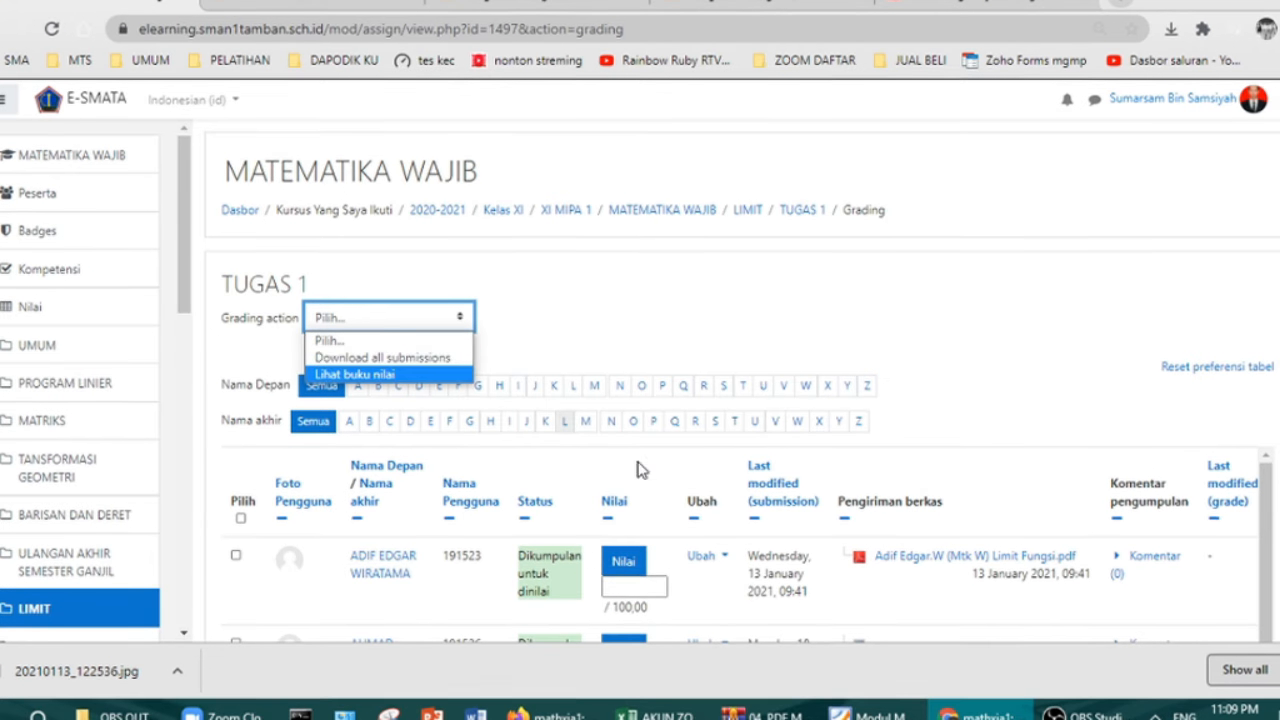
pyautogui.click(441, 358)
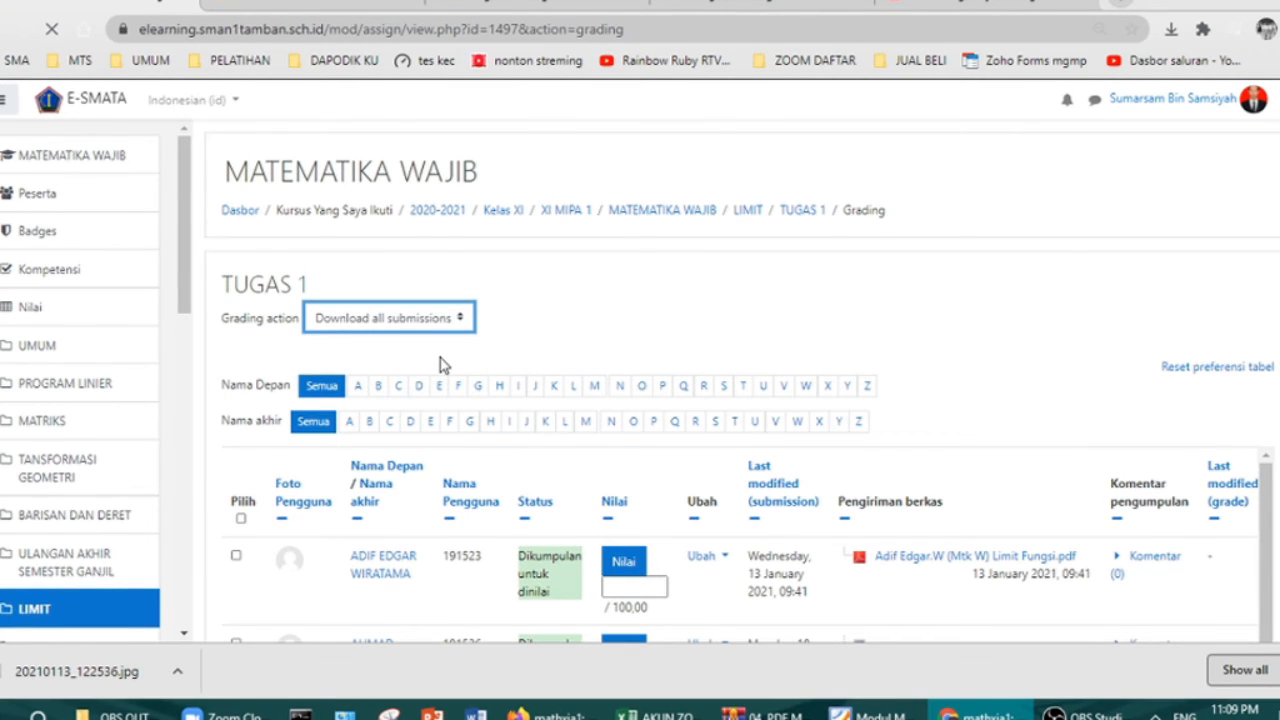
pyautogui.scroll(-1, 491, 360)
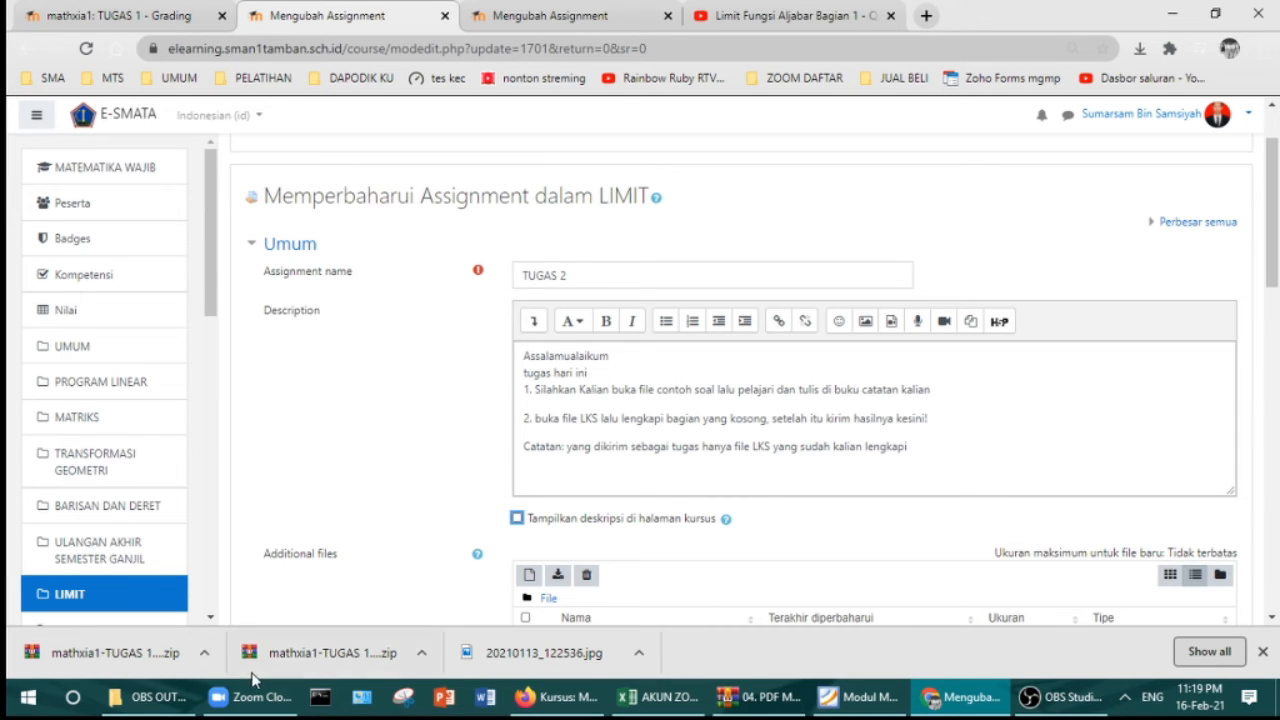
# Step: Show the download in the Downloads folder and open mathxia1-TUGAS 1-1497.zip
pyautogui.click(206, 654)
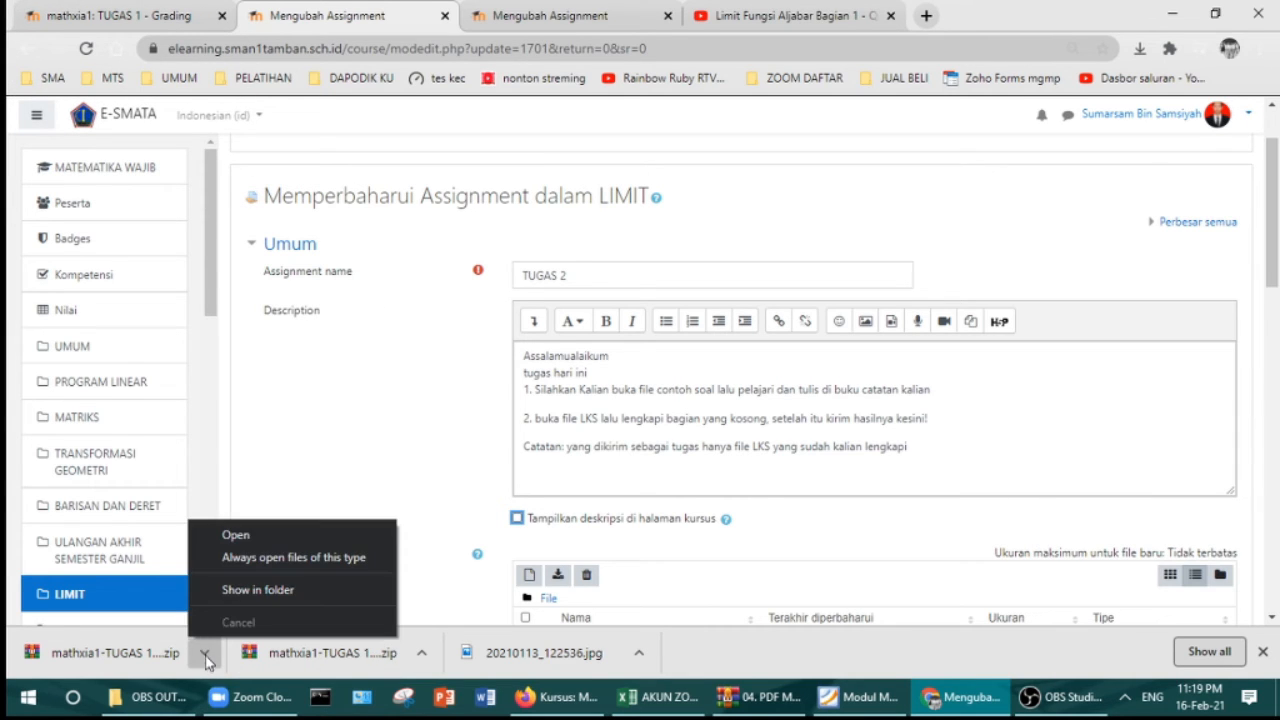
pyautogui.click(235, 589)
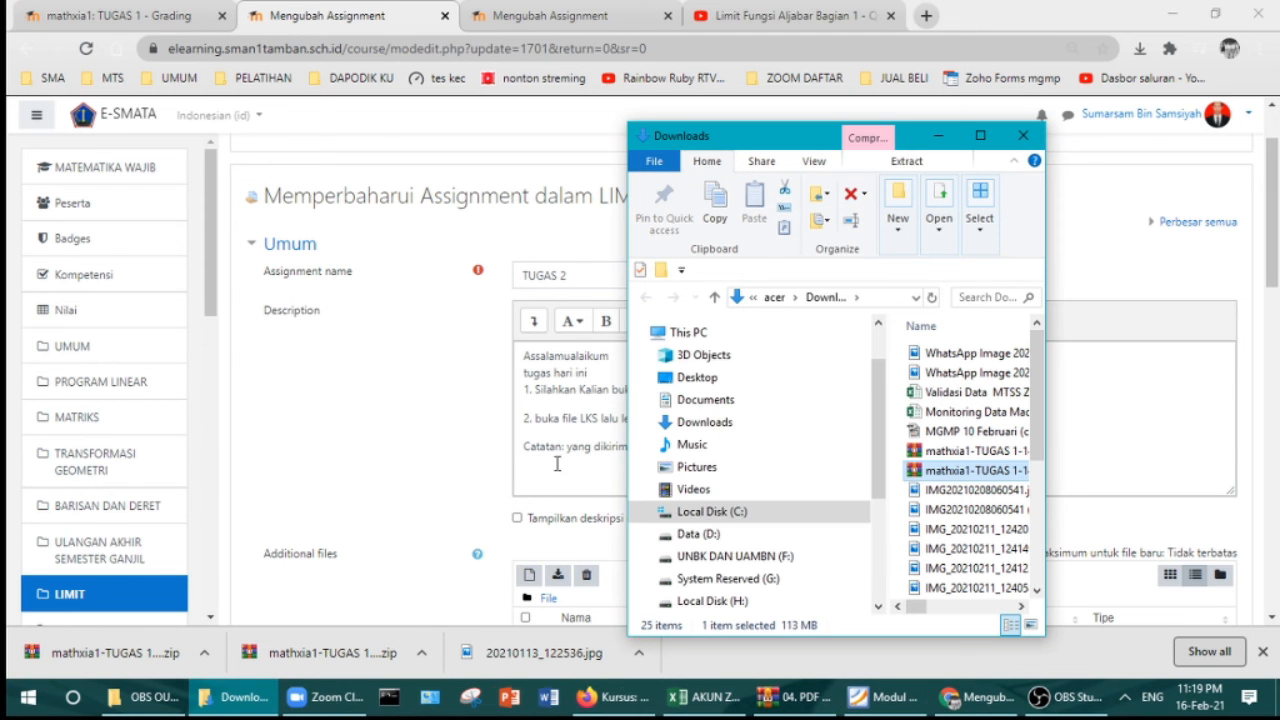
pyautogui.click(980, 135)
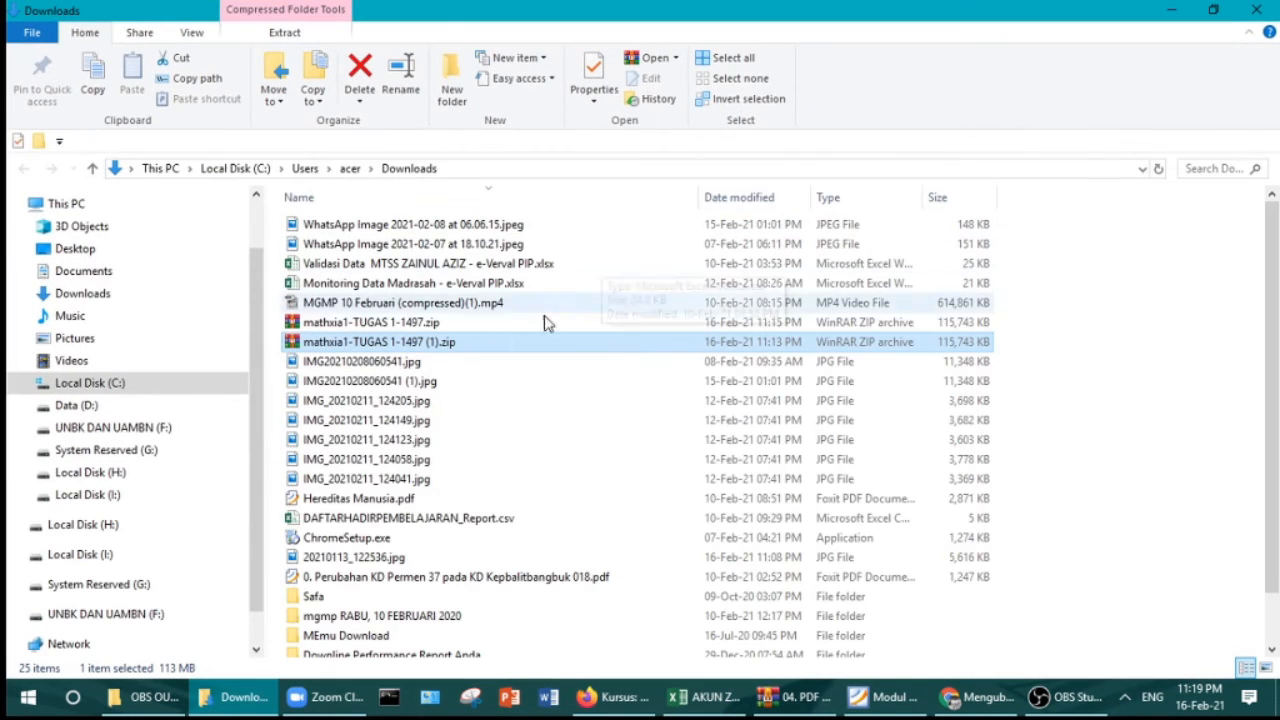
pyautogui.click(425, 326)
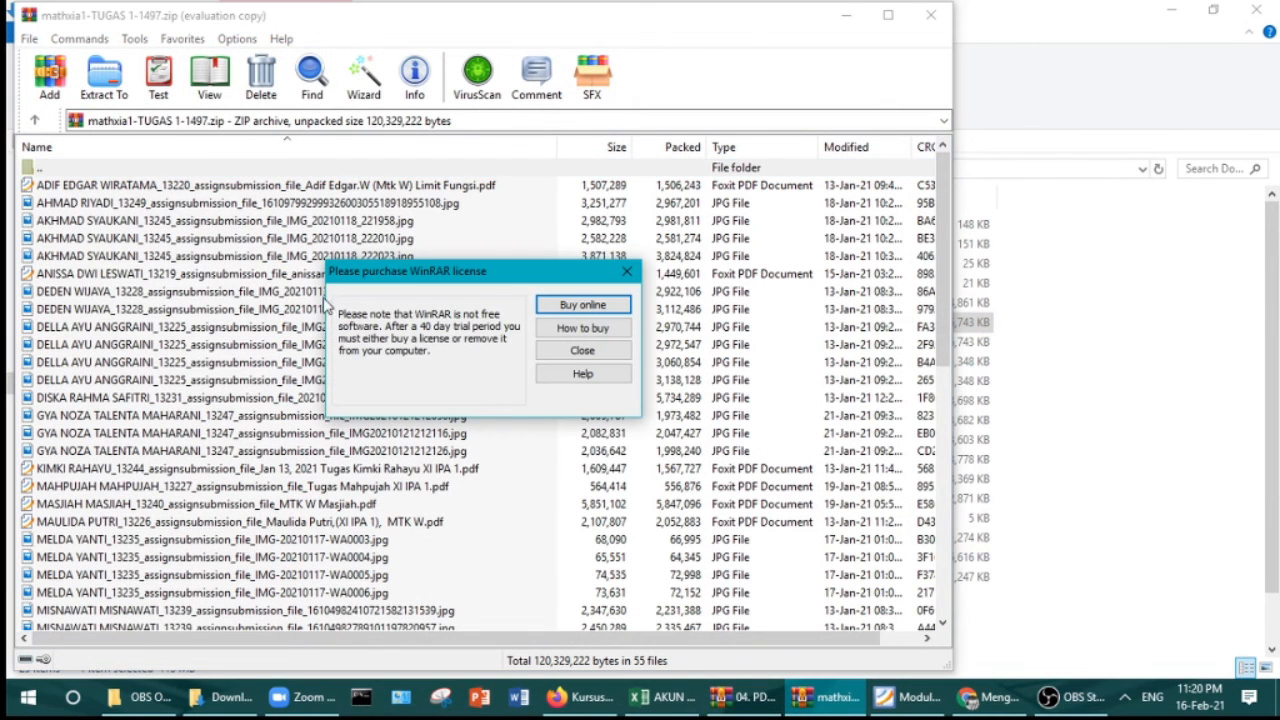
# Step: Read the first PDF submission, Limit Fungsi.pdf, through page 4, then return to Chrome
pyautogui.click(552, 352)
pyautogui.doubleClick(176, 187)
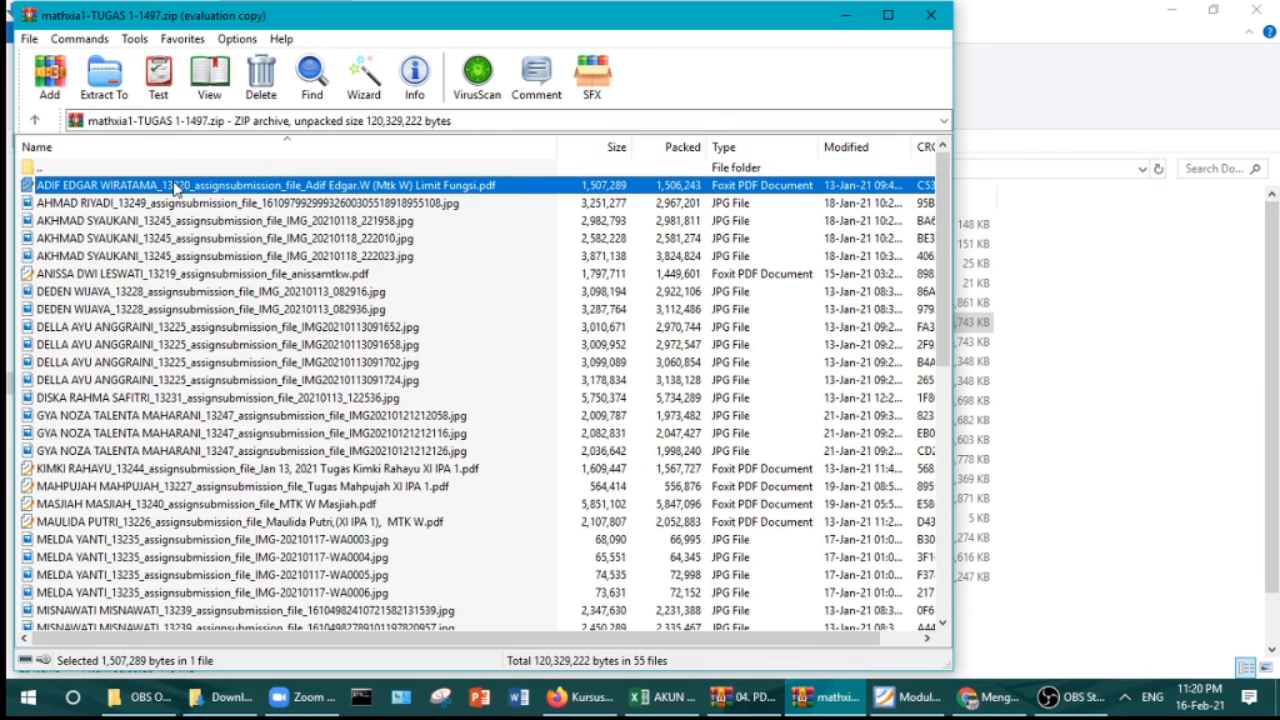
pyautogui.scroll(-10, 659, 291)
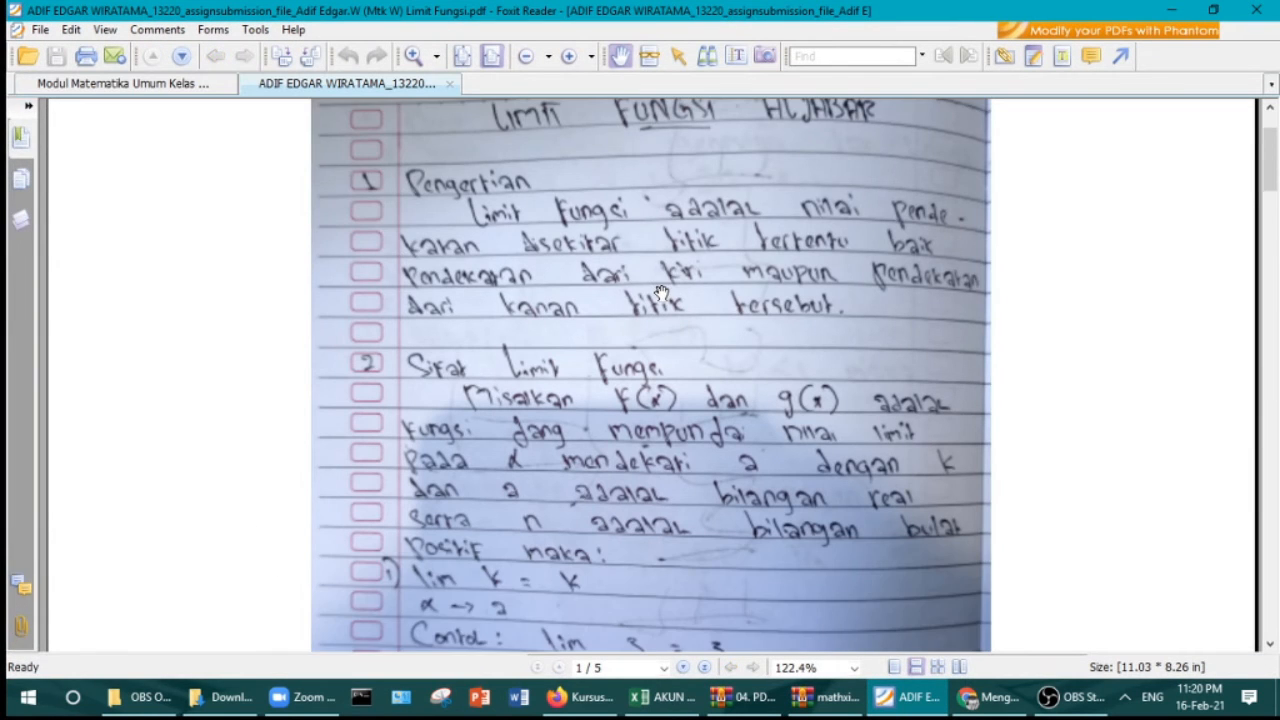
pyautogui.scroll(-5, 661, 292)
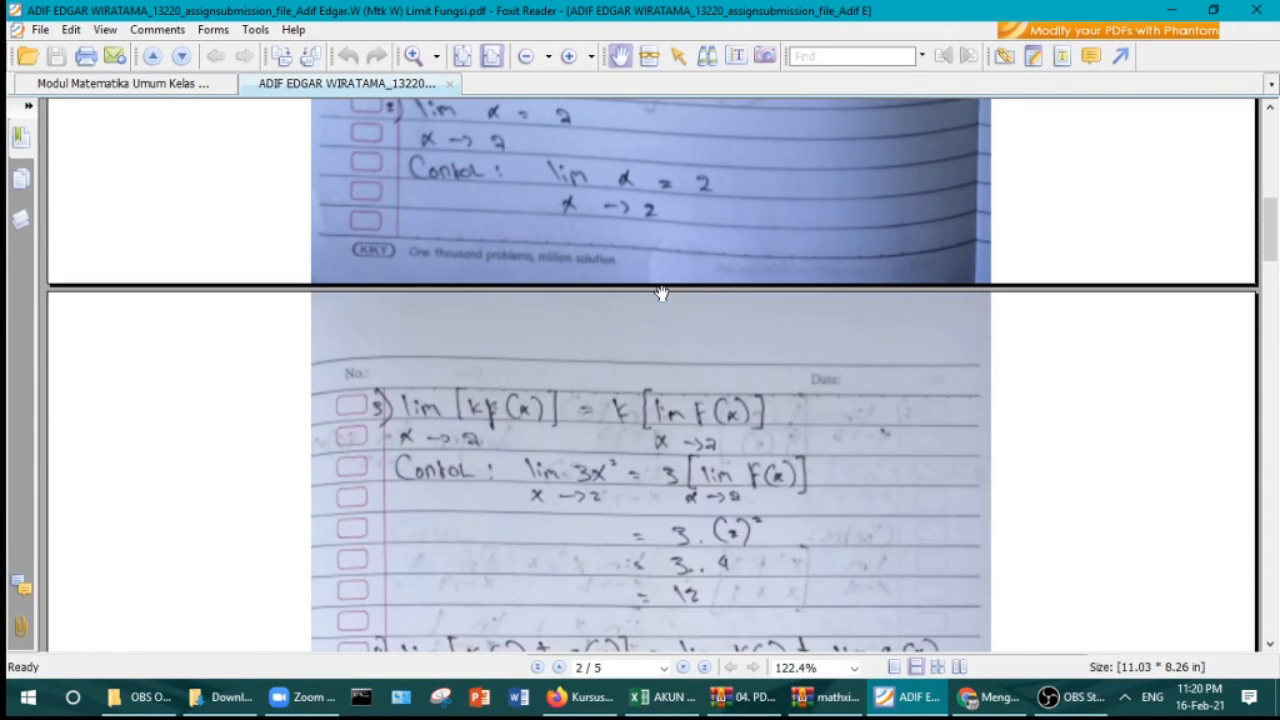
pyautogui.scroll(-6, 661, 292)
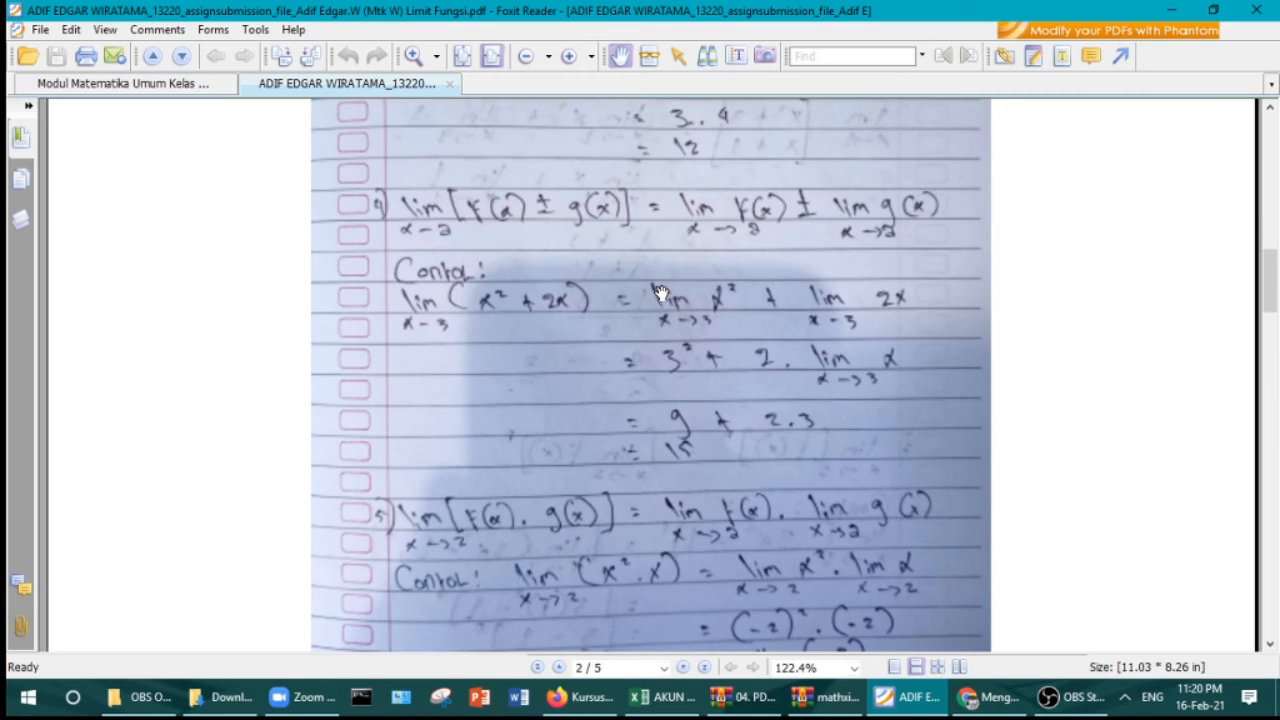
pyautogui.scroll(-6, 661, 292)
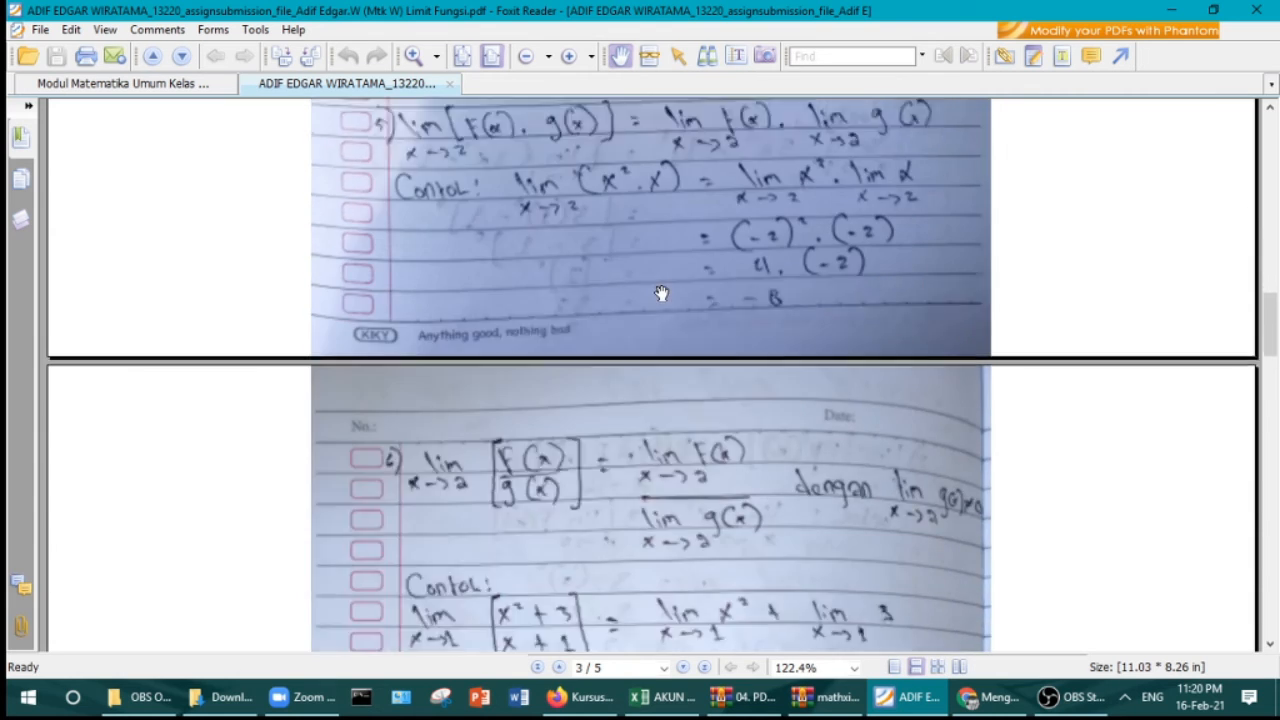
pyautogui.scroll(-6, 661, 292)
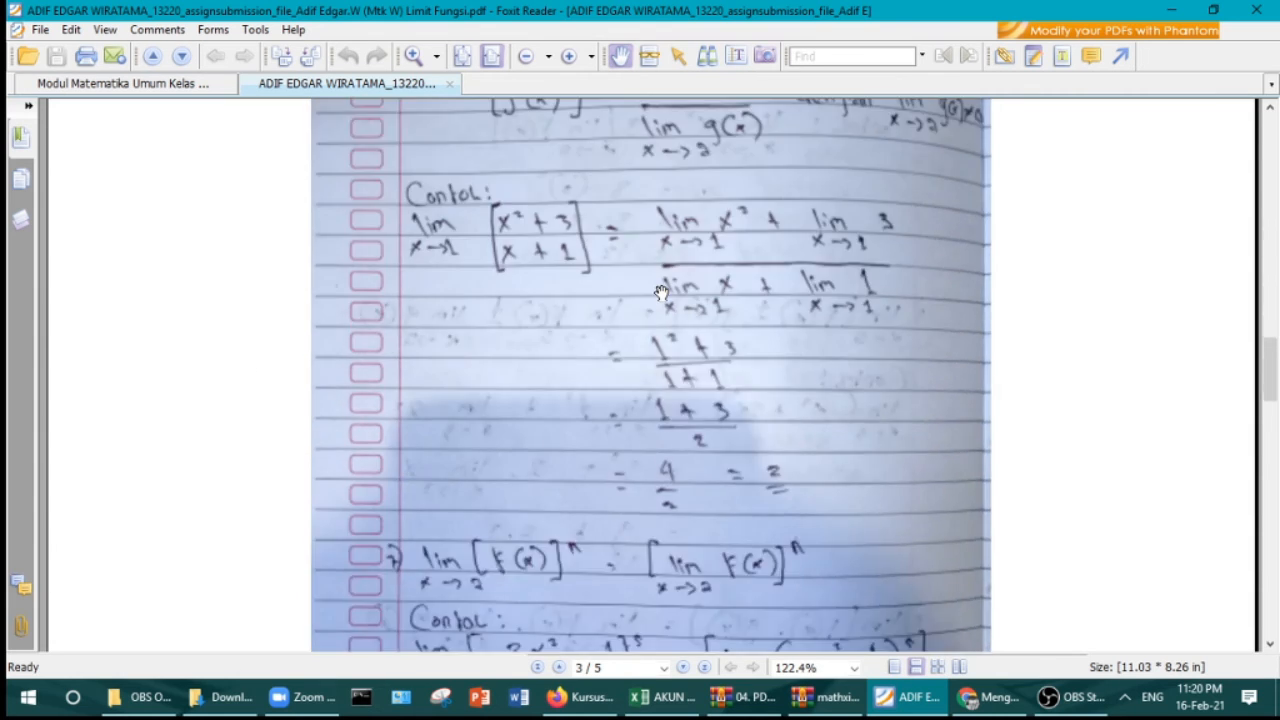
pyautogui.scroll(-5, 661, 292)
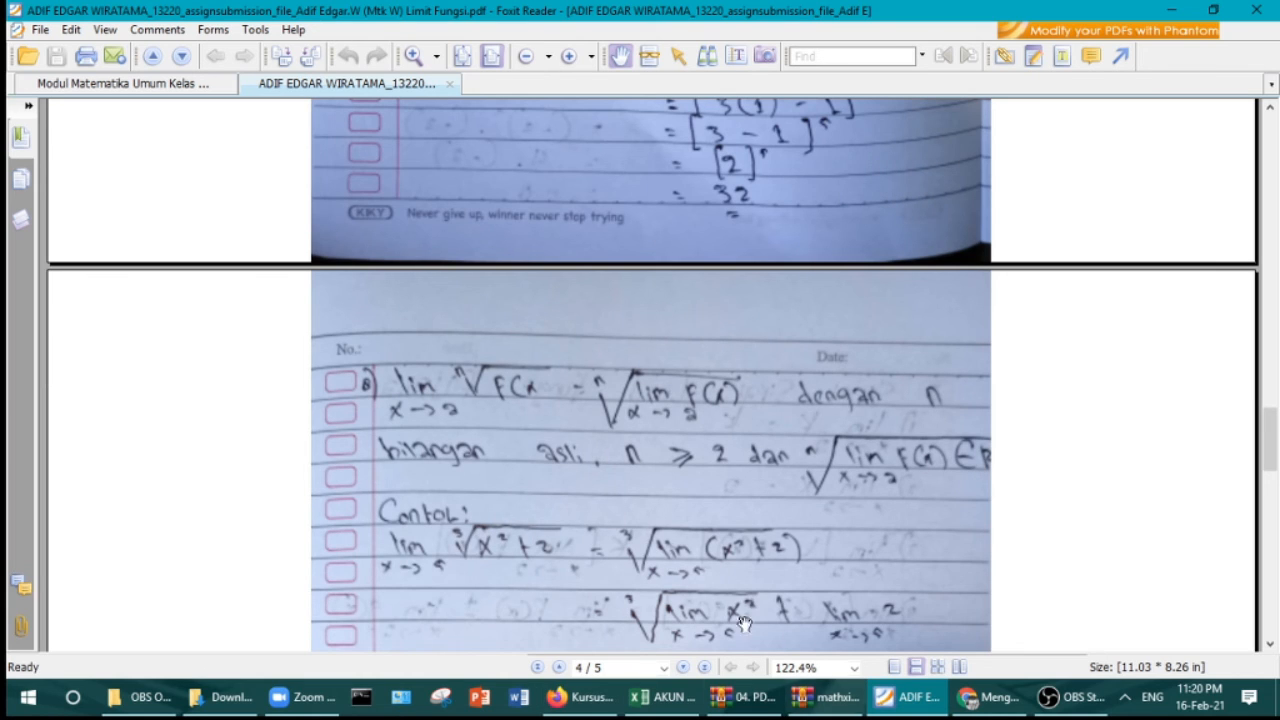
pyautogui.click(985, 705)
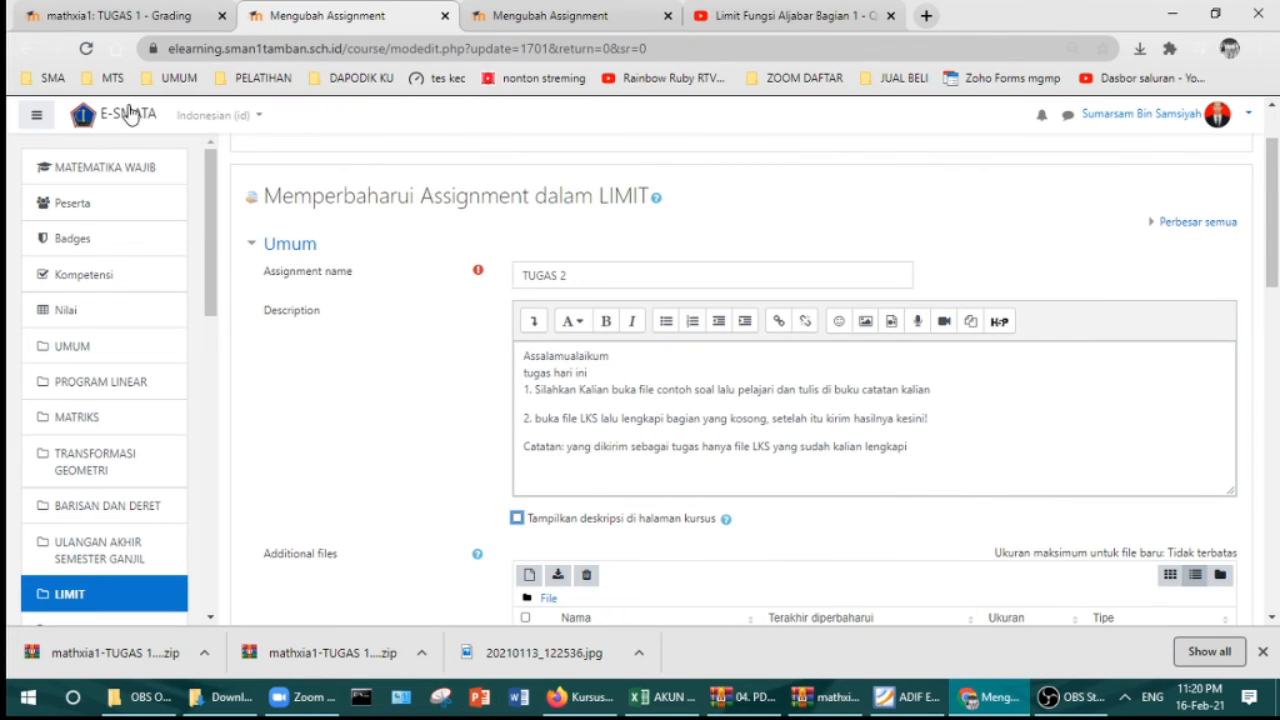
# Step: Enter 92 as the first TUGAS 1 submission's grade, then bring the WinRAR archive forward
pyautogui.click(148, 22)
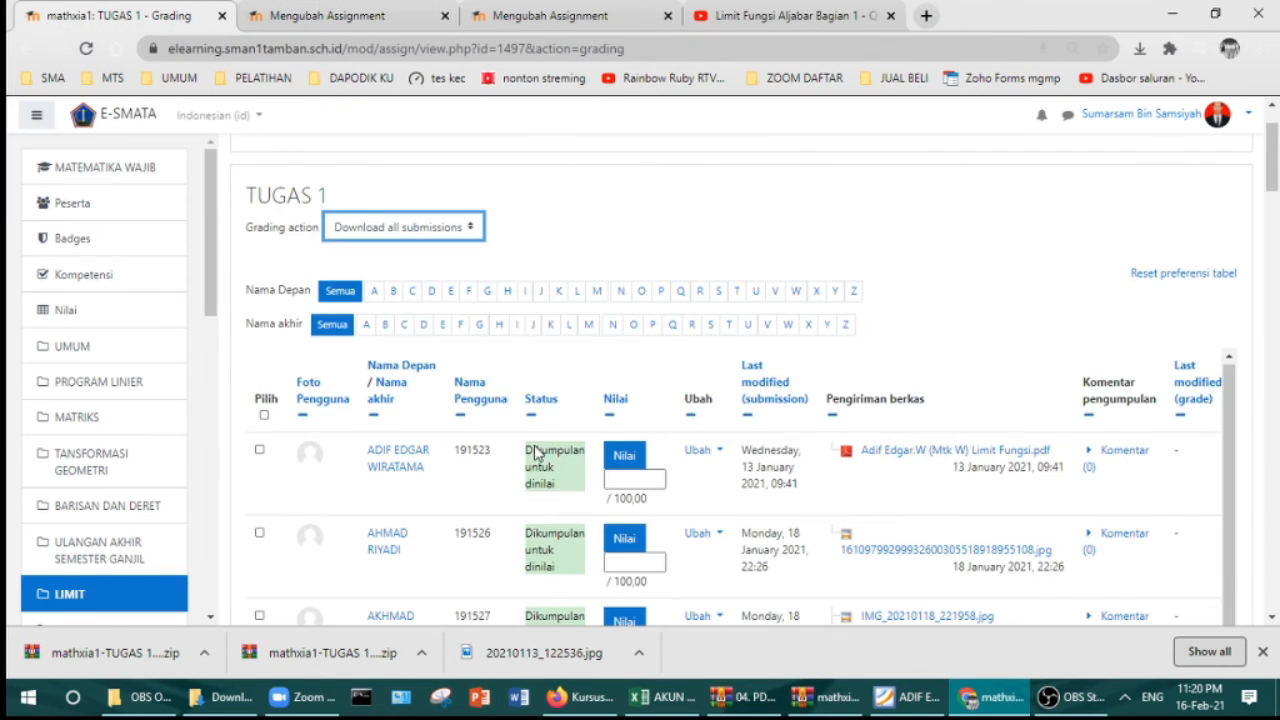
pyautogui.click(627, 481)
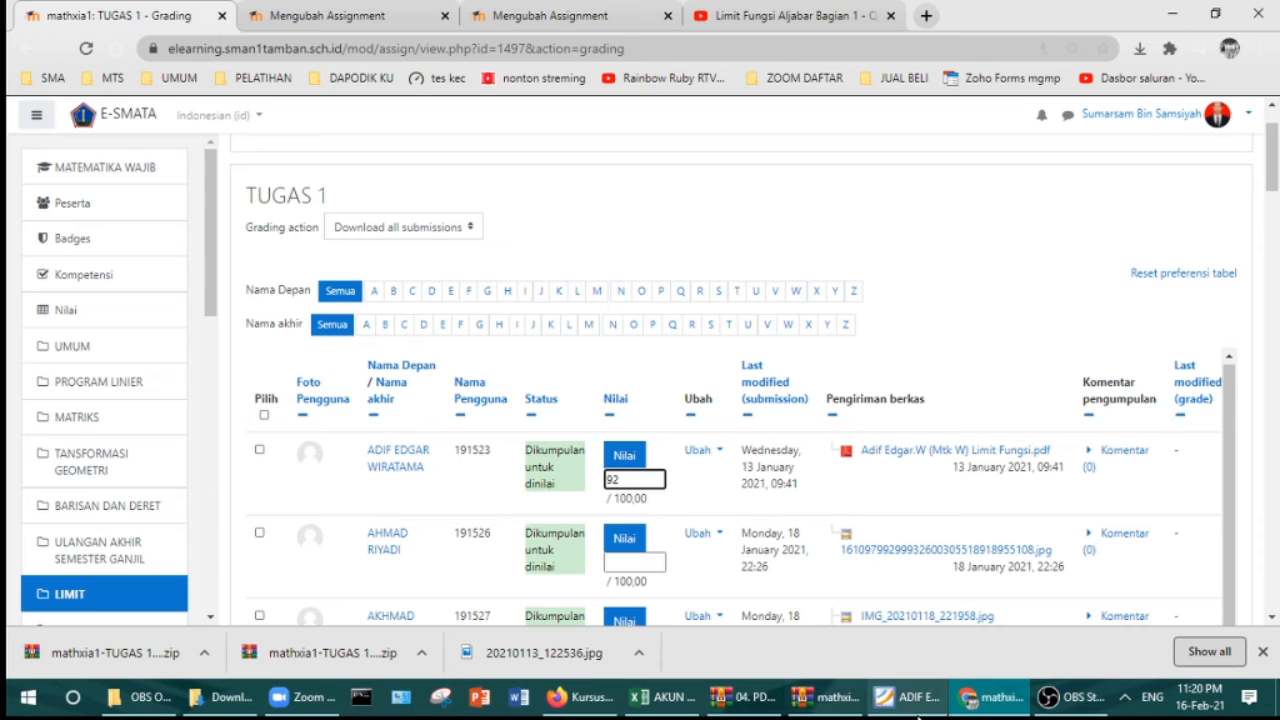
pyautogui.click(748, 699)
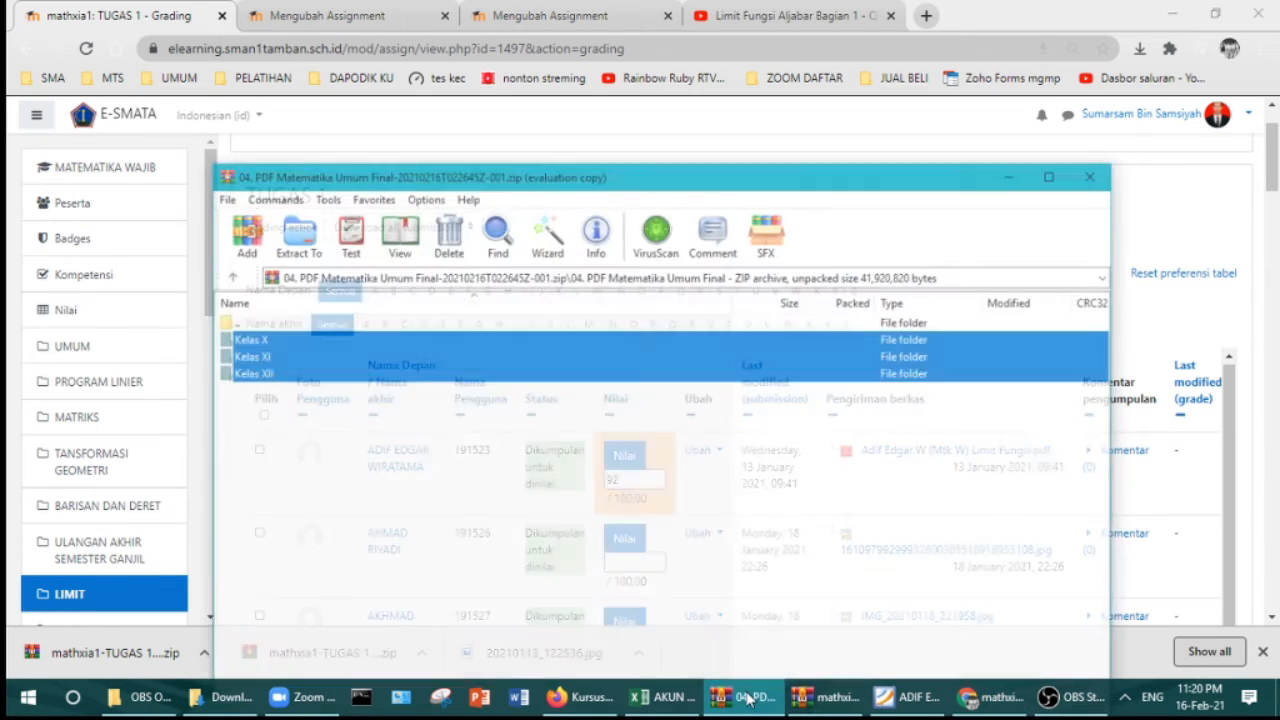
# Step: View the second student's submission photo from the TUGAS 1 archive, then return to grading
pyautogui.click(808, 698)
pyautogui.doubleClick(116, 203)
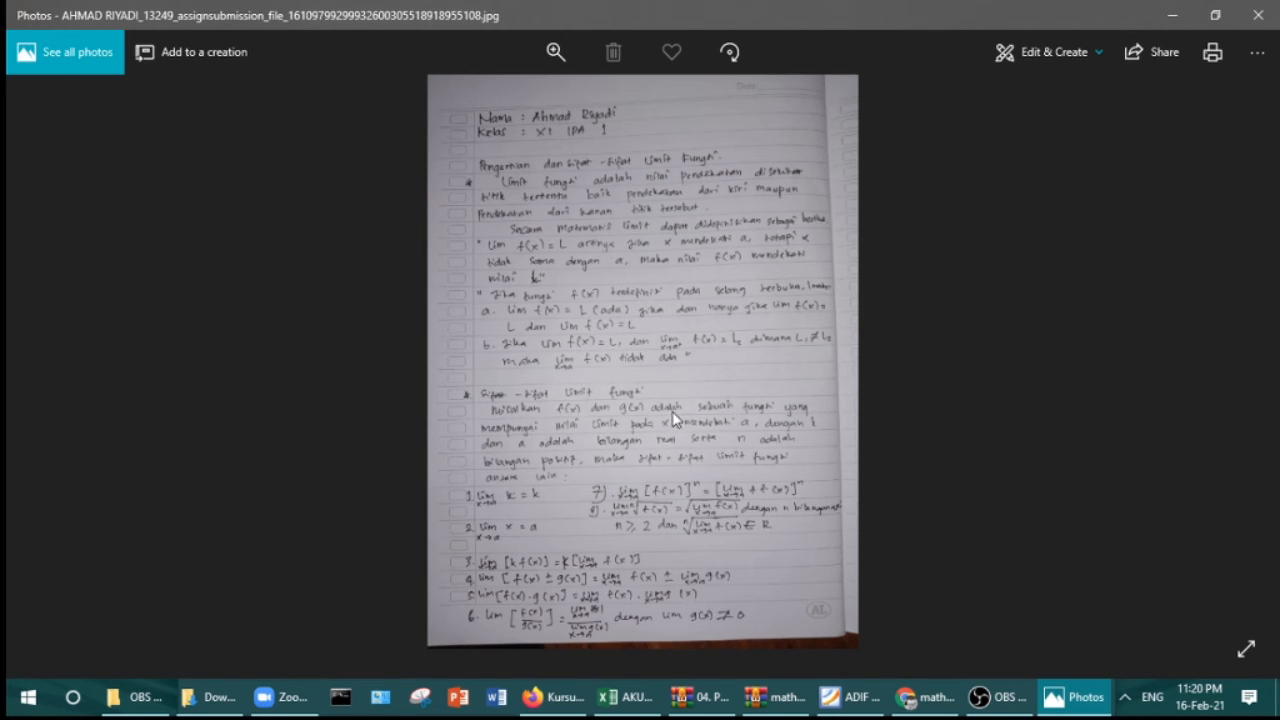
pyautogui.click(1259, 14)
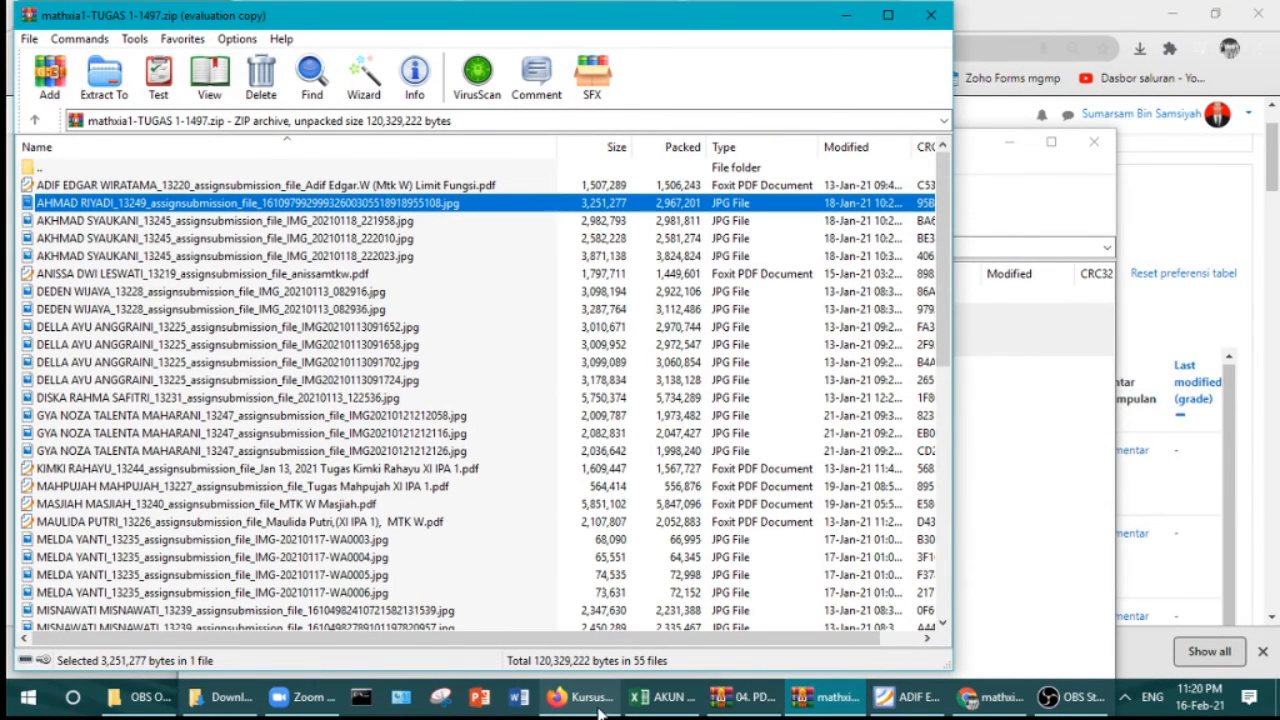
pyautogui.click(990, 697)
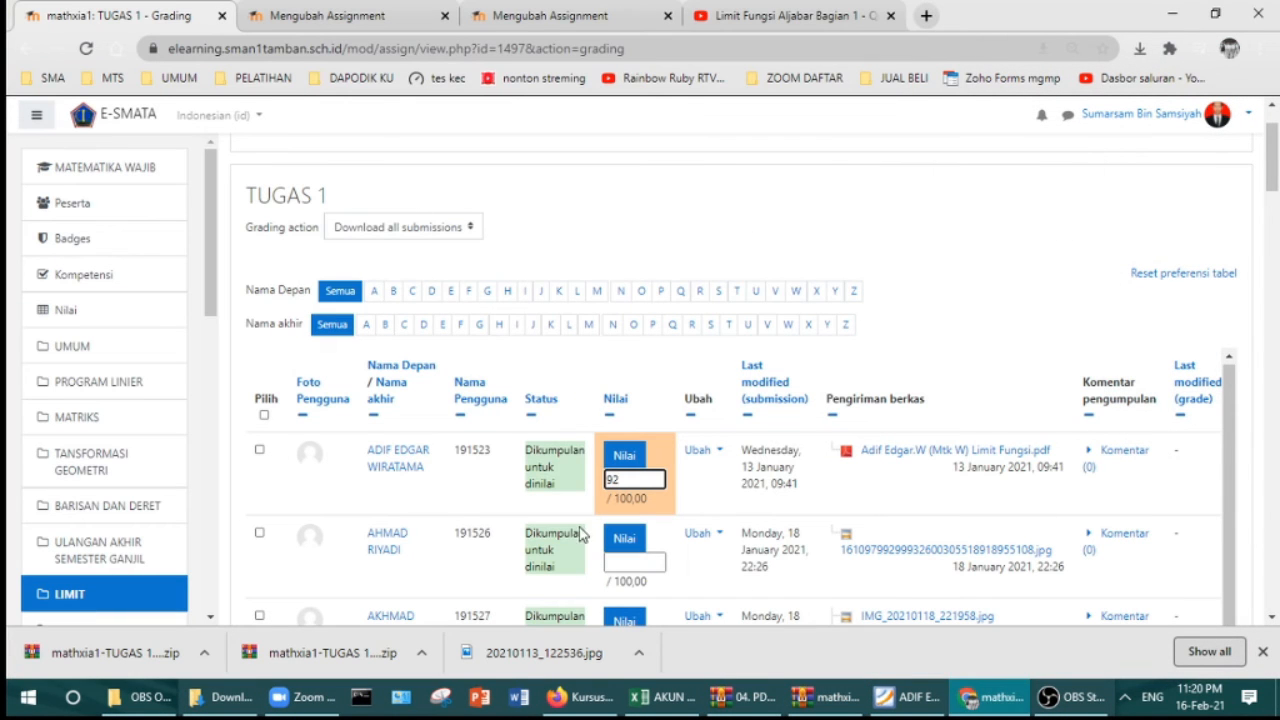
# Step: Enter 90 as the second submission's grade and save all quick grading changes
pyautogui.click(609, 560)
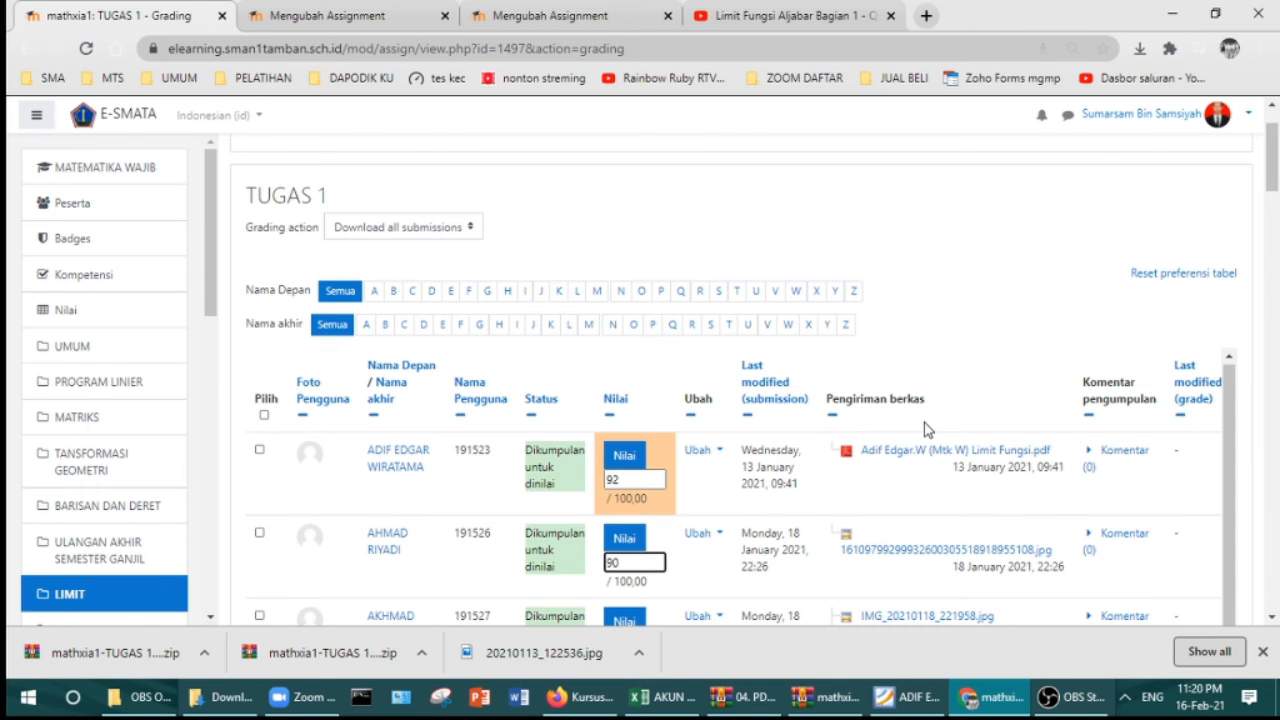
pyautogui.scroll(-2, 660, 455)
pyautogui.scroll(-10, 637, 455)
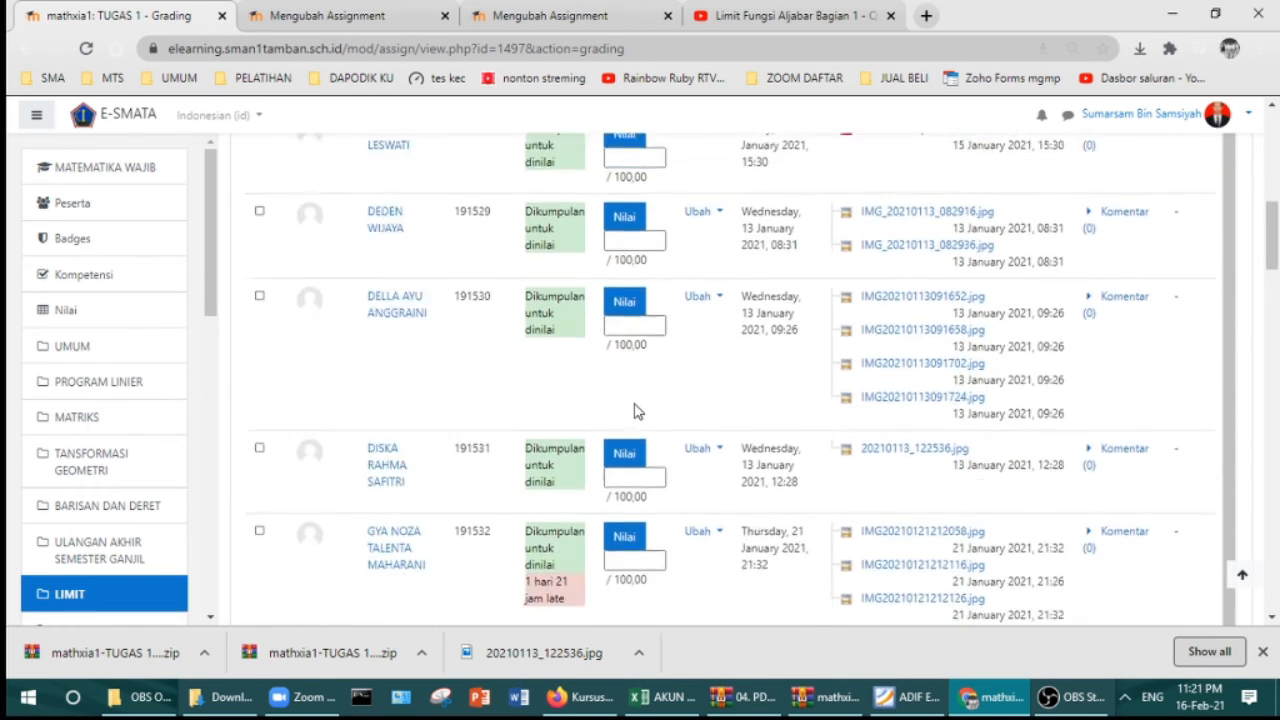
pyautogui.scroll(-15, 632, 354)
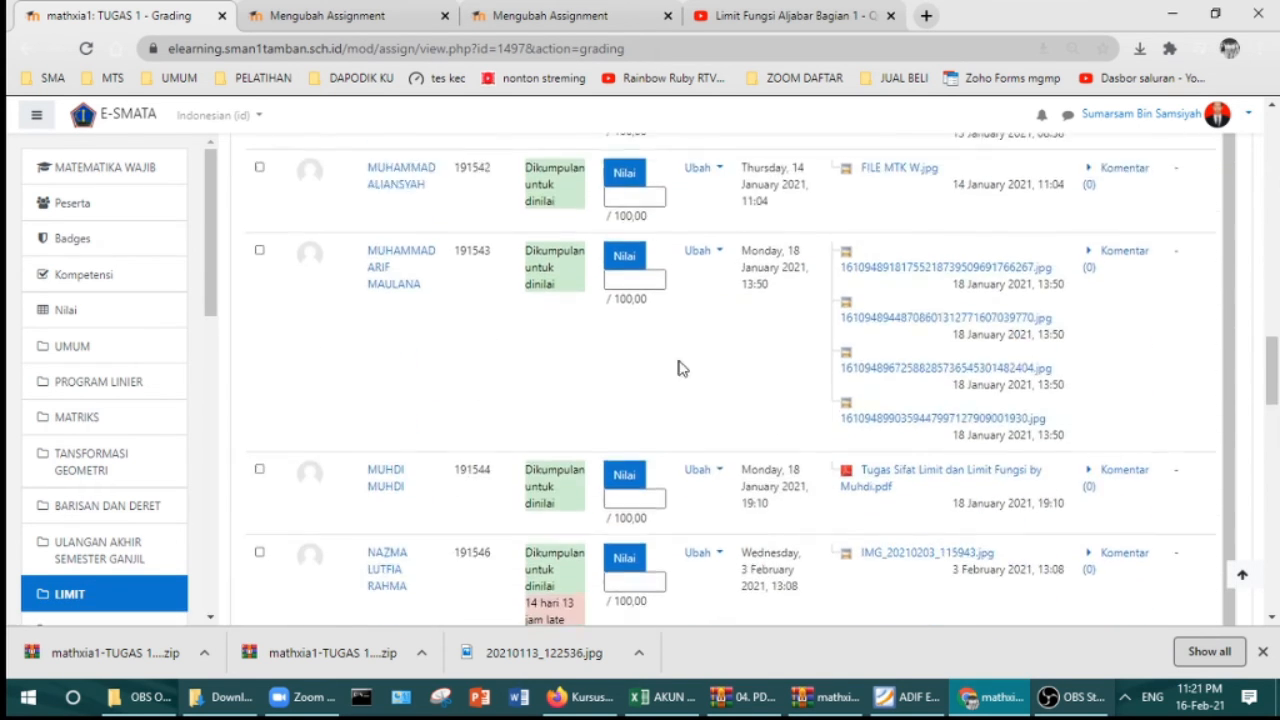
pyautogui.scroll(-3, 806, 424)
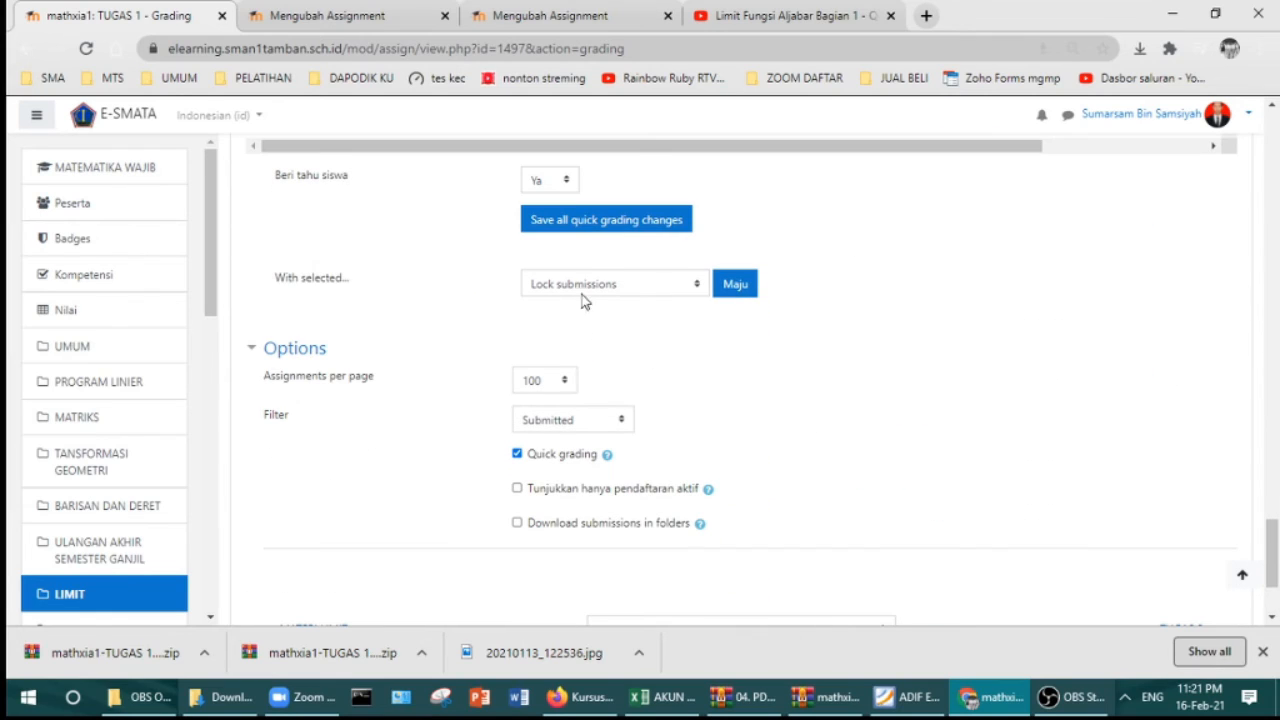
pyautogui.click(624, 227)
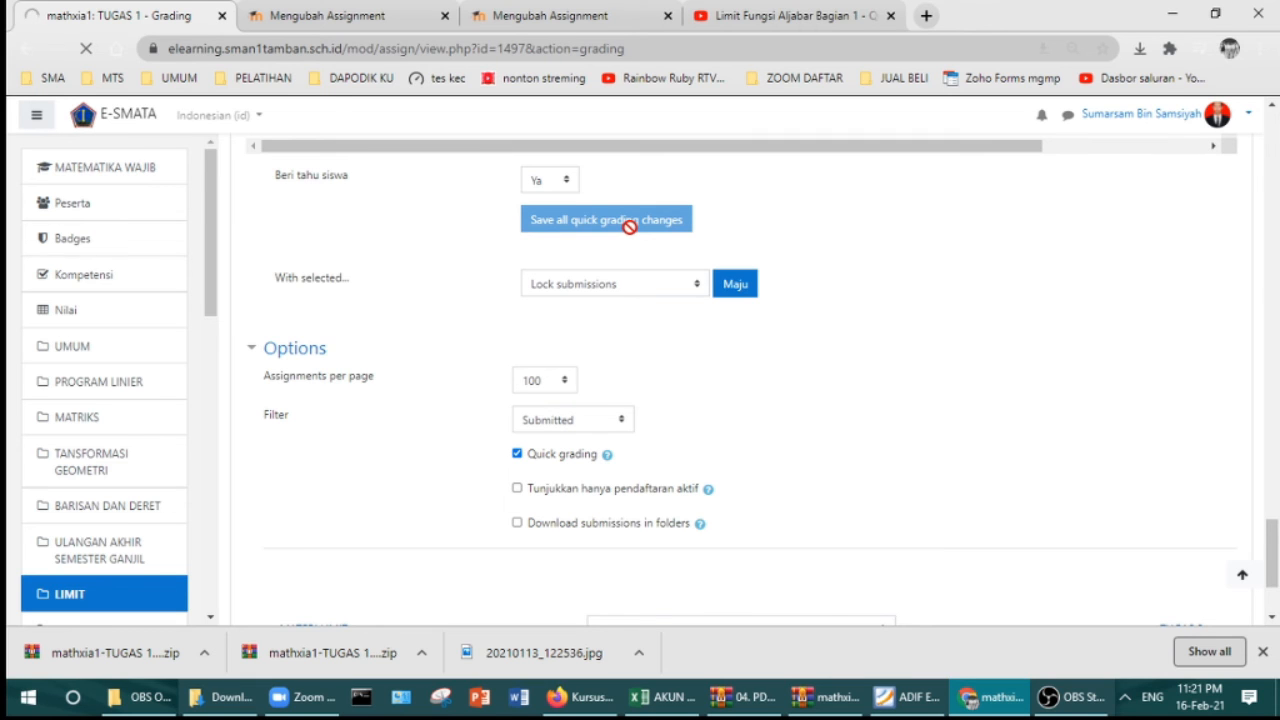
pyautogui.click(727, 478)
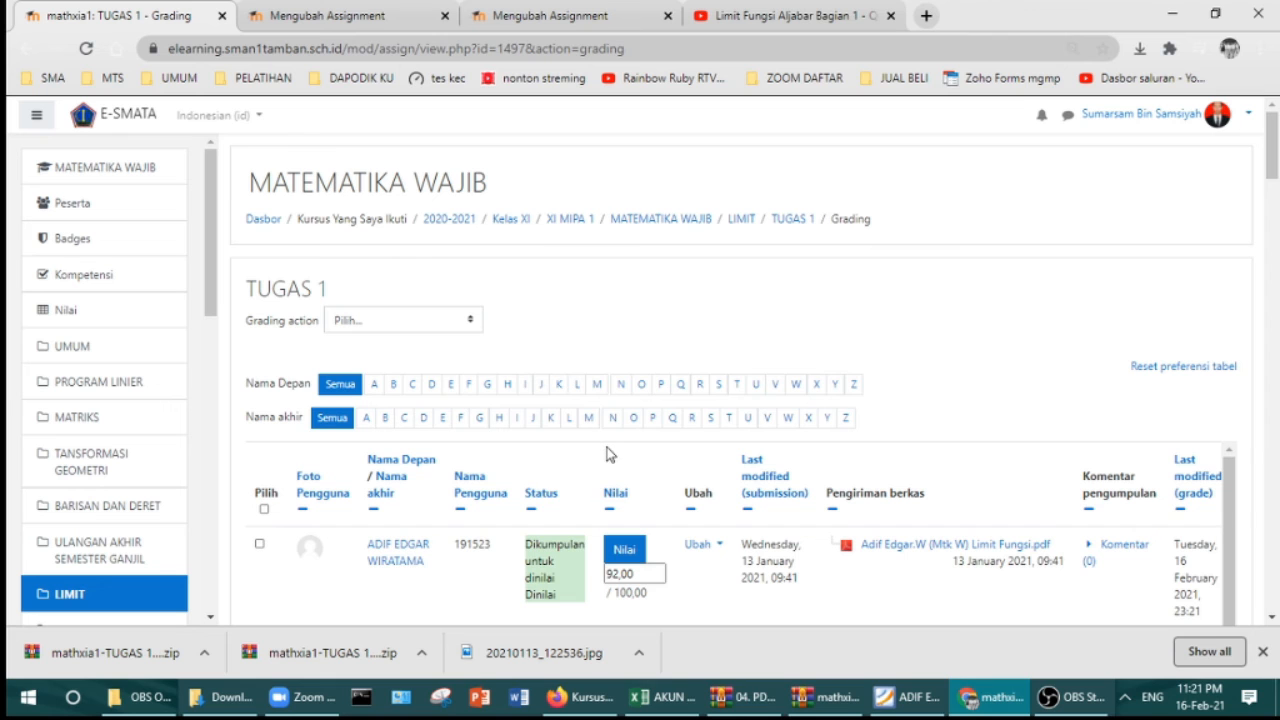
# Step: Scroll to the end of the TUGAS 1 grading table and select a grade field there
pyautogui.scroll(-10, 700, 450)
pyautogui.scroll(-15, 838, 440)
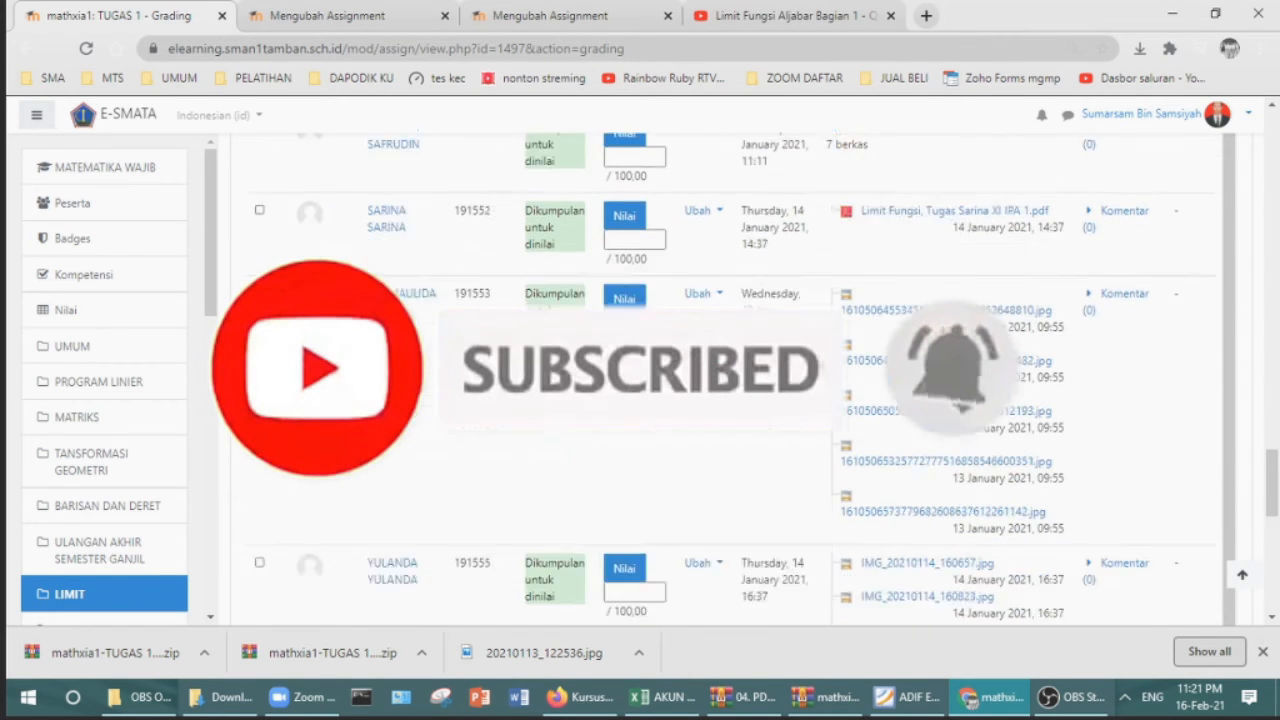
pyautogui.scroll(-3, 700, 400)
pyautogui.click(617, 169)
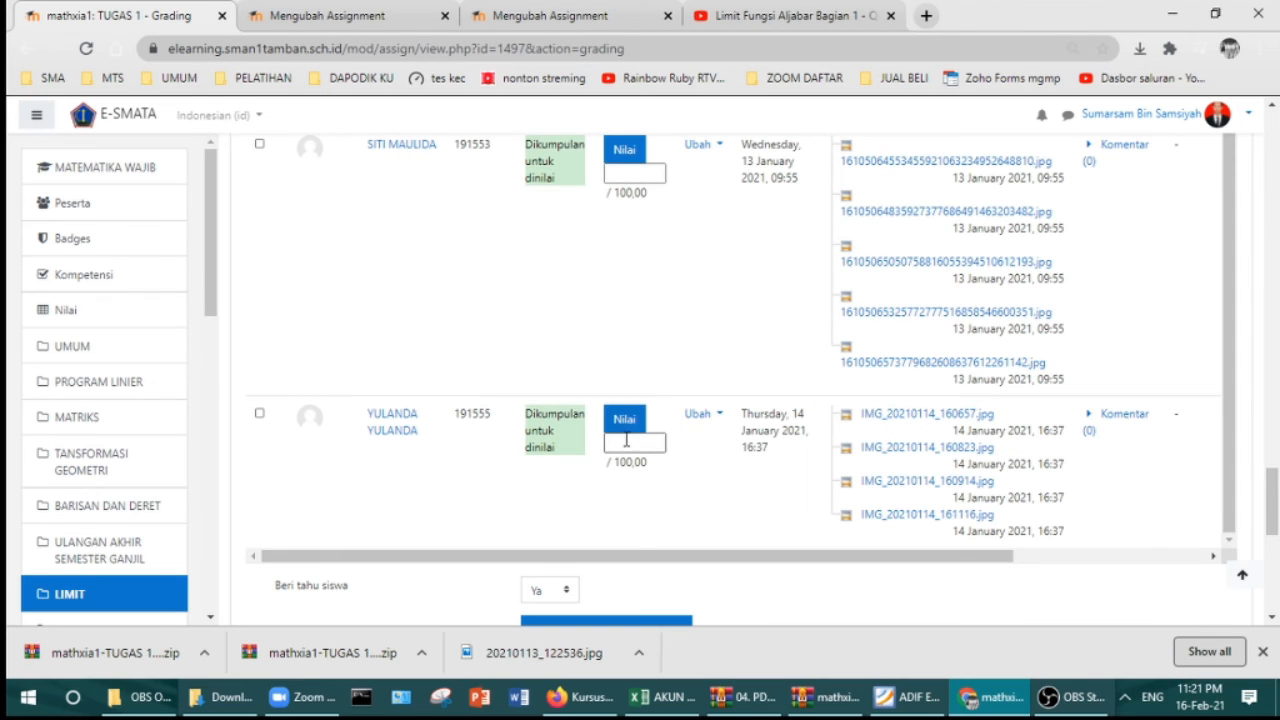
pyautogui.scroll(-1, 640, 440)
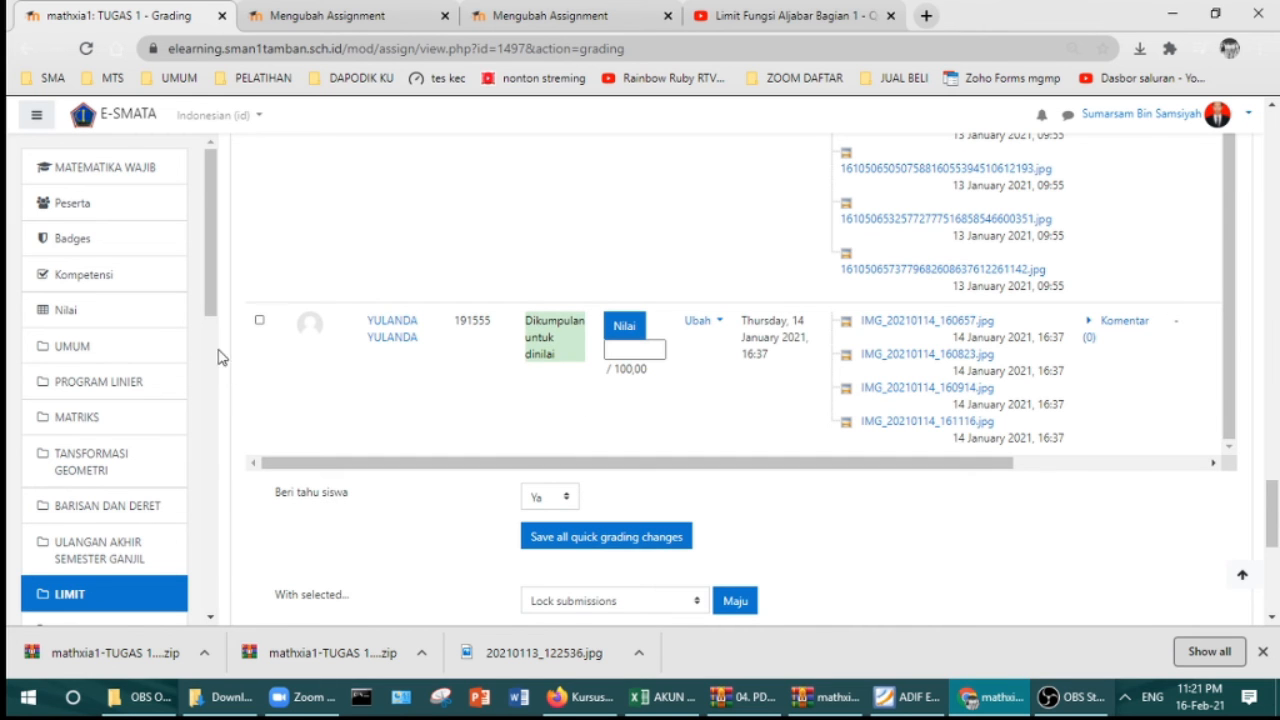
pyautogui.scroll(1, 390, 375)
pyautogui.scroll(6, 393, 375)
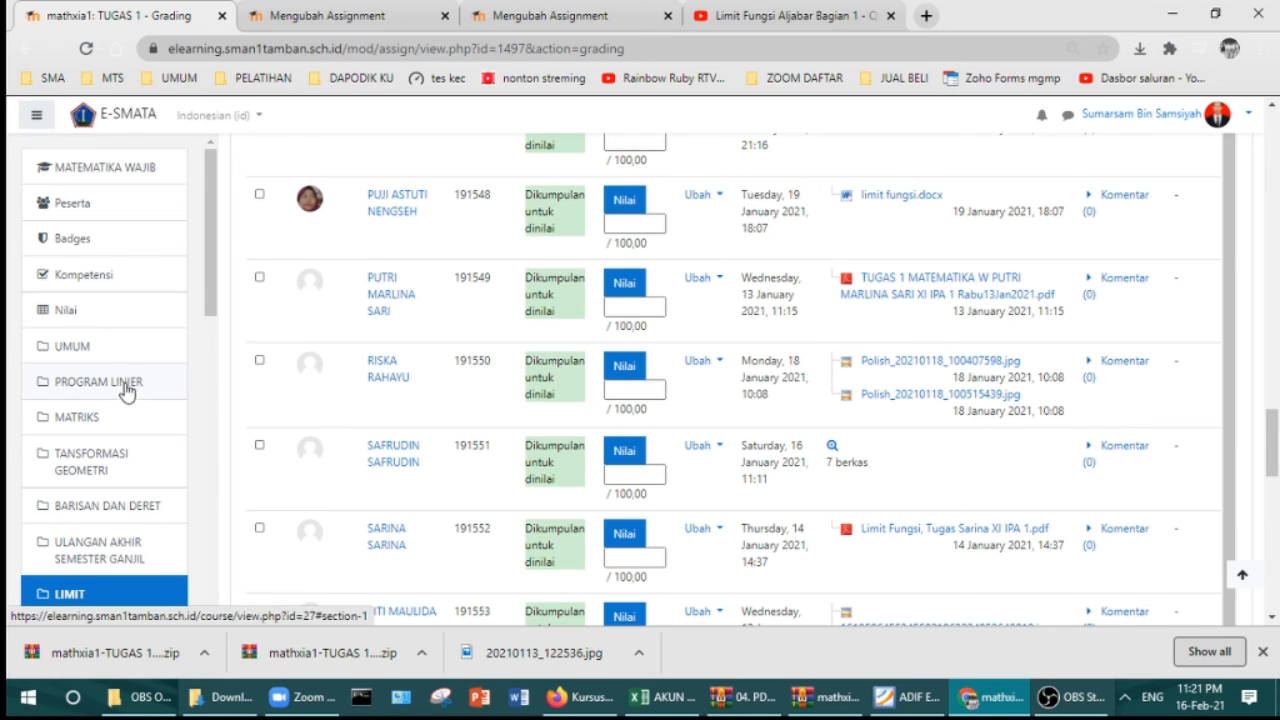
# Step: Open the course grader report and preview the TUGAS 1 assignment and single-view pages
pyautogui.click(60, 315)
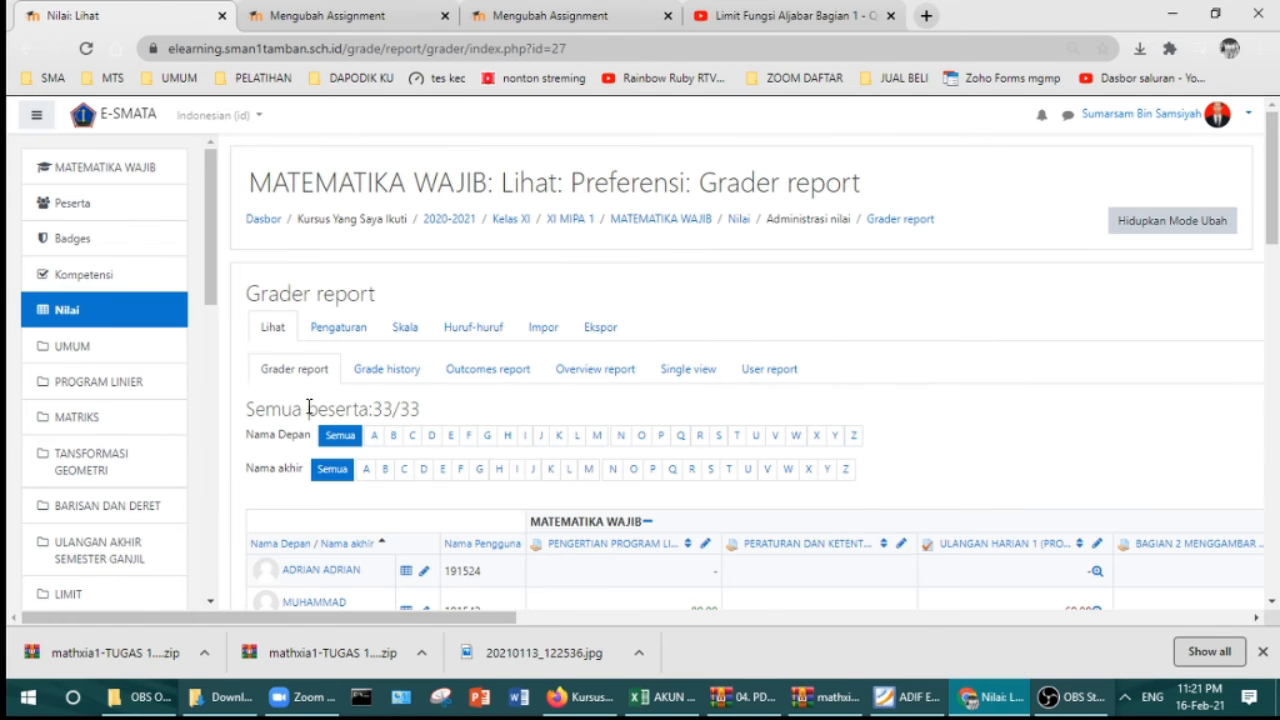
pyautogui.moveTo(480, 620); pyautogui.dragTo(1225, 655)
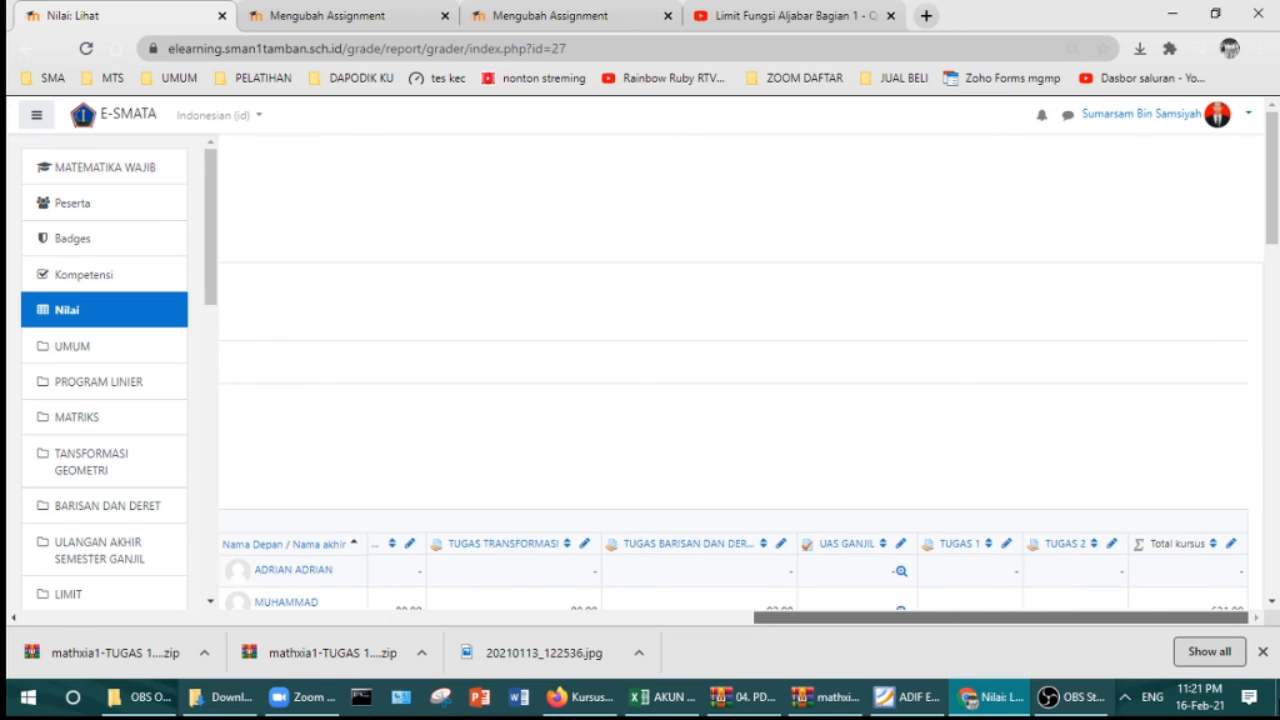
pyautogui.click(966, 546)
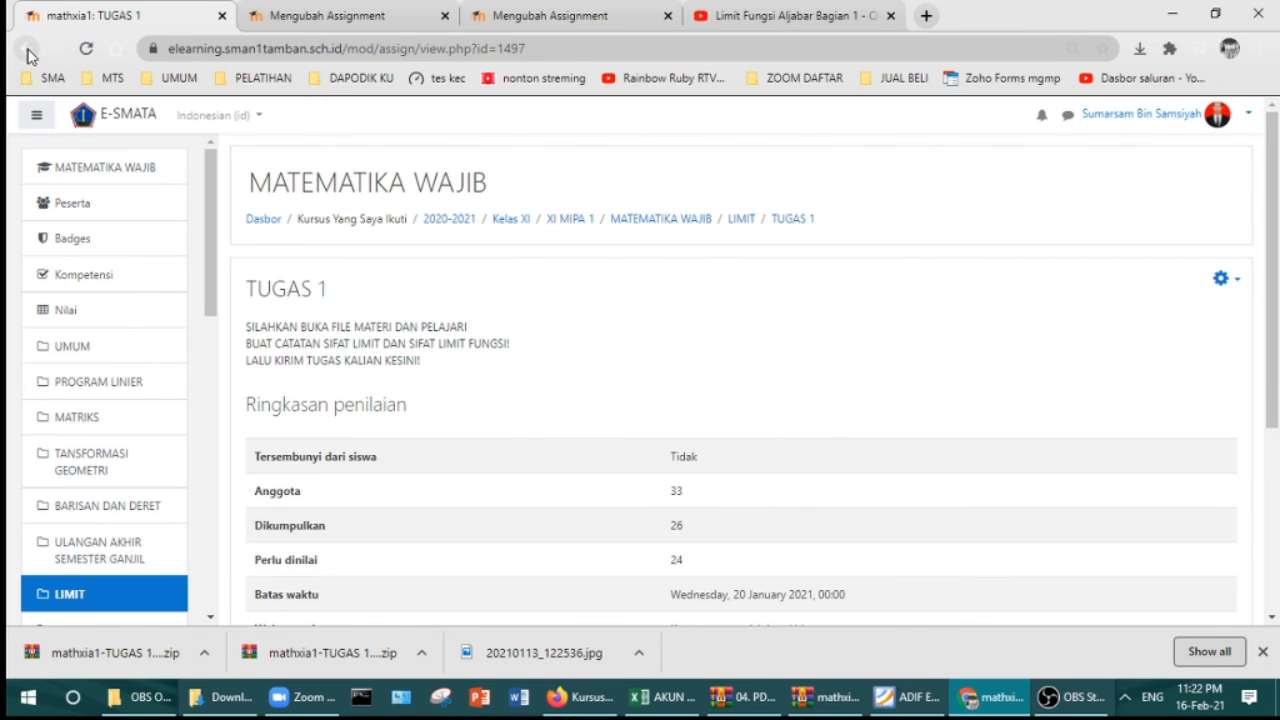
pyautogui.click(27, 50)
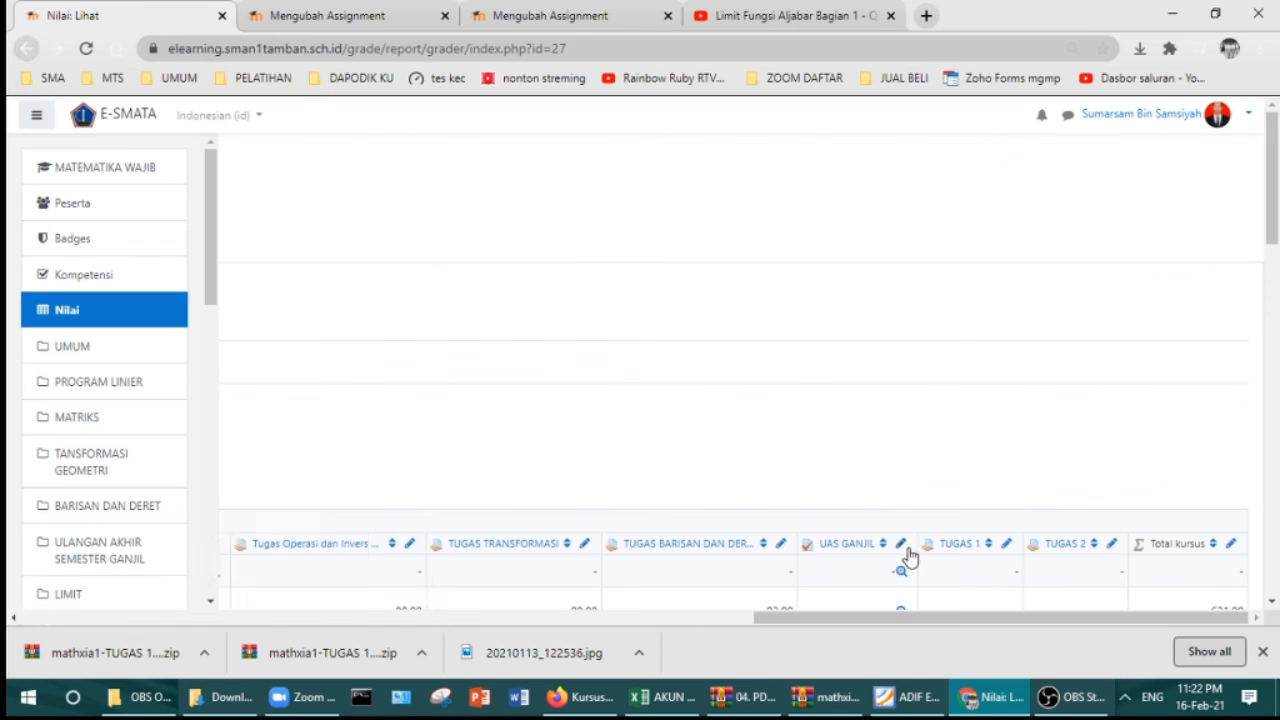
pyautogui.click(1007, 546)
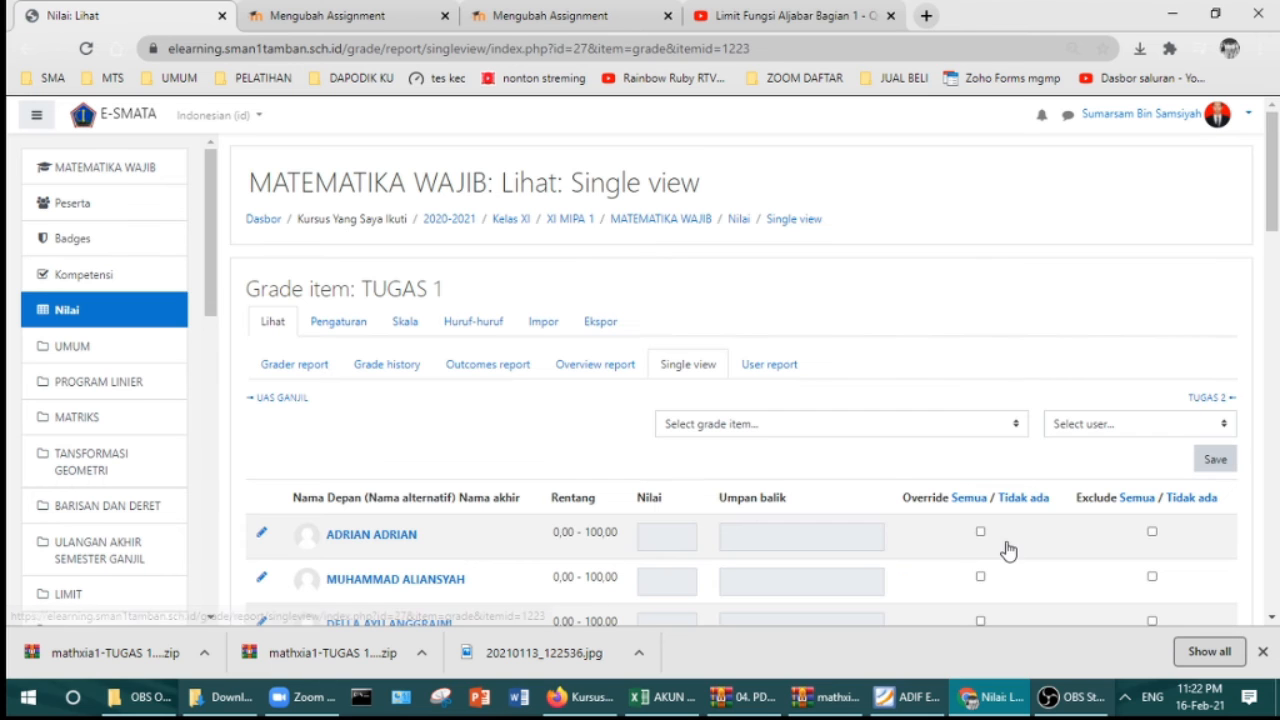
pyautogui.click(24, 48)
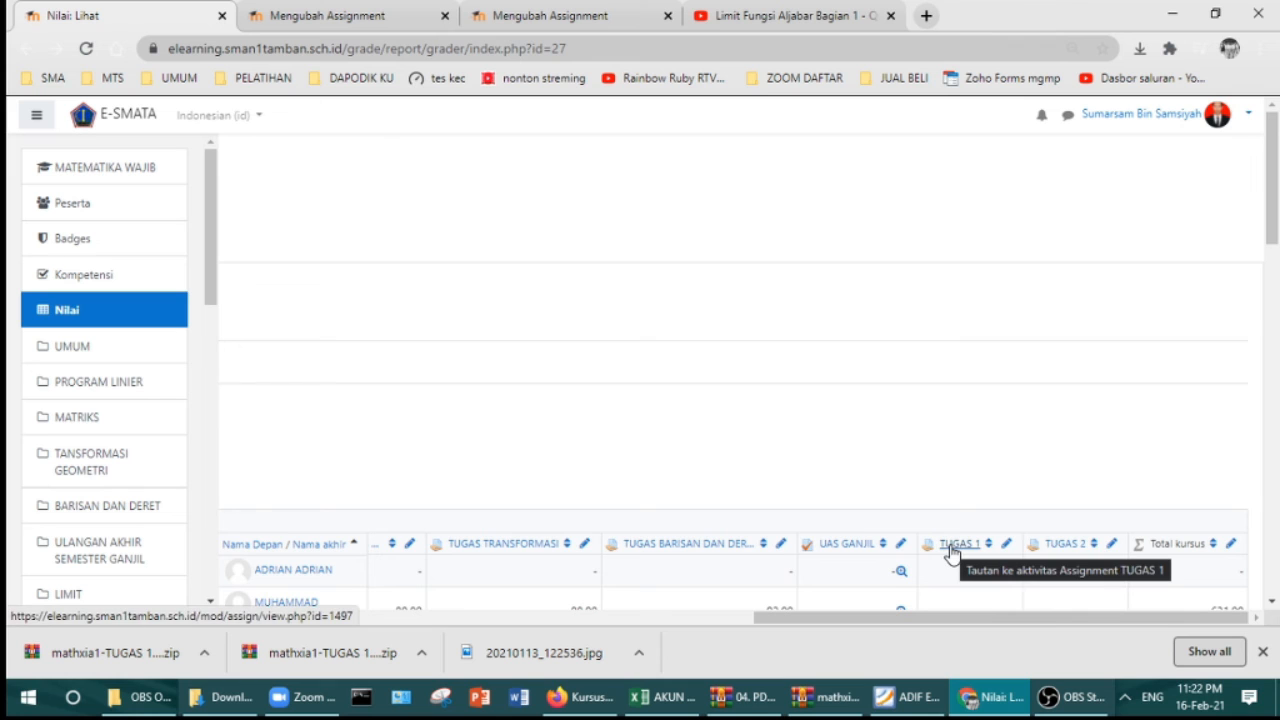
# Step: Review all TUGAS 1 submissions, then open the TUGAS 1 single view from the grader report
pyautogui.click(951, 545)
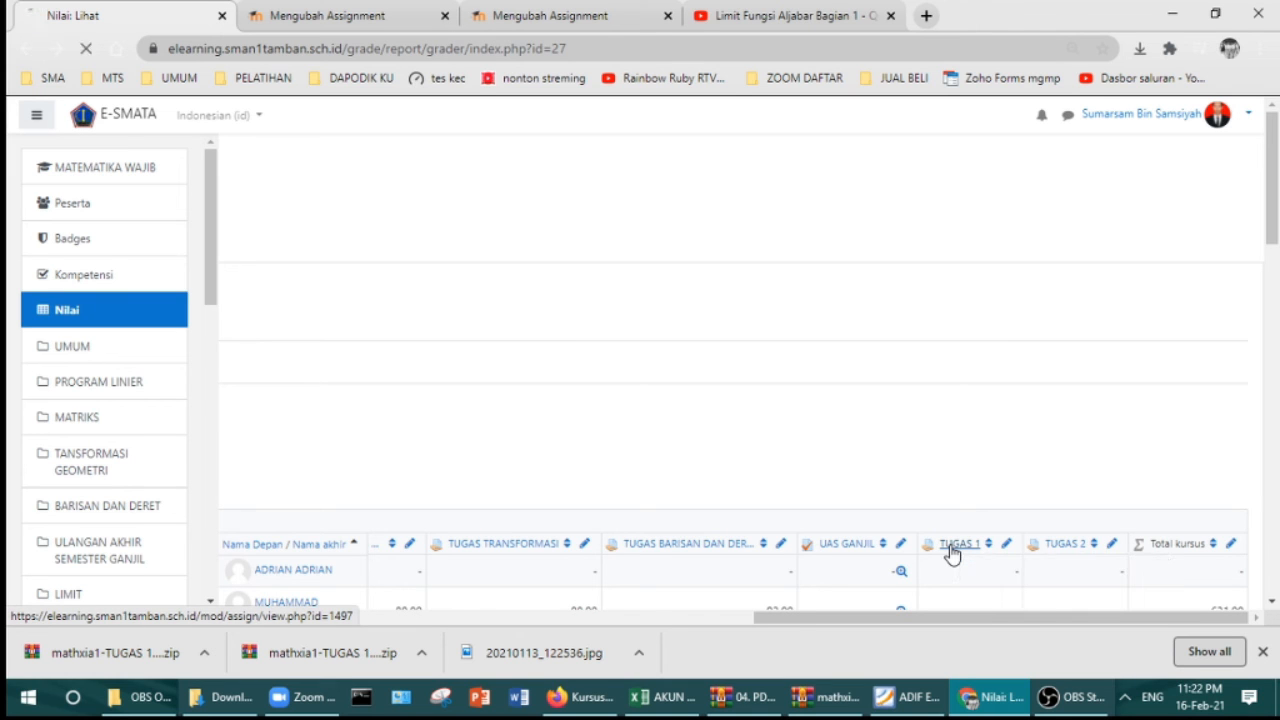
pyautogui.scroll(-2, 776, 528)
pyautogui.click(742, 500)
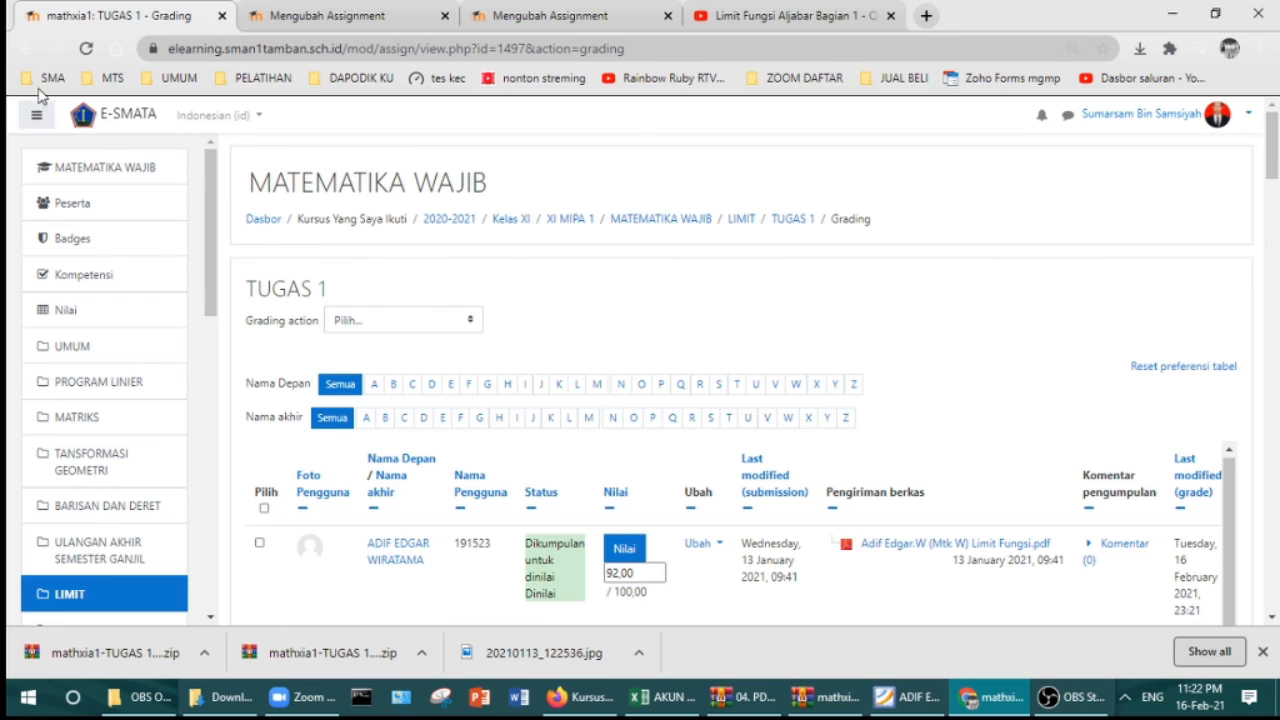
pyautogui.click(28, 49)
pyautogui.click(28, 49)
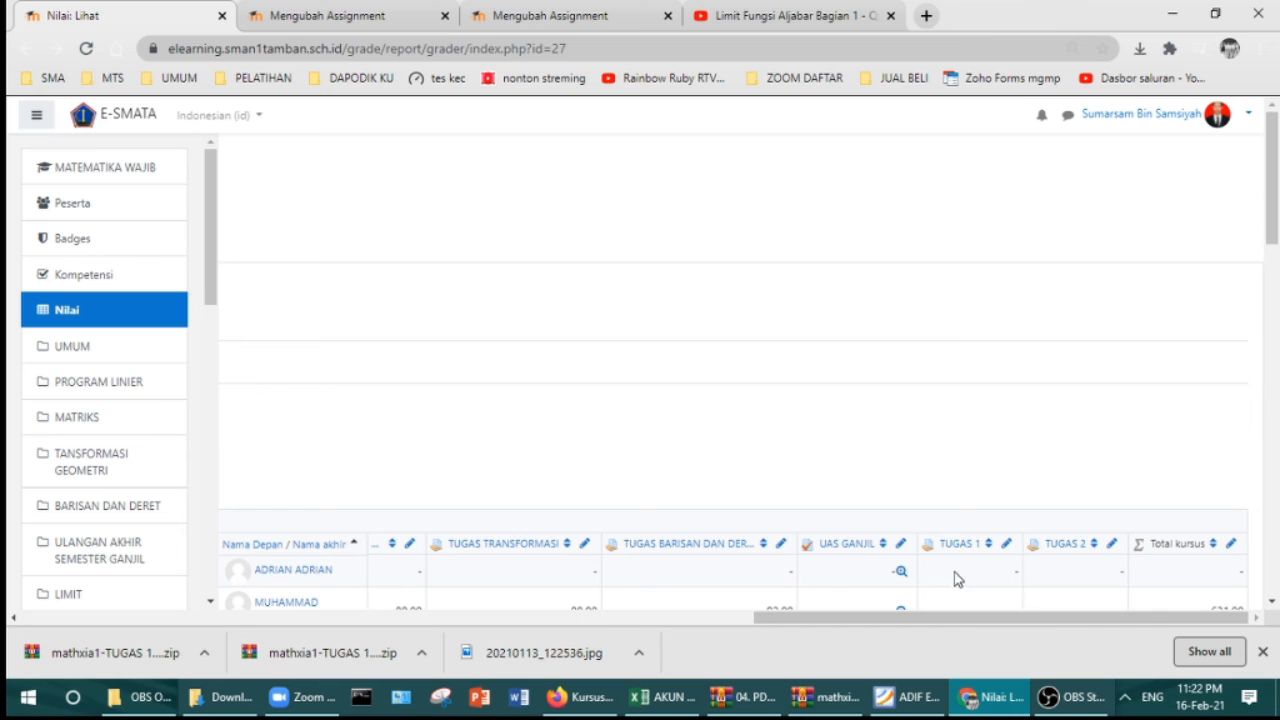
pyautogui.click(1007, 546)
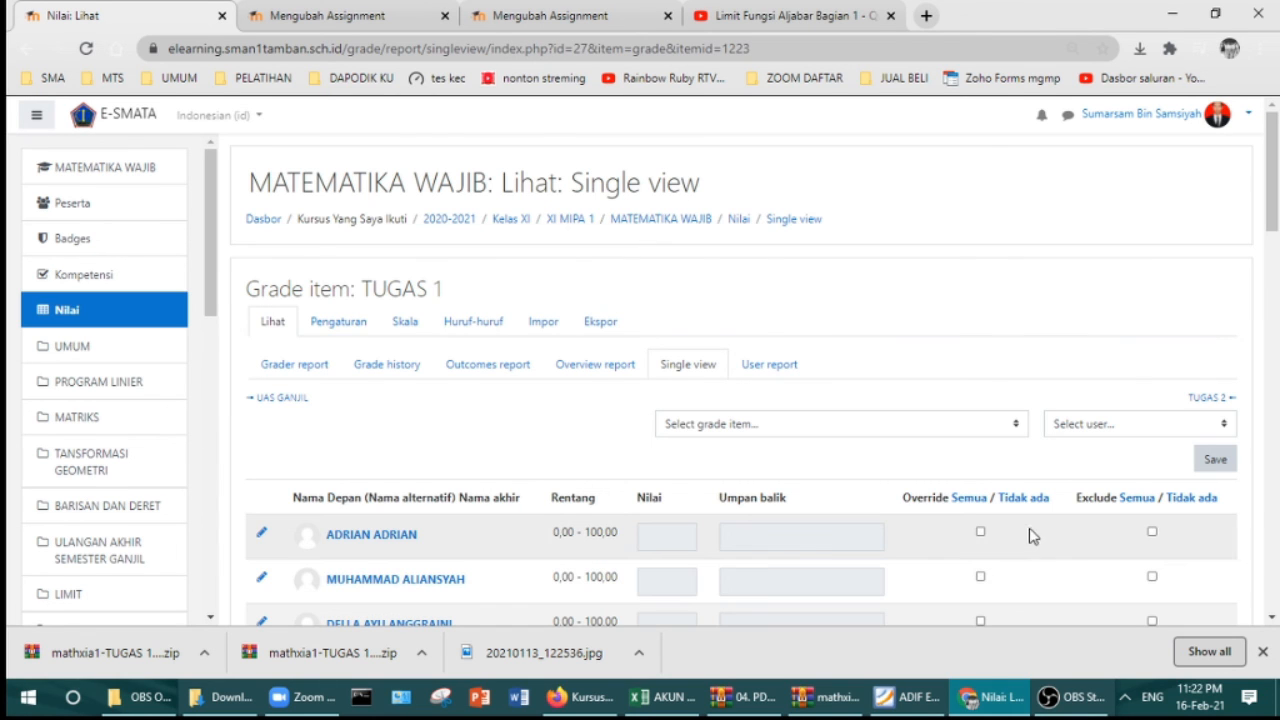
# Step: Tick 'Semua' to override every student's TUGAS 1 grade, then scroll through the list
pyautogui.click(969, 502)
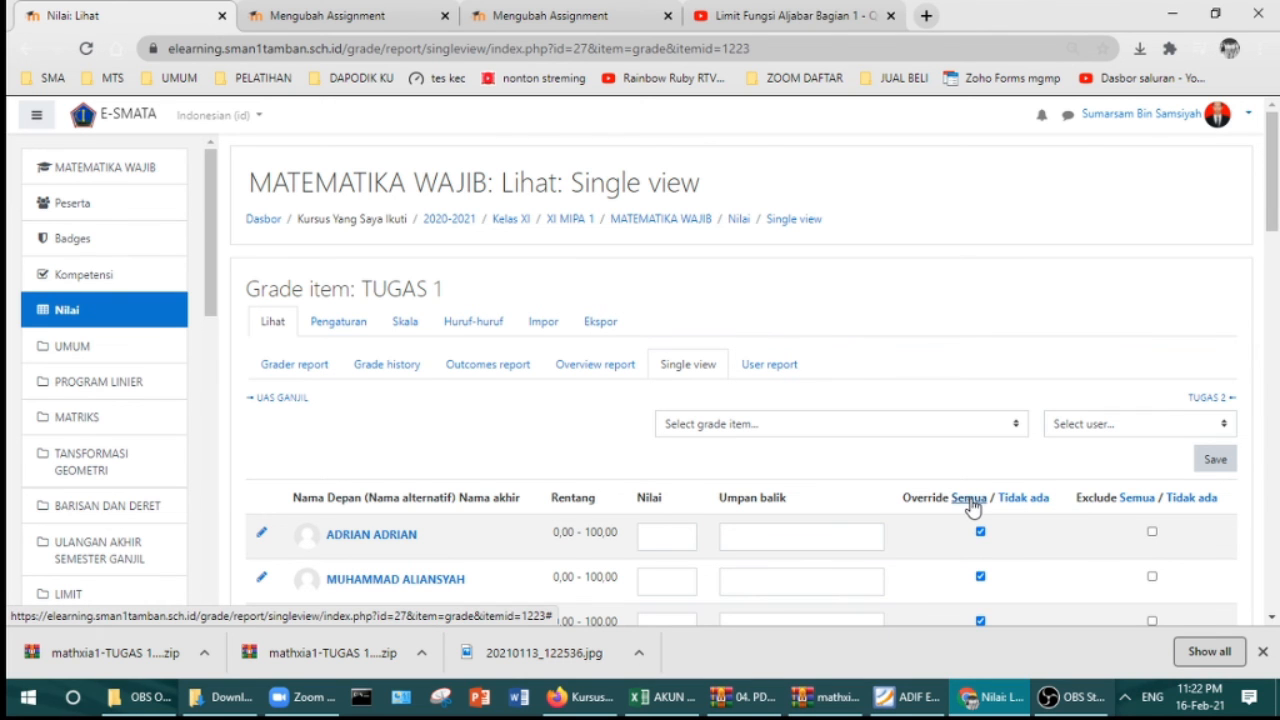
pyautogui.scroll(-1, 652, 530)
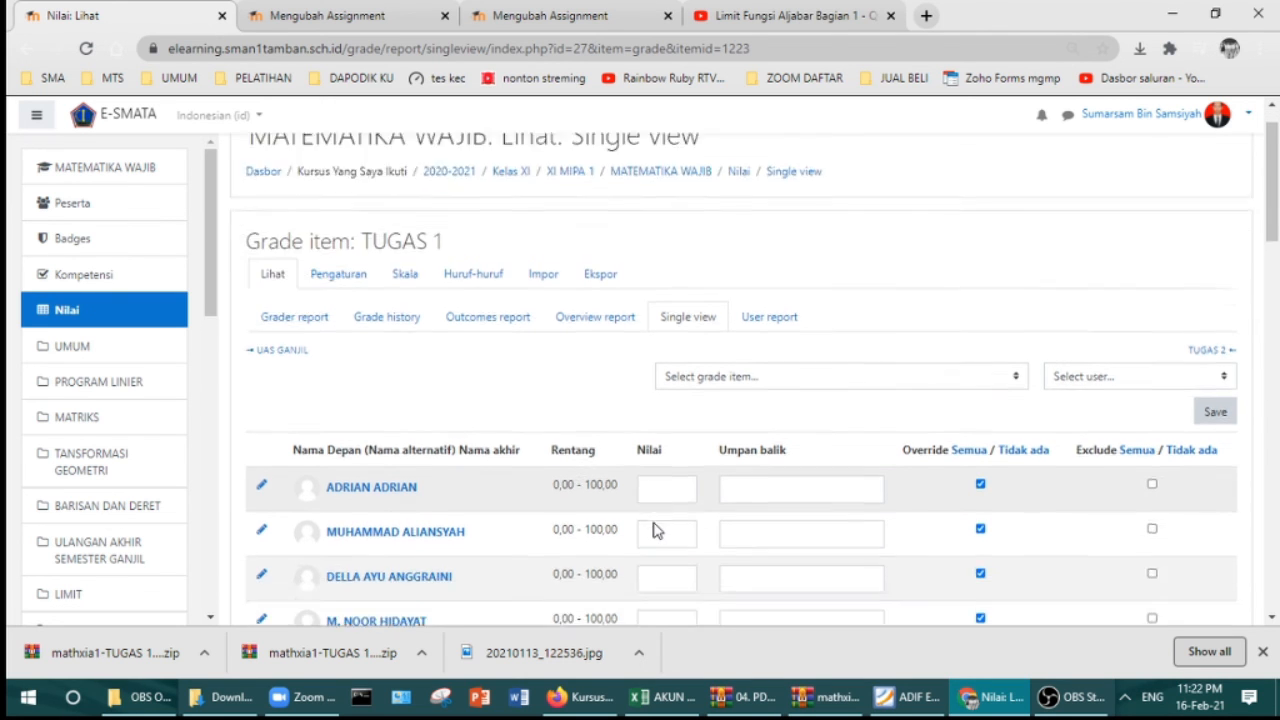
pyautogui.scroll(-4, 652, 530)
pyautogui.scroll(2, 684, 512)
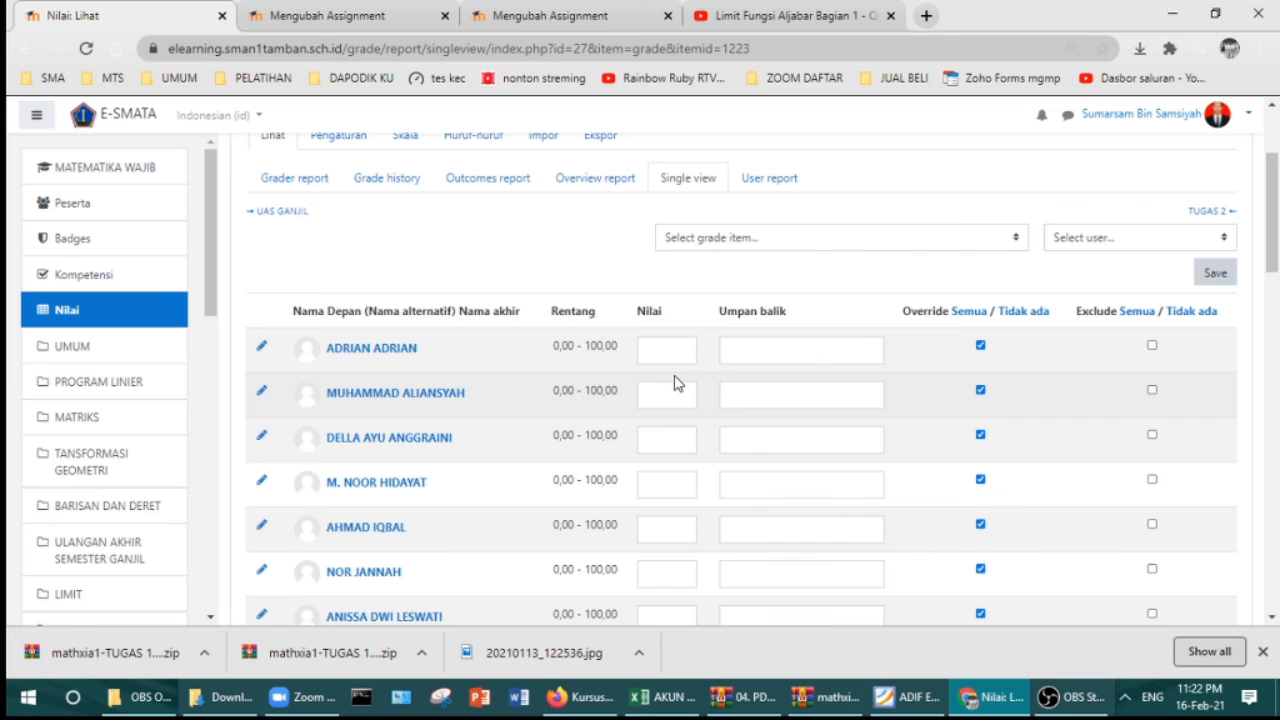
pyautogui.scroll(-3, 674, 383)
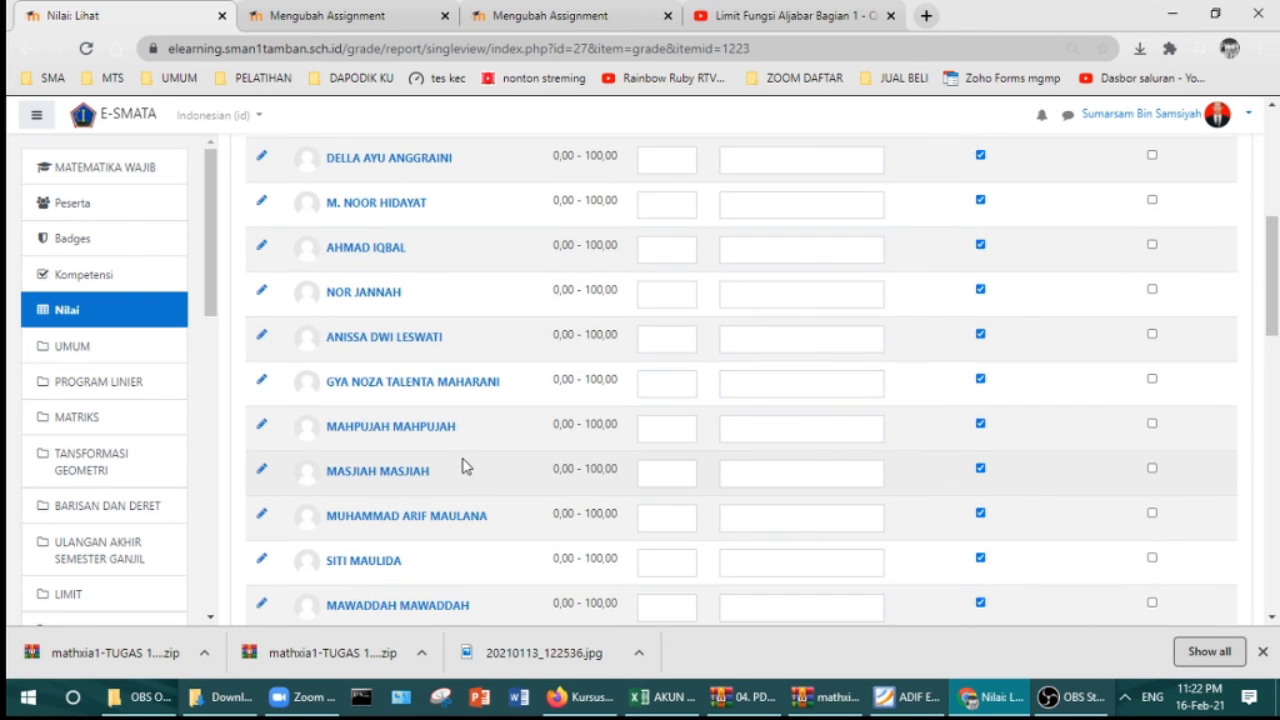
pyautogui.scroll(-5, 463, 466)
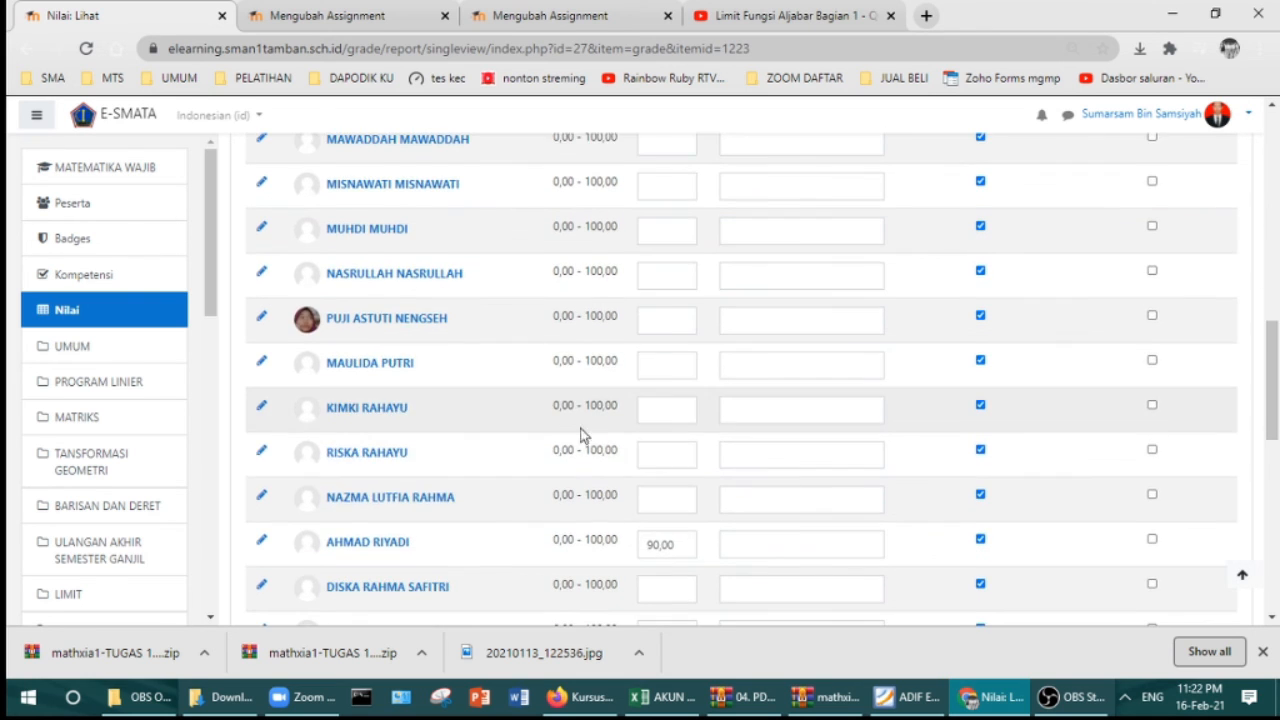
pyautogui.scroll(-1, 598, 436)
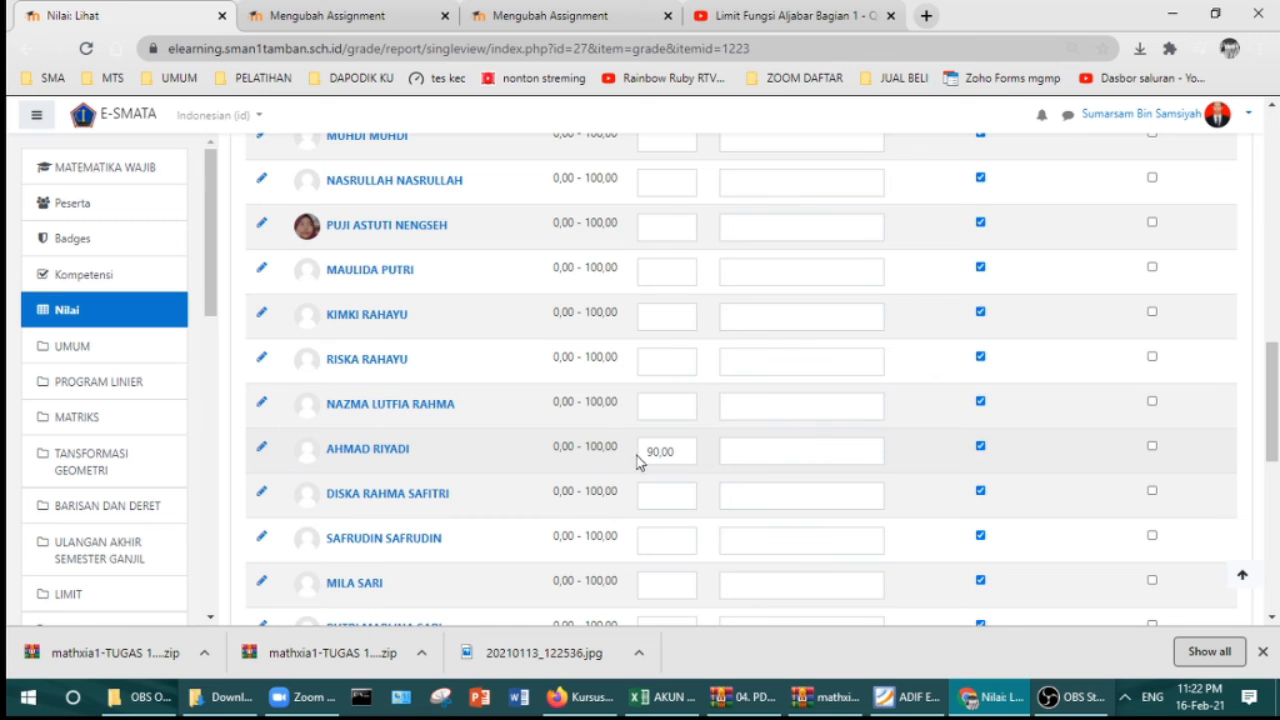
pyautogui.scroll(-4, 640, 460)
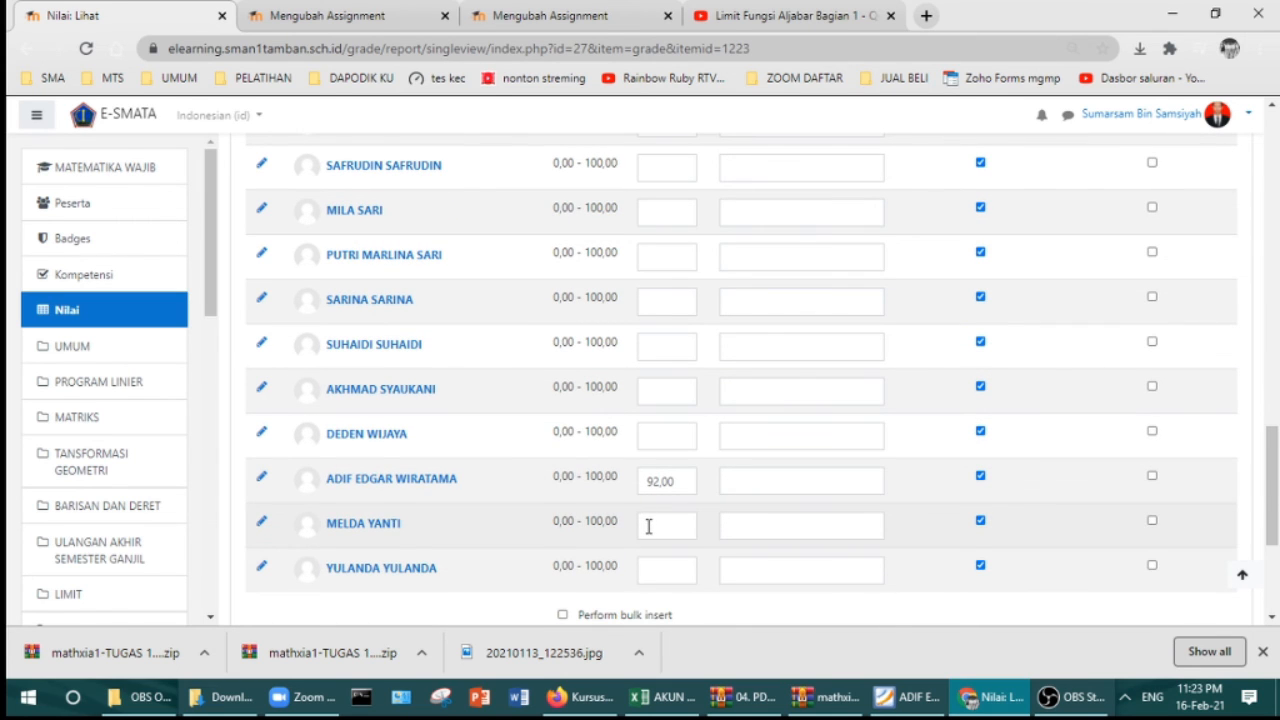
pyautogui.scroll(-2, 648, 526)
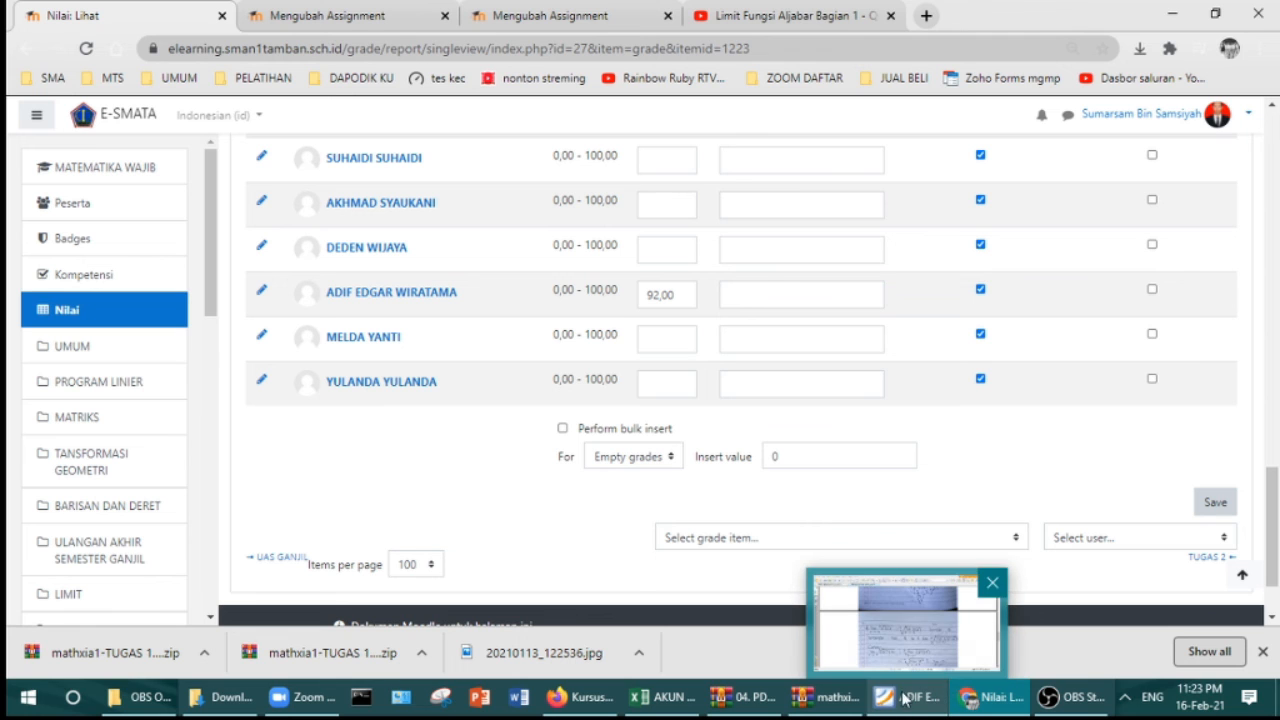
pyautogui.click(748, 700)
pyautogui.click(826, 702)
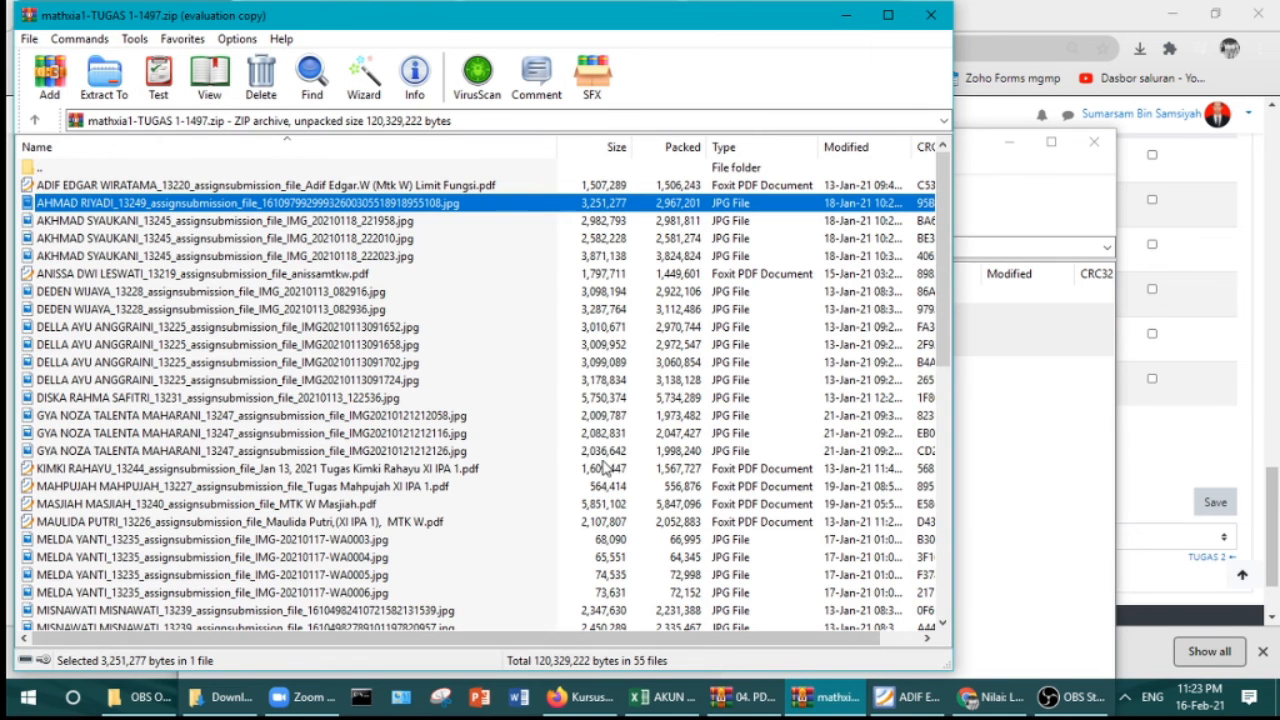
pyautogui.doubleClick(95, 222)
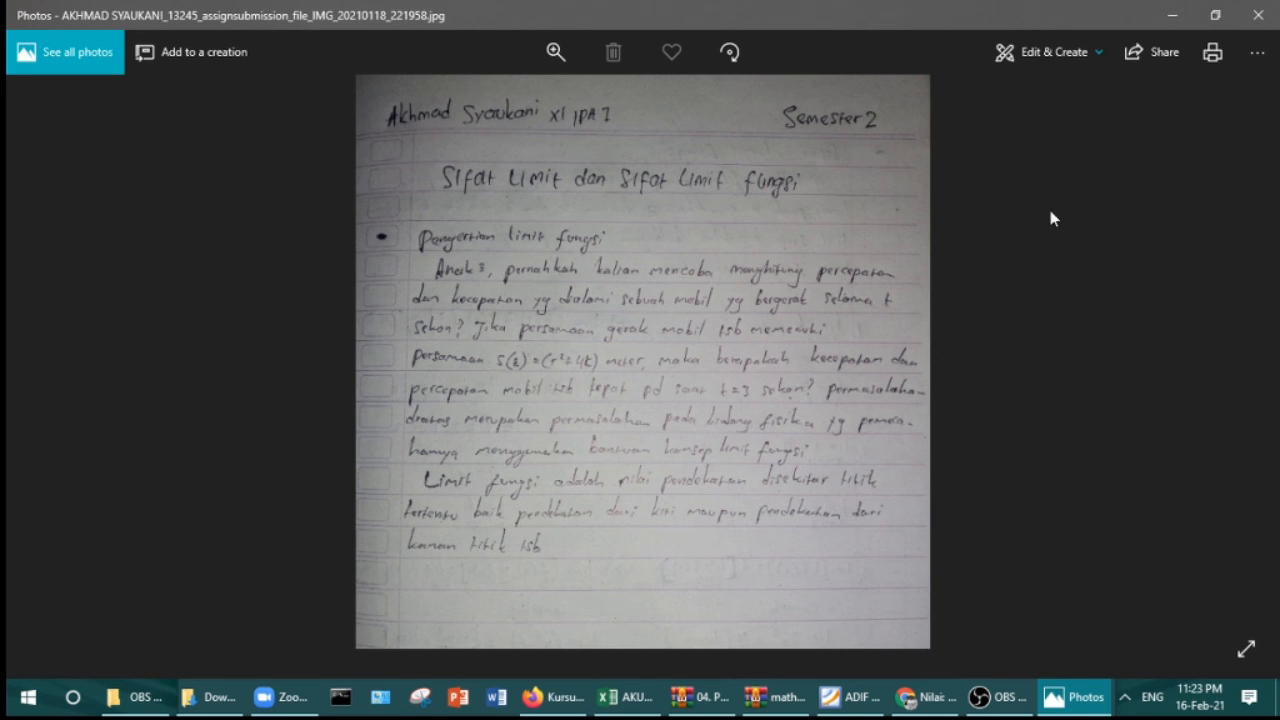
pyautogui.click(1258, 15)
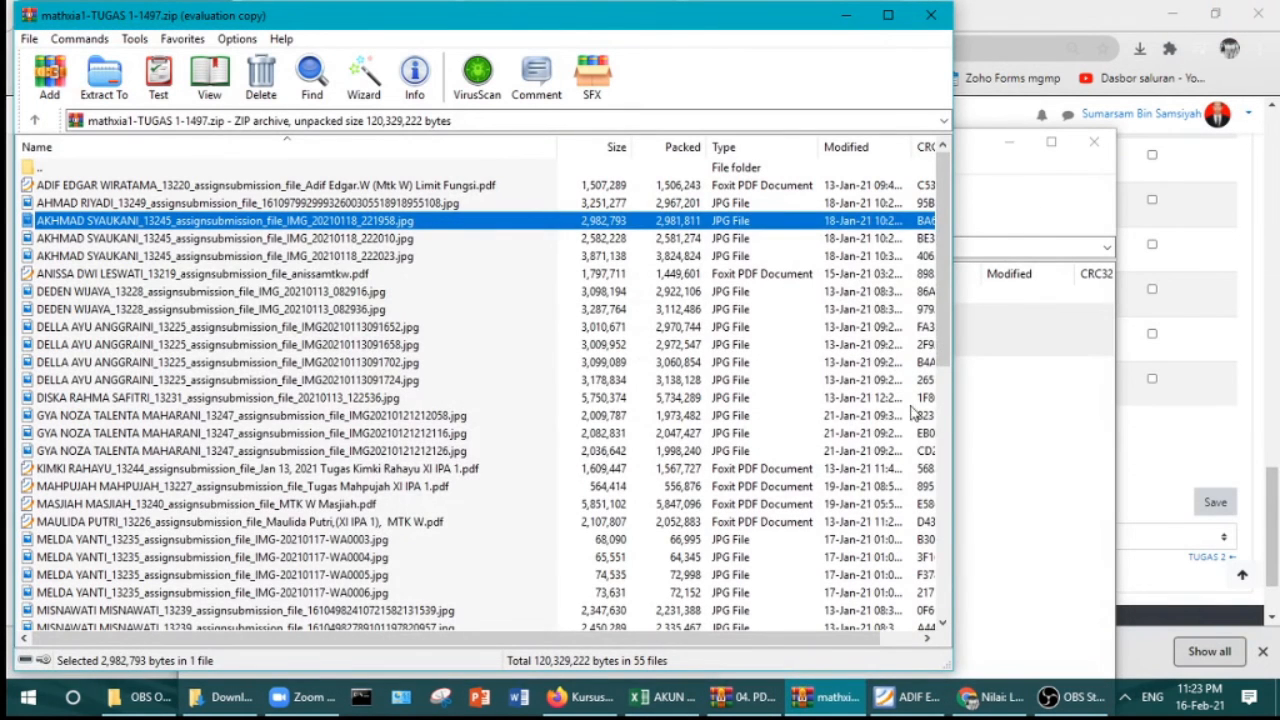
pyautogui.click(1026, 430)
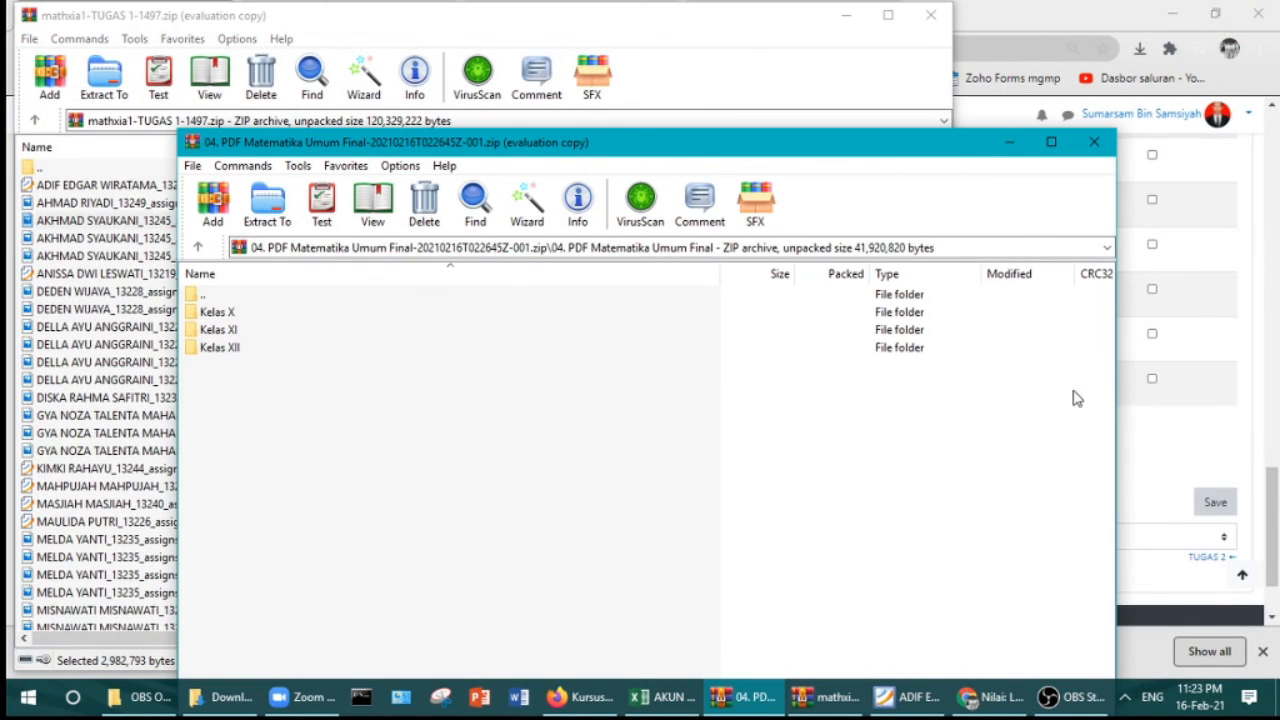
pyautogui.click(845, 15)
pyautogui.click(1009, 142)
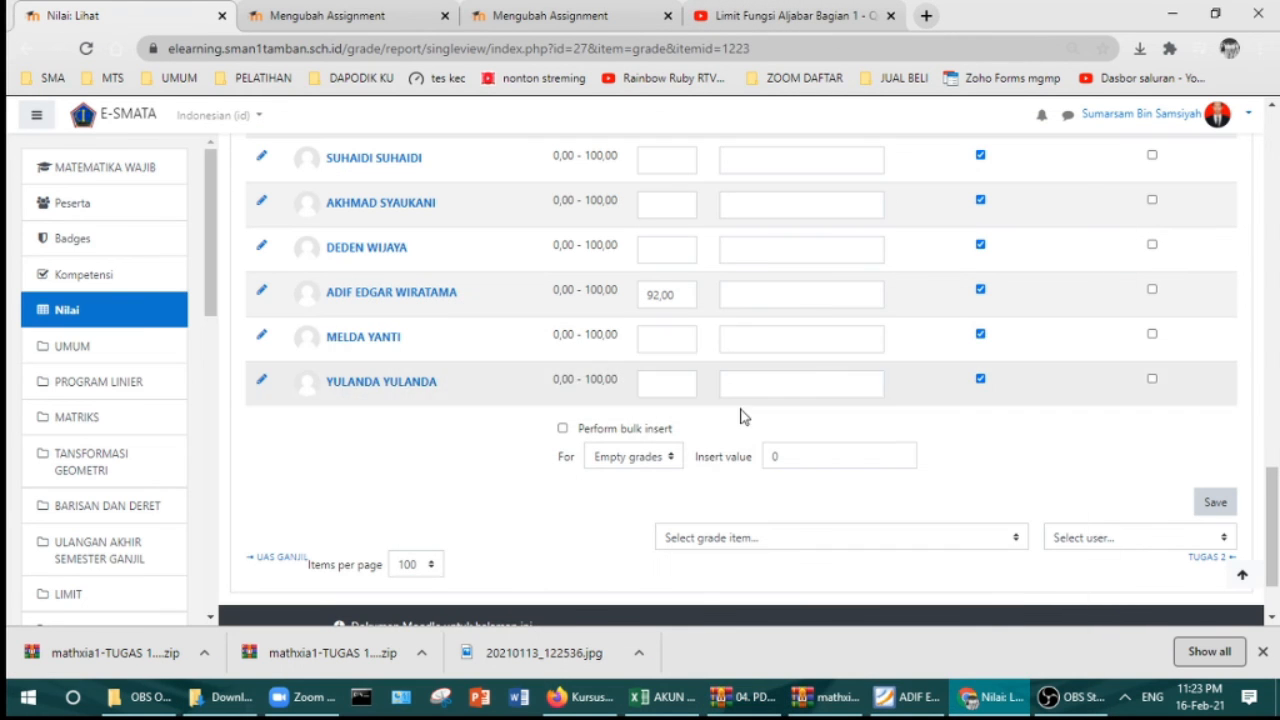
# Step: Give the reviewed student a TUGAS 1 grade of 90, save, and continue after recalculation
pyautogui.click(663, 208)
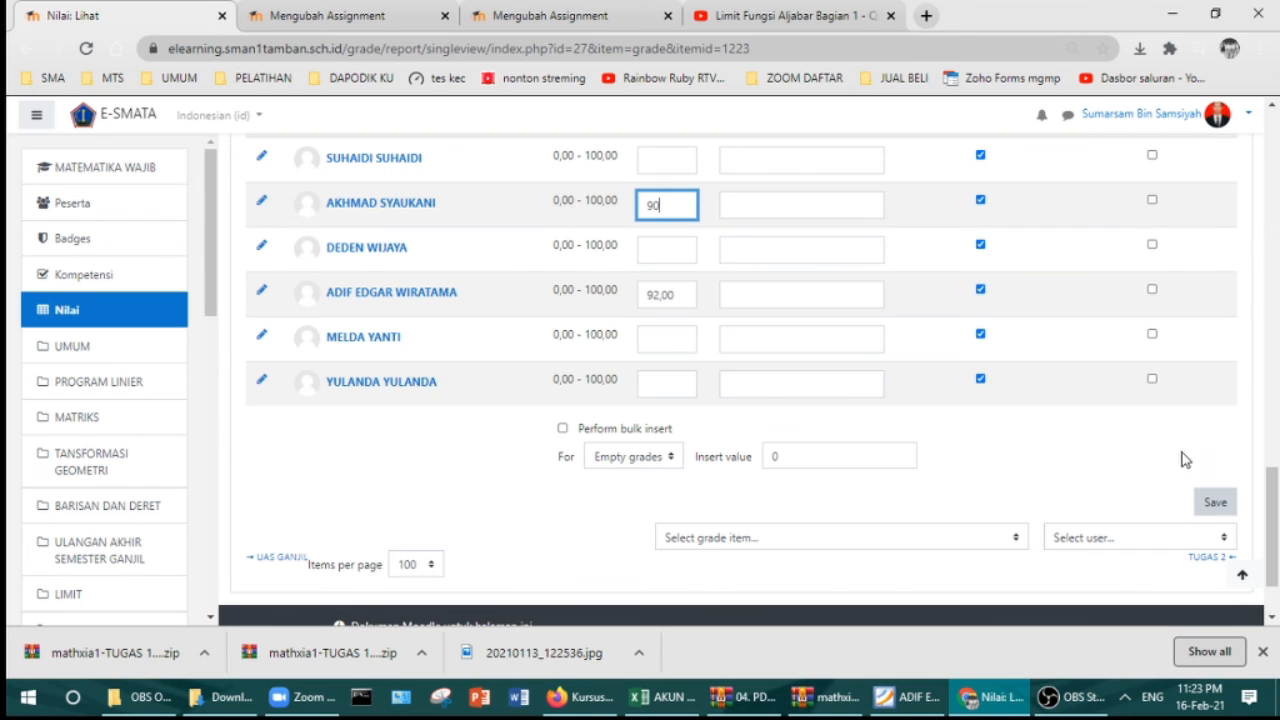
pyautogui.click(1216, 503)
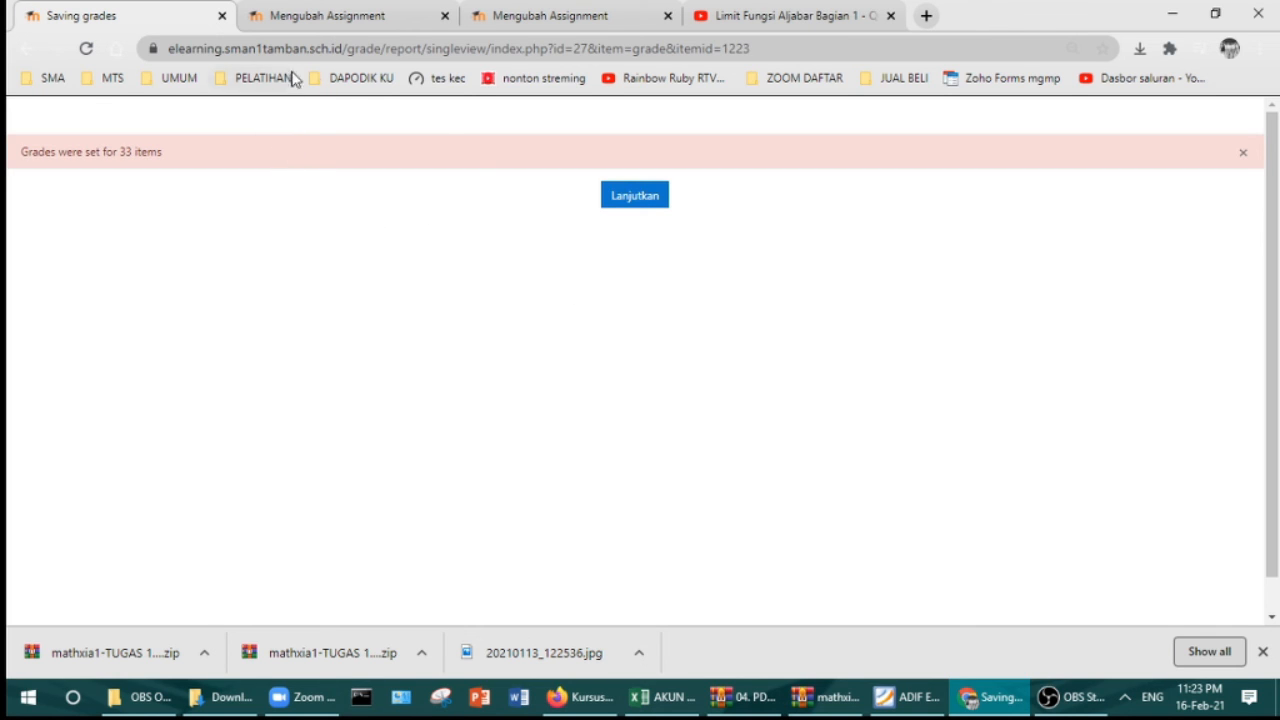
pyautogui.click(651, 204)
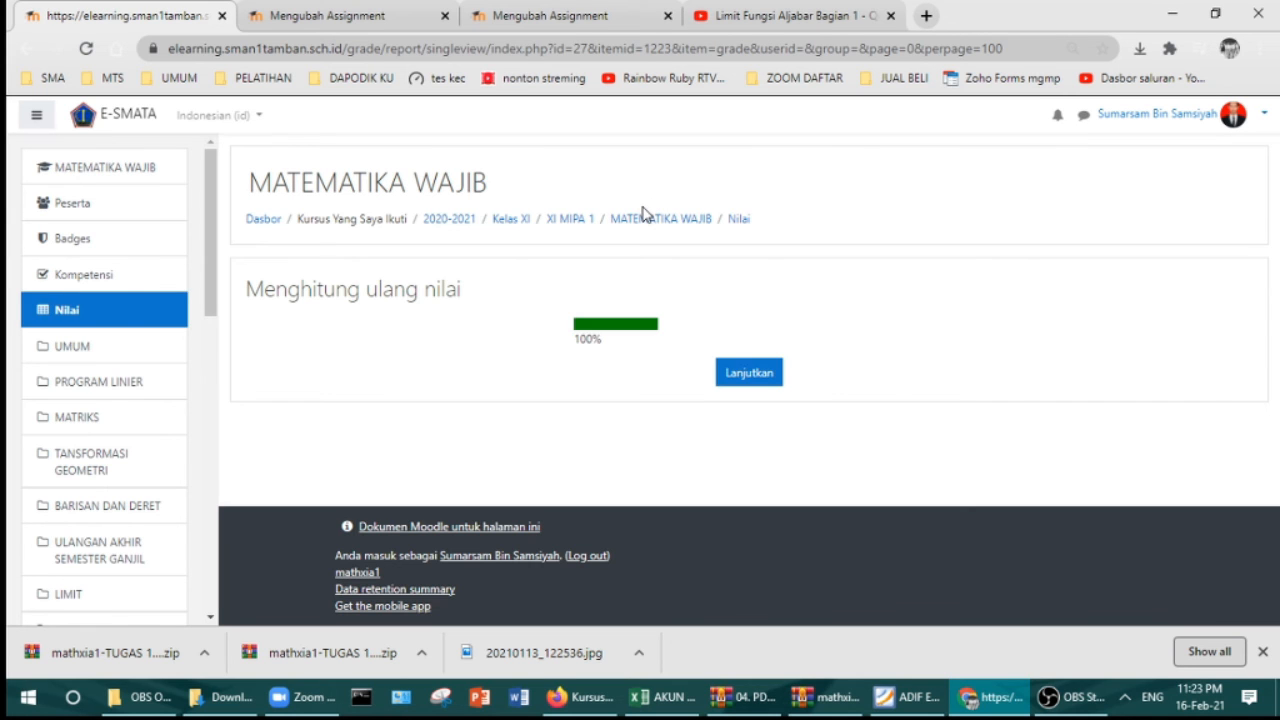
pyautogui.click(752, 382)
# Step: Check the saved TUGAS 1 grades of 90, 92 and 90, then return to MATEMATIKA WAJIB
pyautogui.scroll(-10, 757, 384)
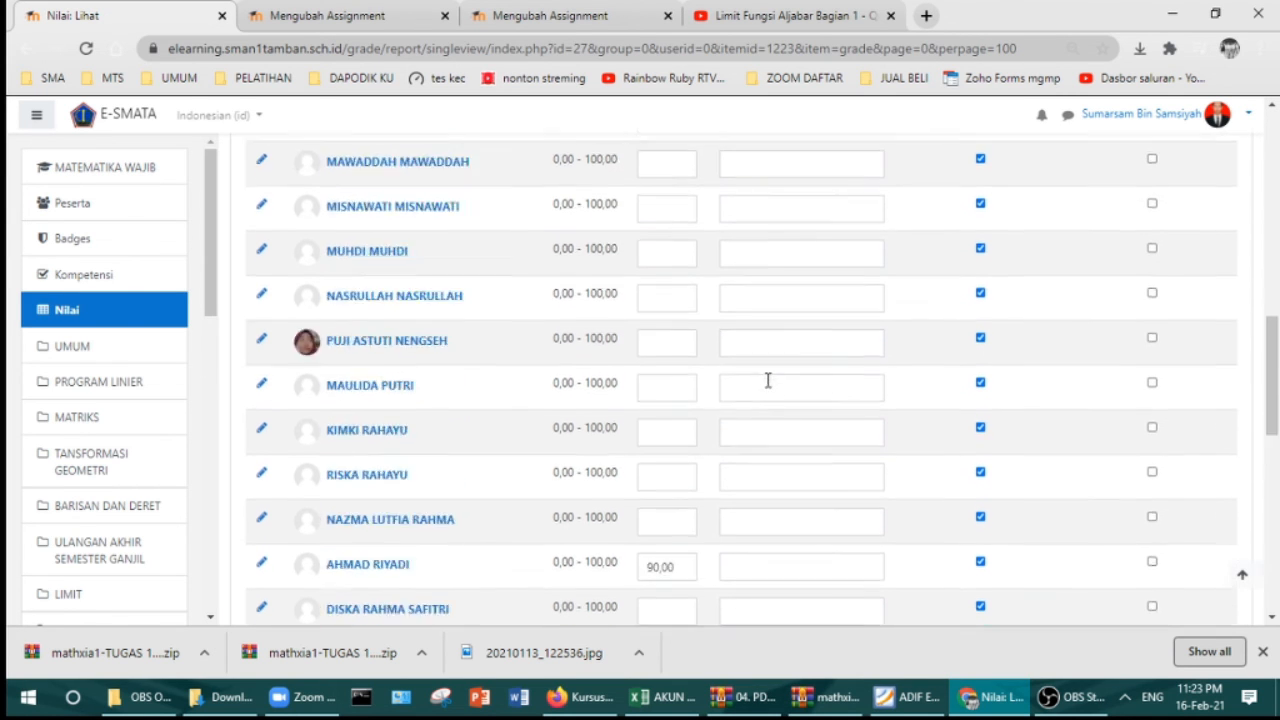
pyautogui.scroll(-3, 768, 388)
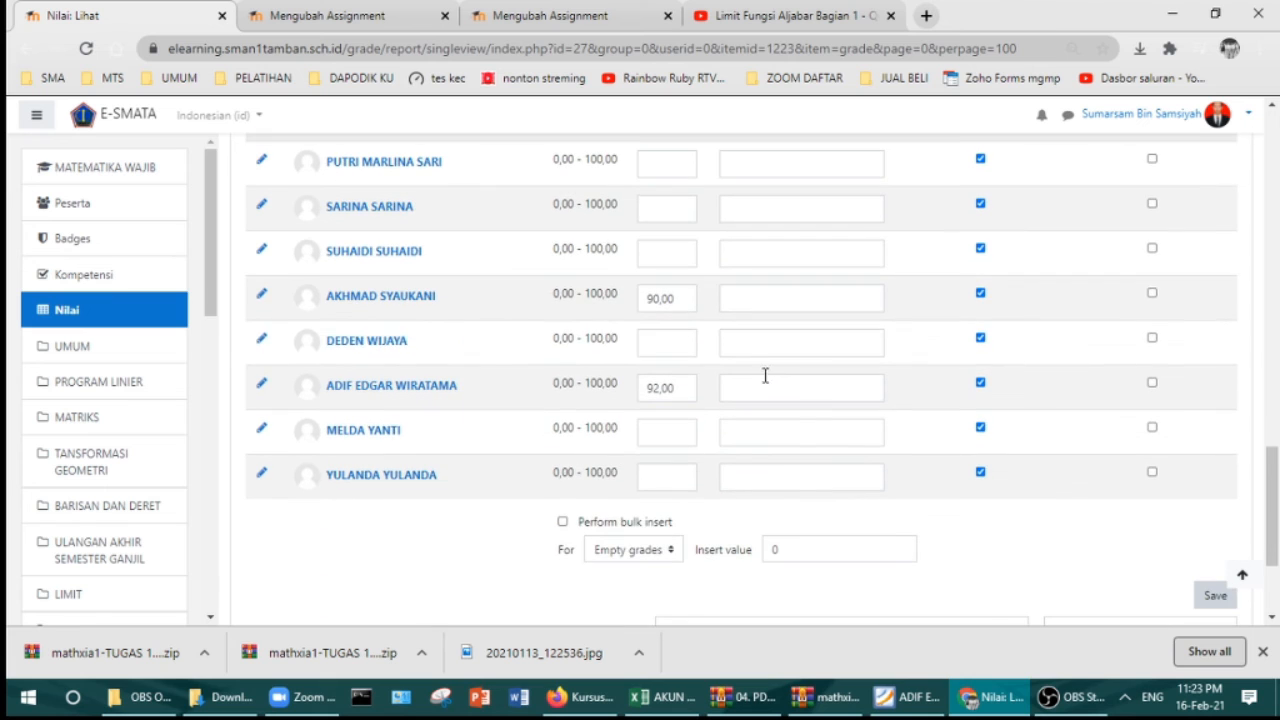
pyautogui.scroll(-1, 647, 313)
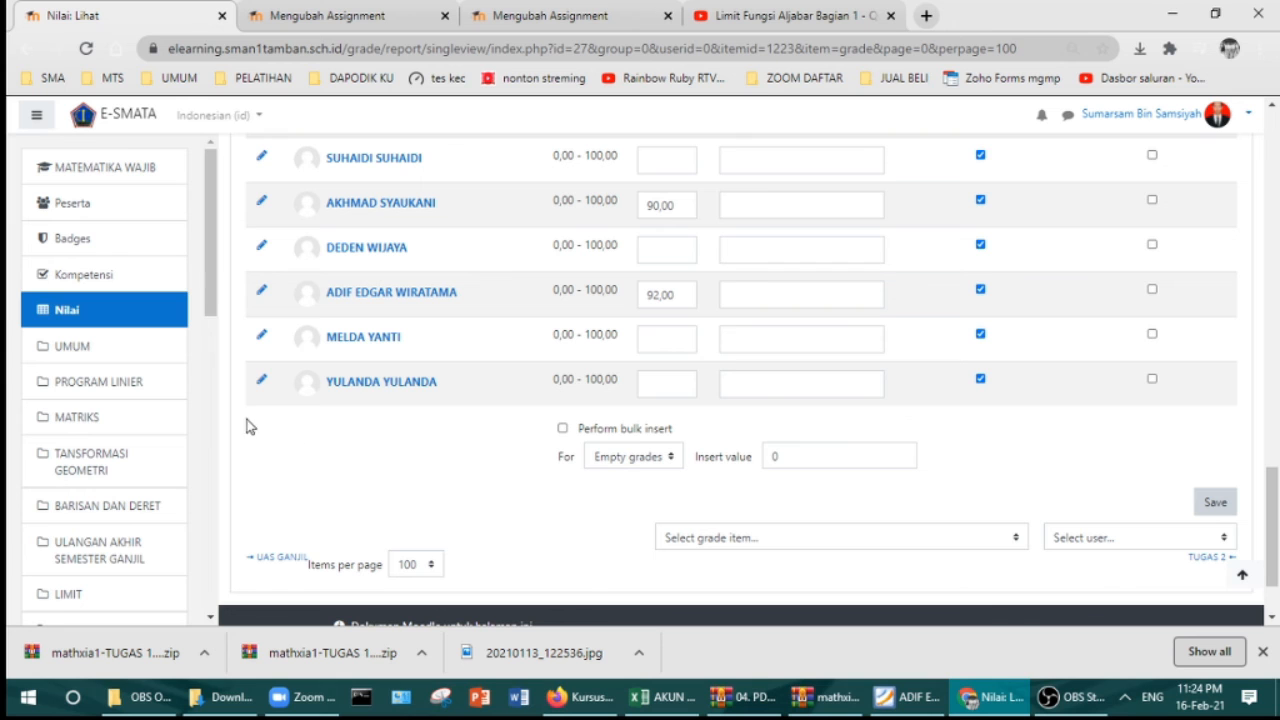
pyautogui.scroll(4, 494, 366)
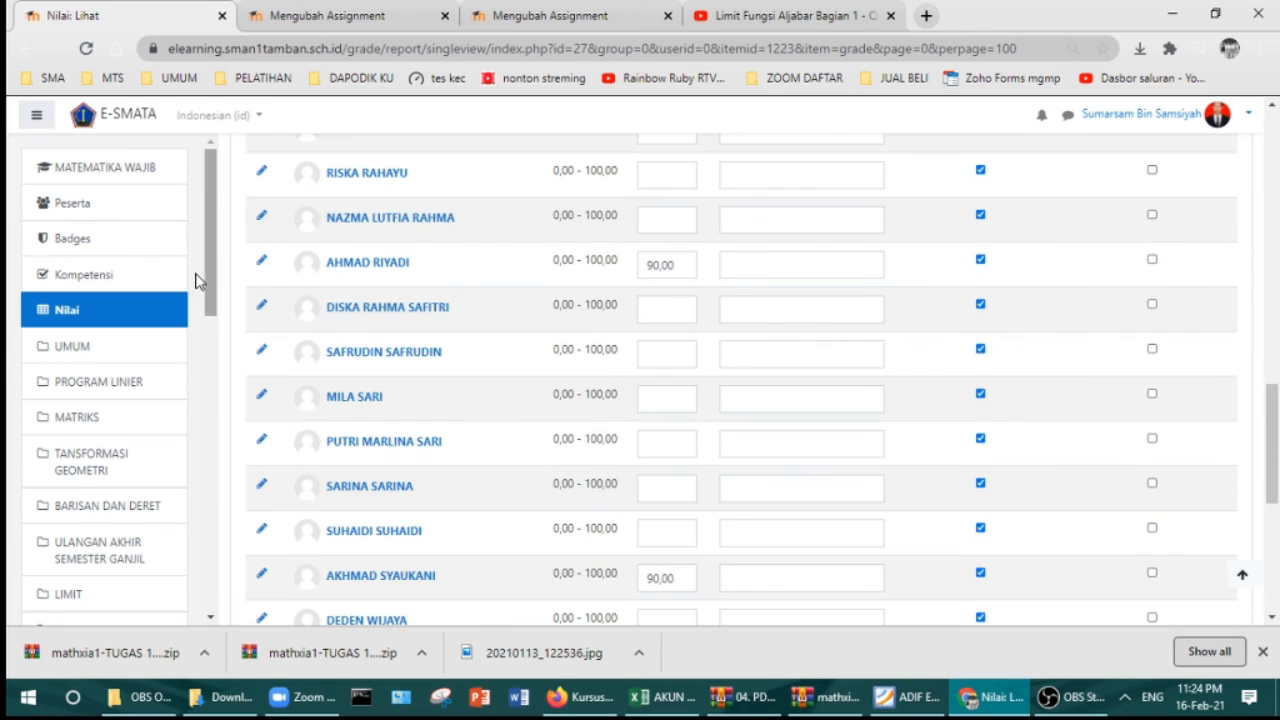
pyautogui.click(112, 172)
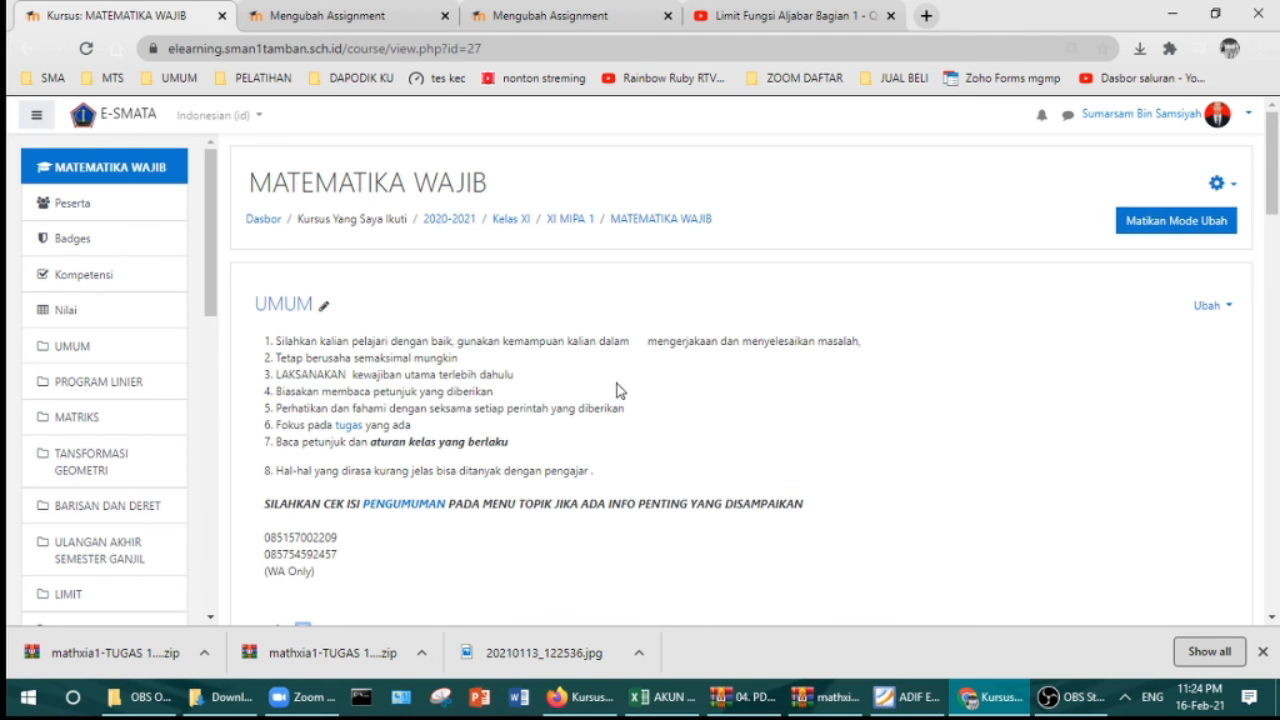
pyautogui.scroll(-1, 615, 392)
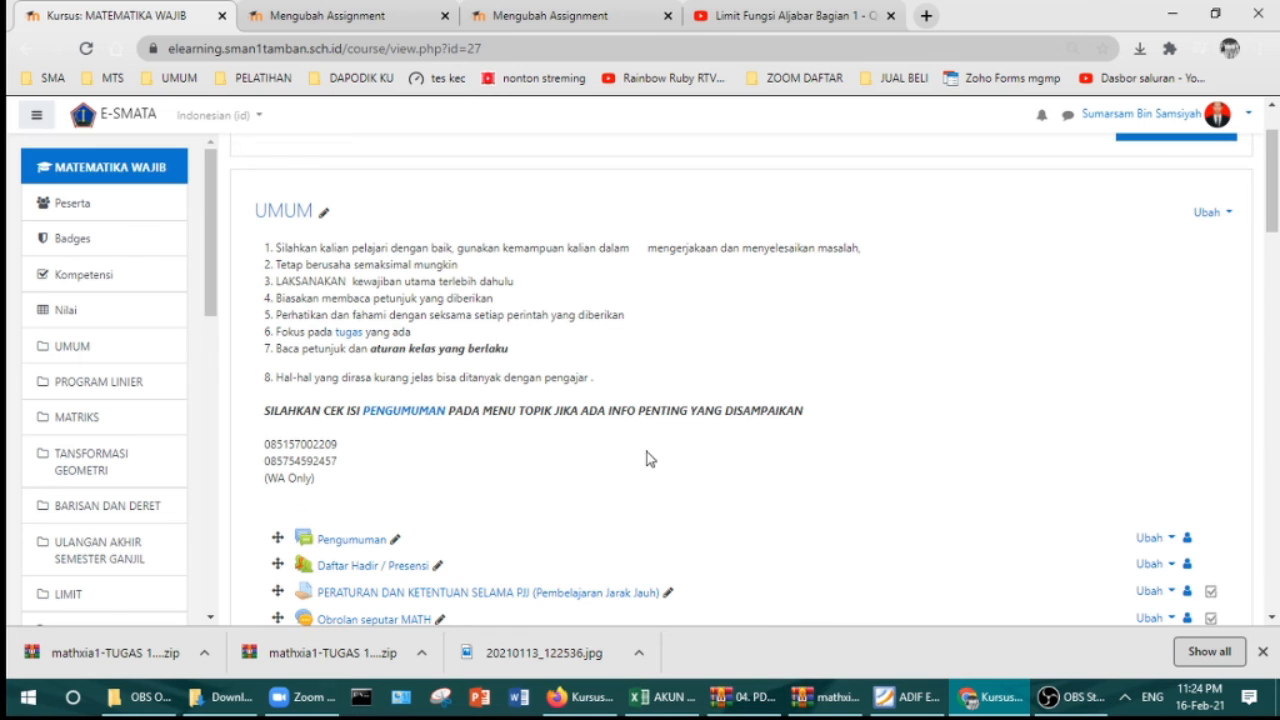
pyautogui.scroll(-2, 646, 457)
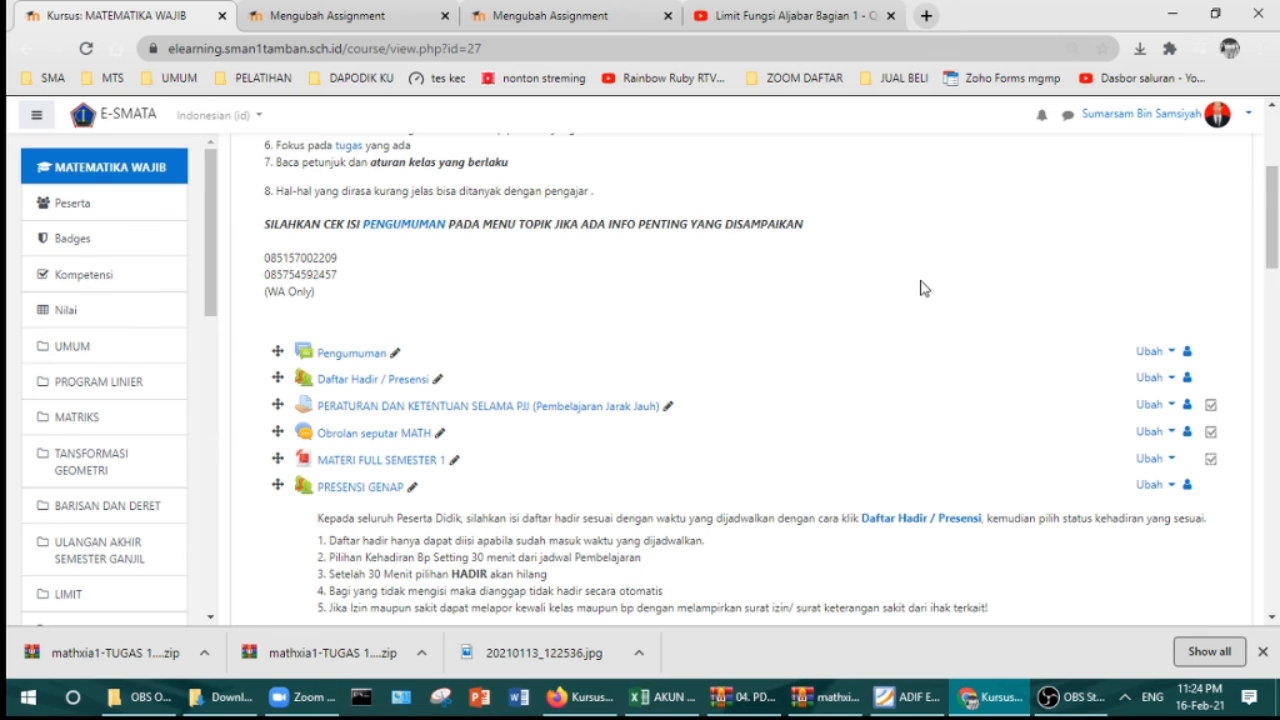
pyautogui.scroll(-2, 922, 288)
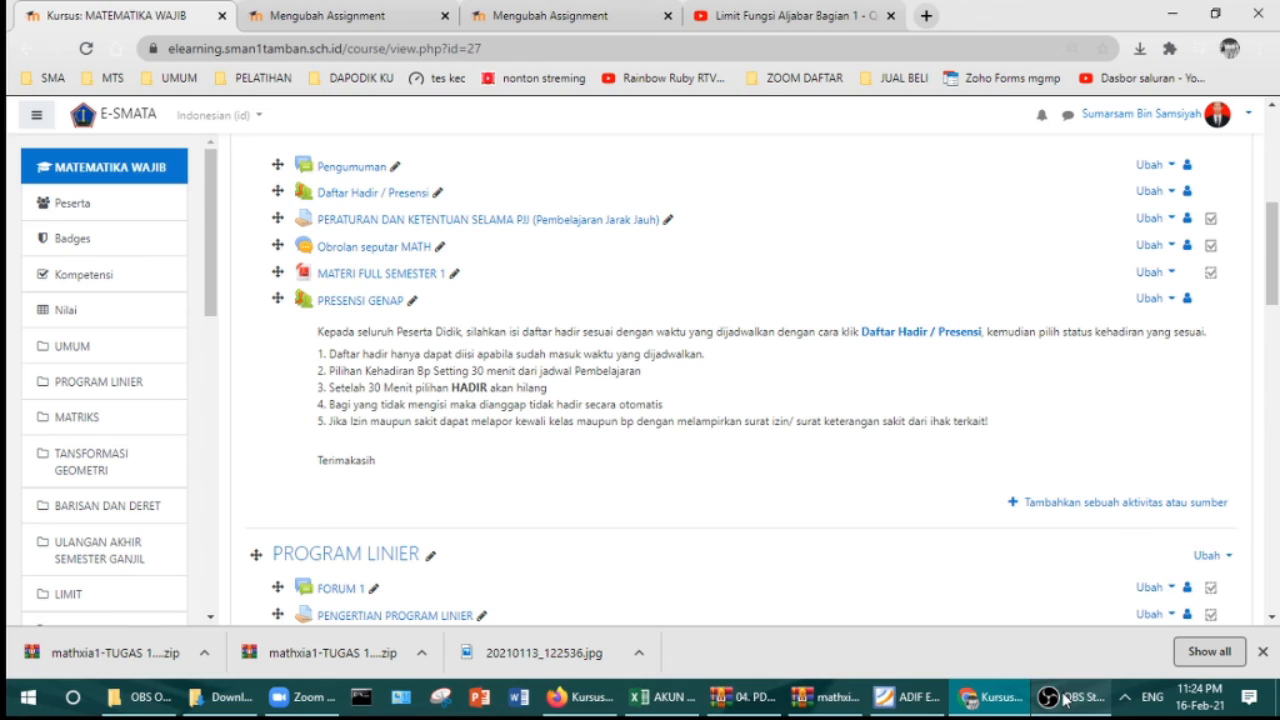
pyautogui.moveTo(1063, 698)
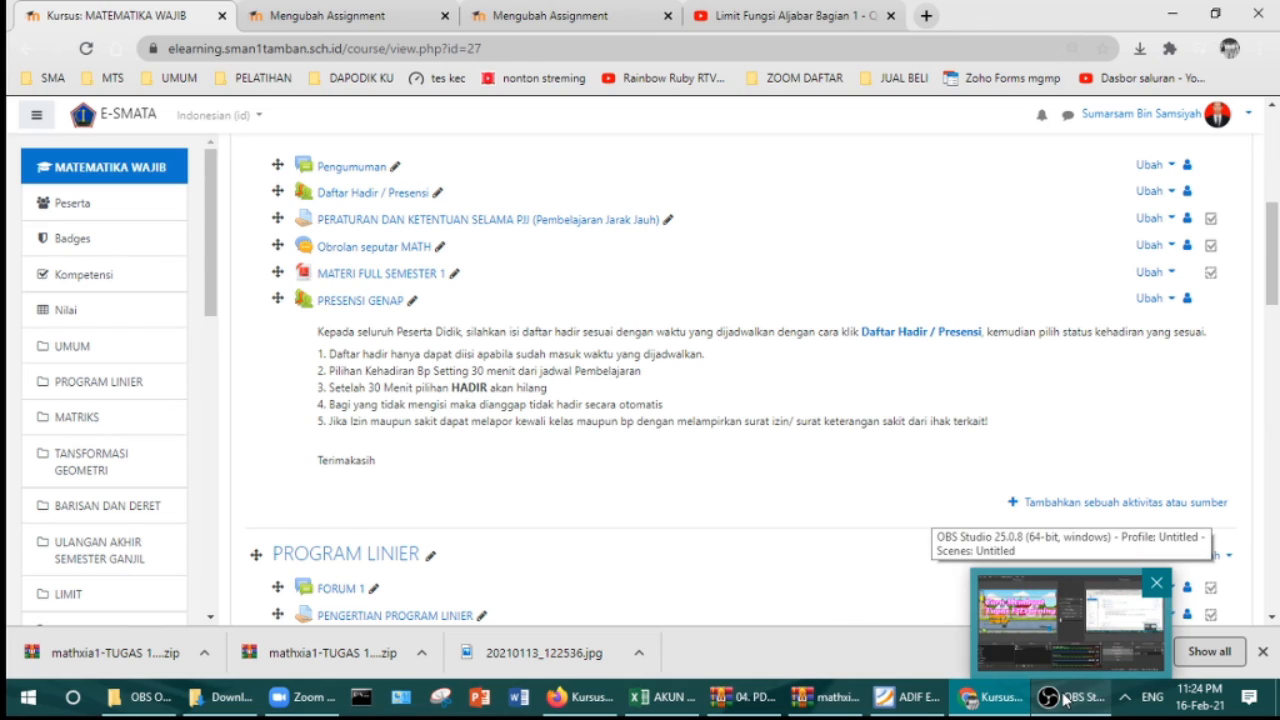